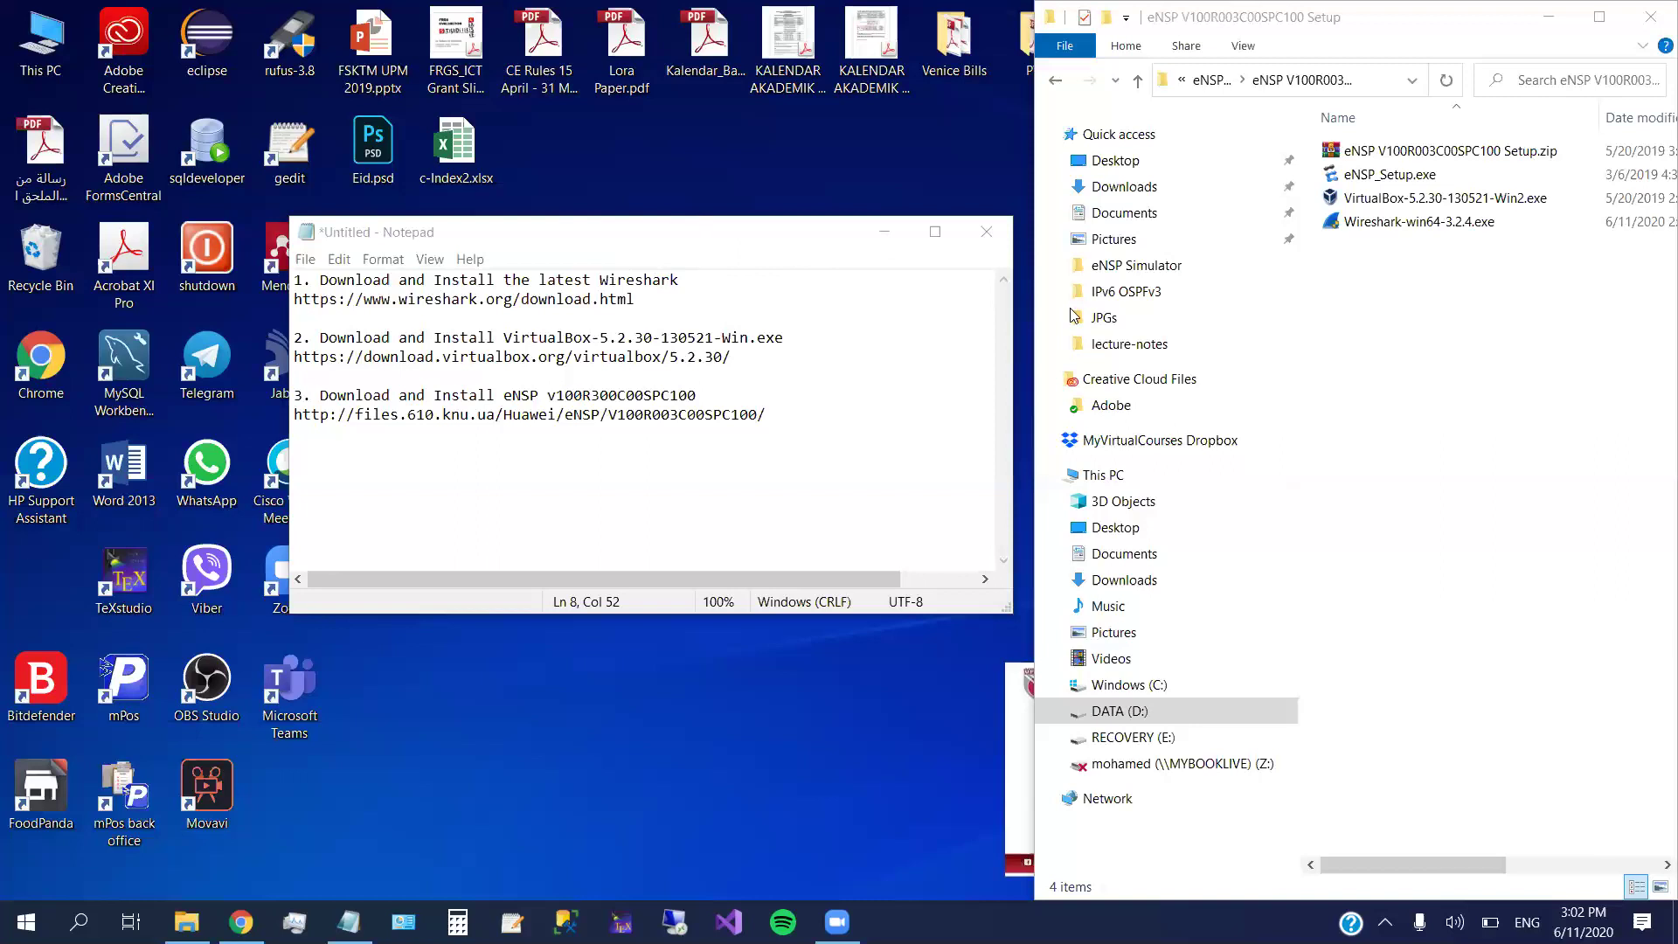
- Move the notes aside, select the Wireshark download URL, and switch to Chrome
drag(689, 238, 786, 285)
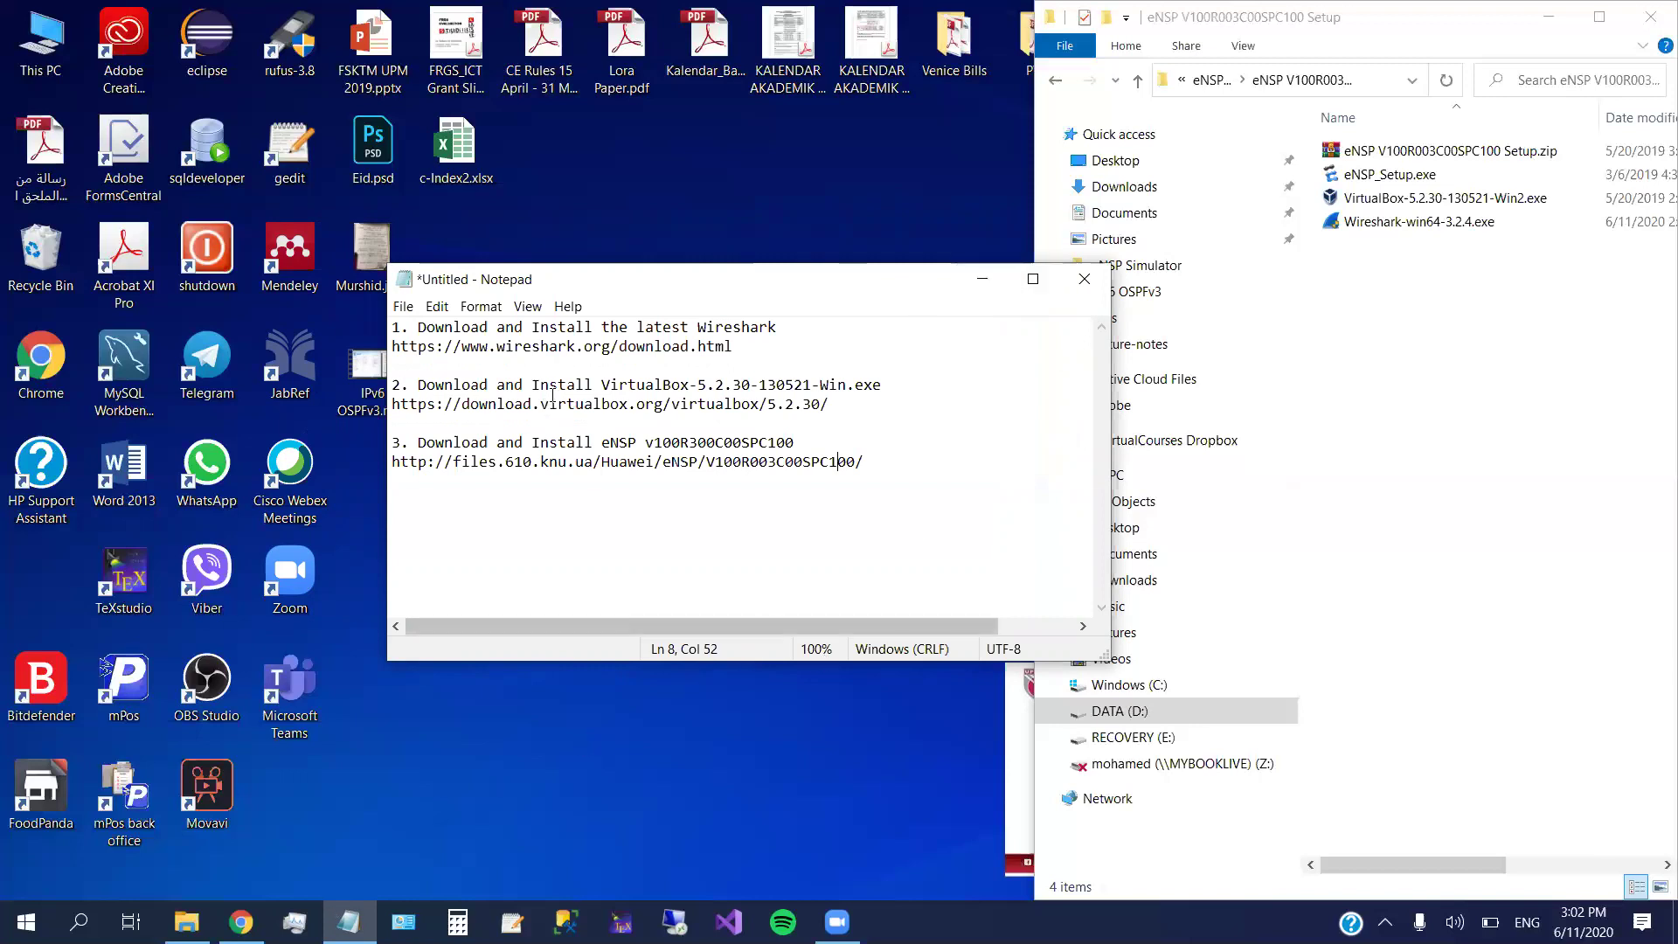
double_click(595, 350)
click(599, 353)
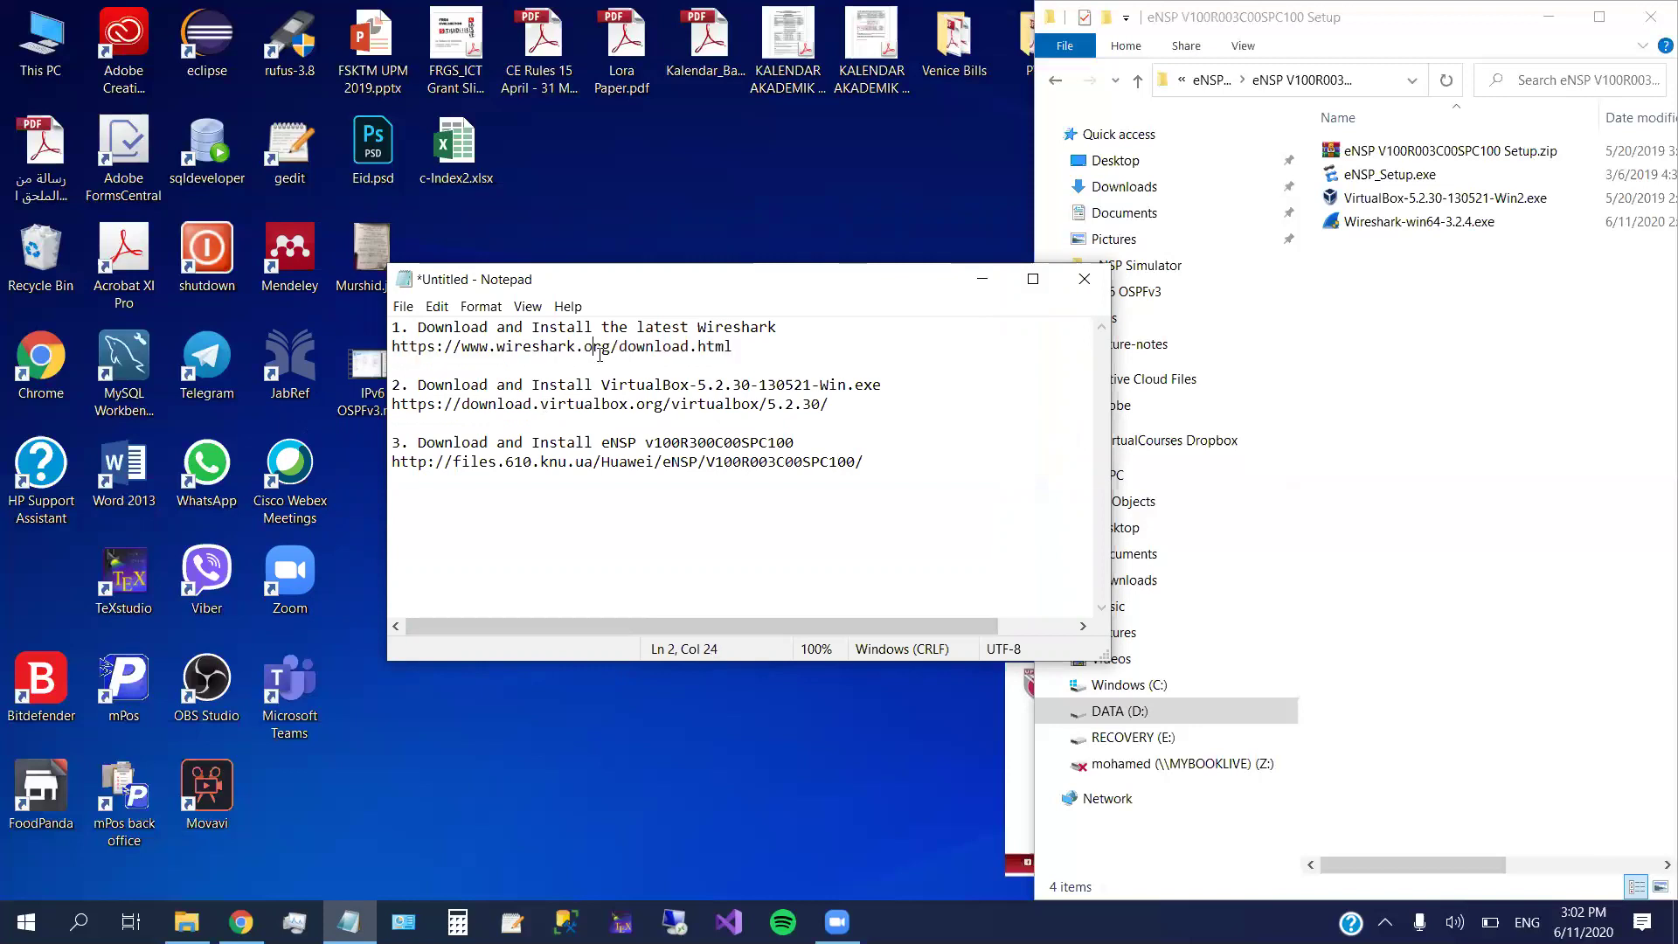
double_click(601, 353)
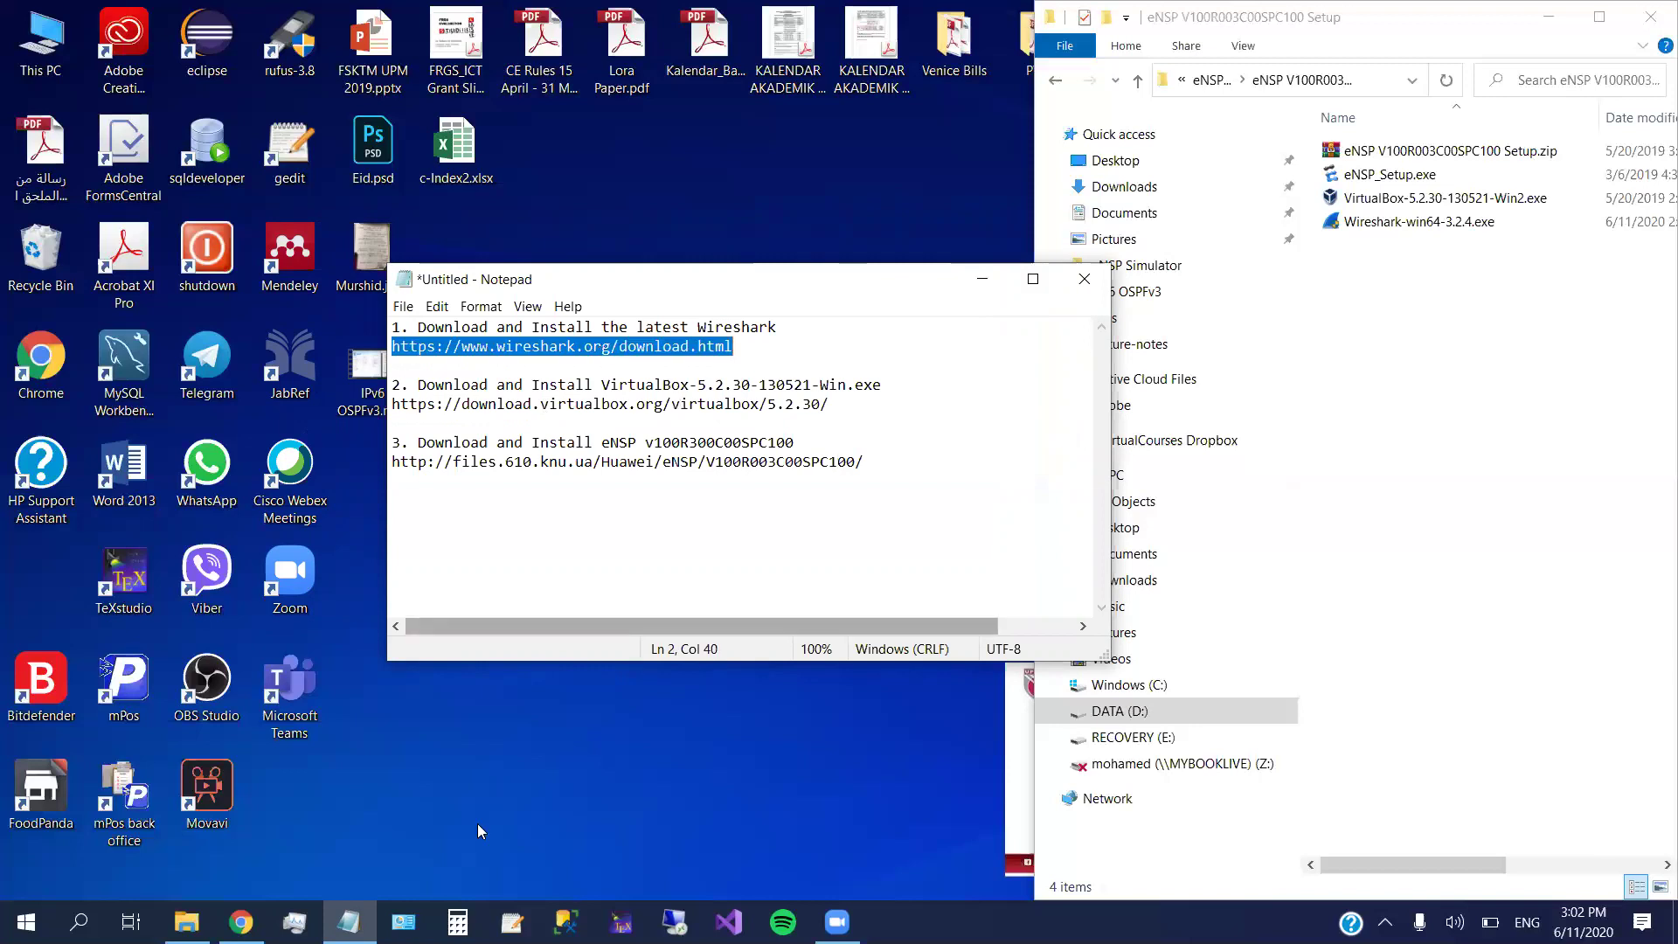
click(241, 922)
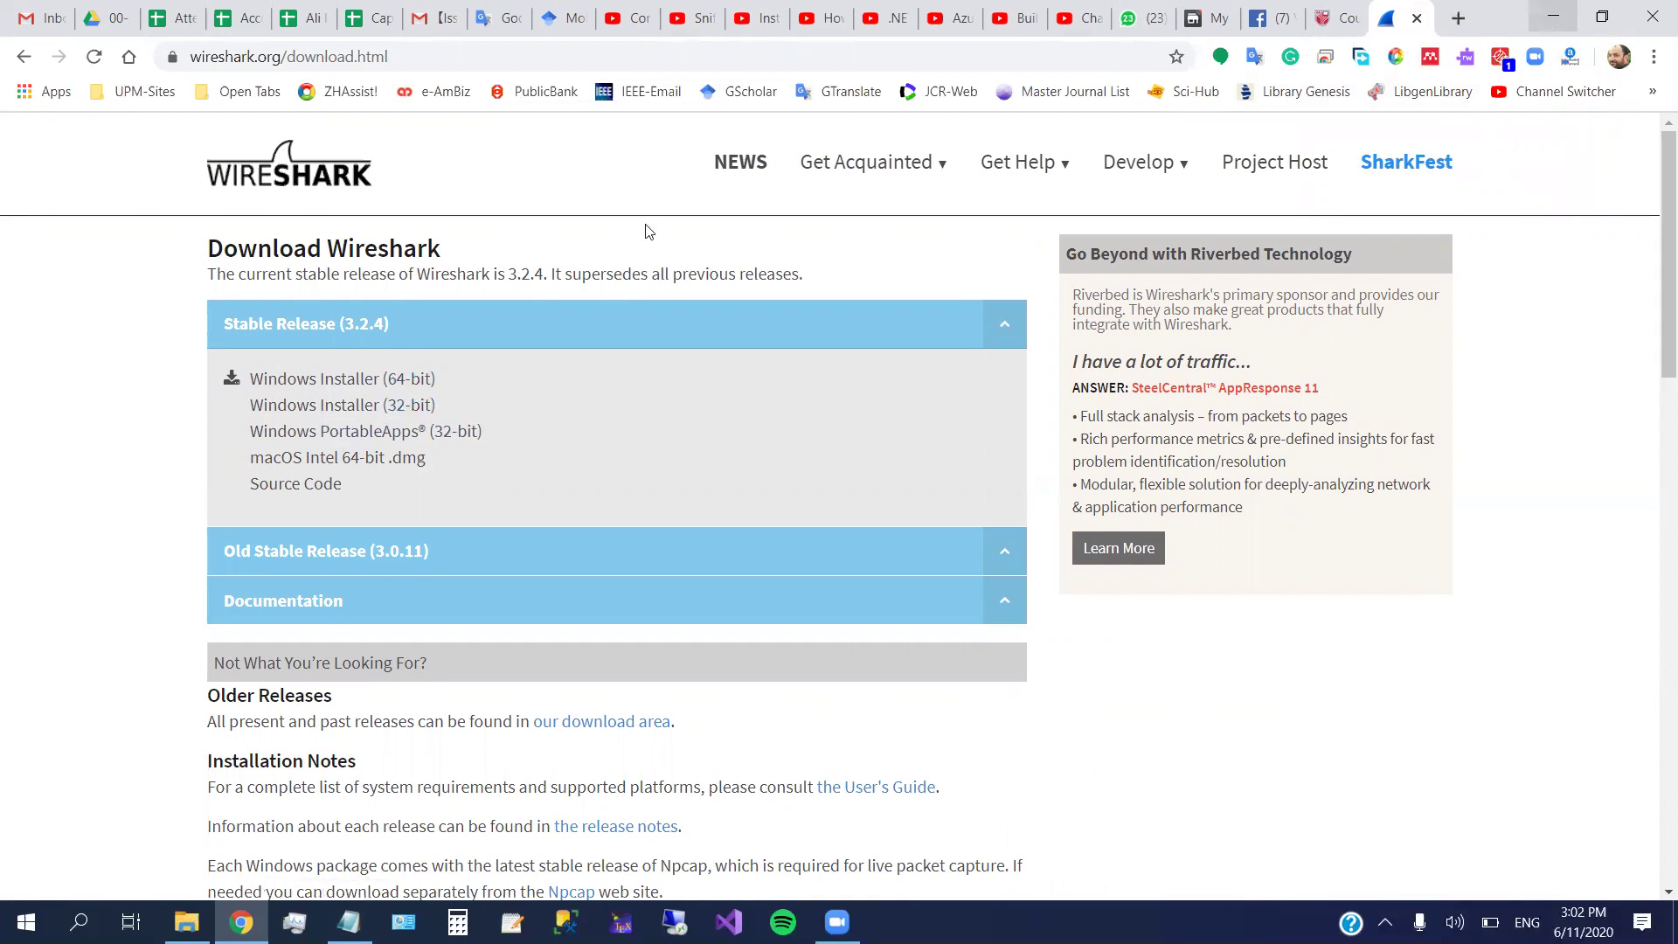
click(1551, 20)
right_click(49, 48)
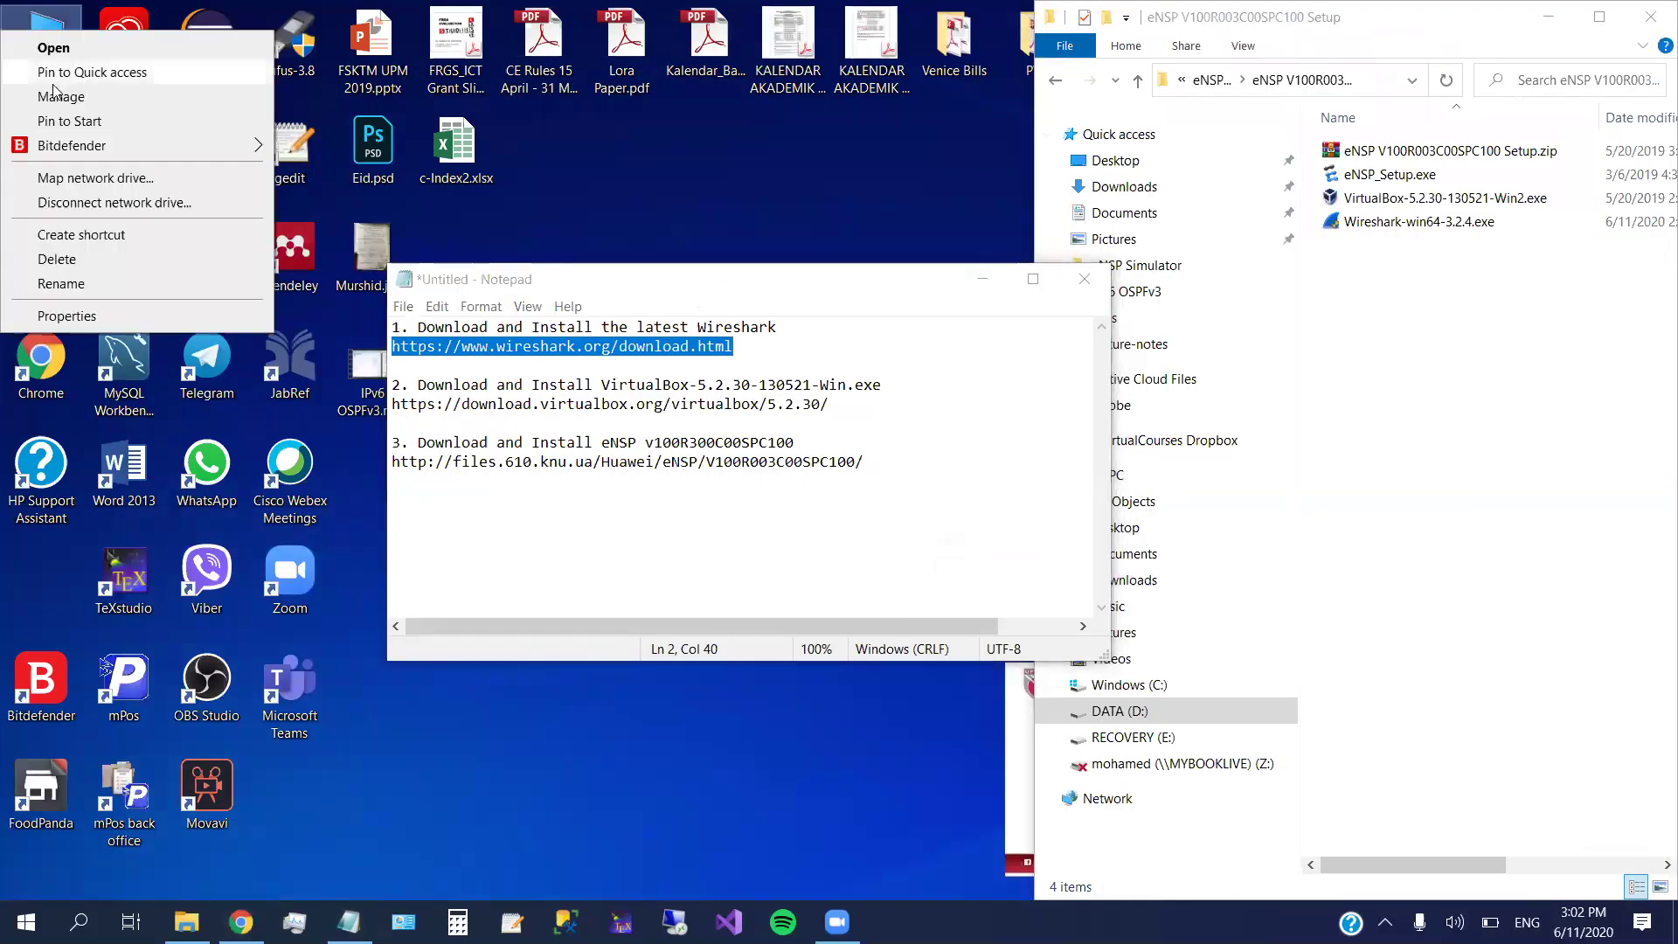
click(67, 316)
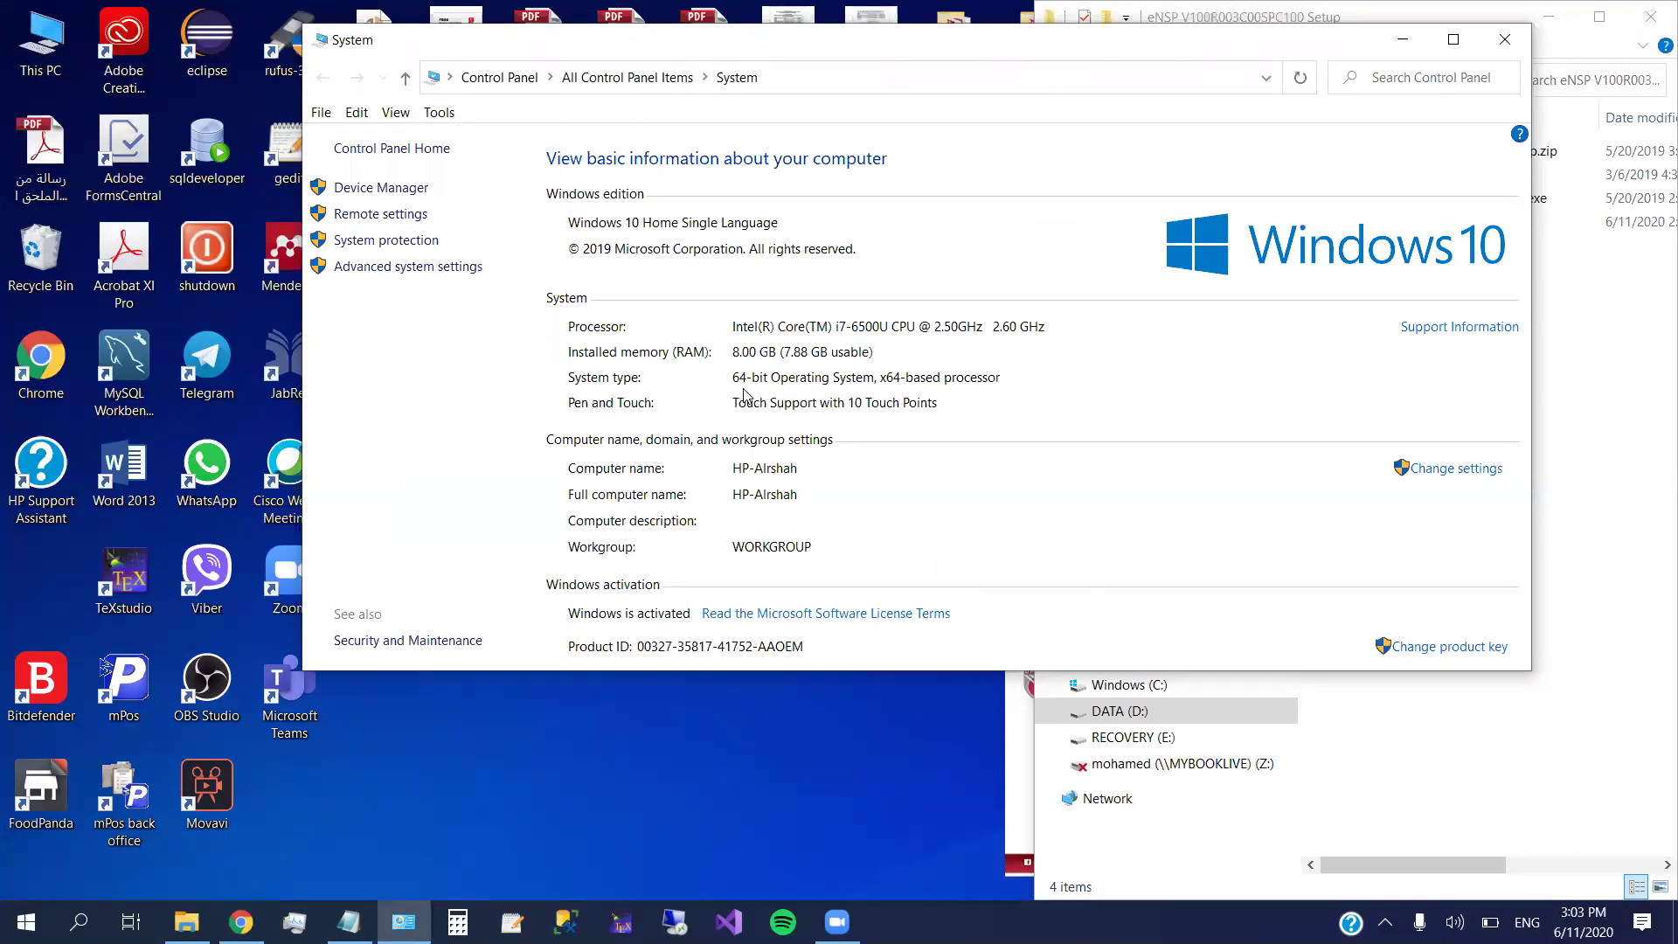
click(1505, 40)
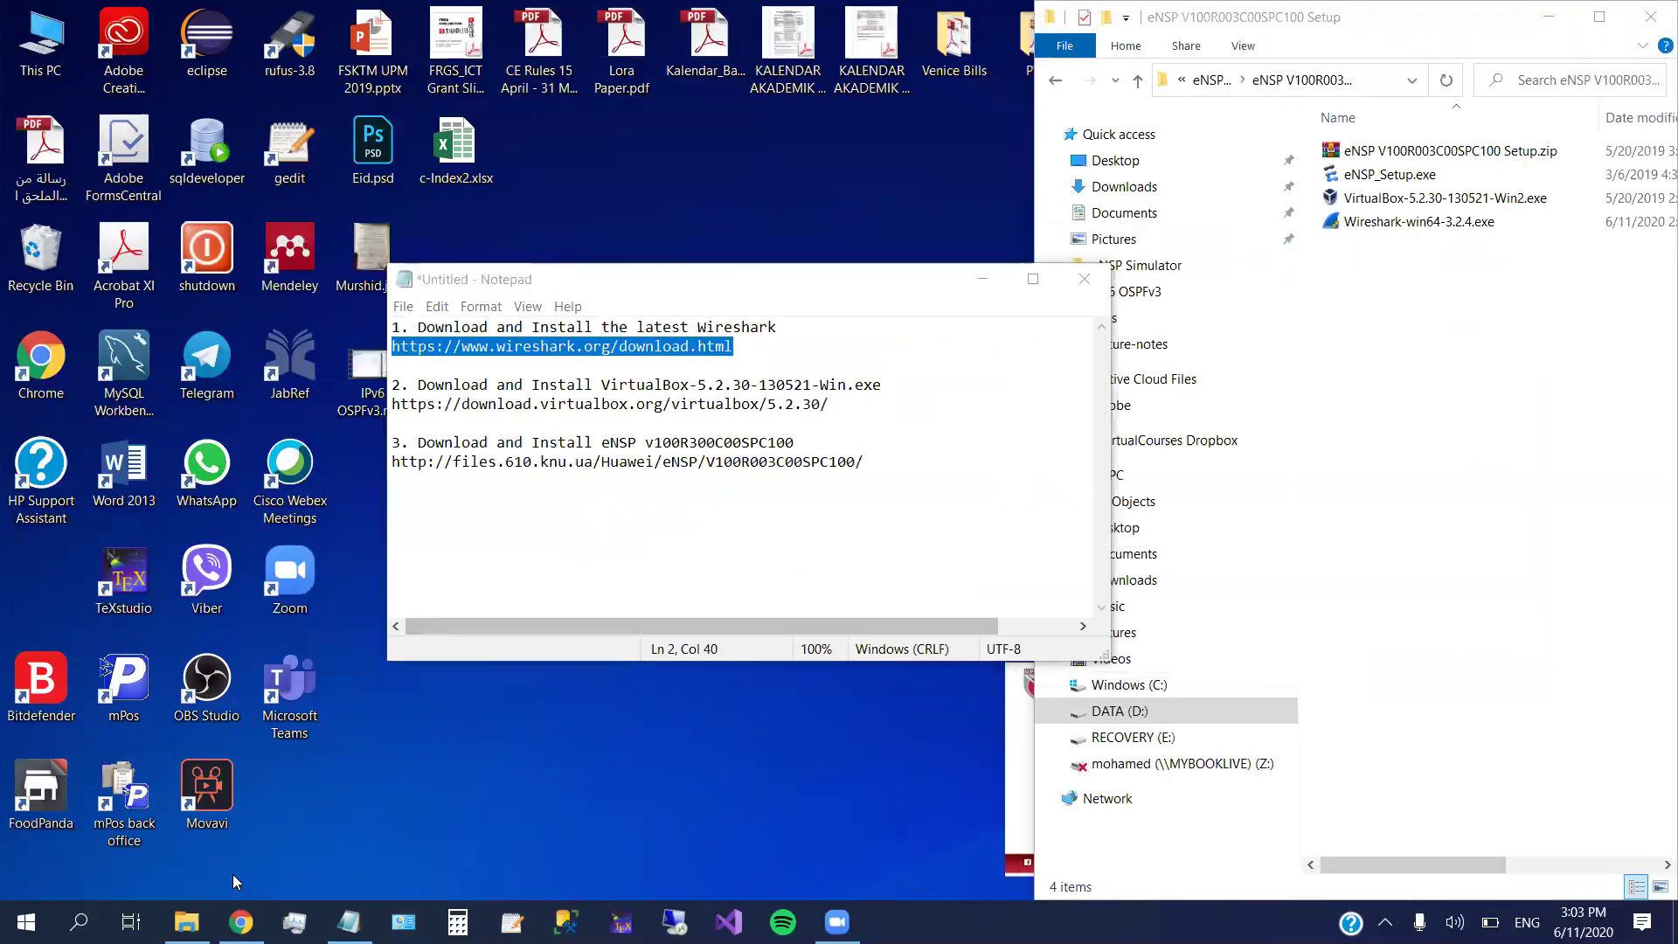
key(alt+Tab)
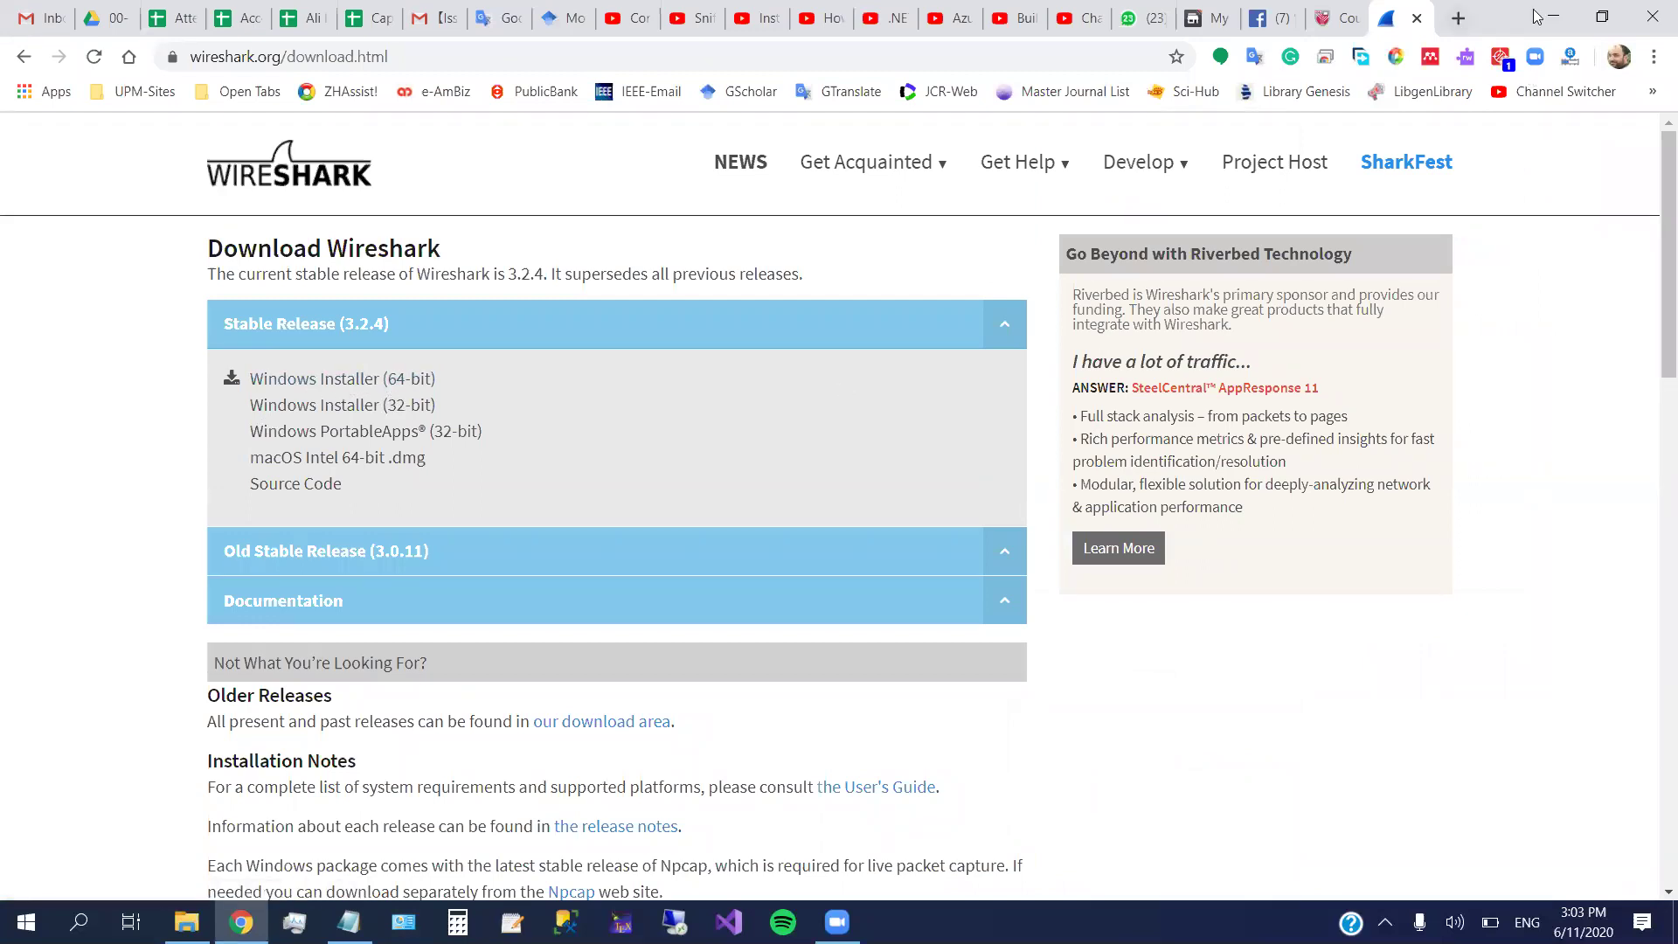
- Snap Chrome to the left half of the screen with the notes beside it on the right
double_click(1500, 21)
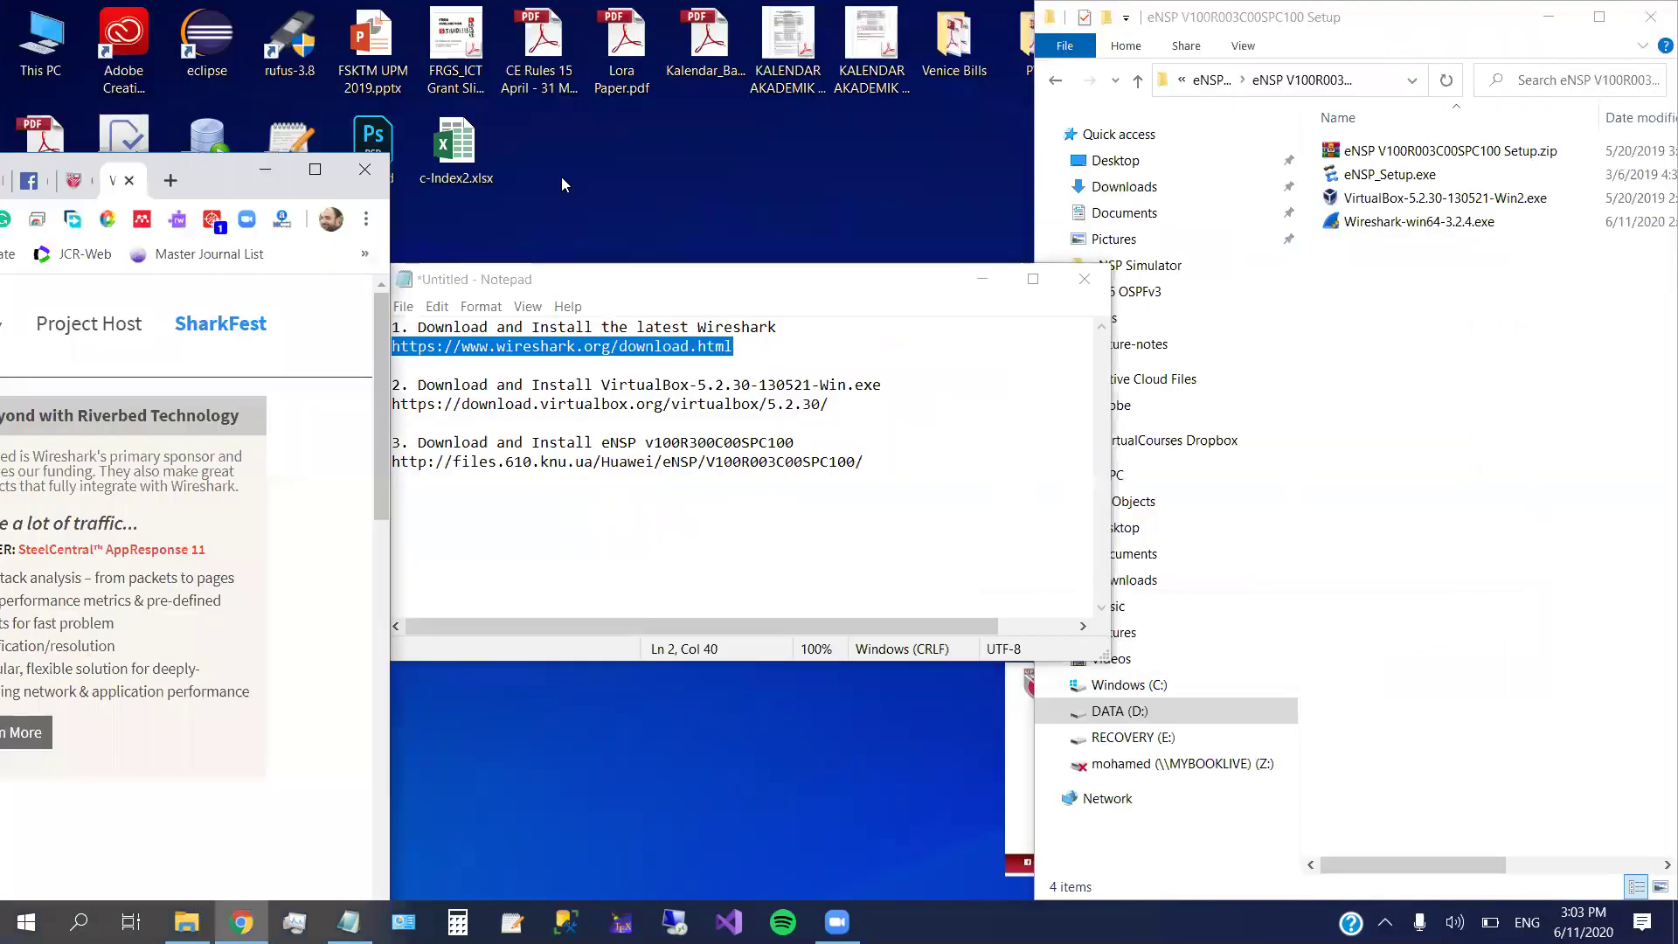
key(super+Left)
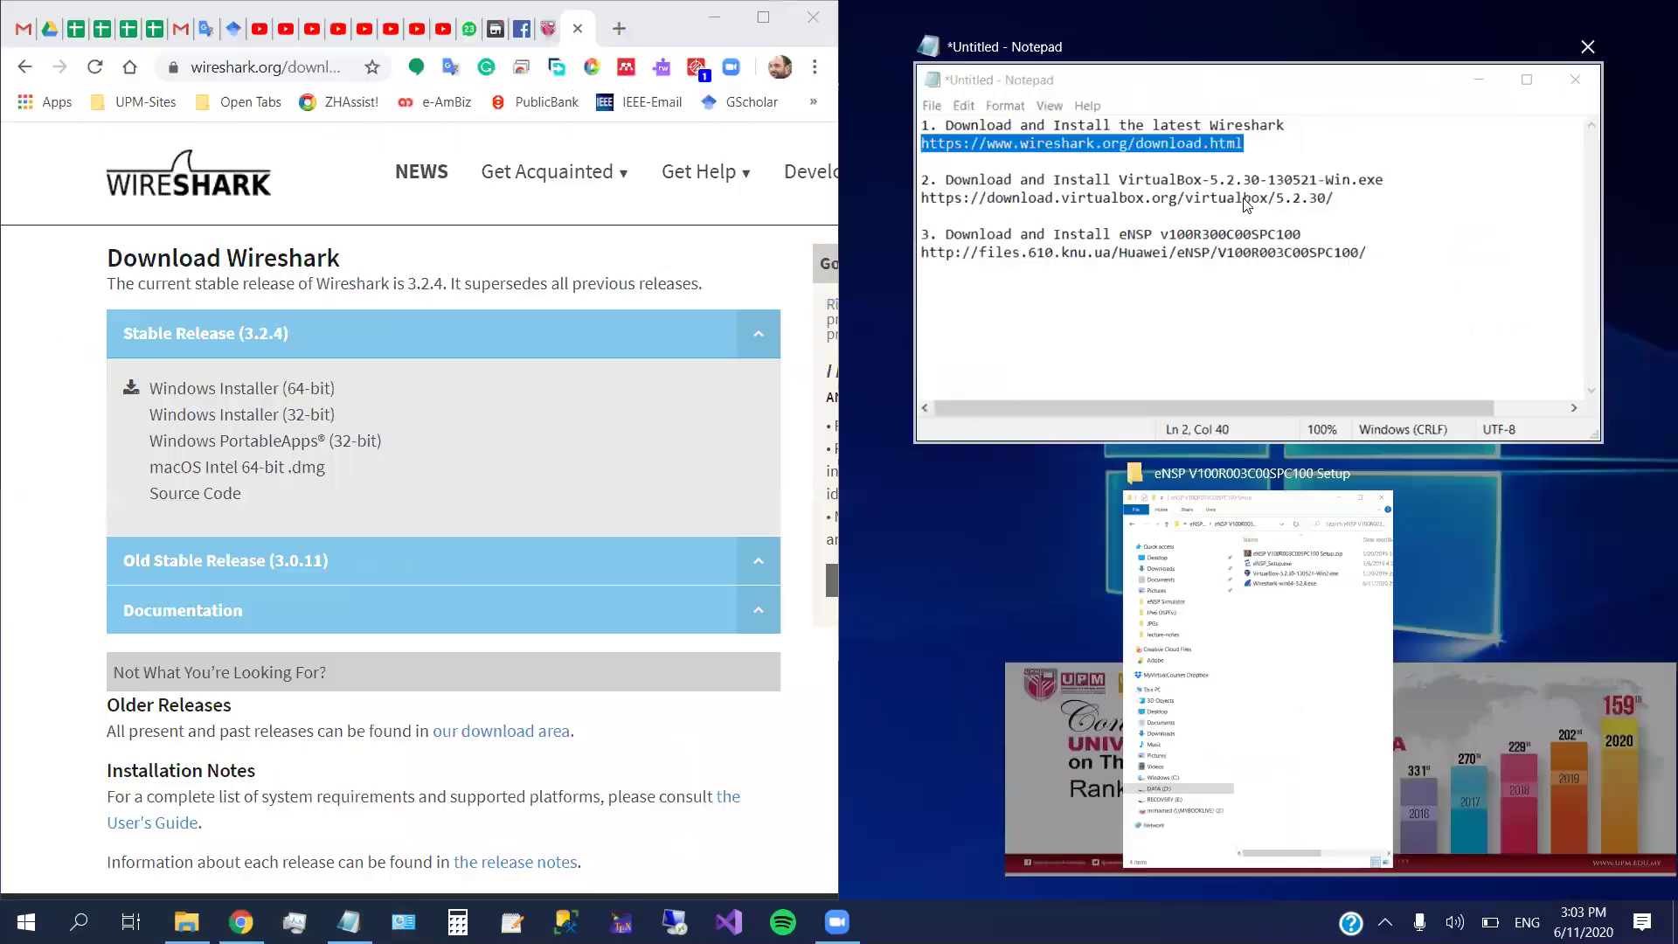
key(Escape)
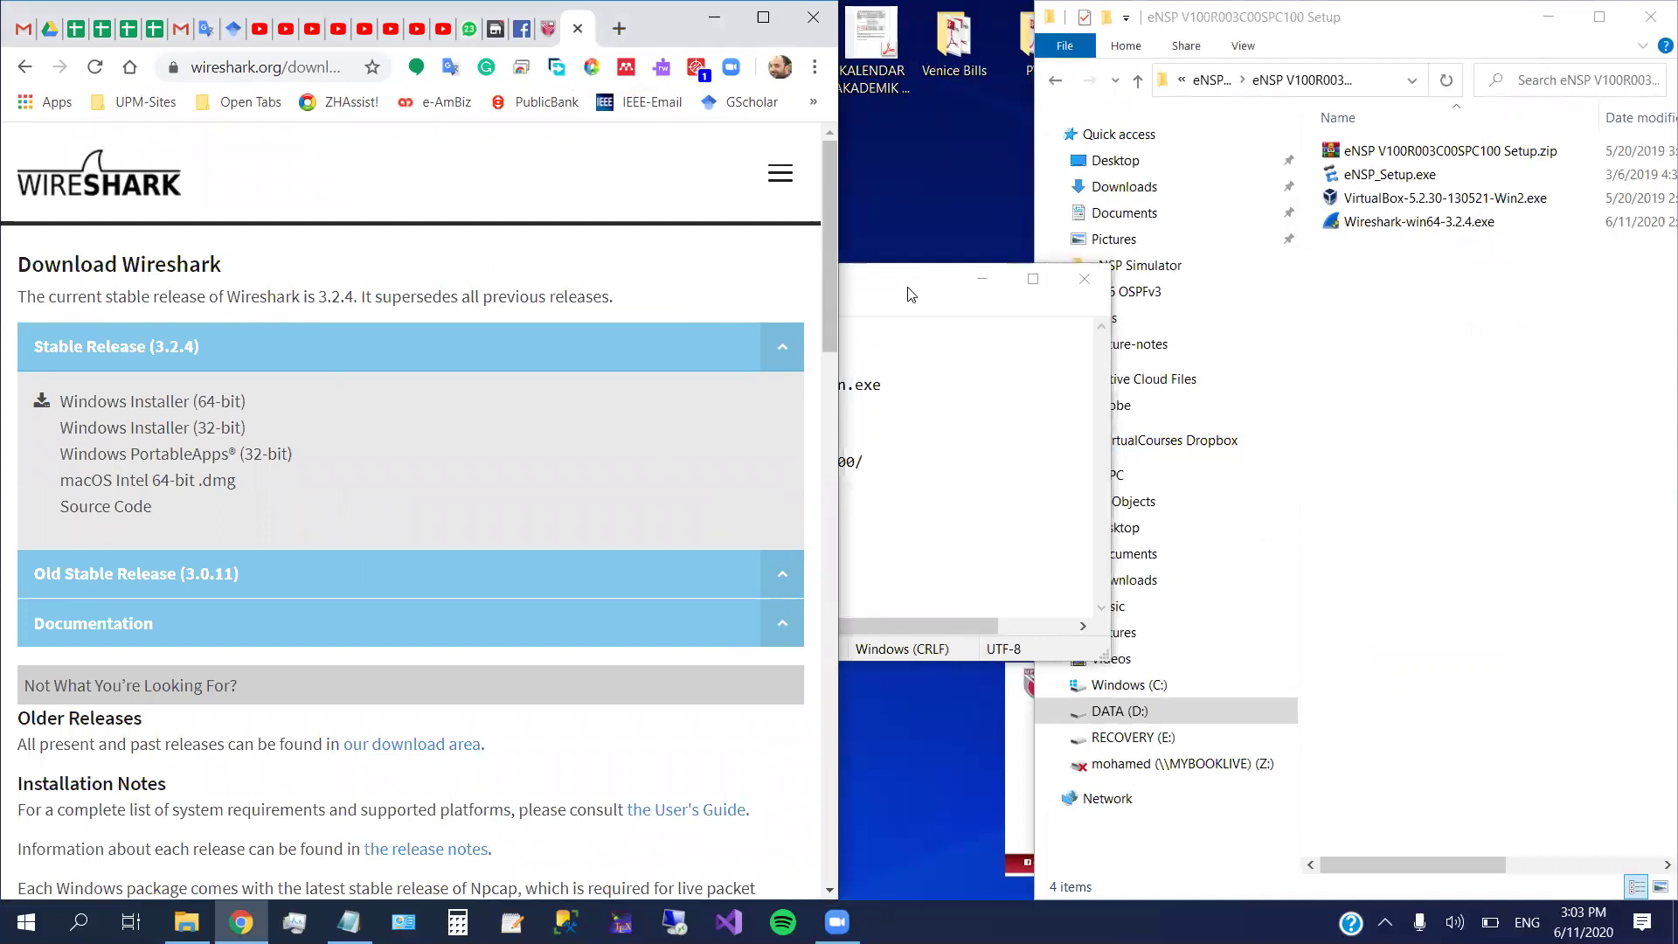
drag(907, 295, 1068, 367)
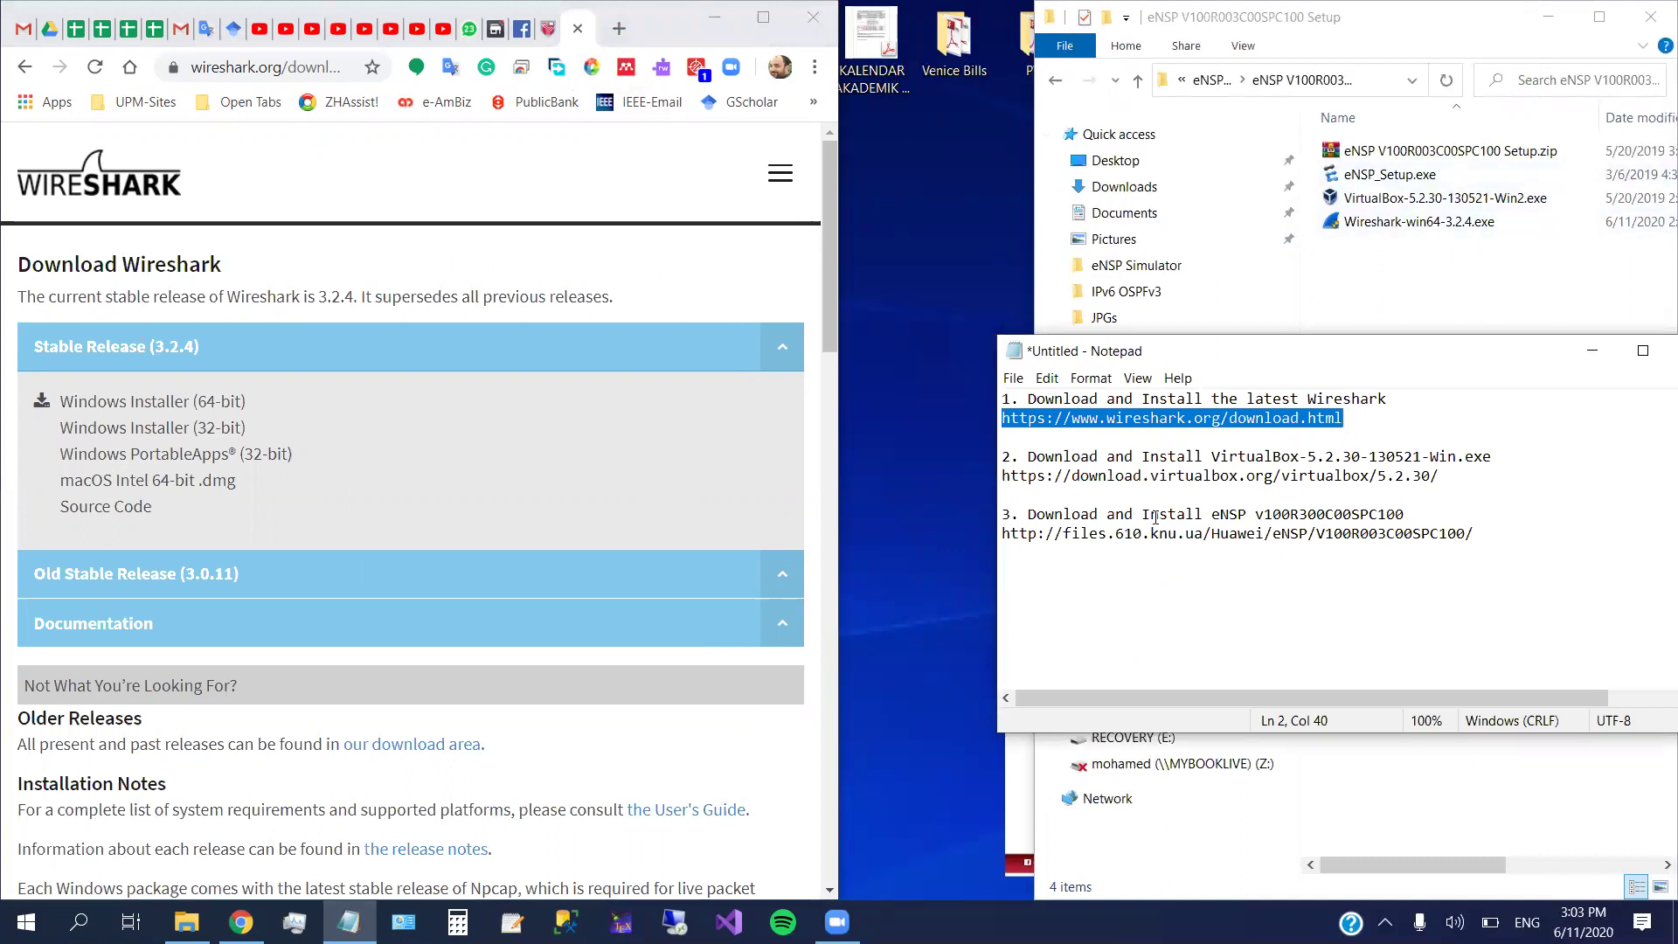
- Paste the VirtualBox link from the notes into Chrome to load the 5.2.30 download index
double_click(1130, 477)
click(1134, 479)
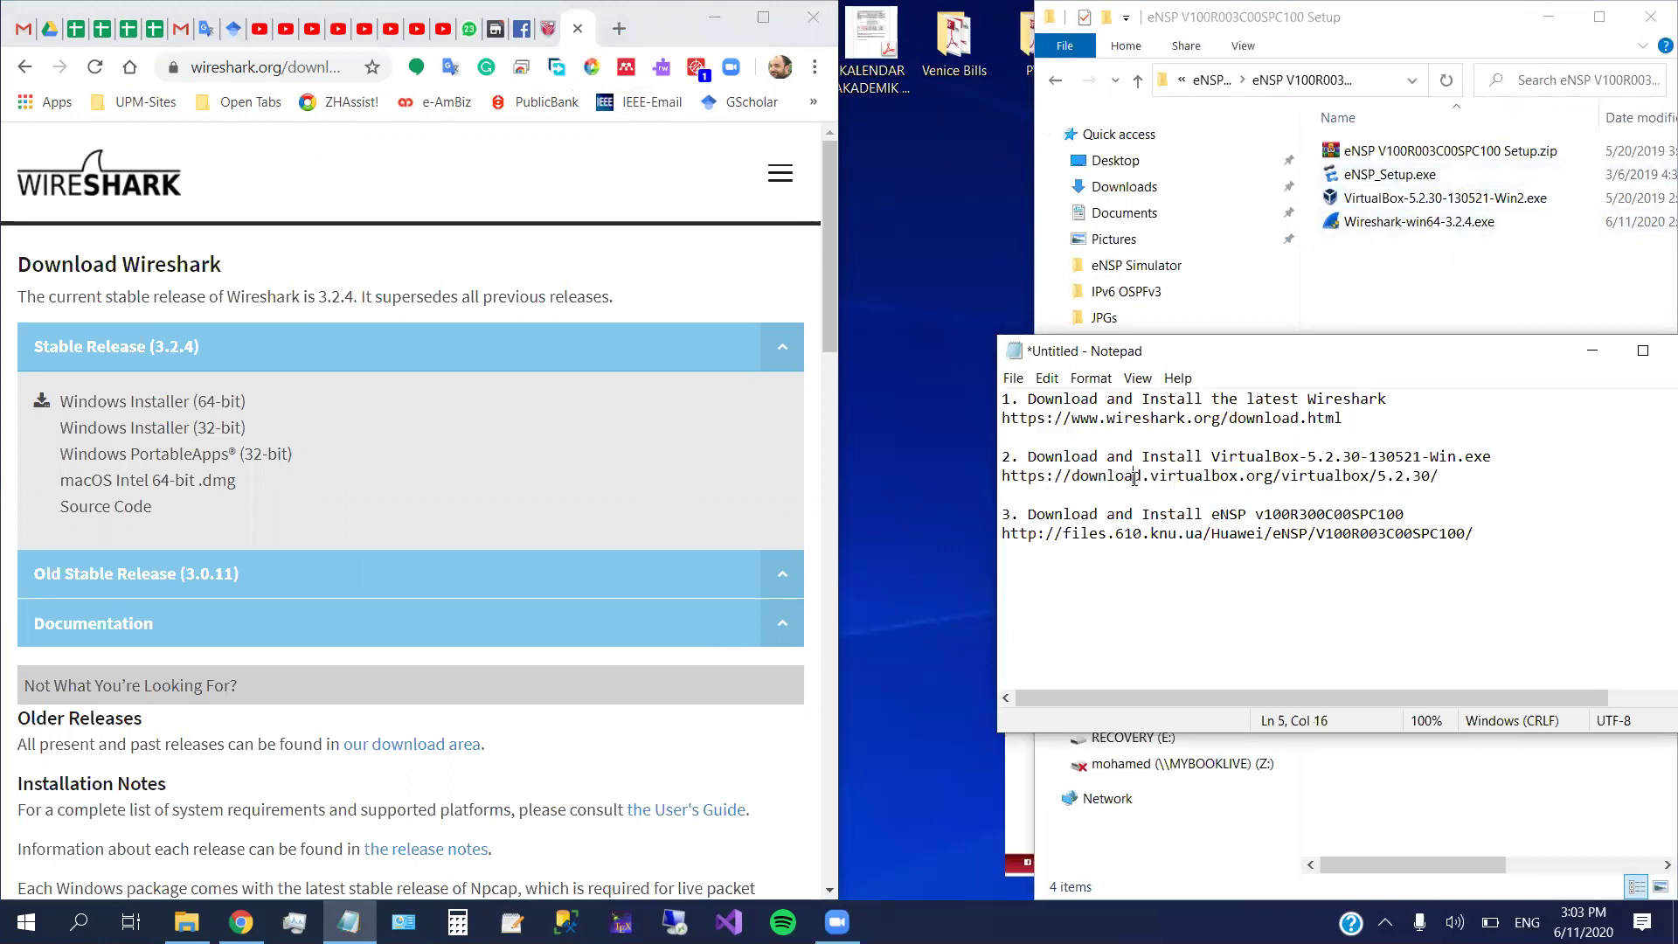
double_click(1134, 479)
key(ctrl+c)
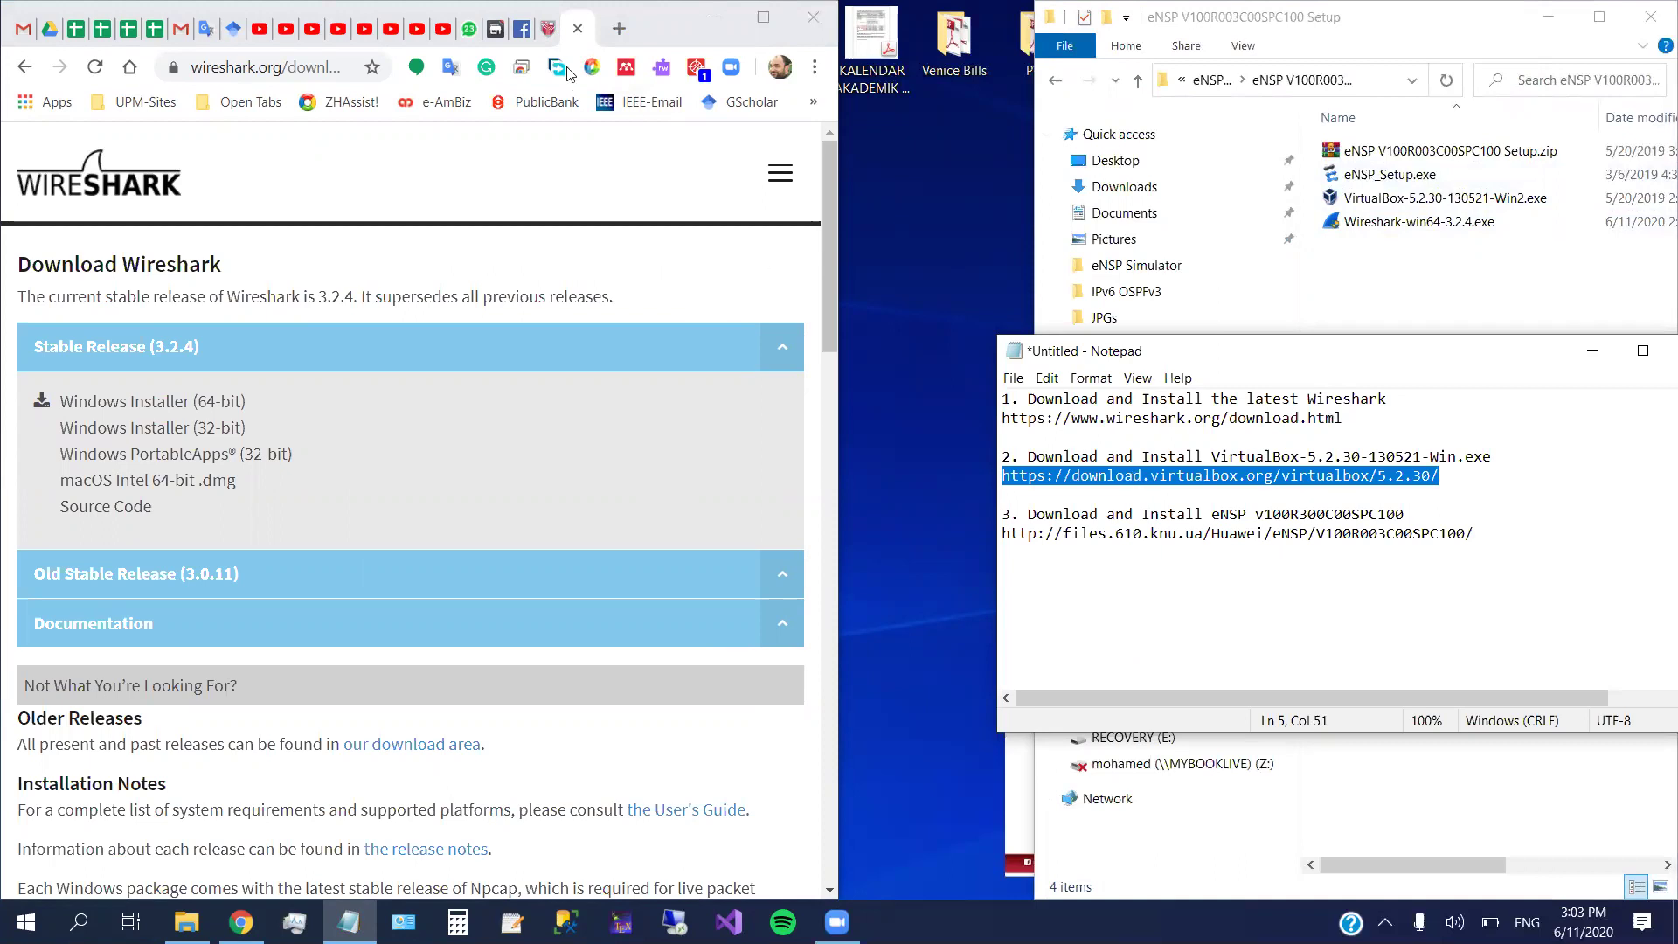
click(365, 63)
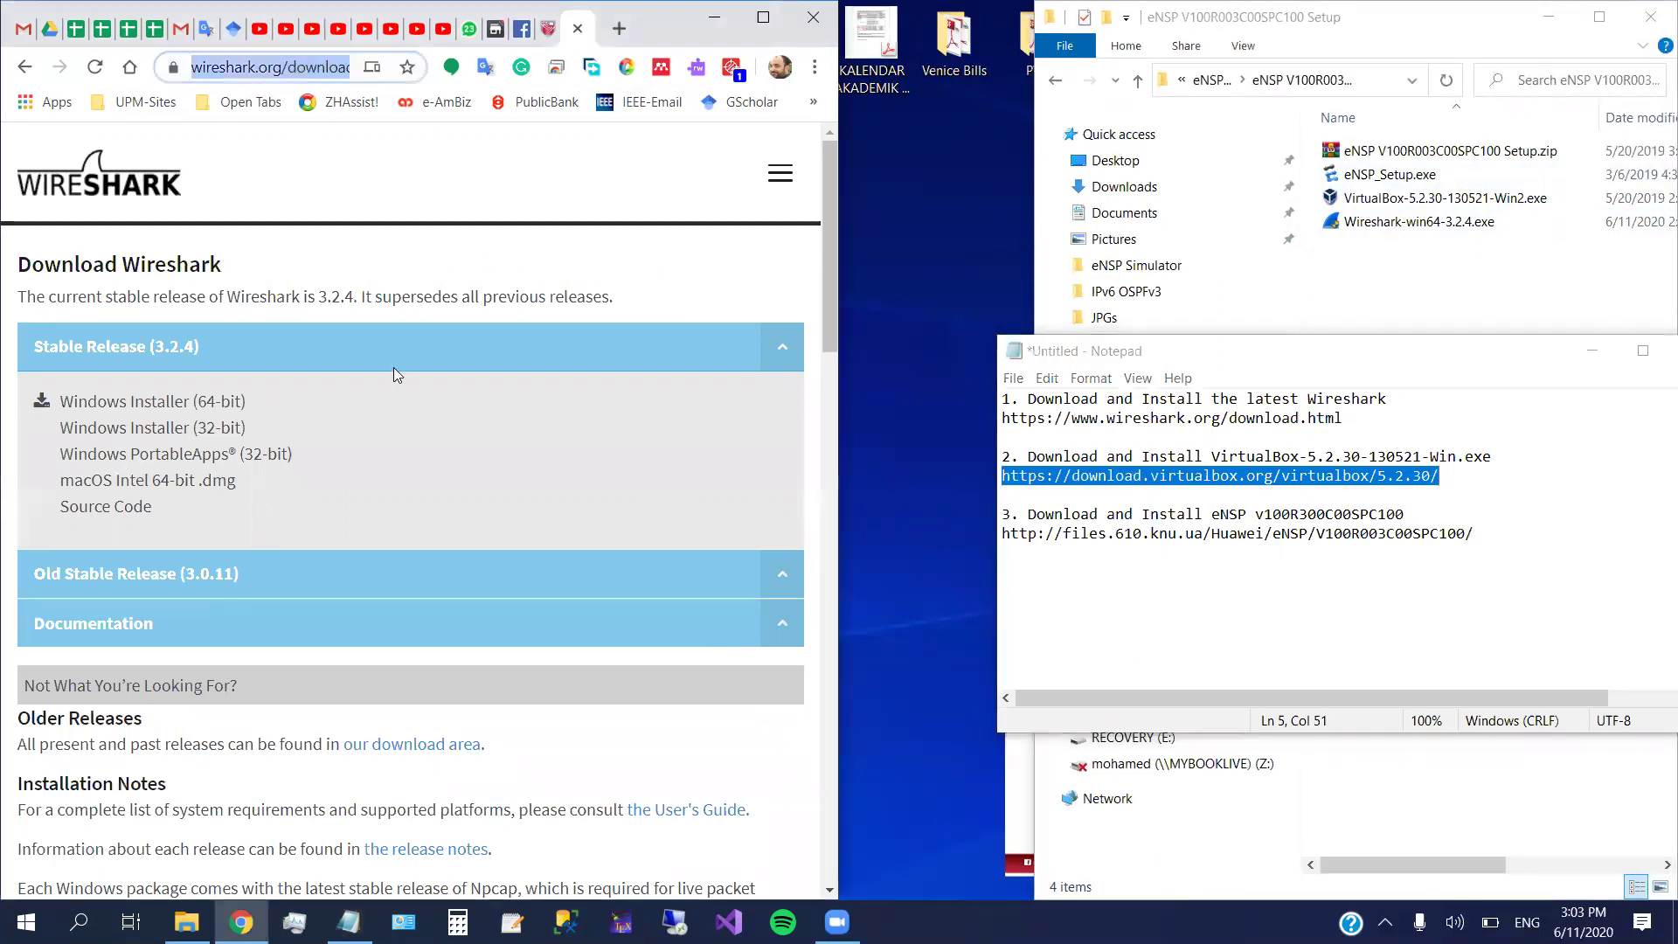
key(ctrl+v)
key(Return)
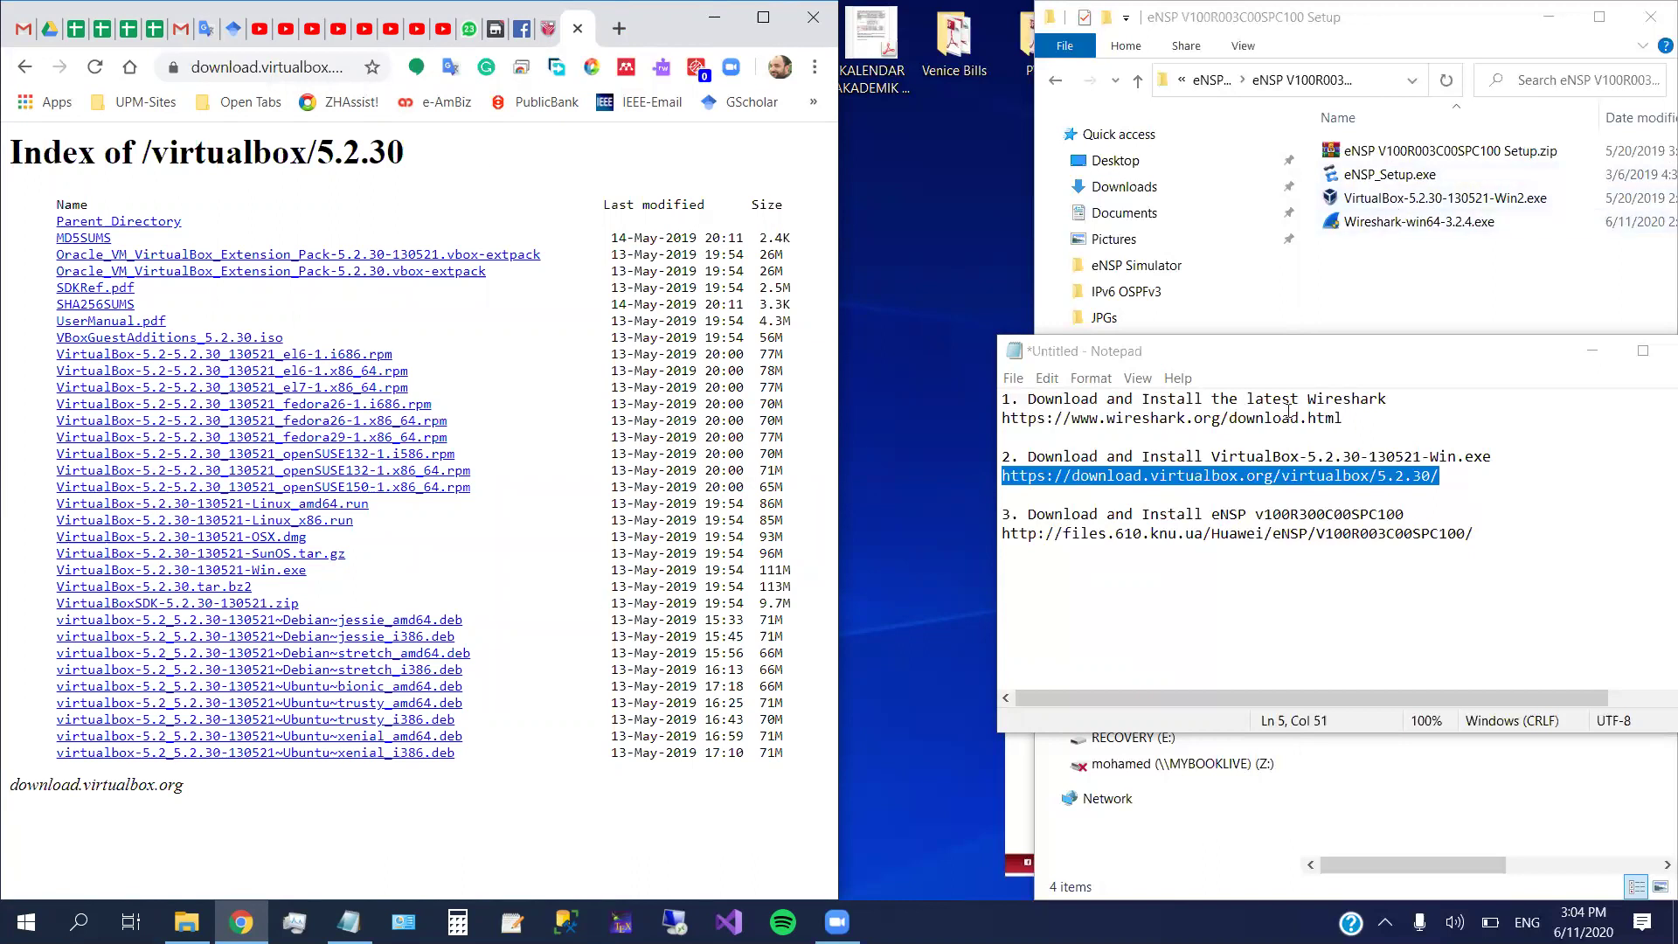
- Paste the eNSP link from the notes into Chrome's address bar to load the V100R003C00SPC100 index
drag(1001, 533, 1474, 533)
click(1001, 533)
drag(1001, 533, 1474, 533)
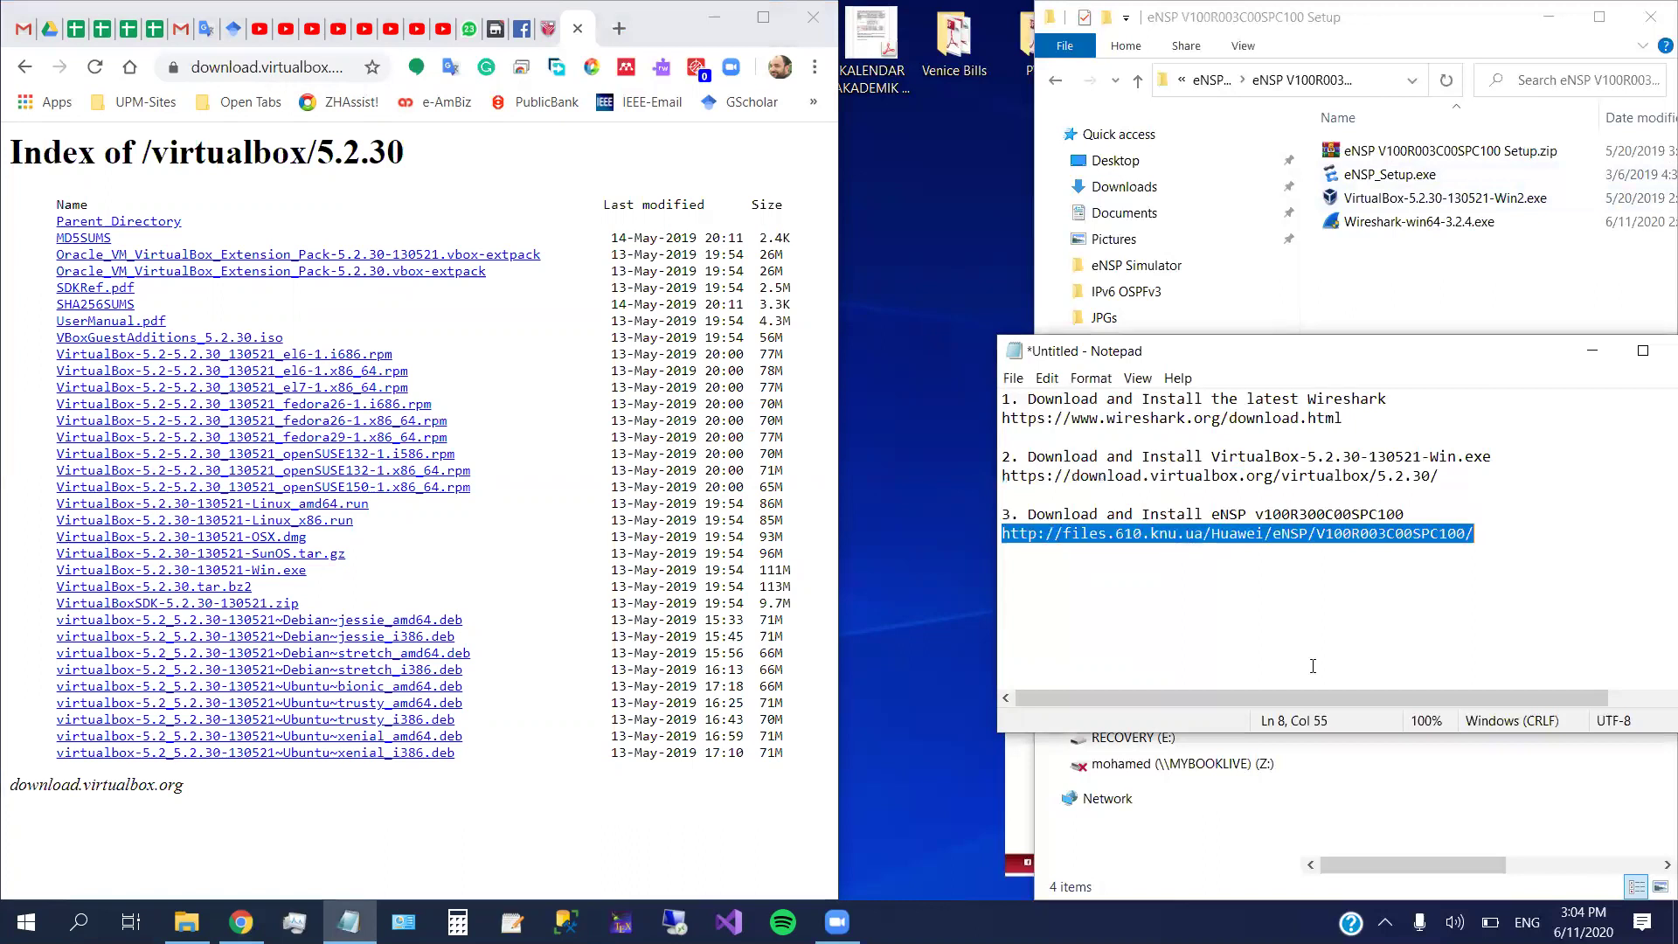
click(311, 72)
key(ctrl+v)
key(Return)
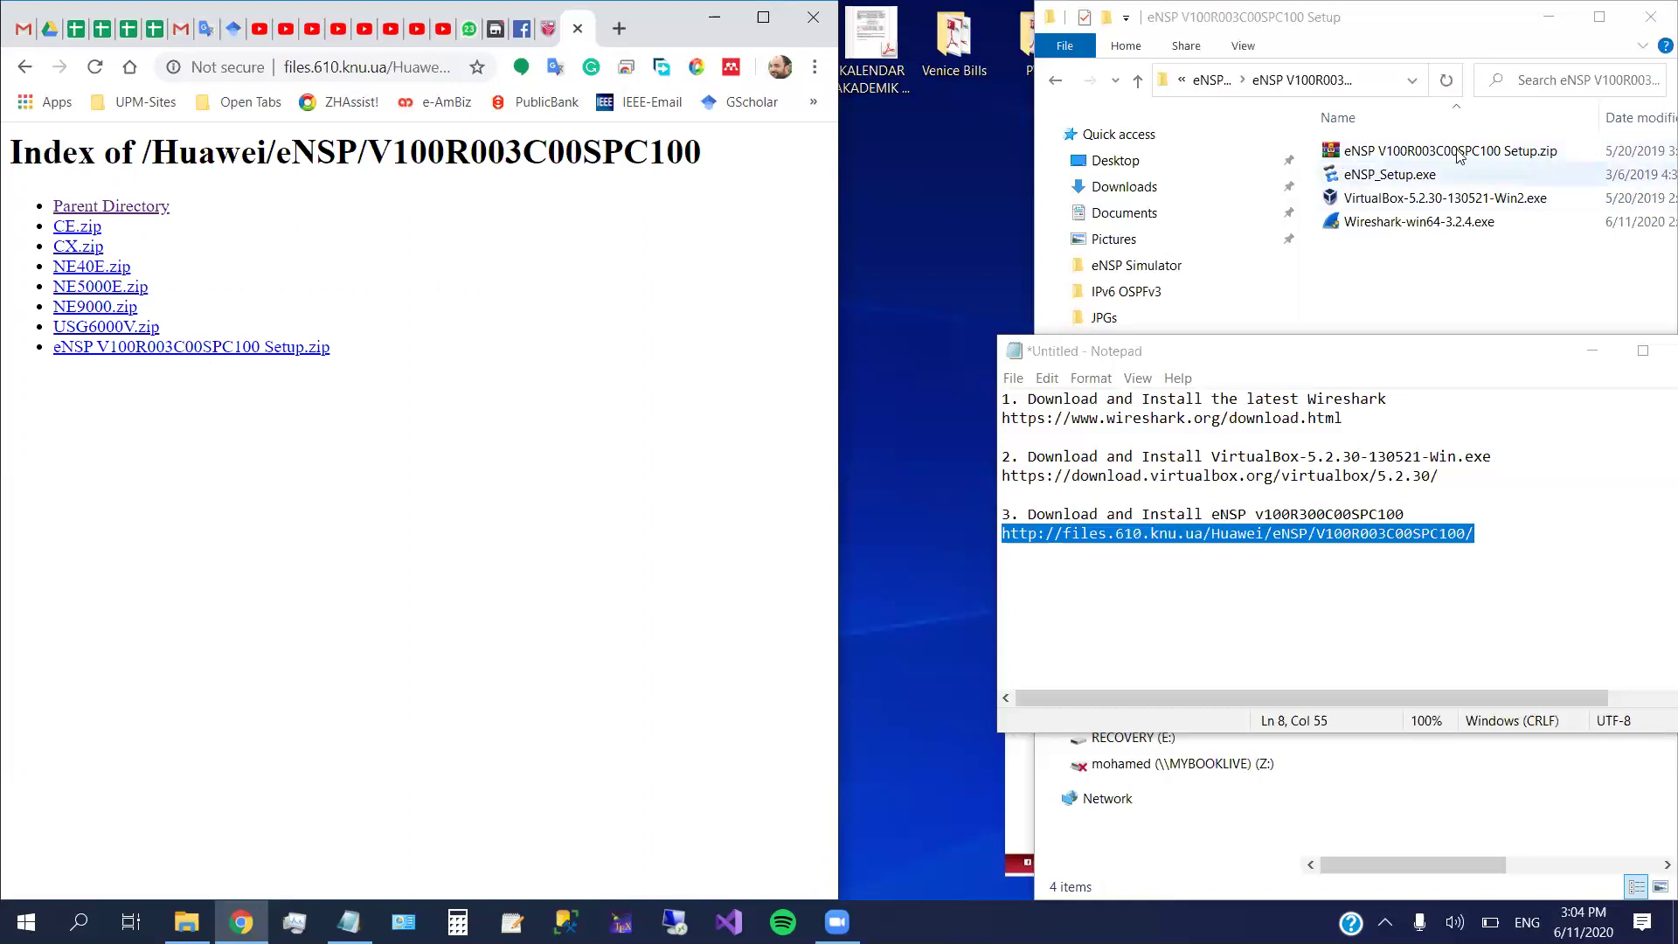
- Inspect the eNSP setup zip in WinRAR, then close WinRAR and select eNSP_Setup.exe
double_click(1427, 153)
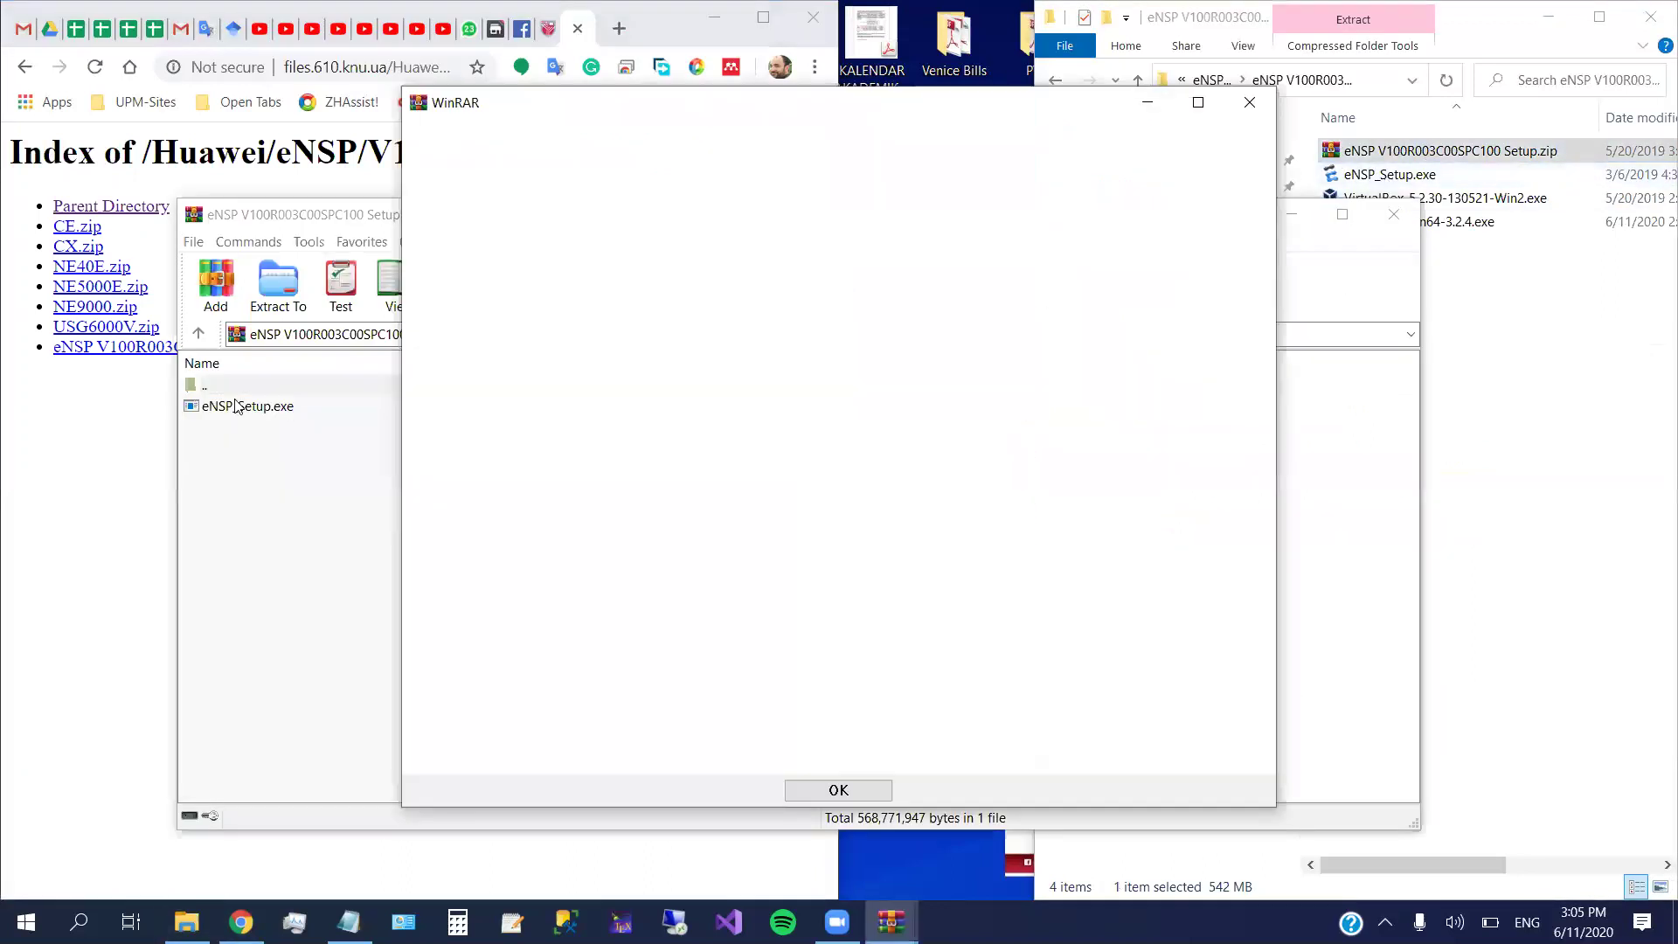
click(1245, 103)
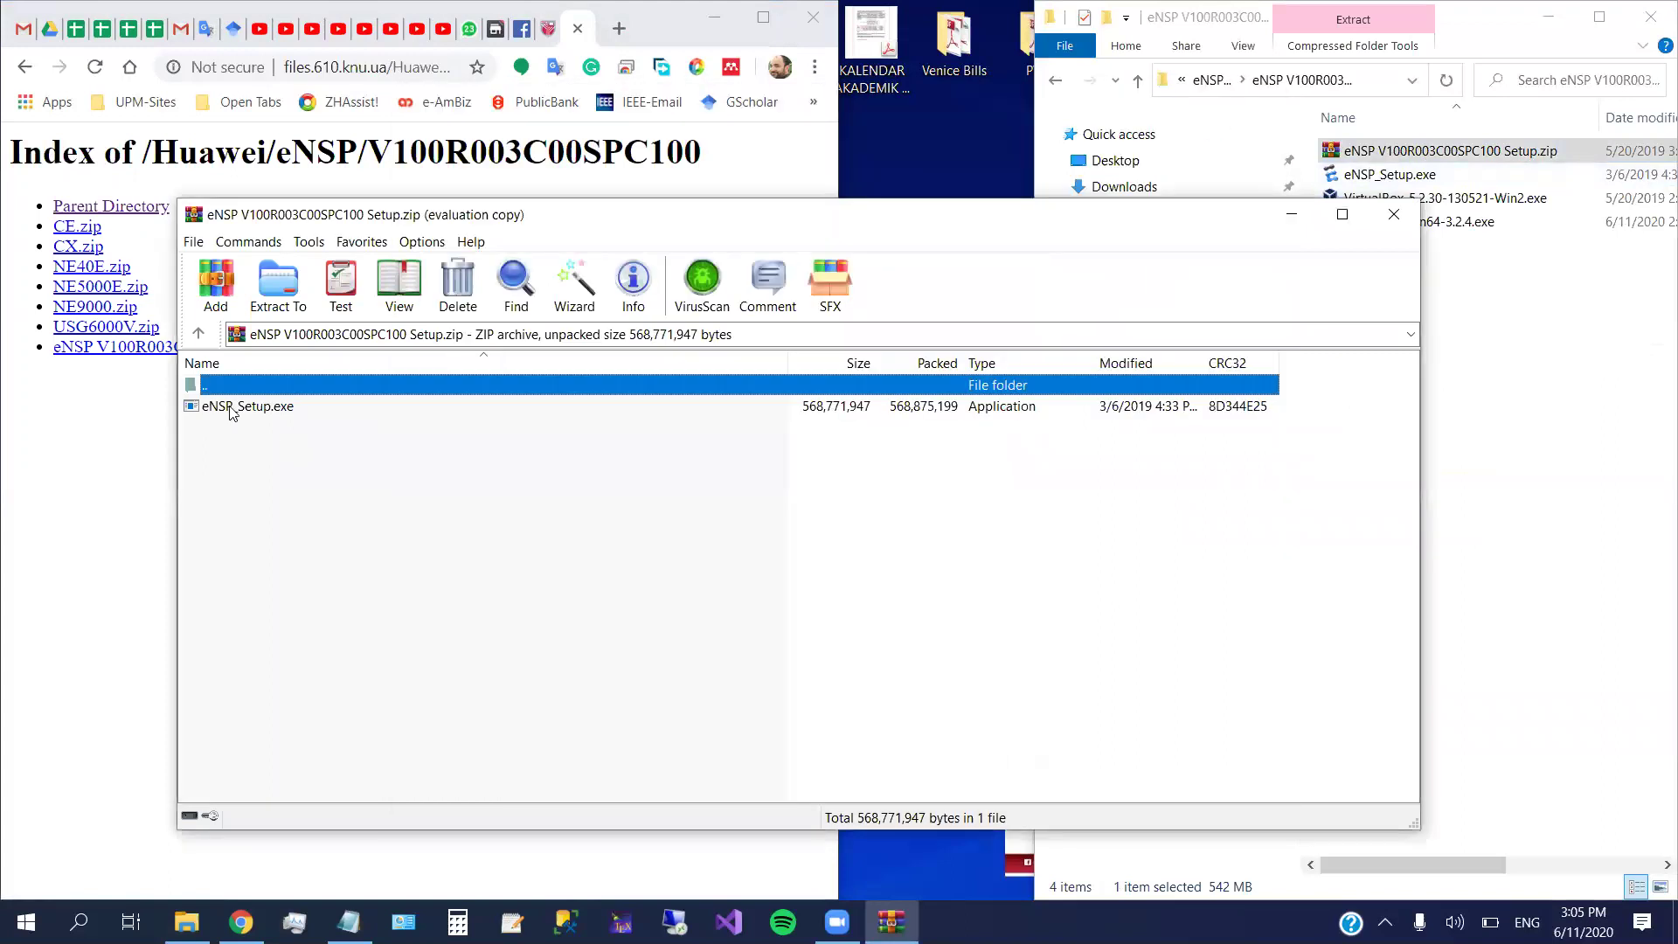
click(1397, 213)
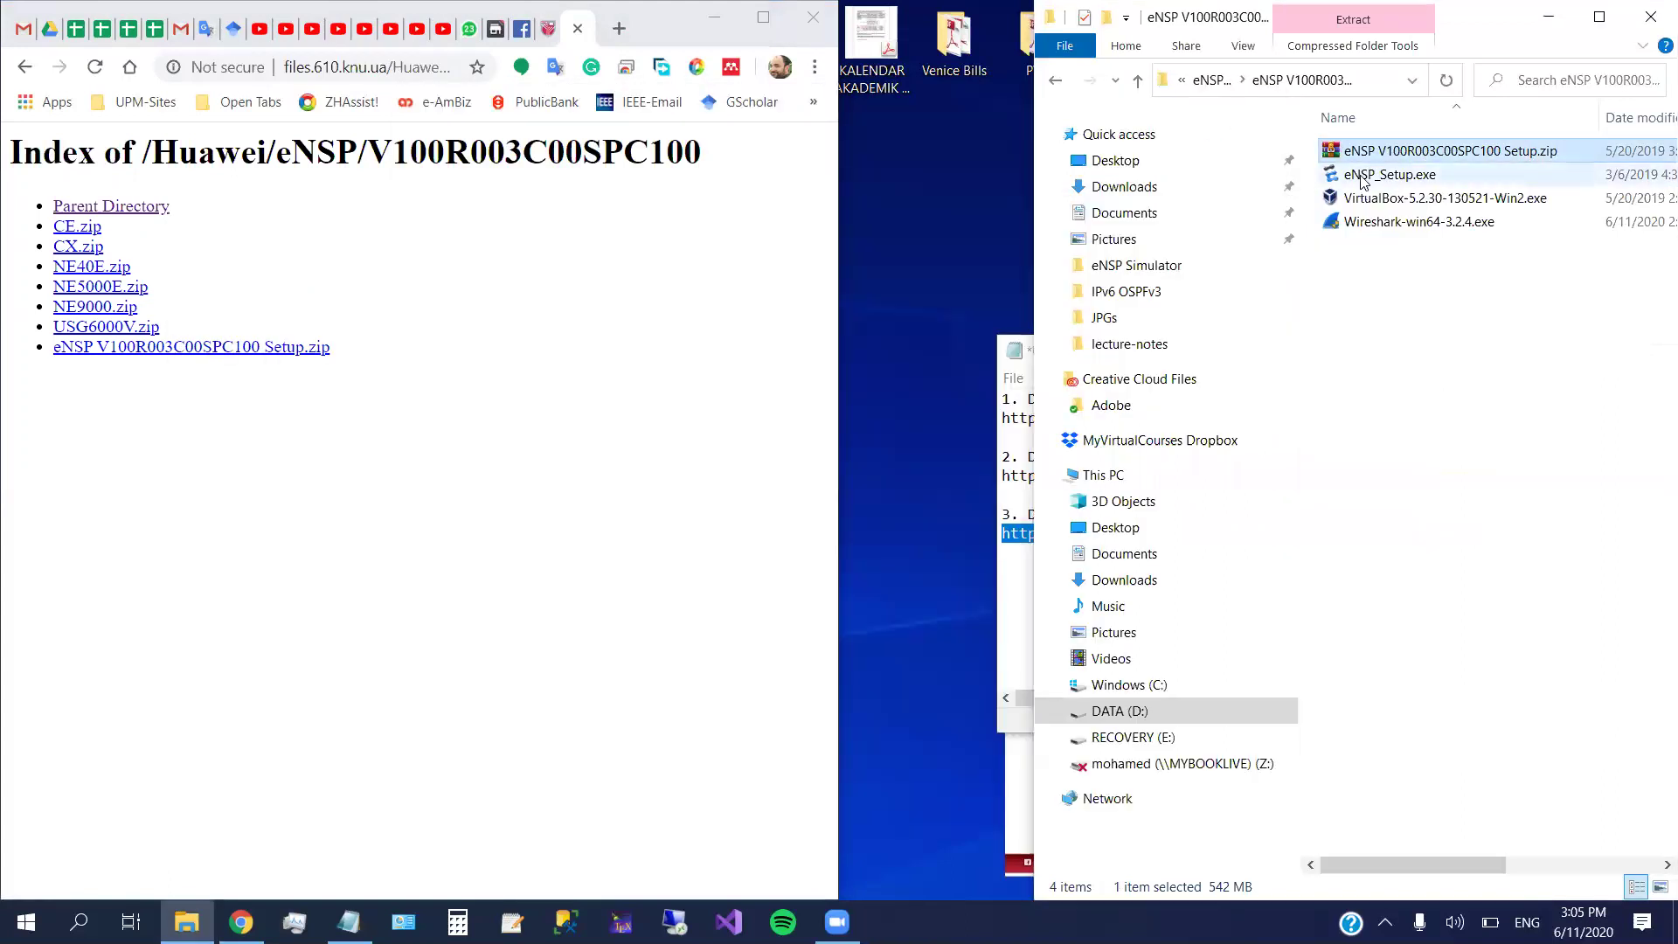
click(1376, 175)
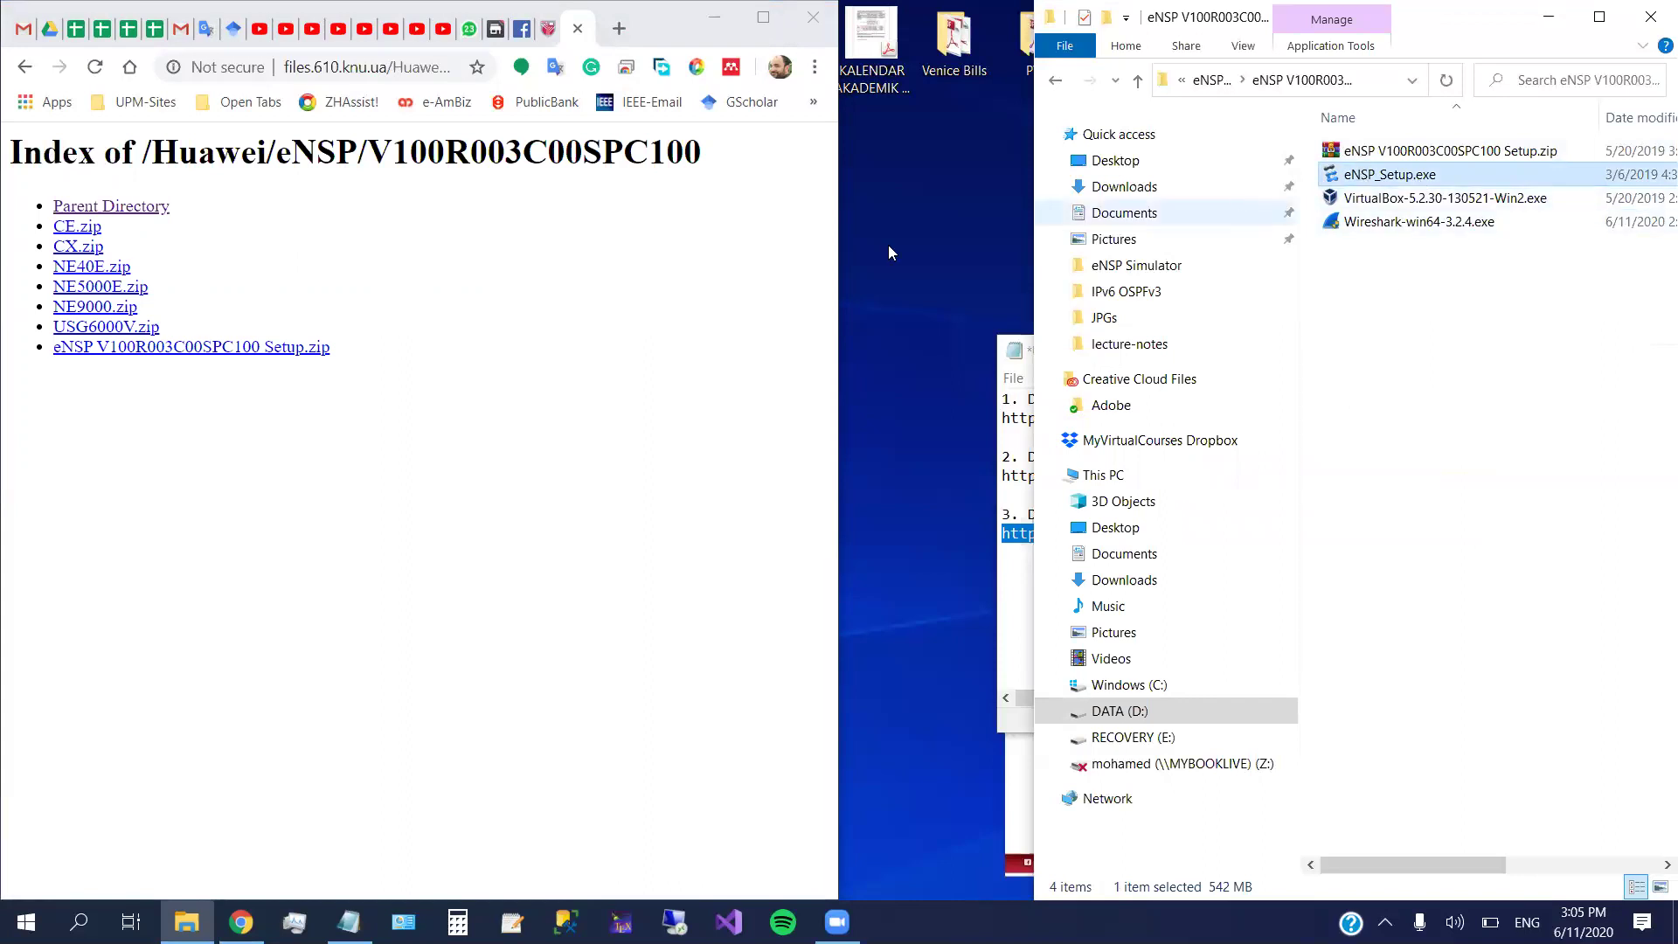
- Close the eNSP download tab and minimize Chrome, bringing the setup folder forward
click(577, 28)
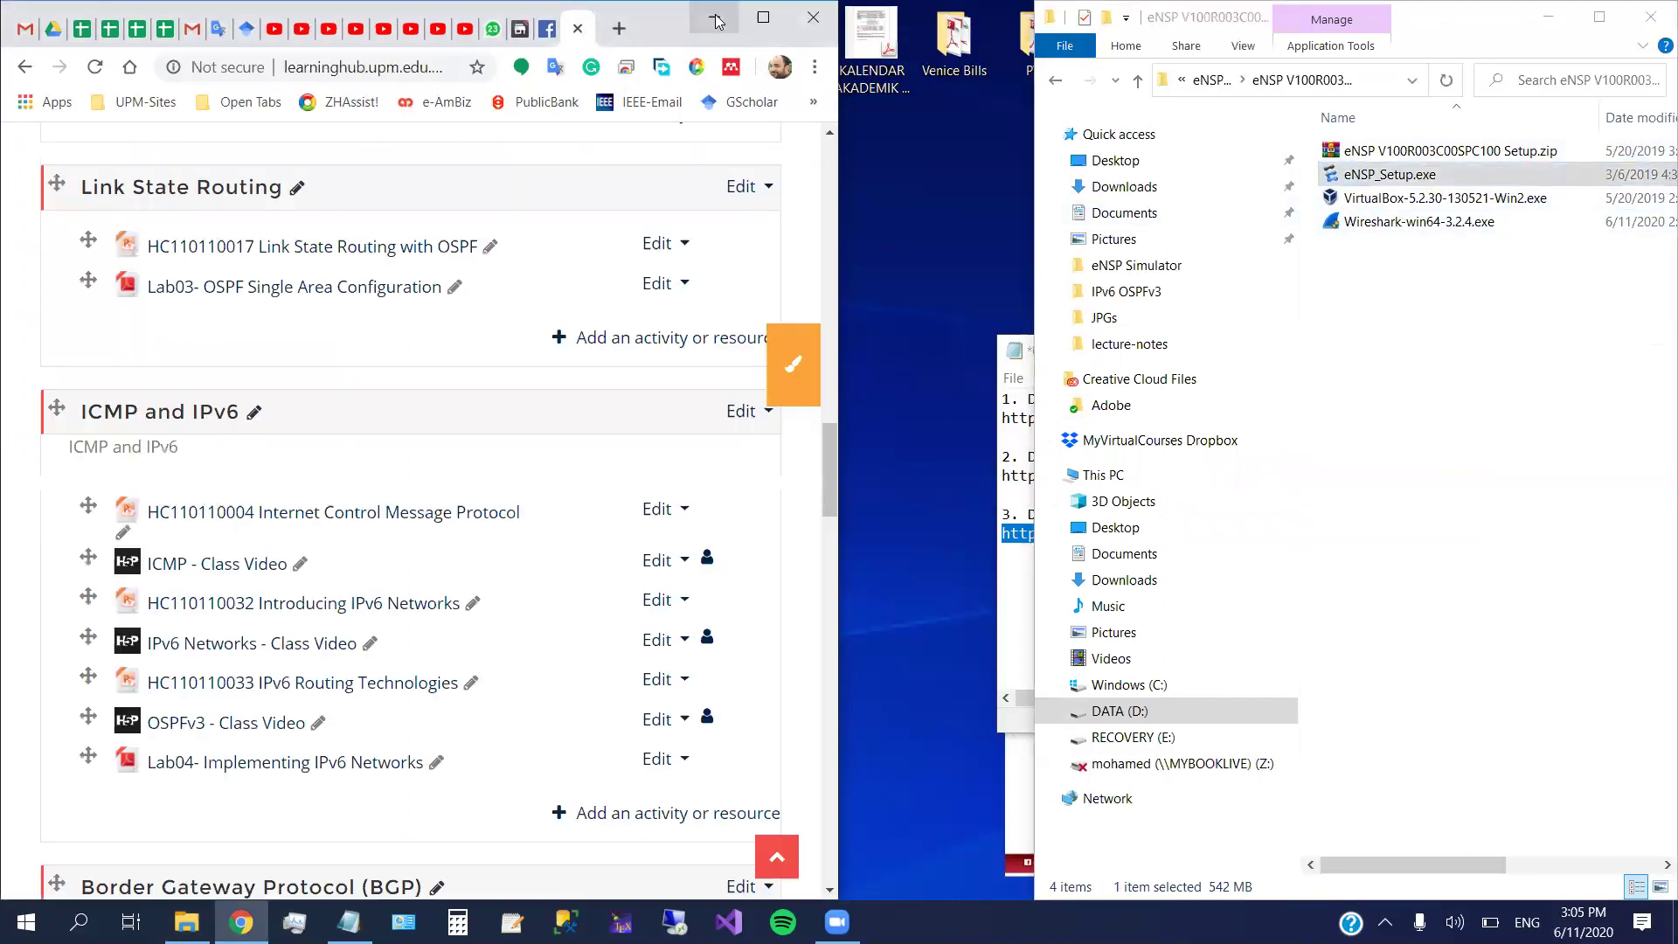
click(714, 17)
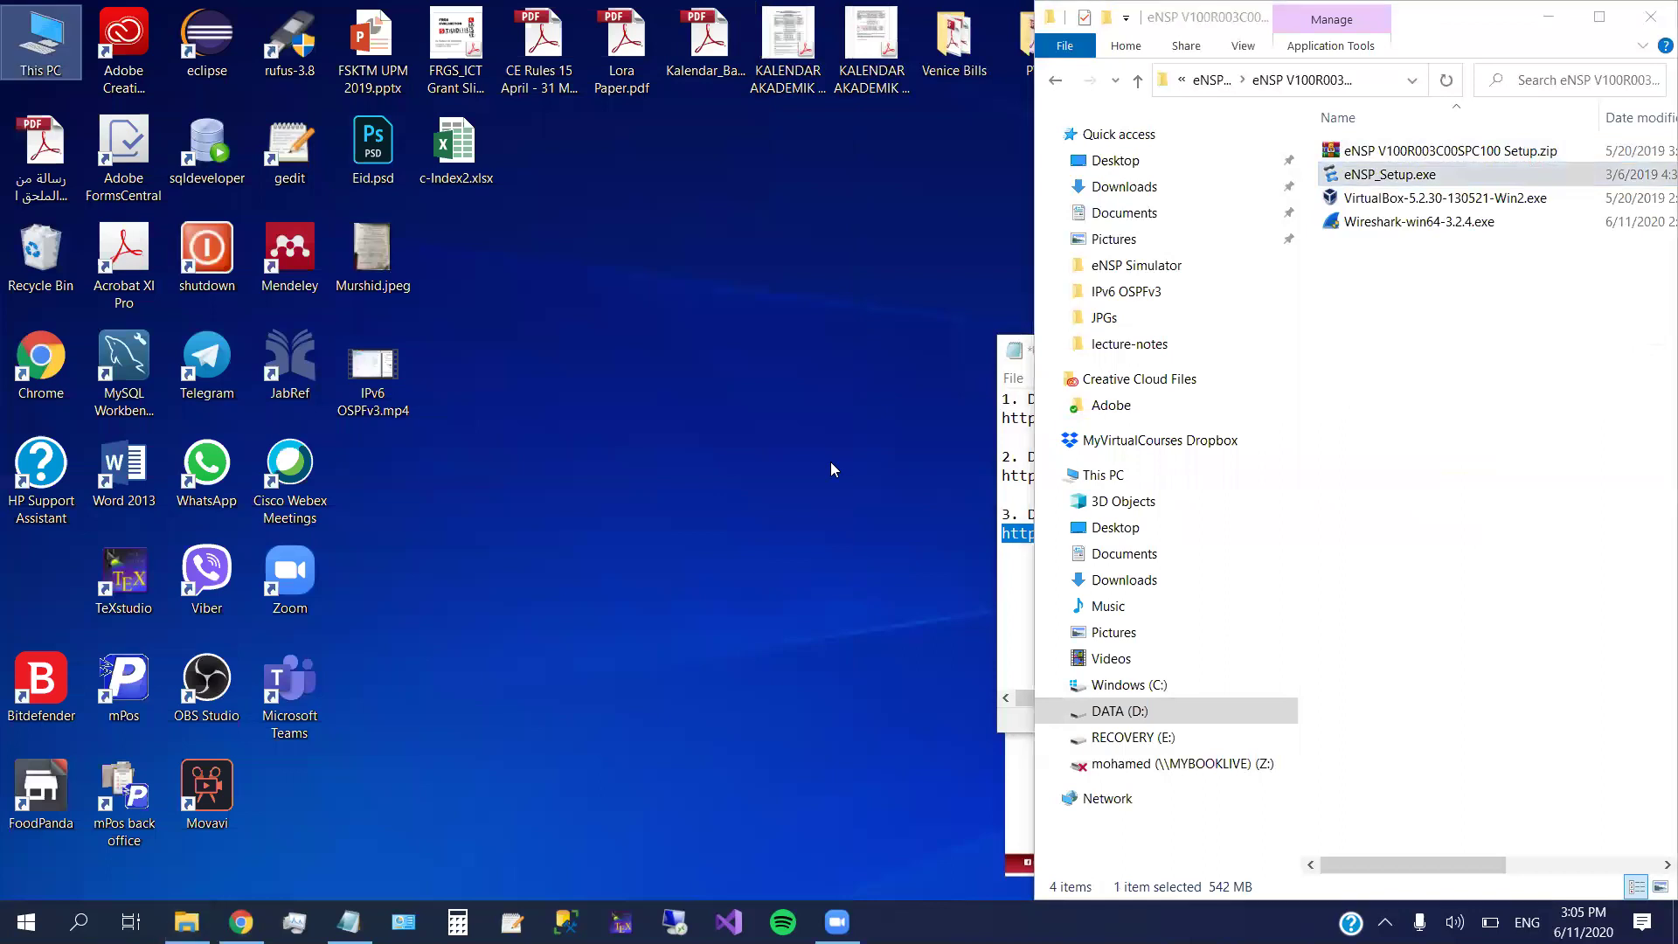
click(1595, 352)
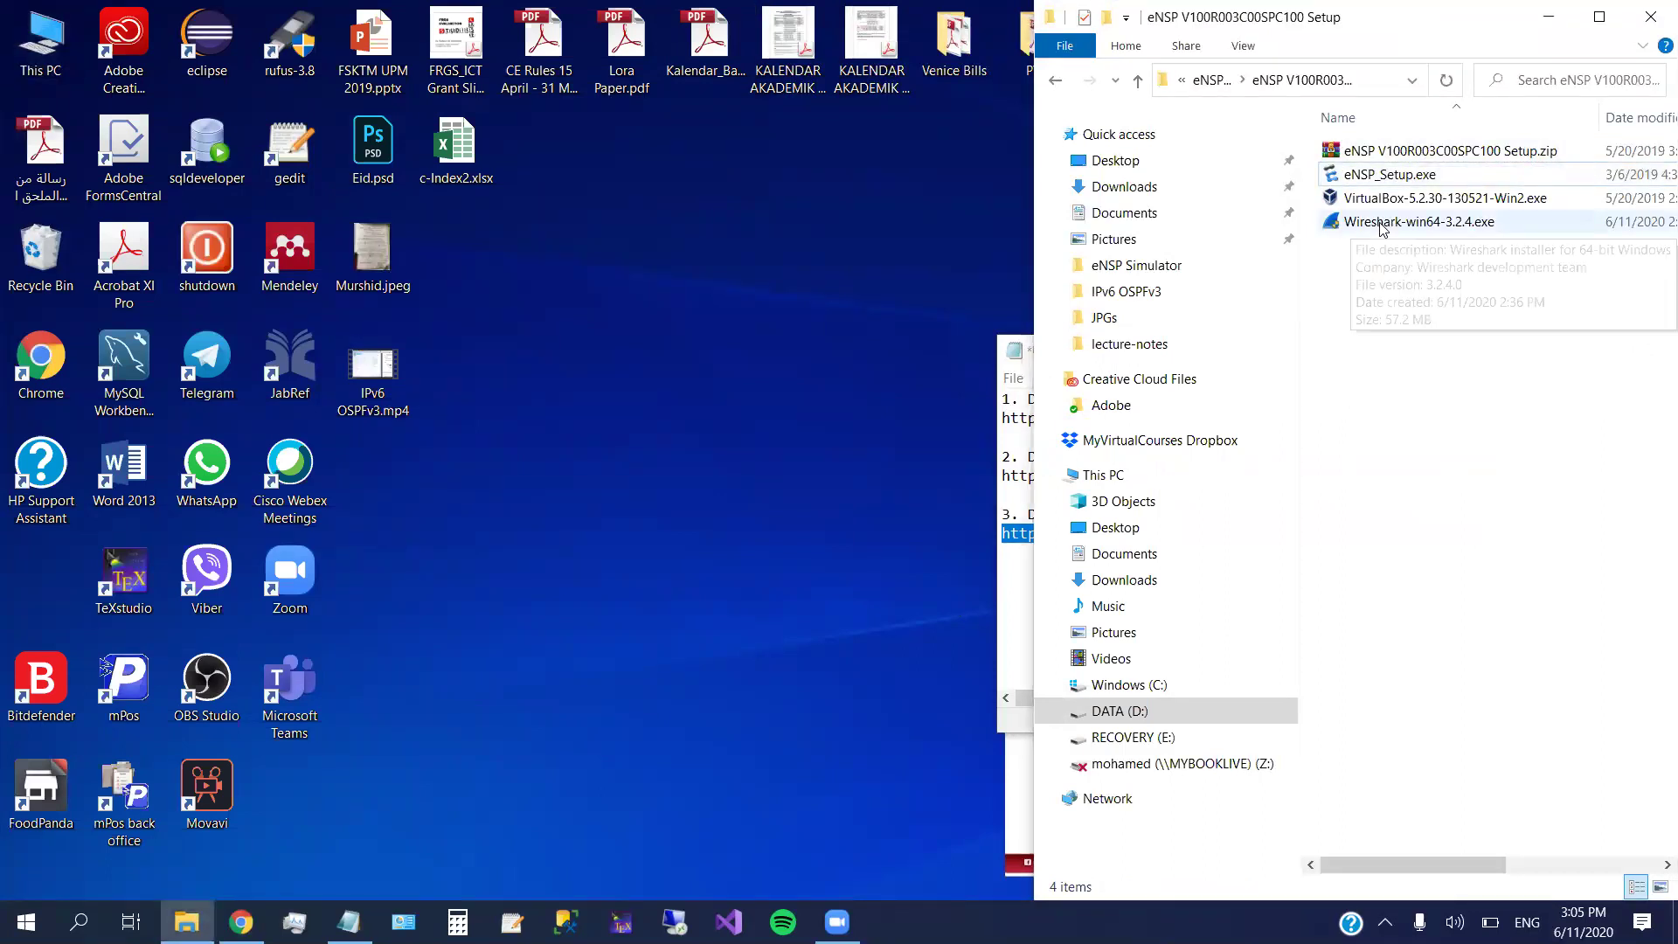
- Launch Wireshark-win64-3.2.4.exe and accept its licence to reach Choose Components
double_click(1382, 224)
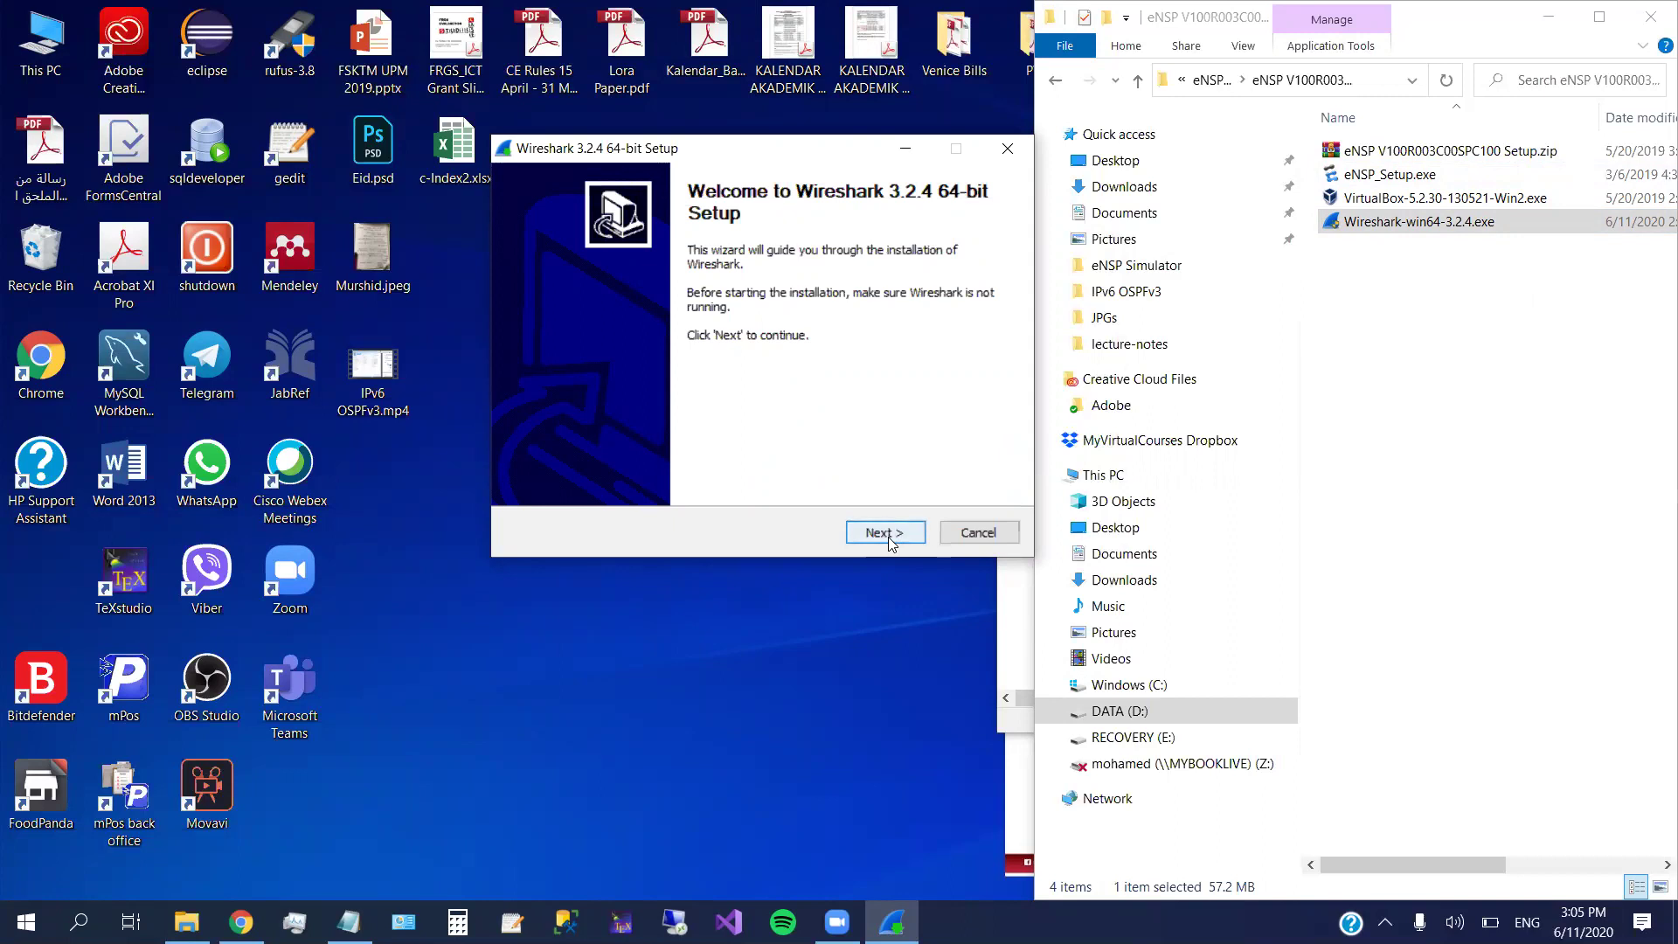
click(885, 534)
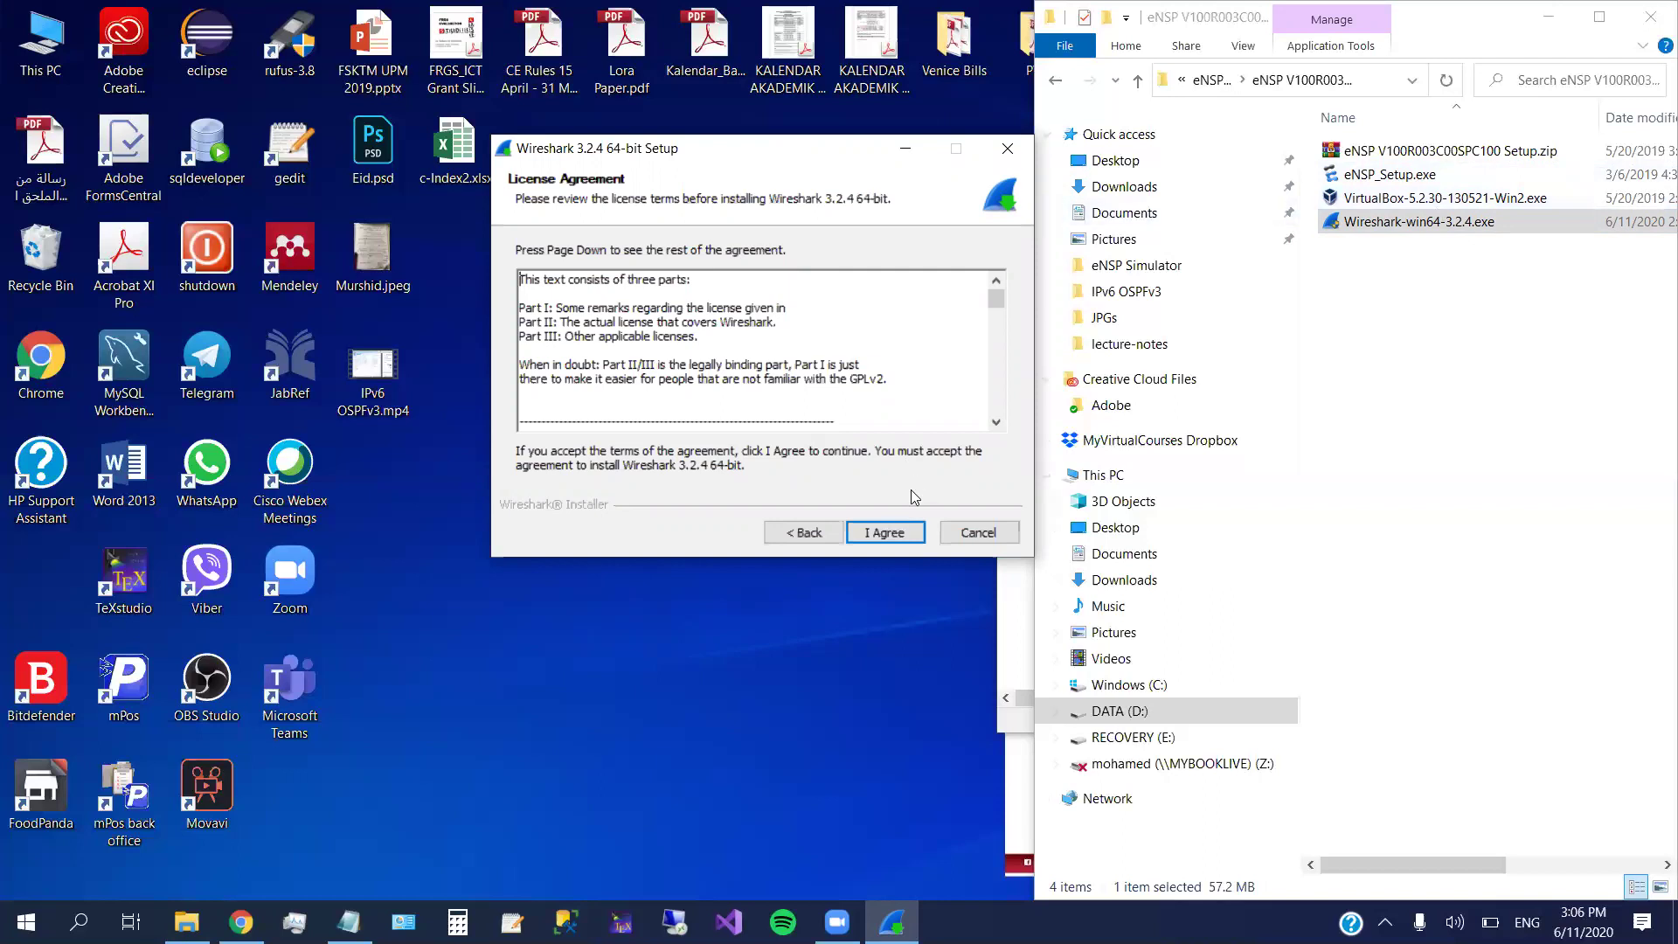
click(889, 534)
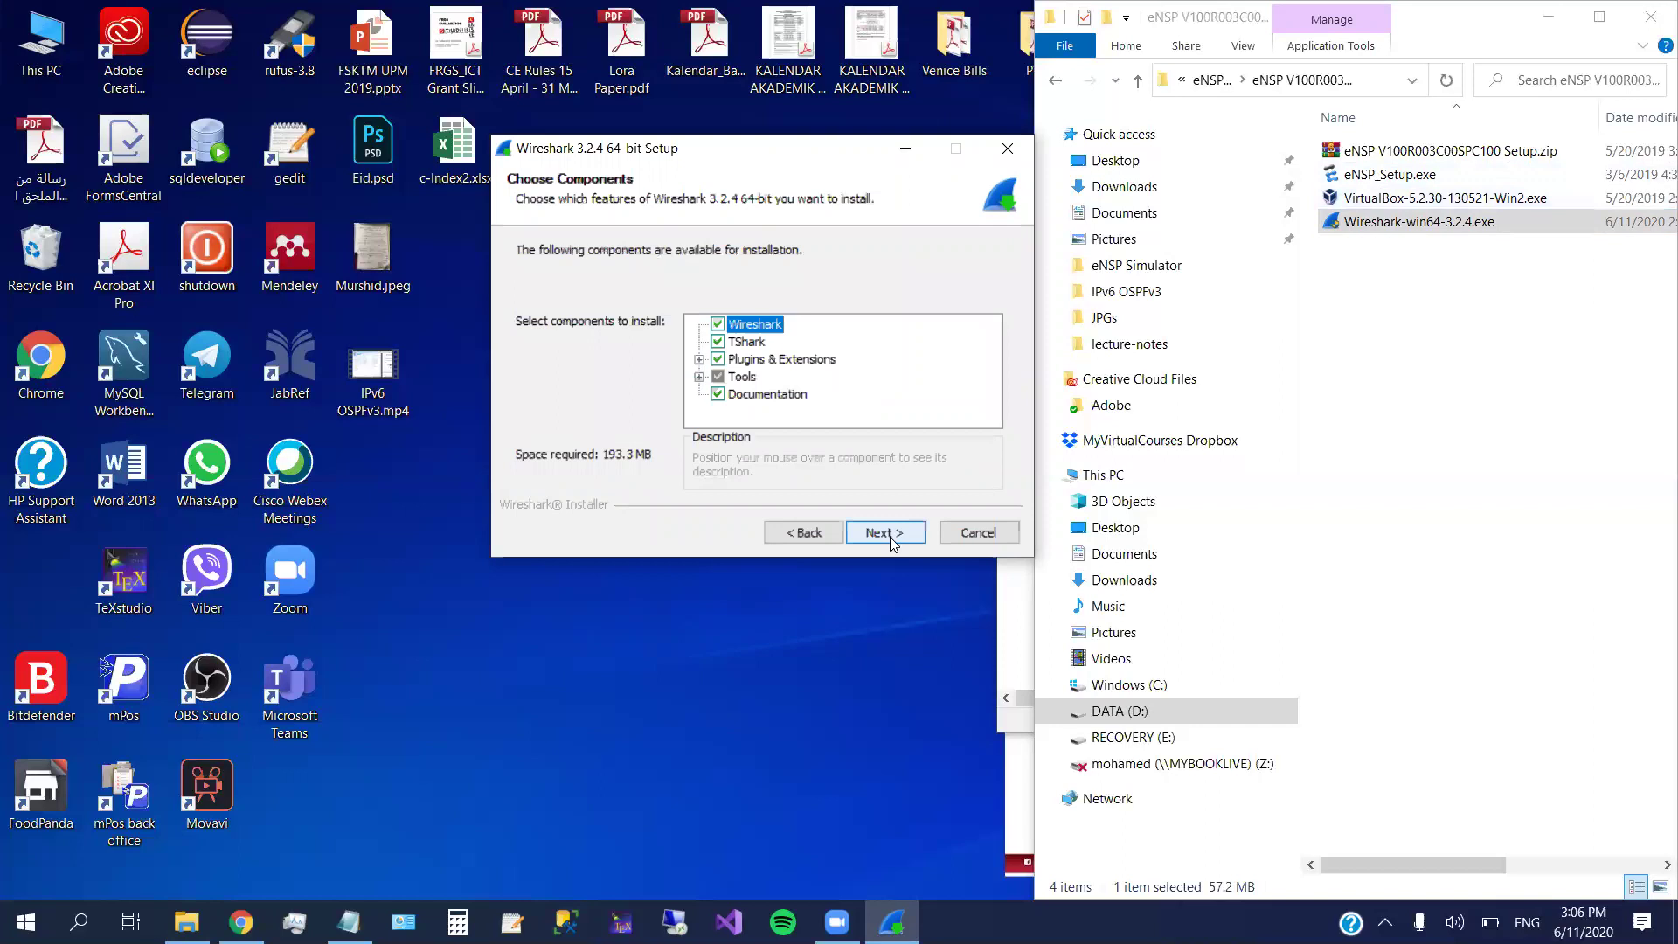
- Add Androiddump, Sshdump, Ciscodump, UDPdump and Randpktdump to Tools, keeping default shortcuts
click(699, 376)
scroll(756, 371, down, 3)
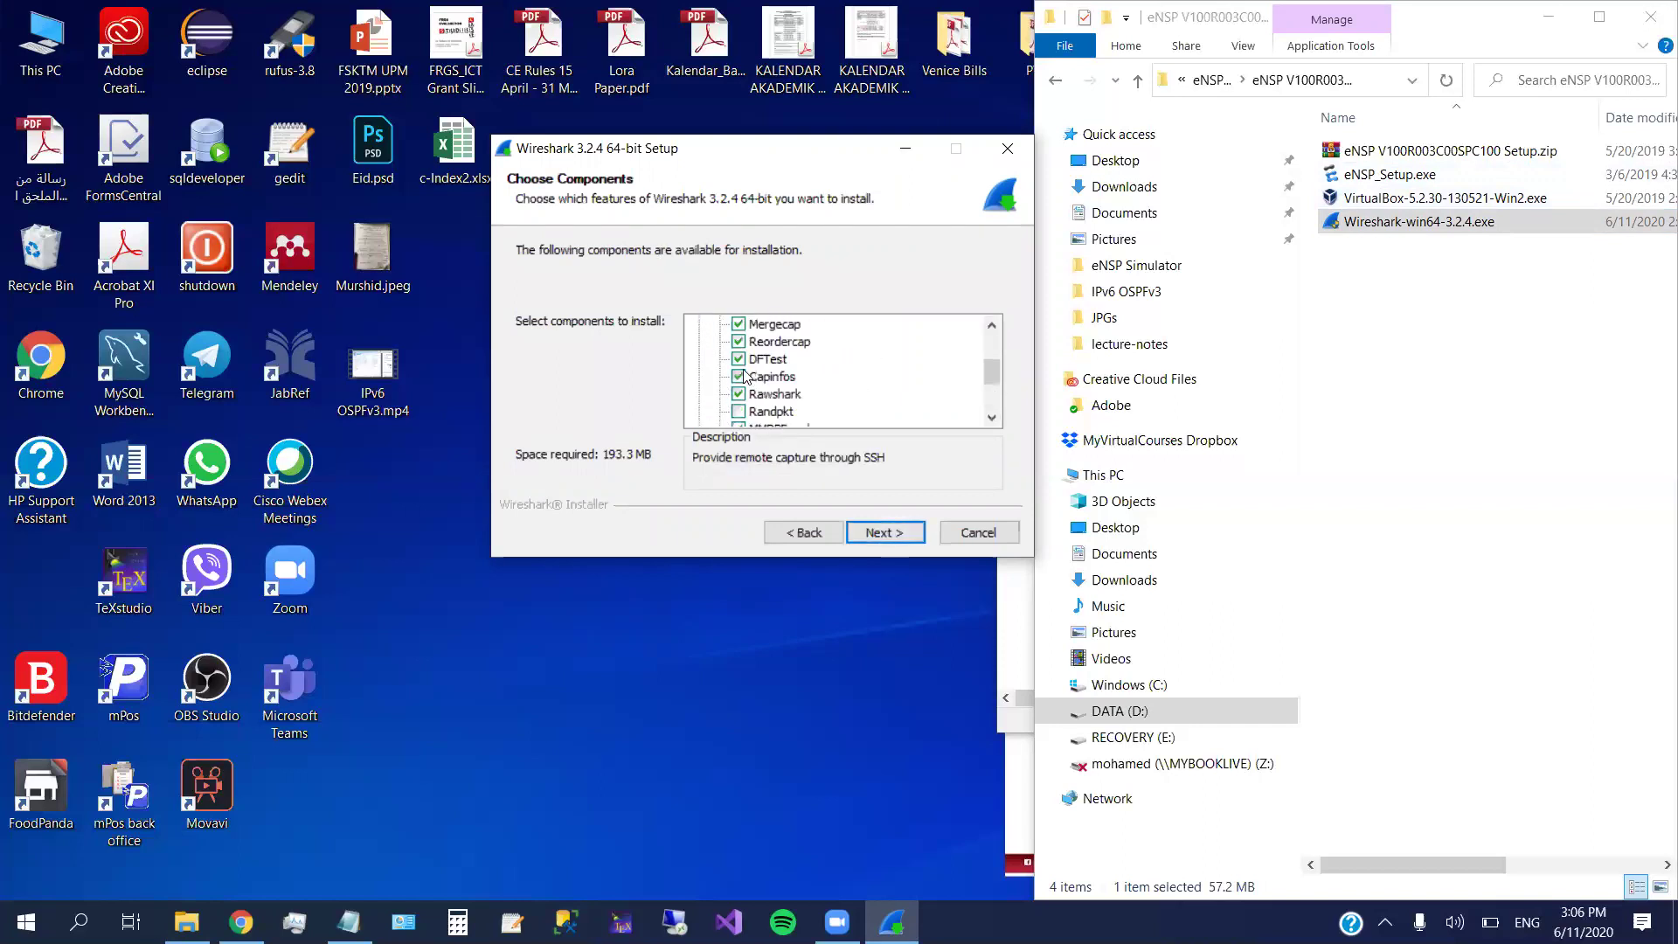
scroll(734, 380, up, 3)
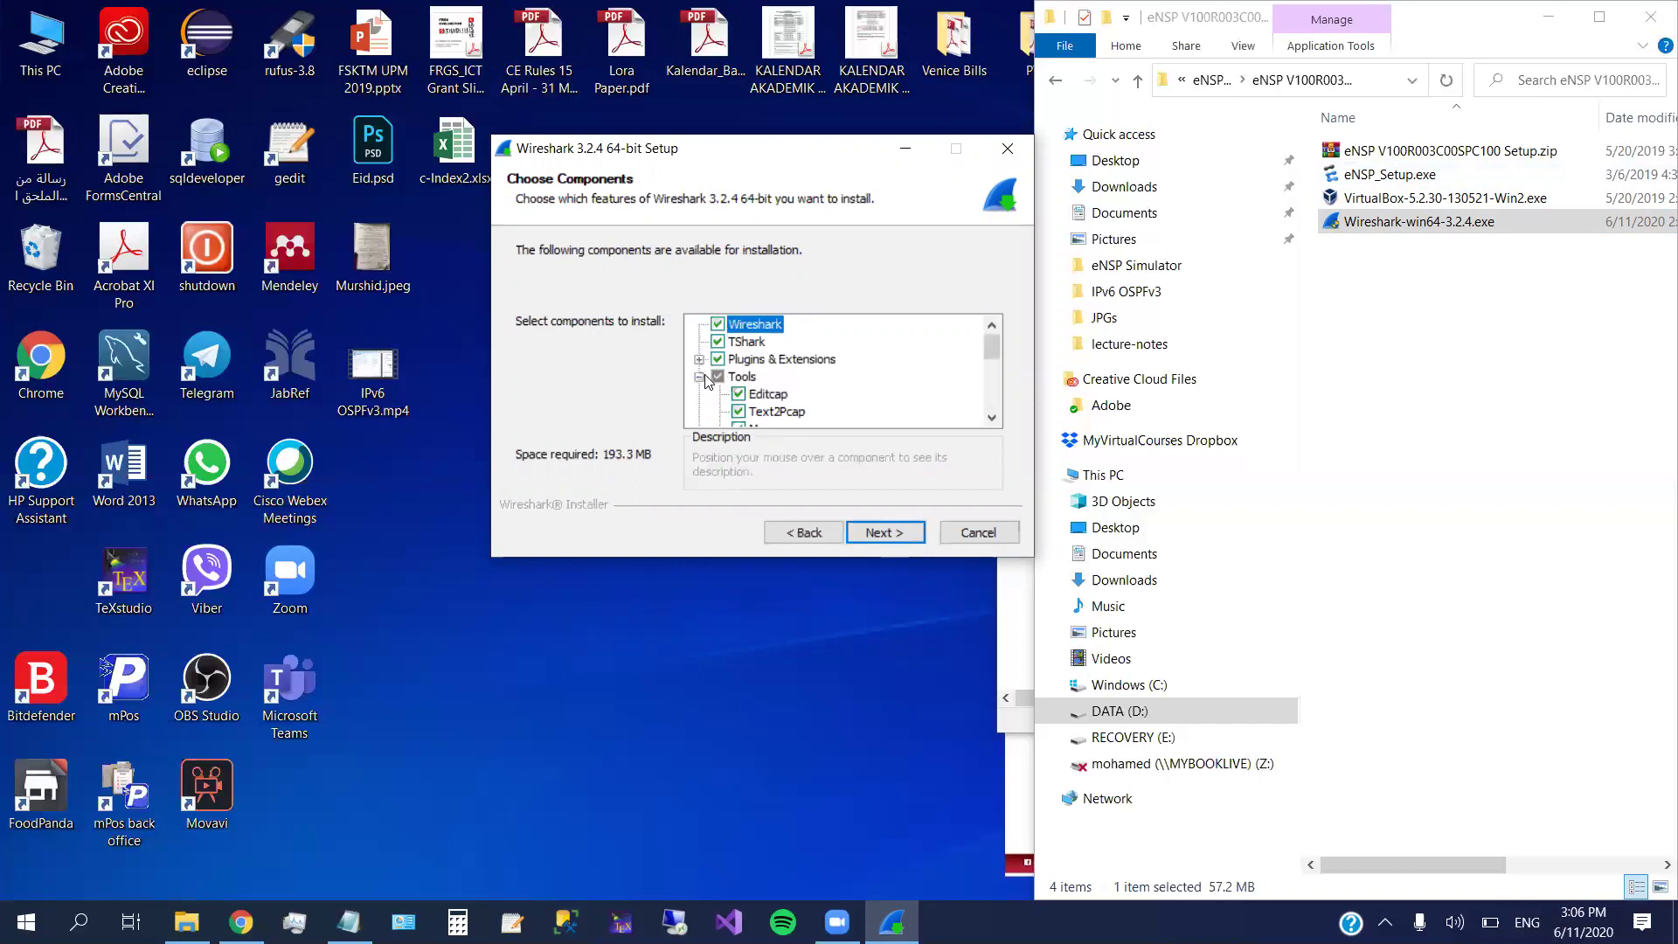
scroll(758, 389, down, 3)
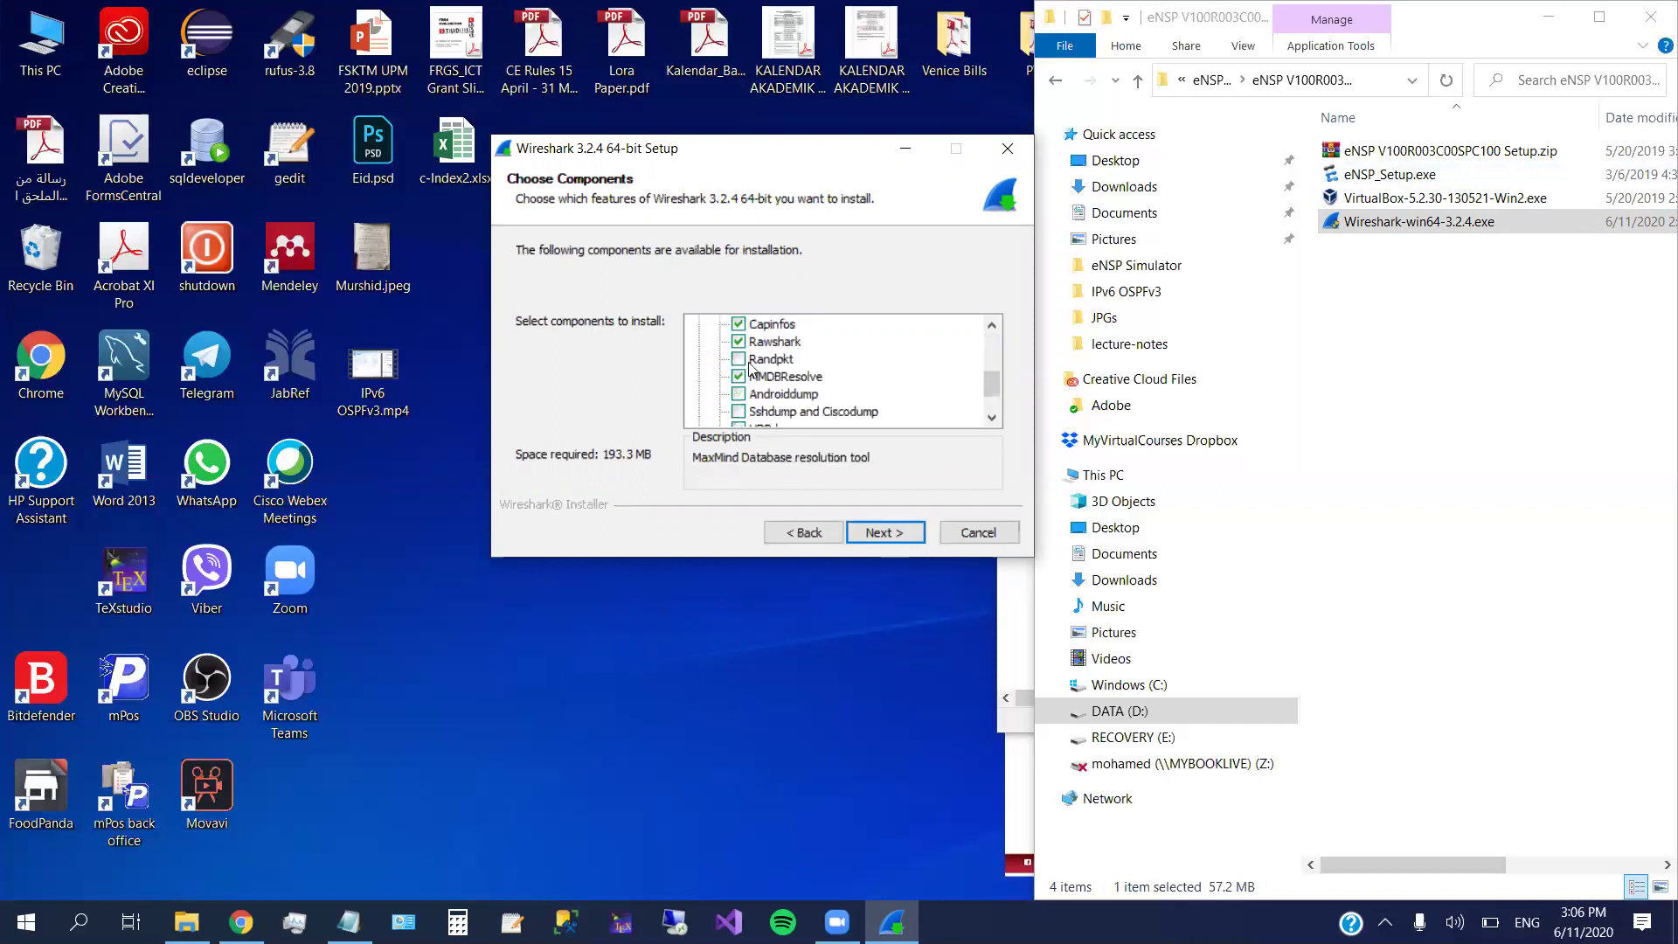
click(753, 360)
click(738, 395)
click(738, 410)
scroll(739, 411, down, 1)
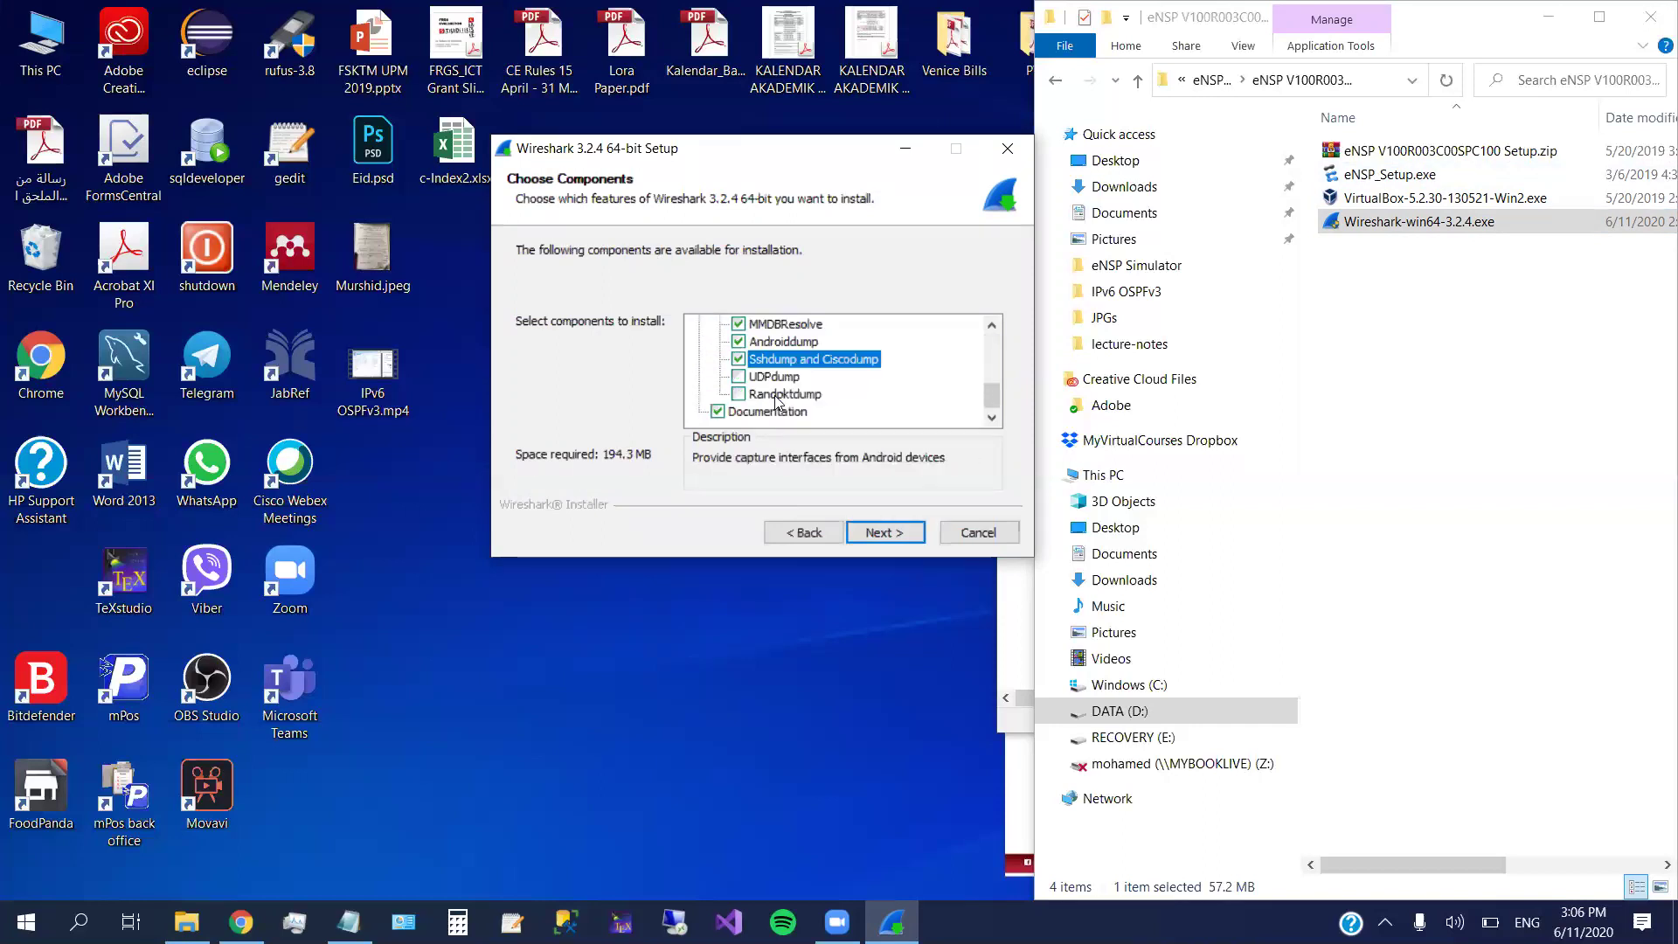
click(738, 377)
click(738, 394)
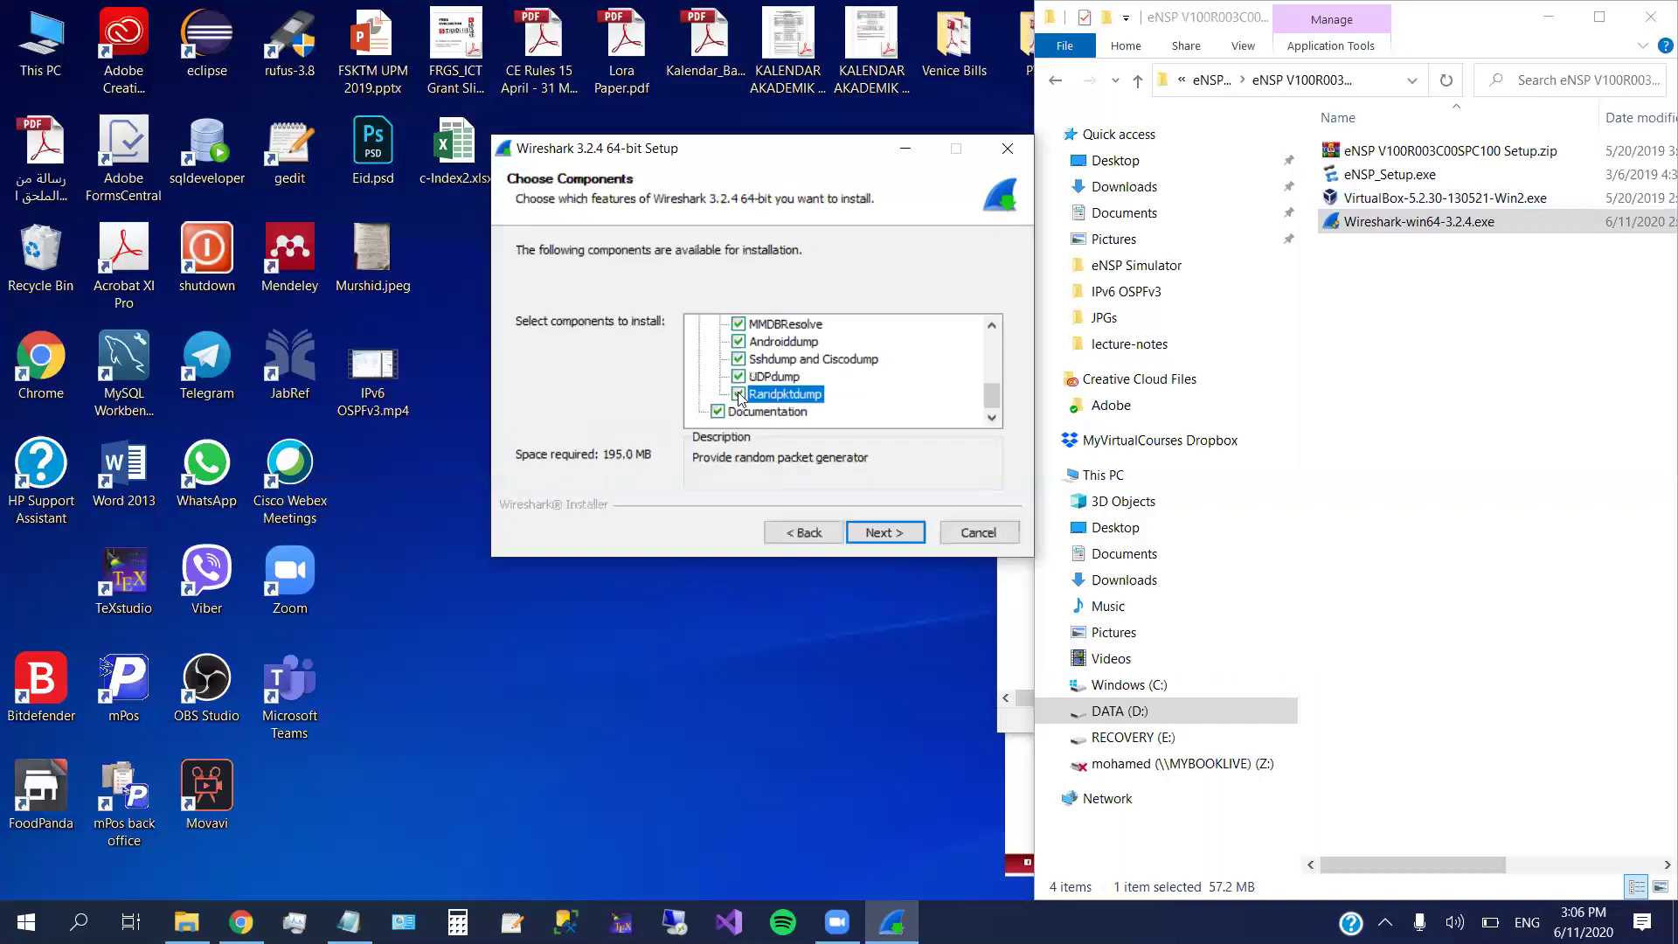
click(886, 533)
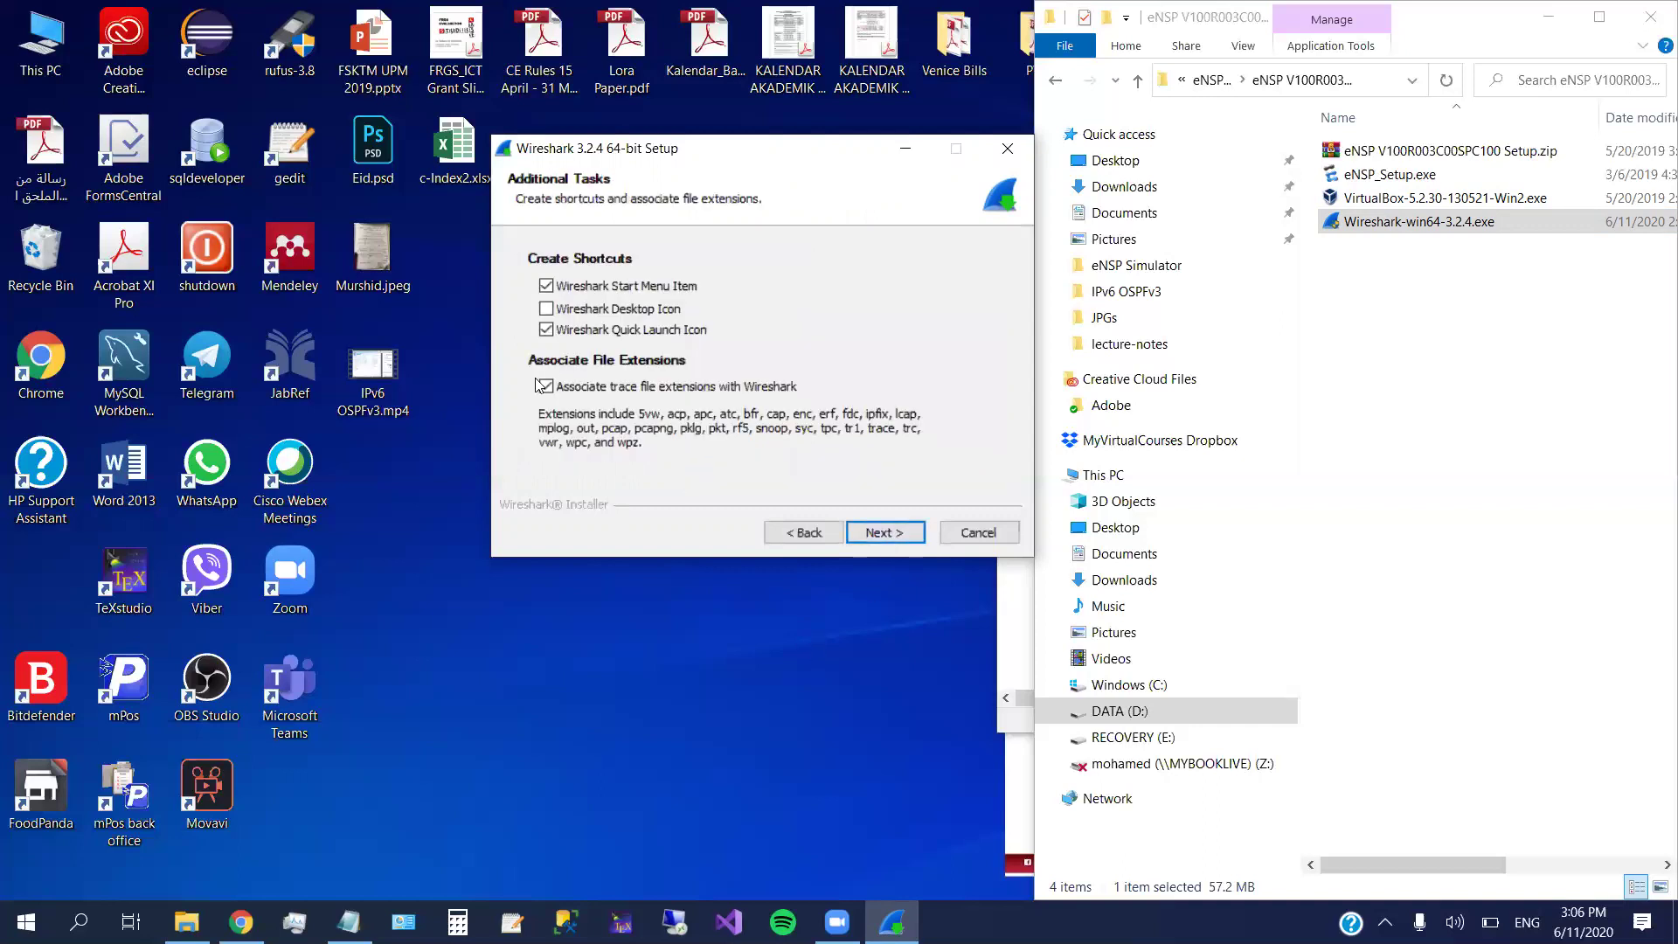
click(895, 535)
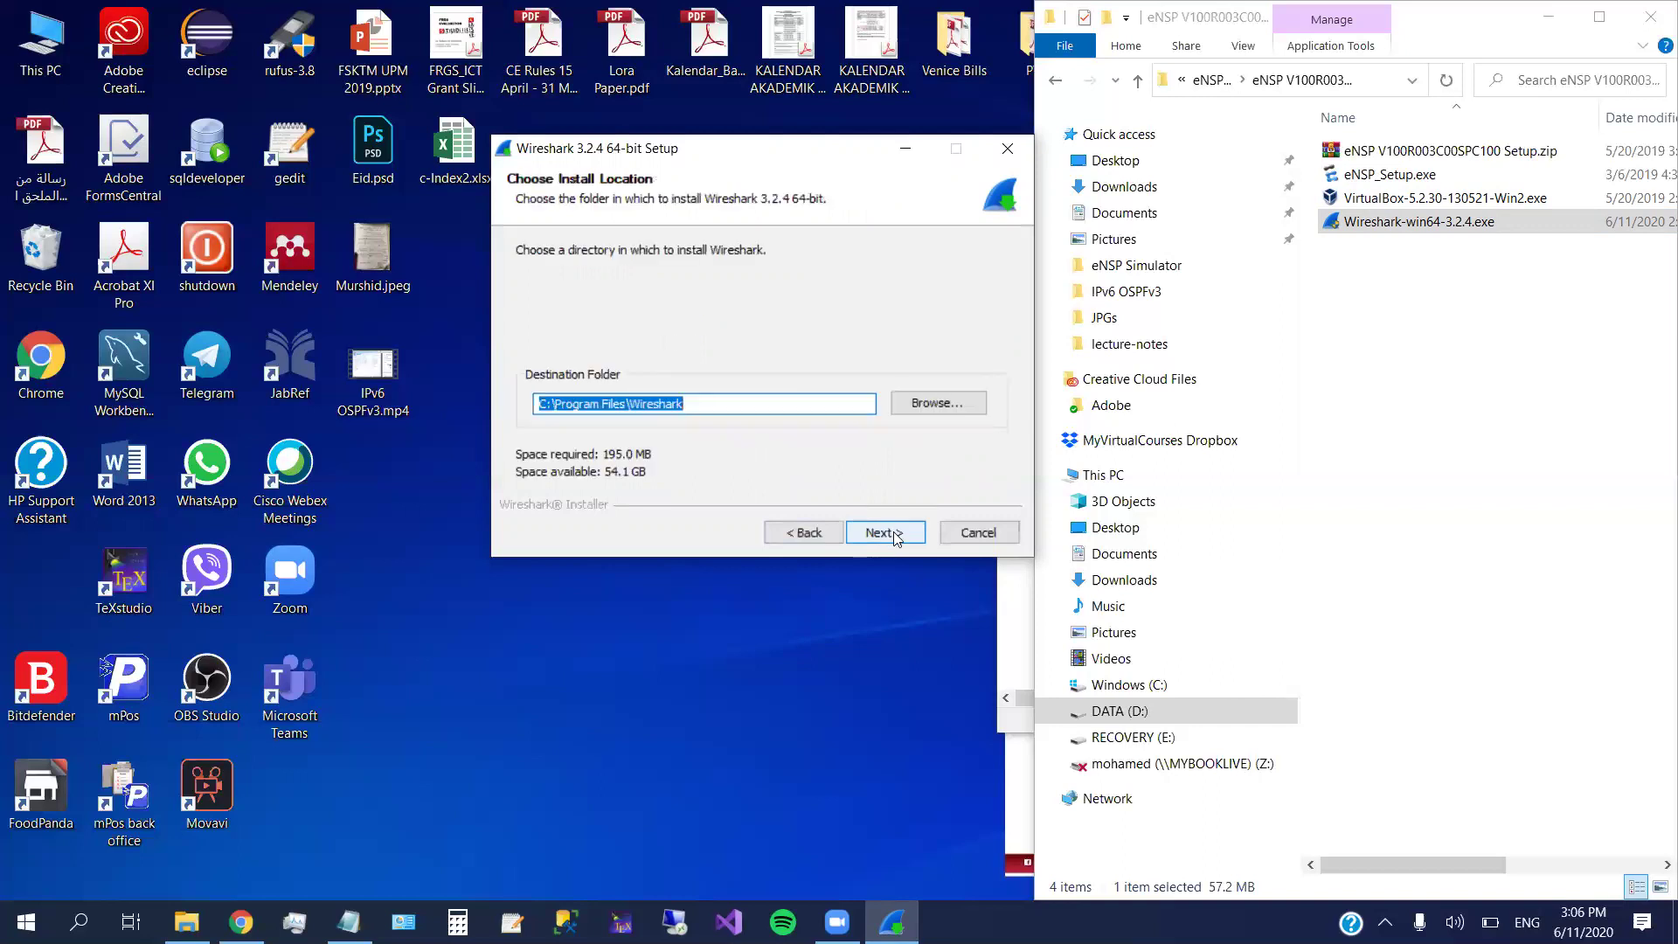
- Keep C:\Program Files\Wireshark, include Npcap 0.9991, and also tick USBPcap 1.5.3.0
click(896, 535)
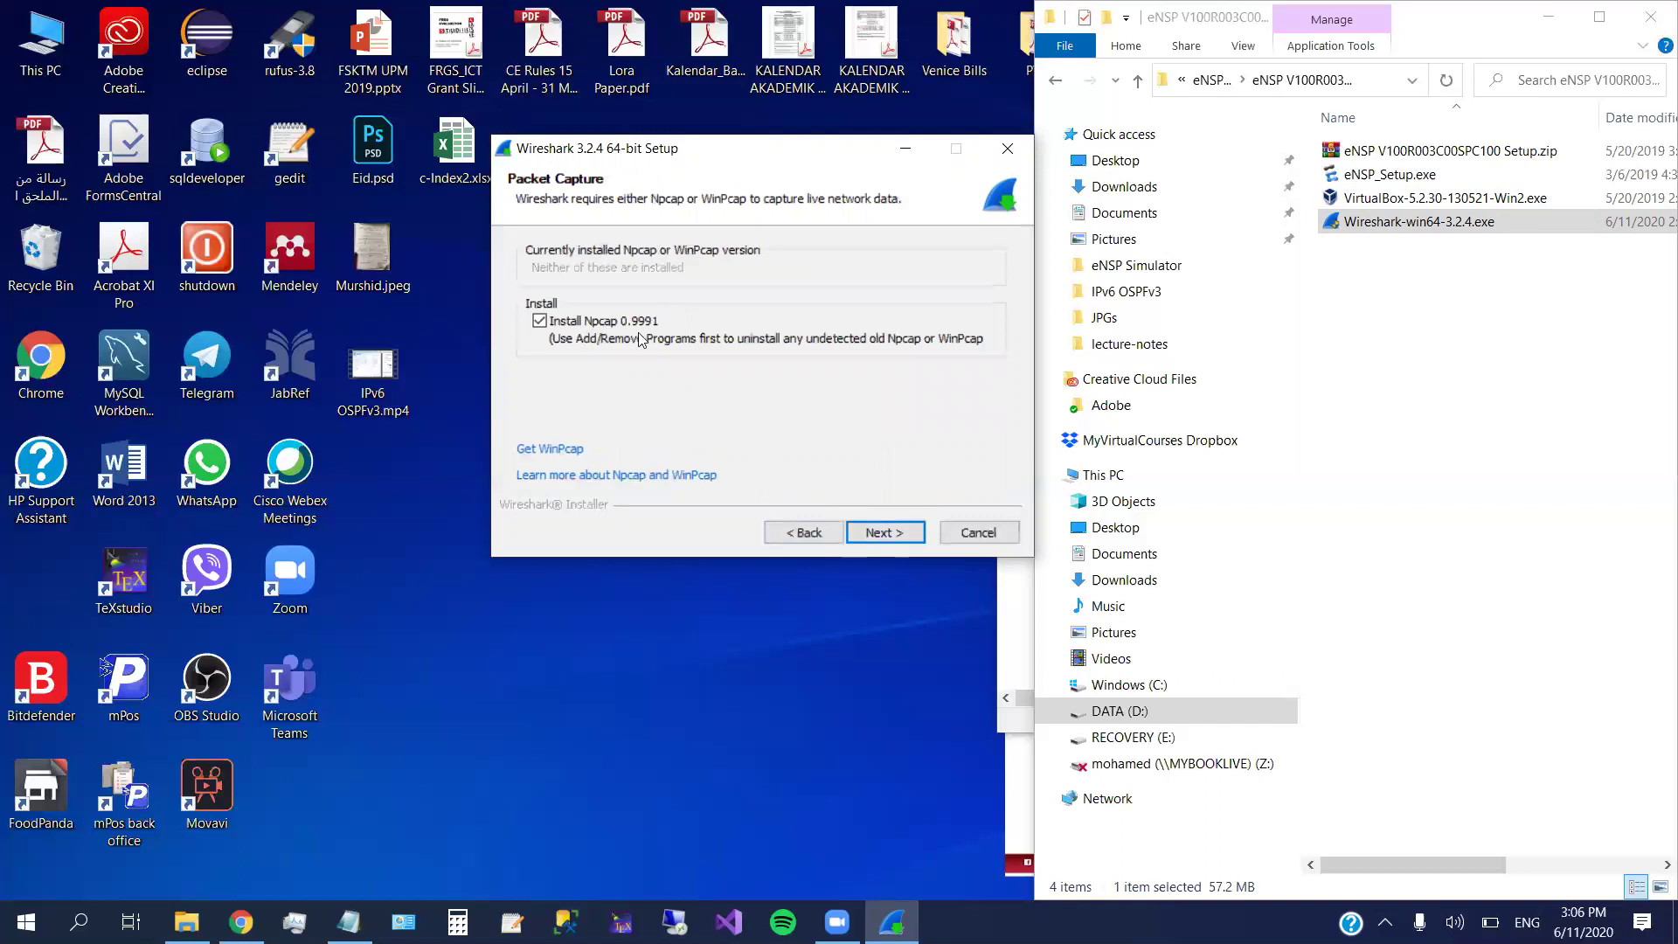
click(538, 319)
click(885, 535)
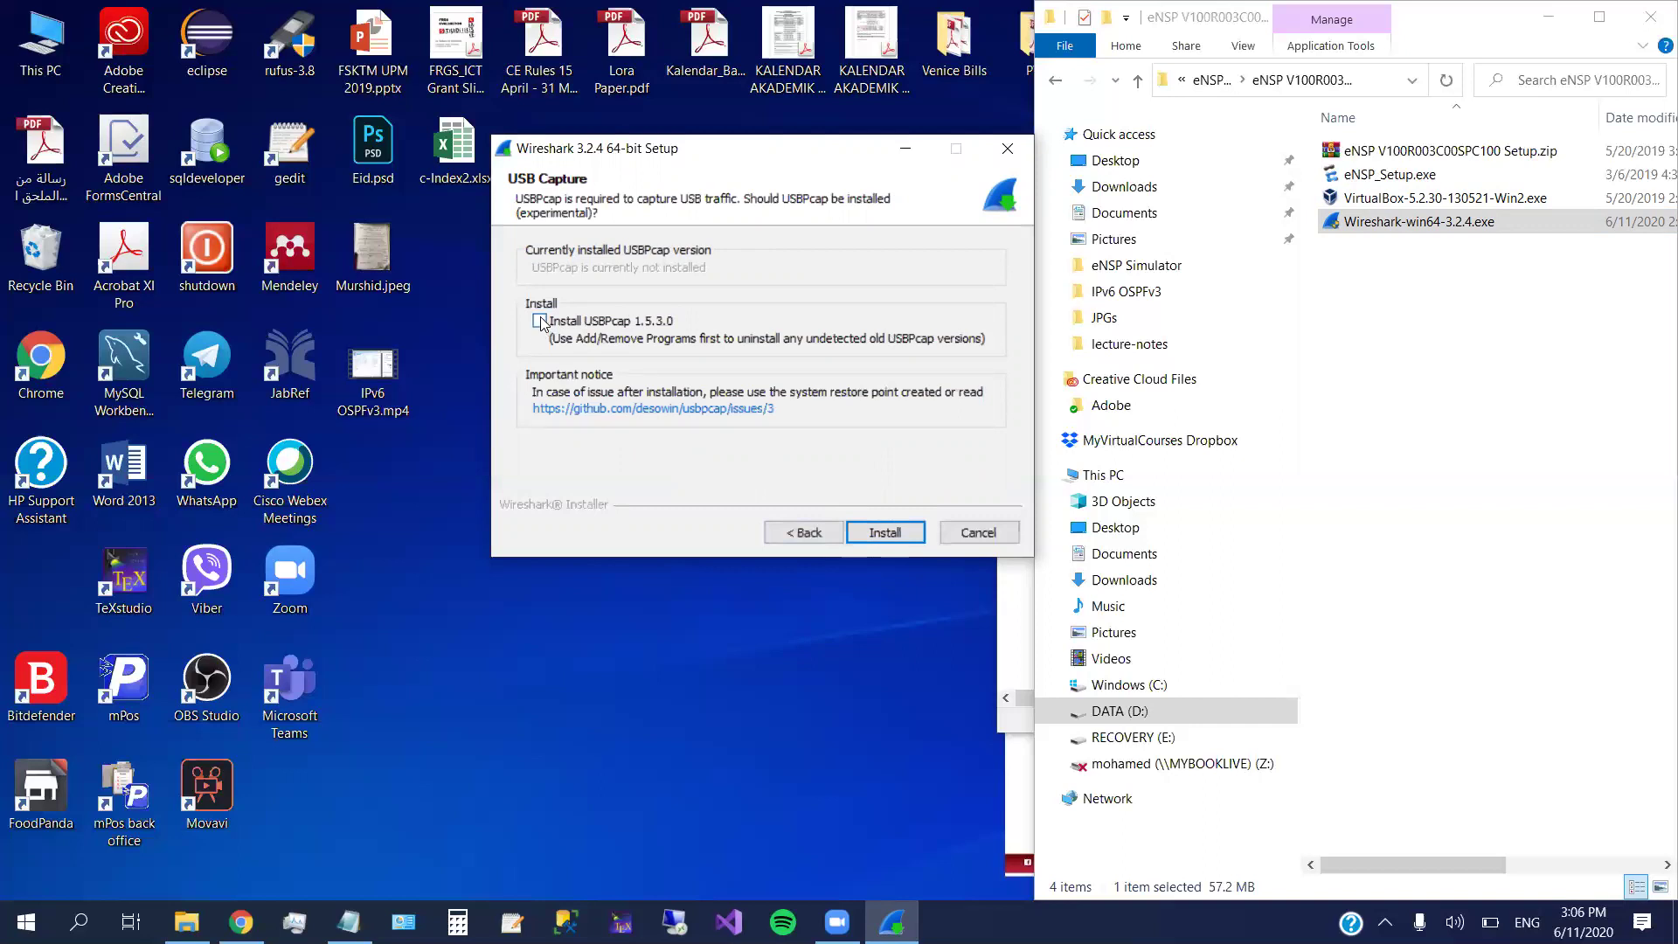
click(540, 322)
- Start the Wireshark install and complete the Npcap 0.9991 installer with no extra options
click(883, 536)
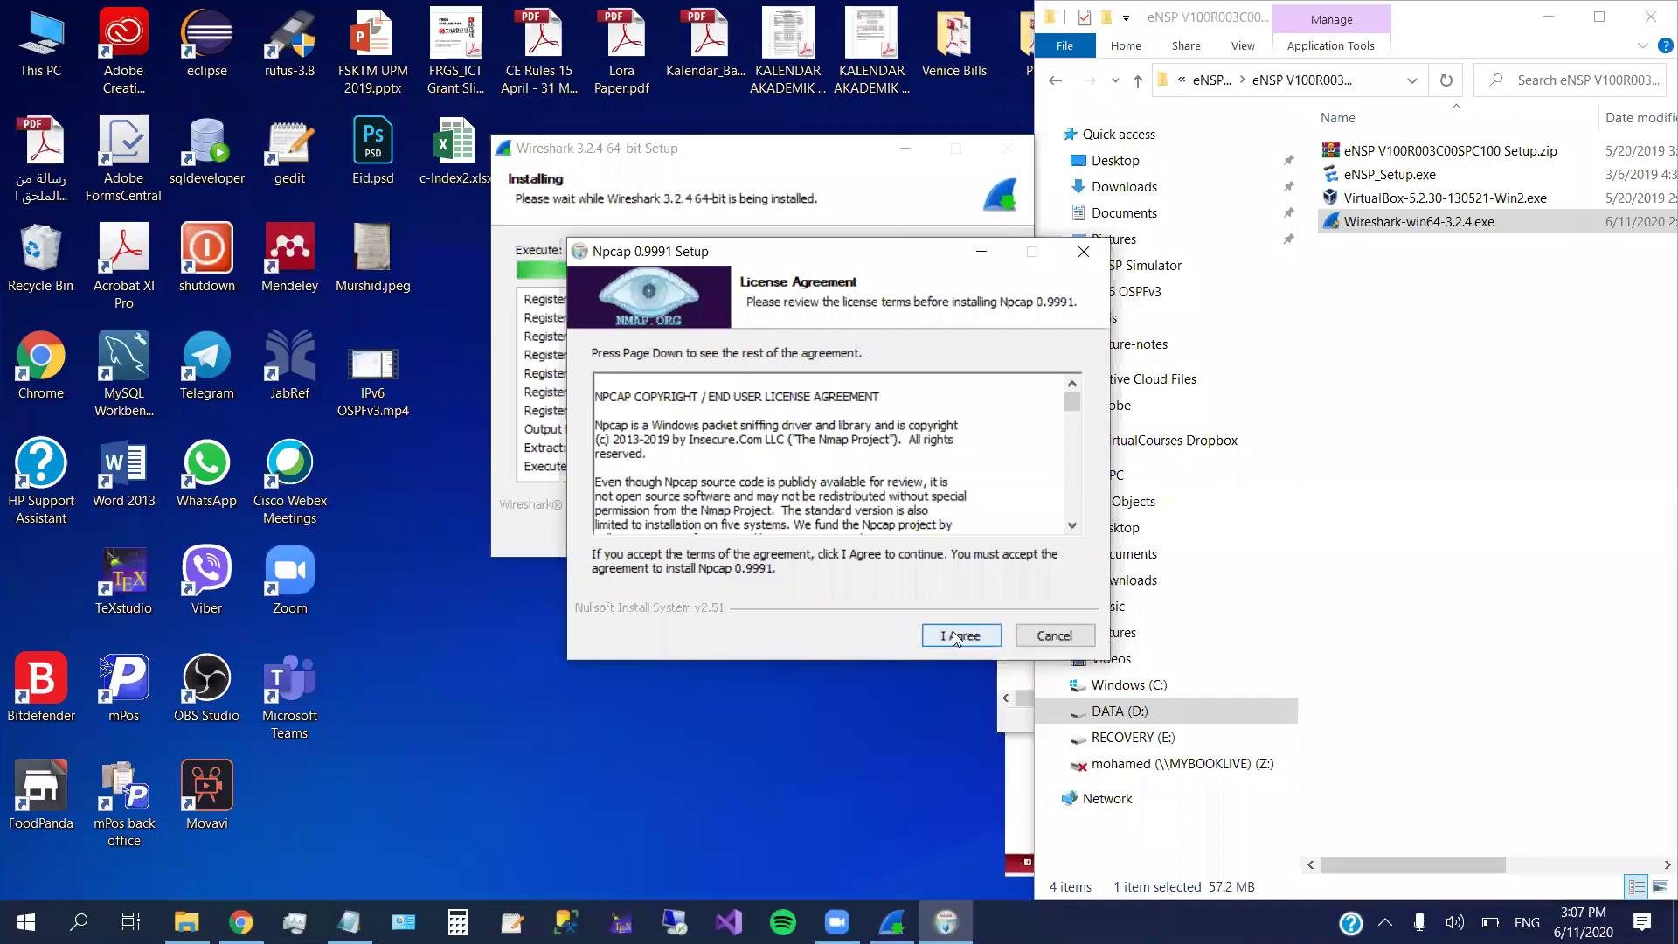
click(957, 637)
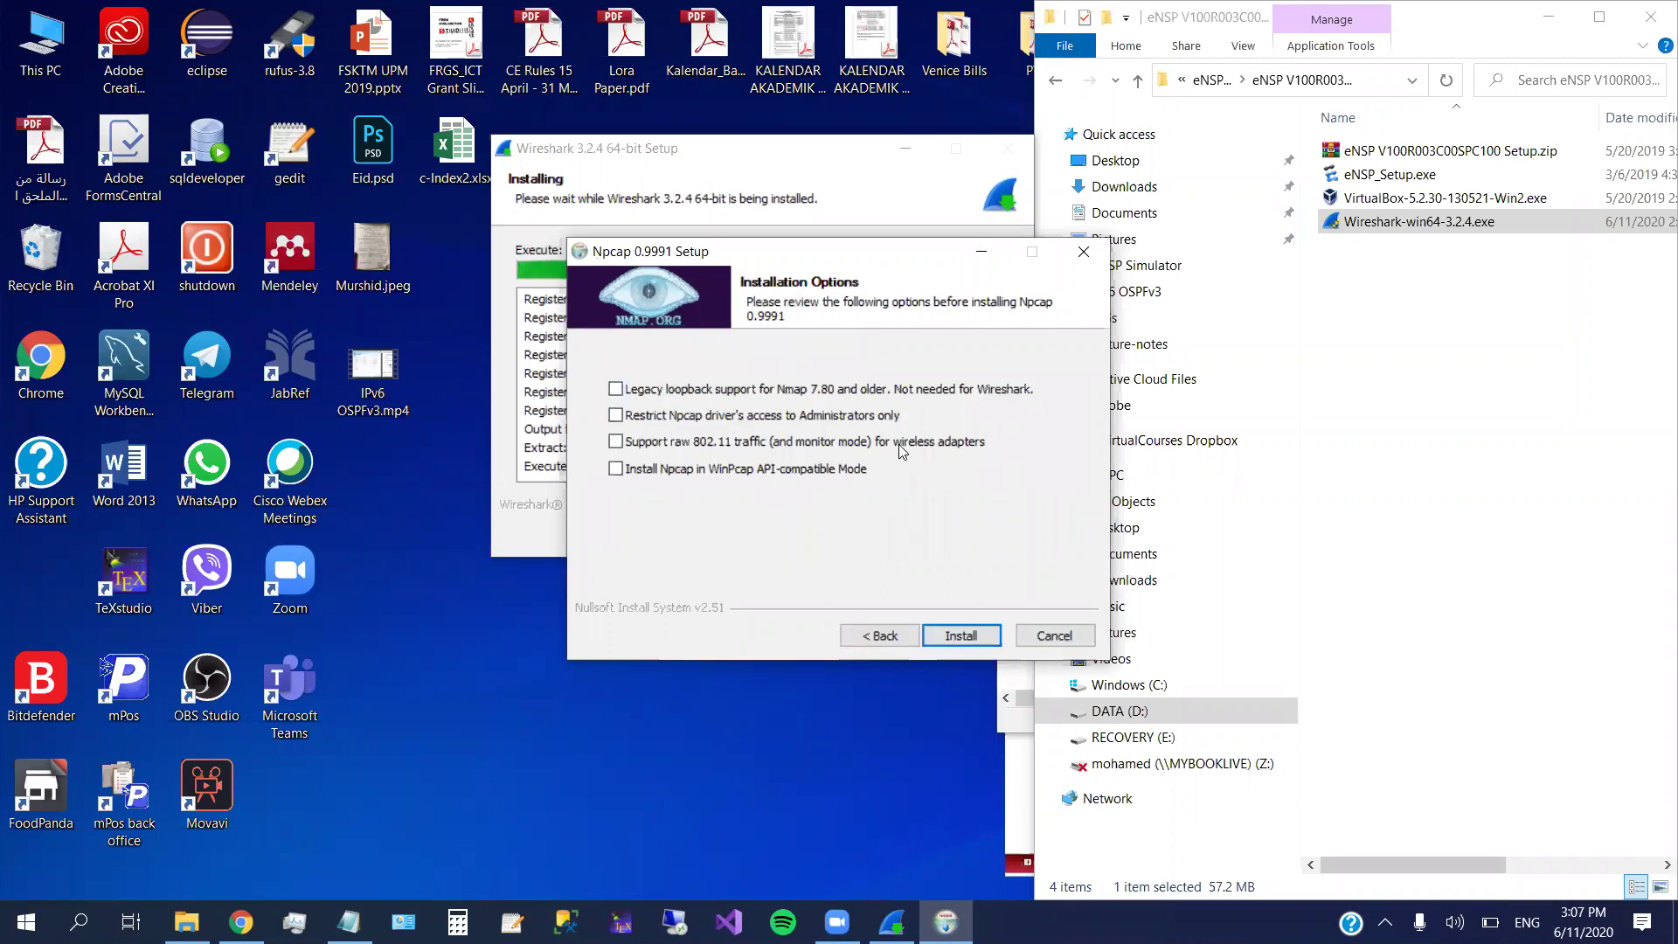
click(963, 633)
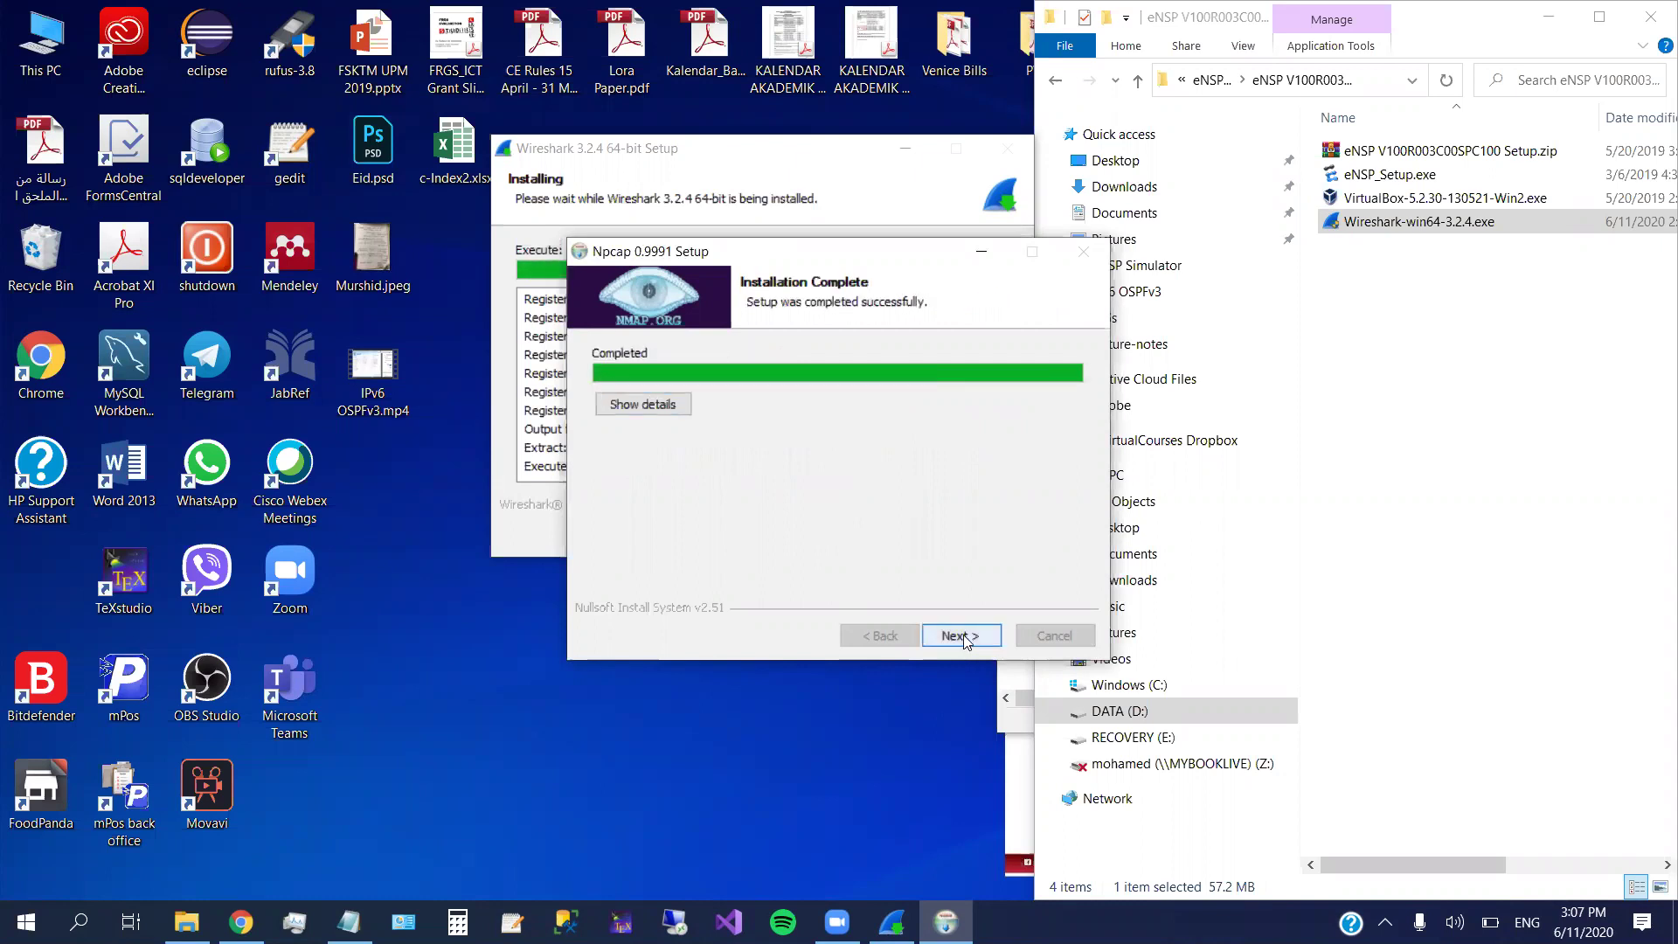
click(963, 634)
click(963, 637)
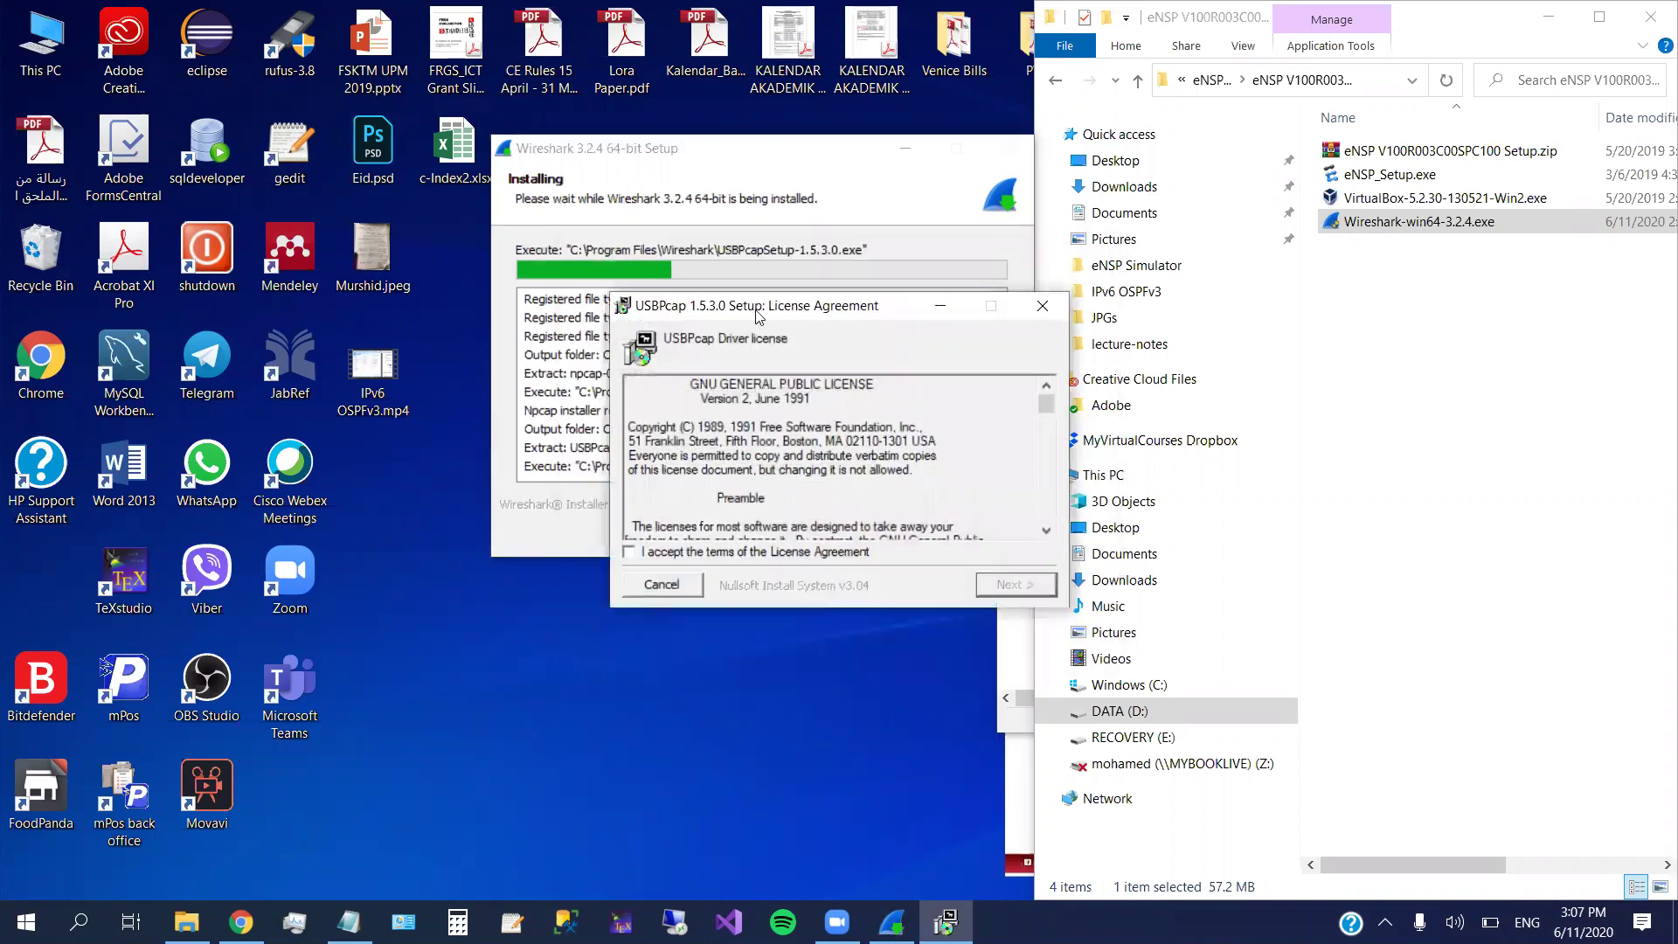
- Accept both USBPcap licences and install the full USBPcap 1.5.3.0 to the default folder
drag(755, 314, 726, 283)
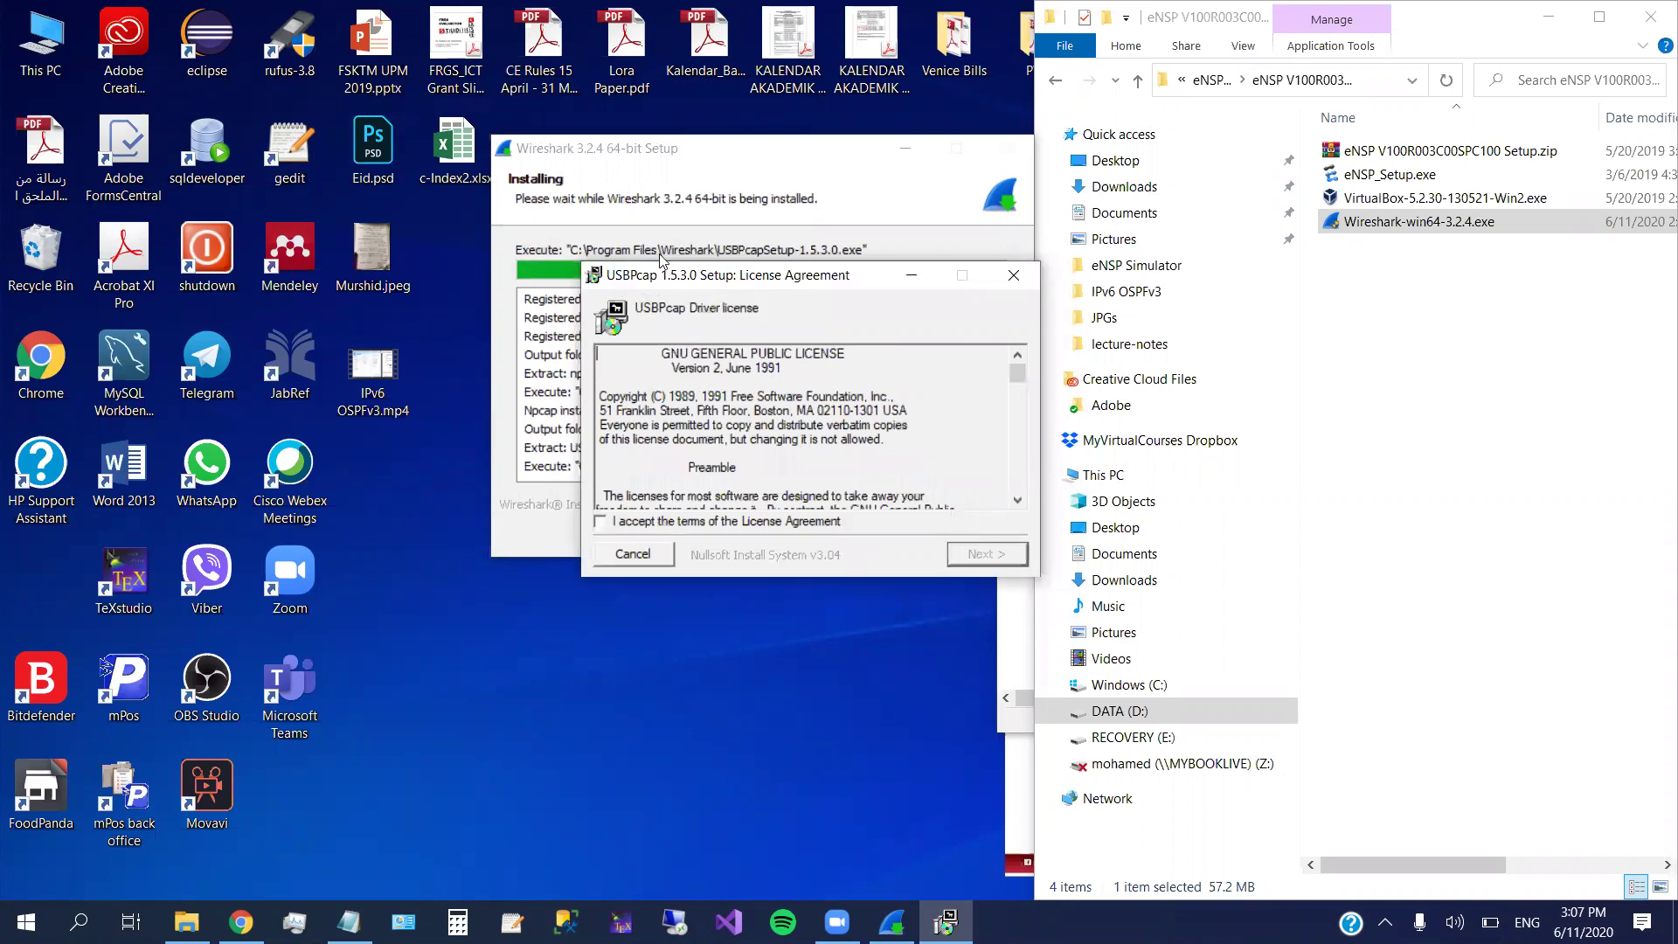
click(600, 521)
click(986, 554)
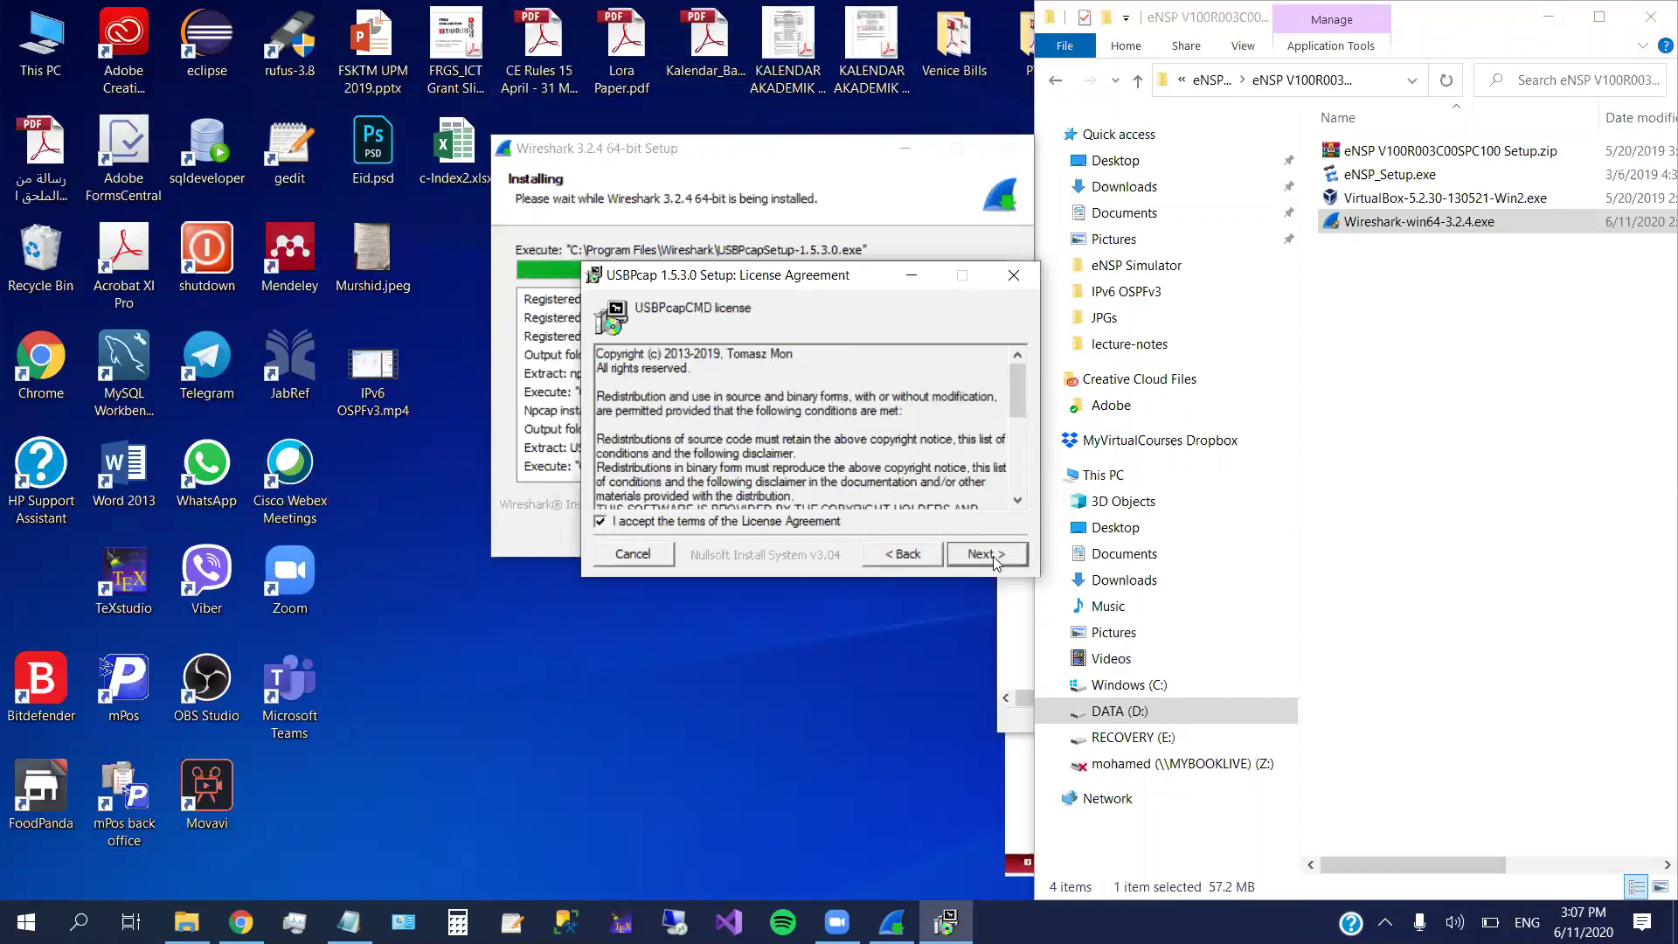
click(994, 557)
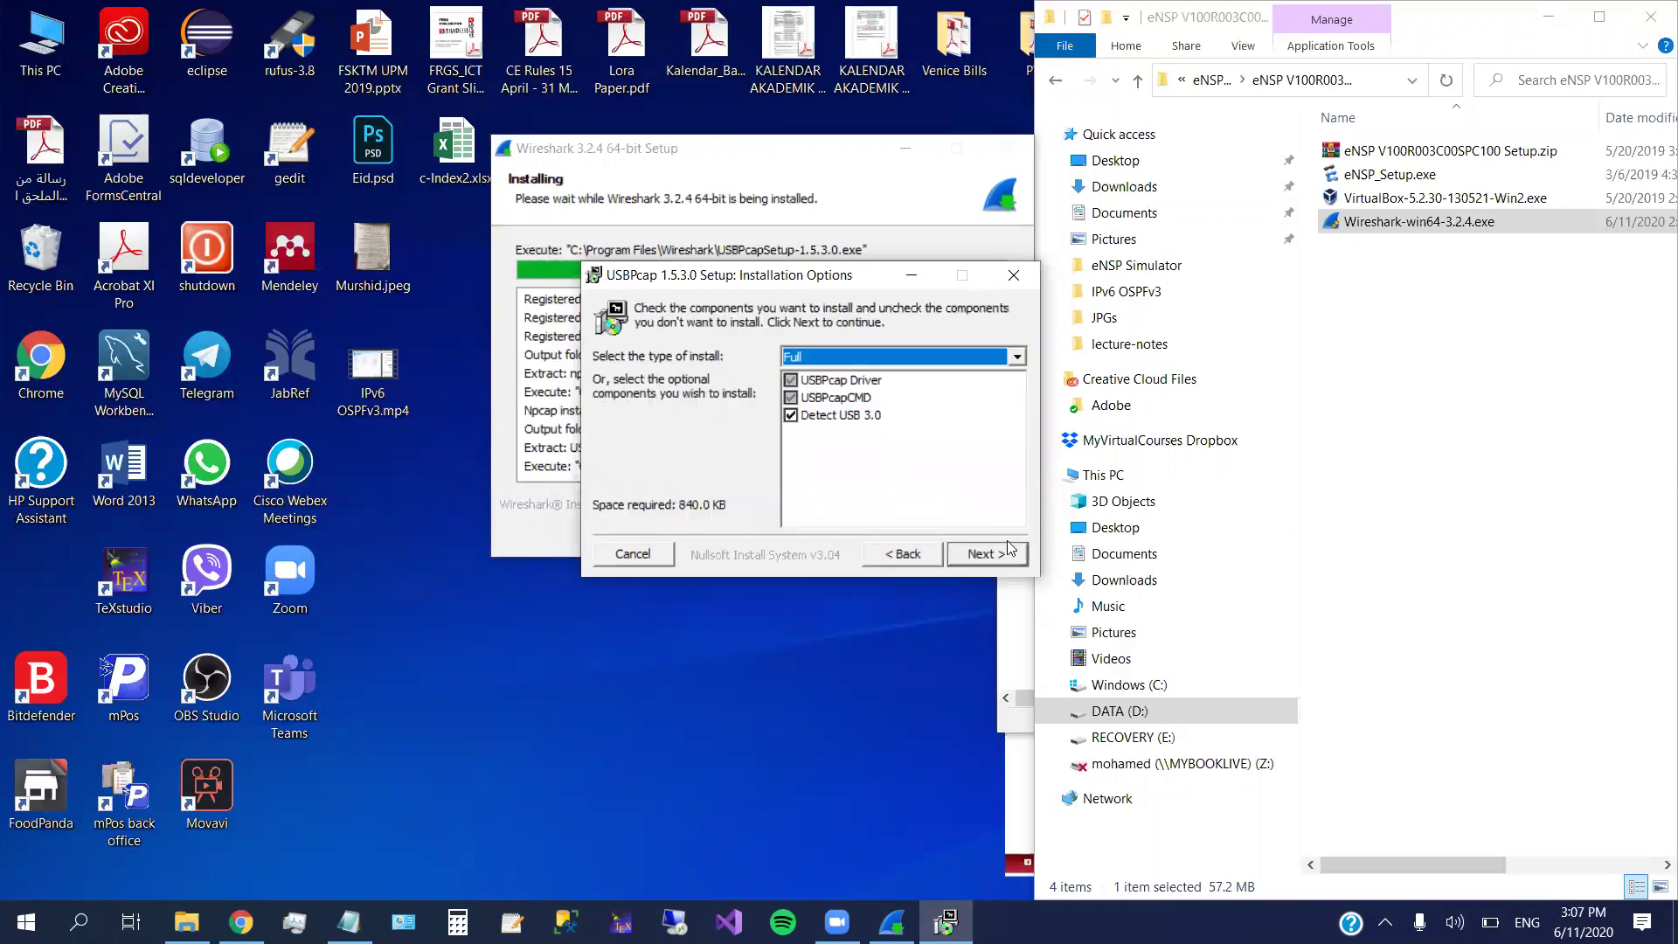
click(984, 556)
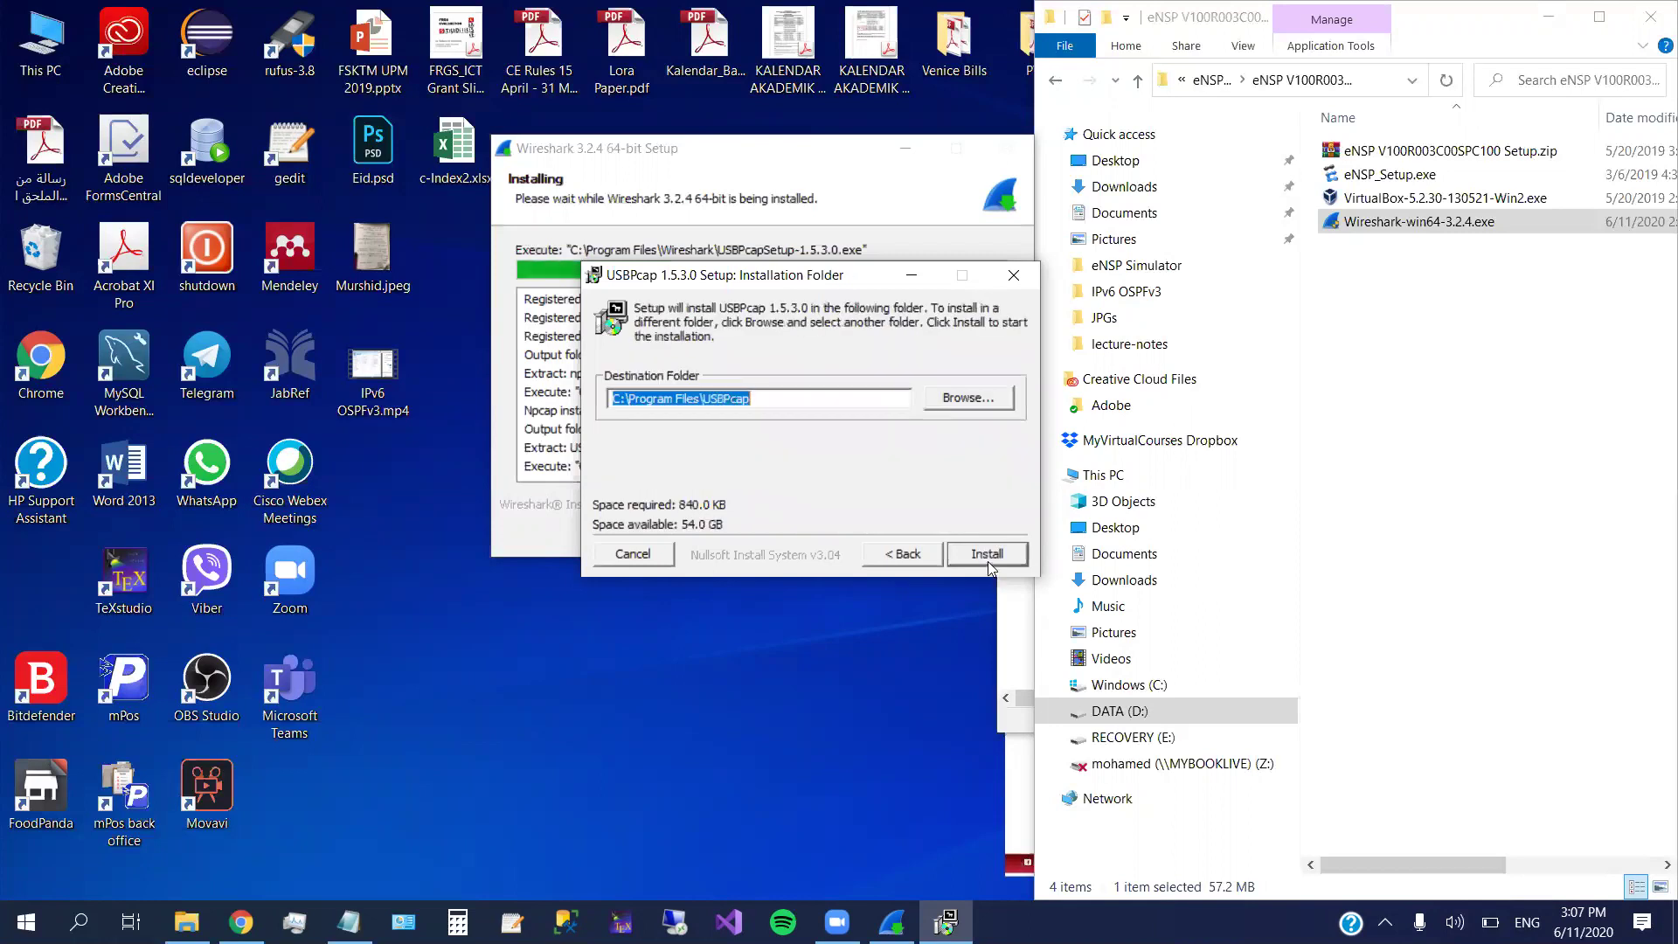
click(987, 554)
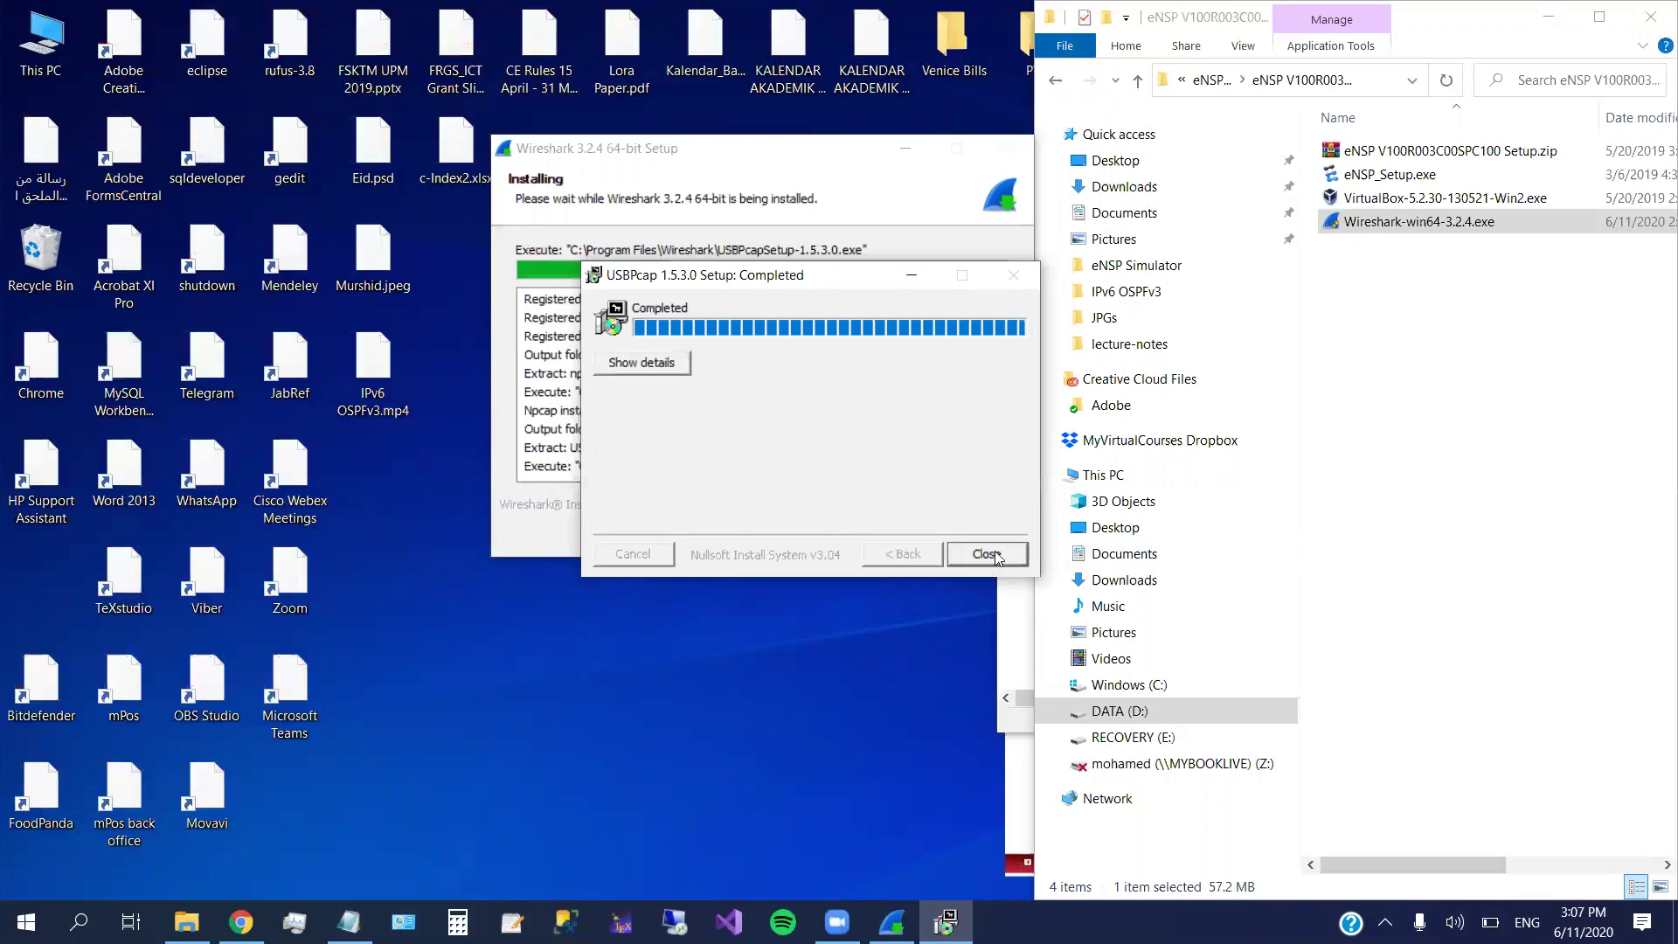
click(987, 554)
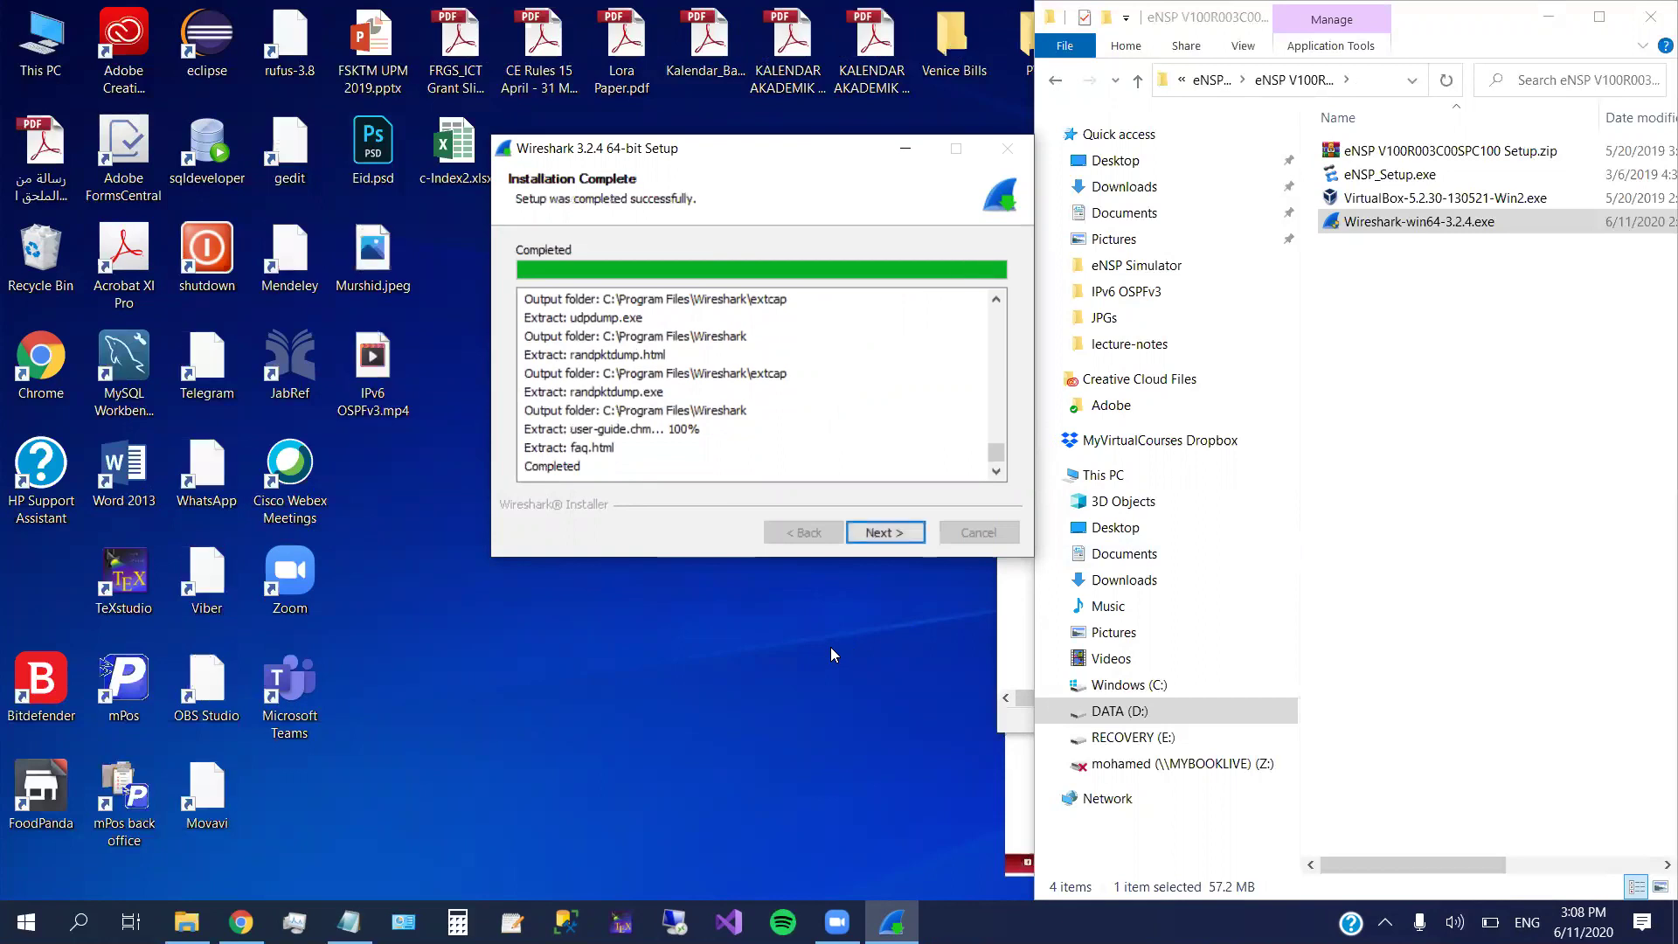
- Finish Wireshark setup with 'I want to manually reboot later' selected
click(885, 532)
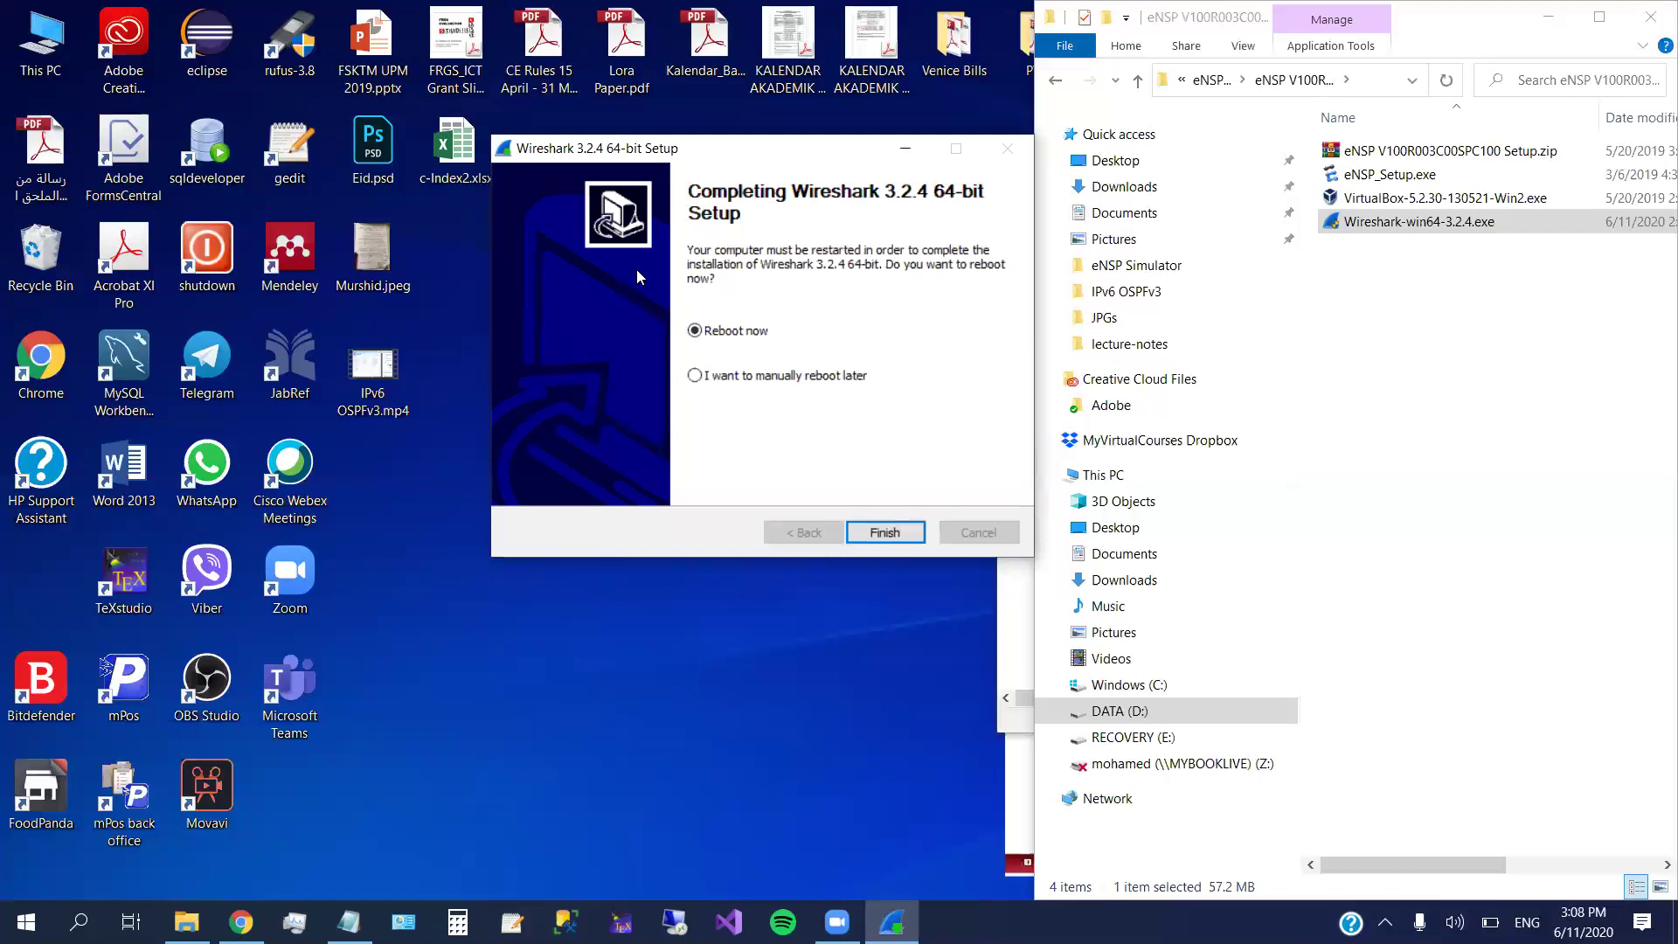
click(697, 376)
click(885, 533)
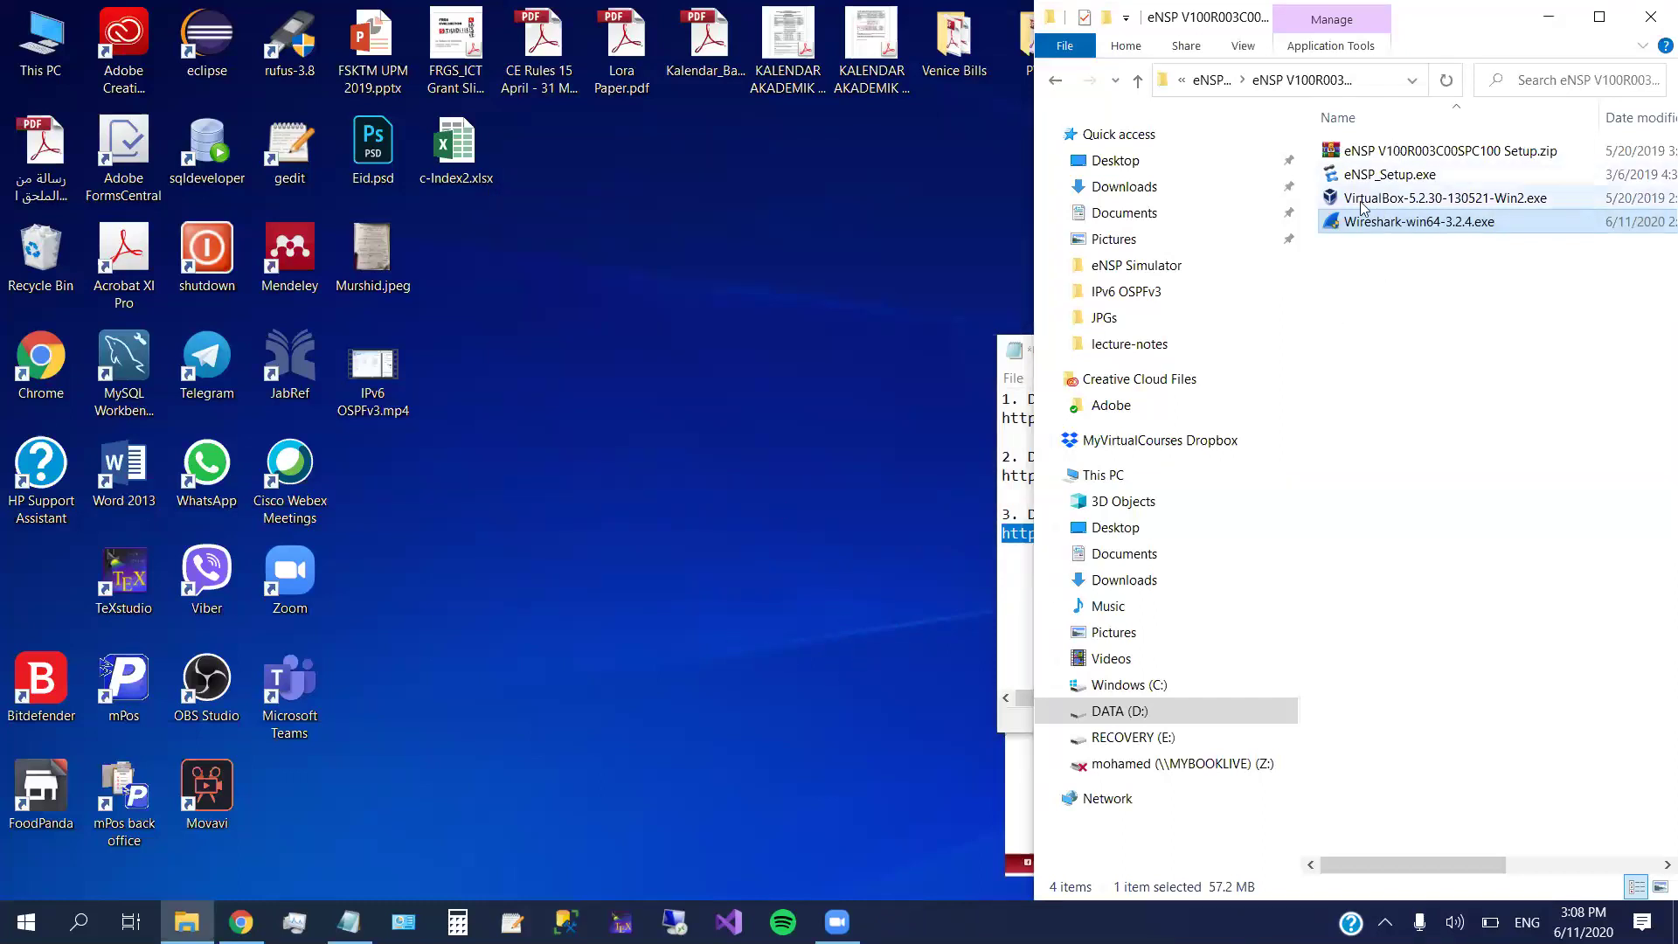
- Launch the VirtualBox-5.2.30-130521-Win2.exe installer from the eNSP folder
mouse_move(1352, 227)
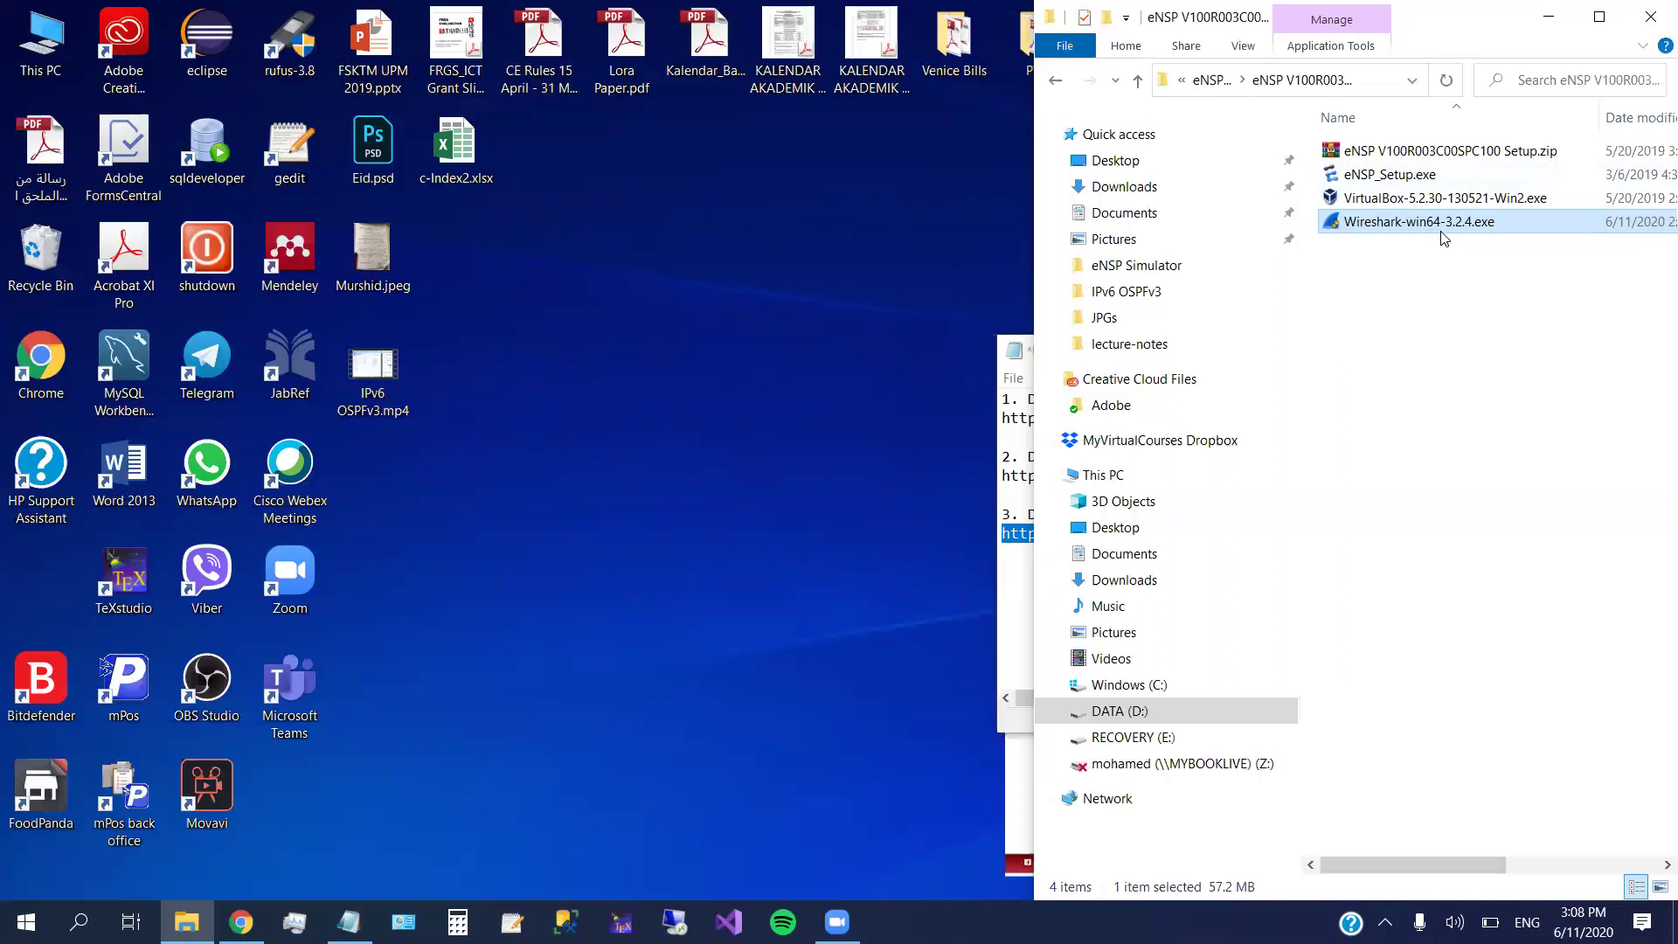
mouse_move(1443, 238)
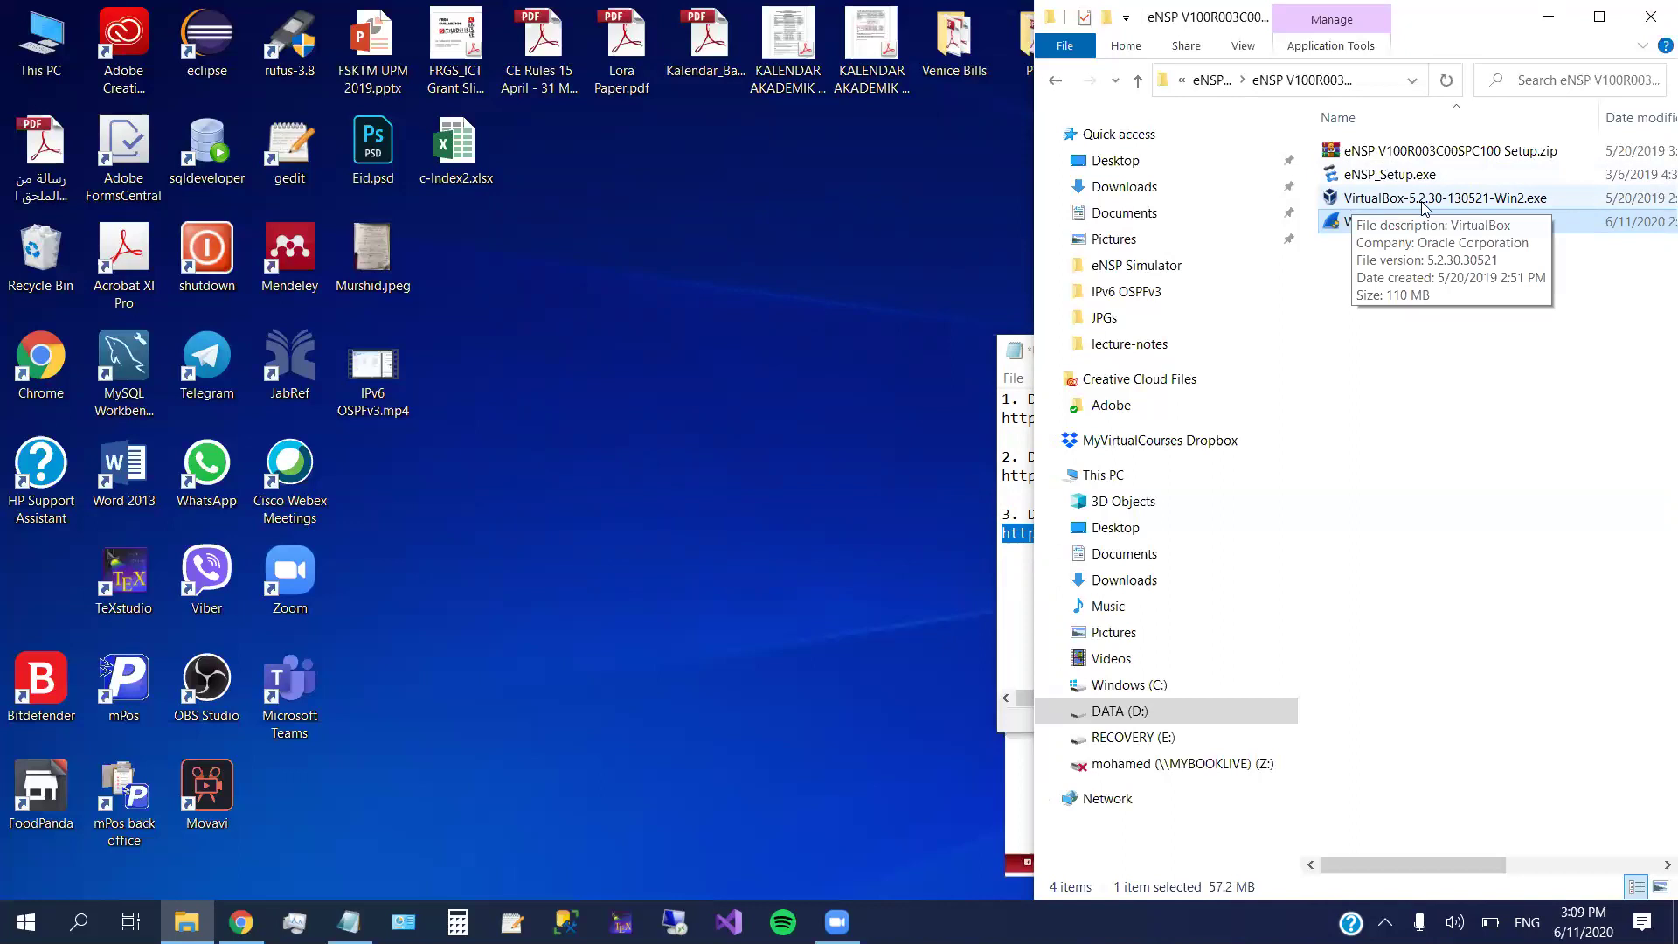
double_click(1374, 200)
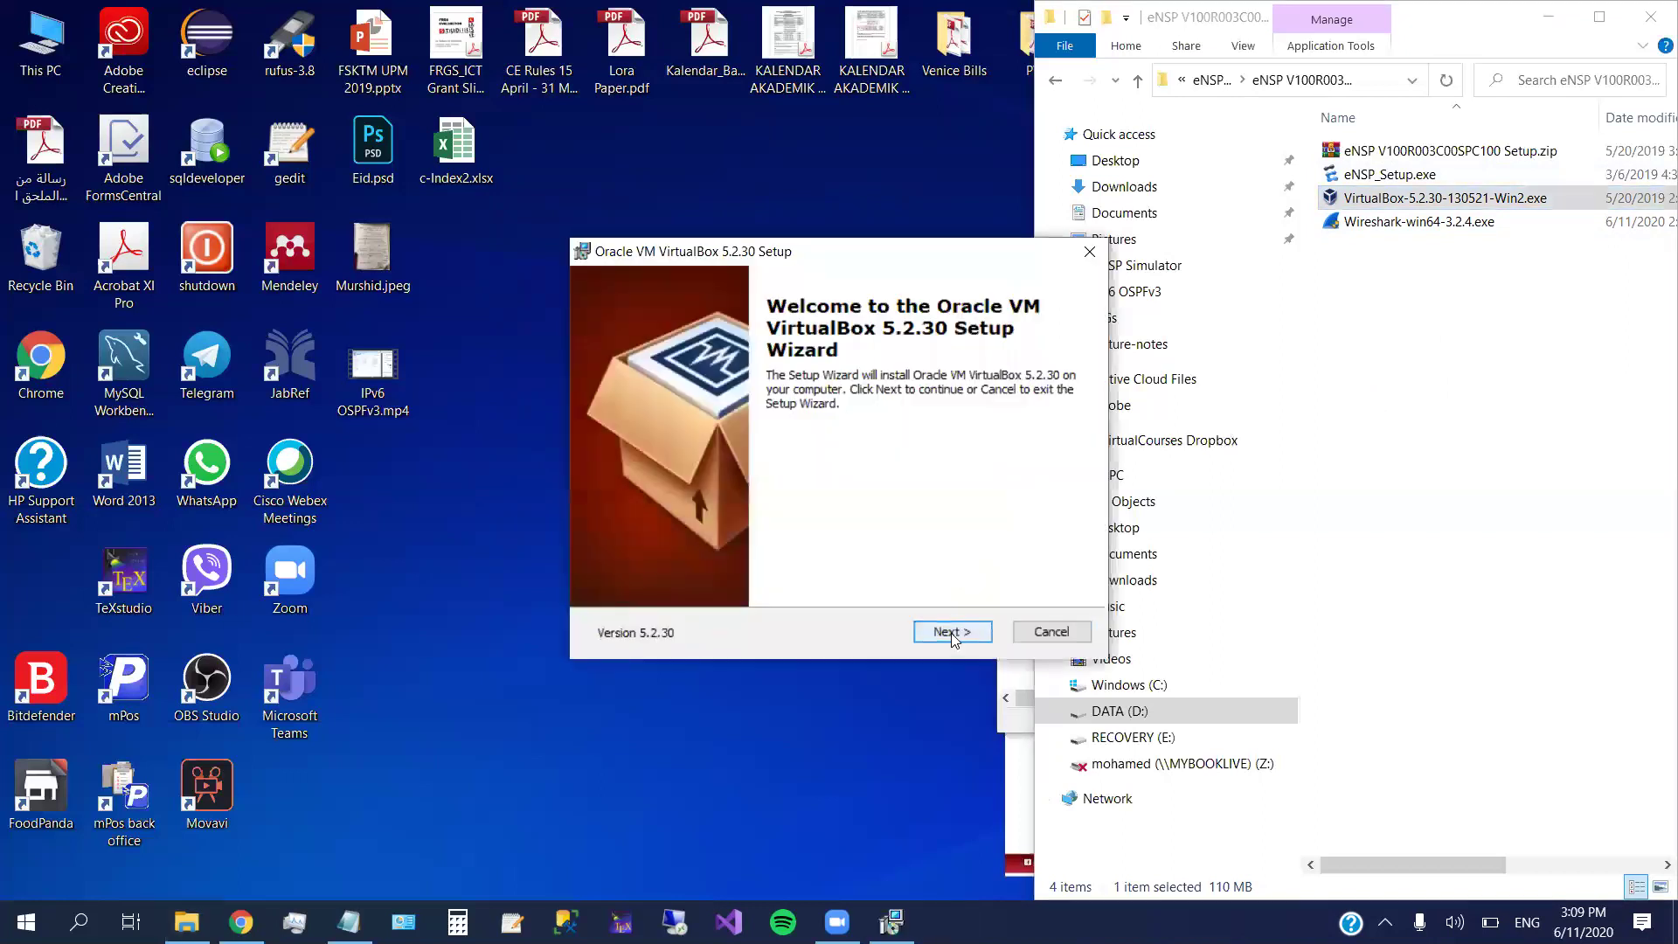
- Advance past the VirtualBox 5.2.30 welcome page to Custom Setup
click(952, 633)
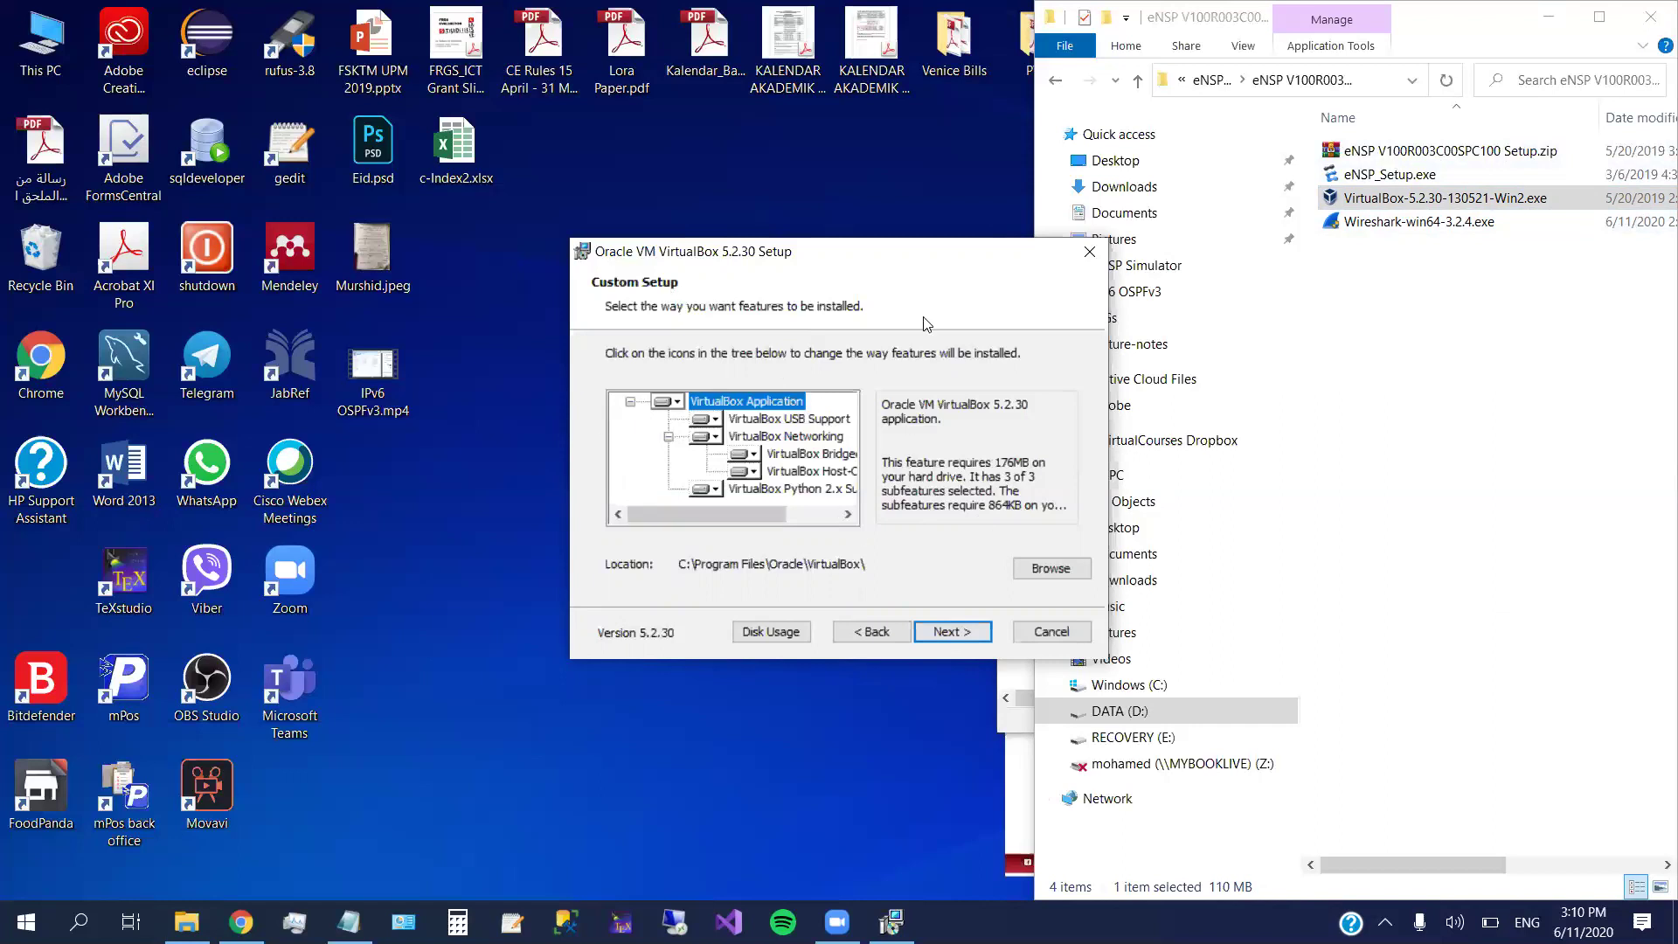
- Install VirtualBox 5.2.30 with default features and shortcuts, accepting the network warning, then start VirtualBox Manager
click(953, 632)
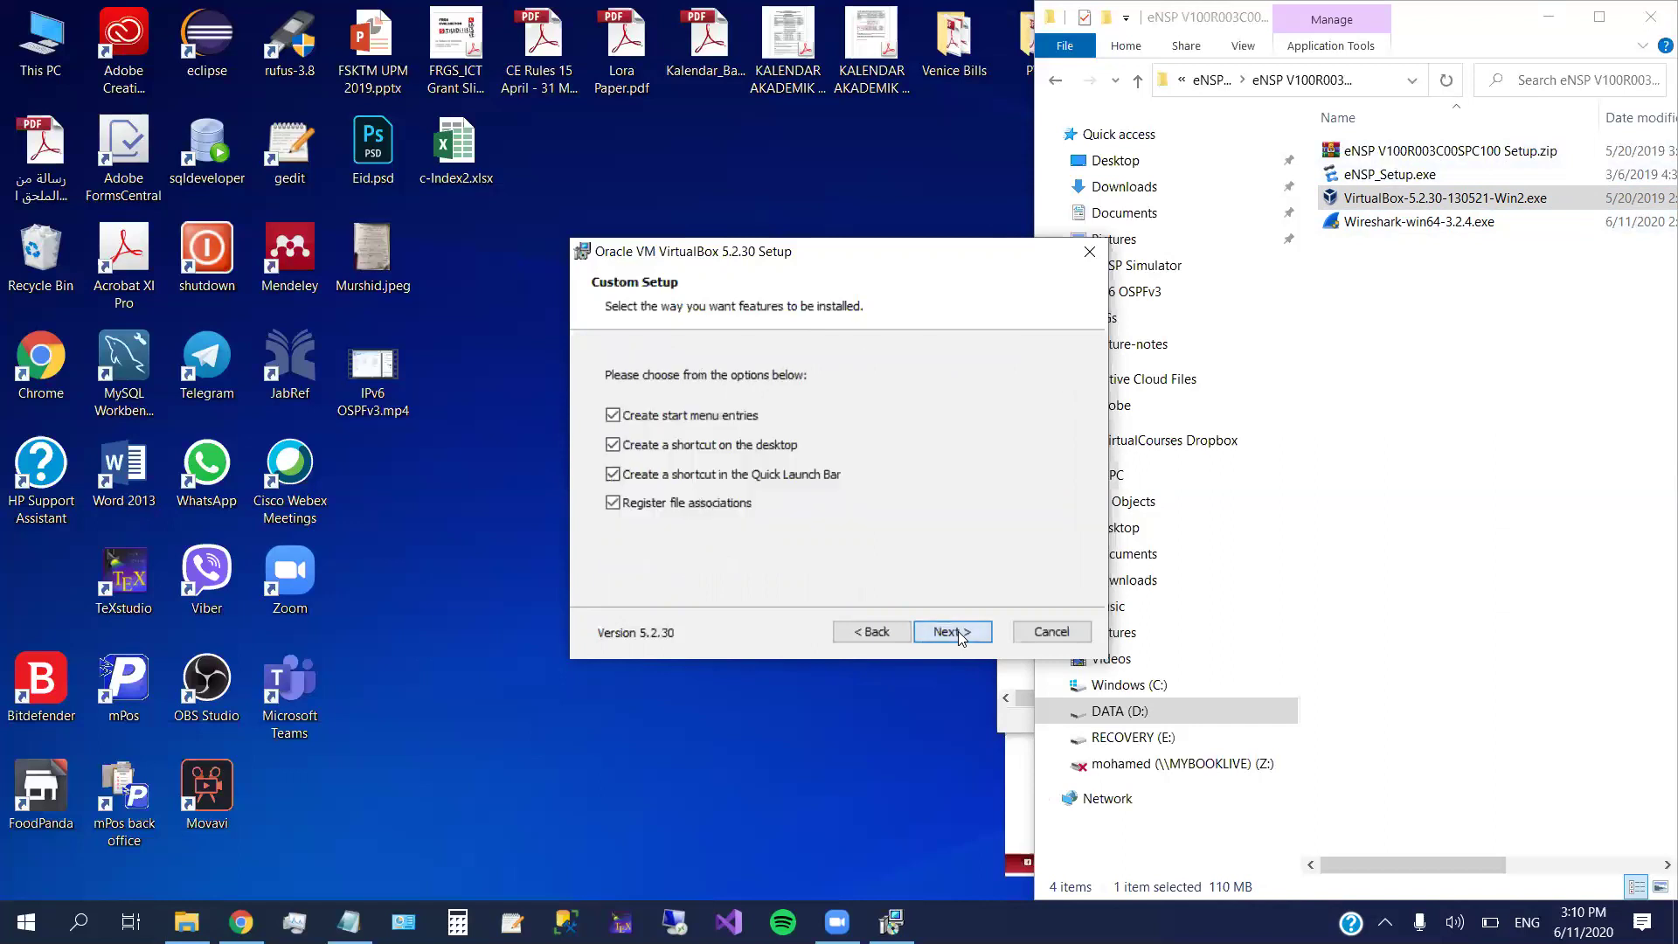
click(957, 630)
click(953, 633)
click(954, 630)
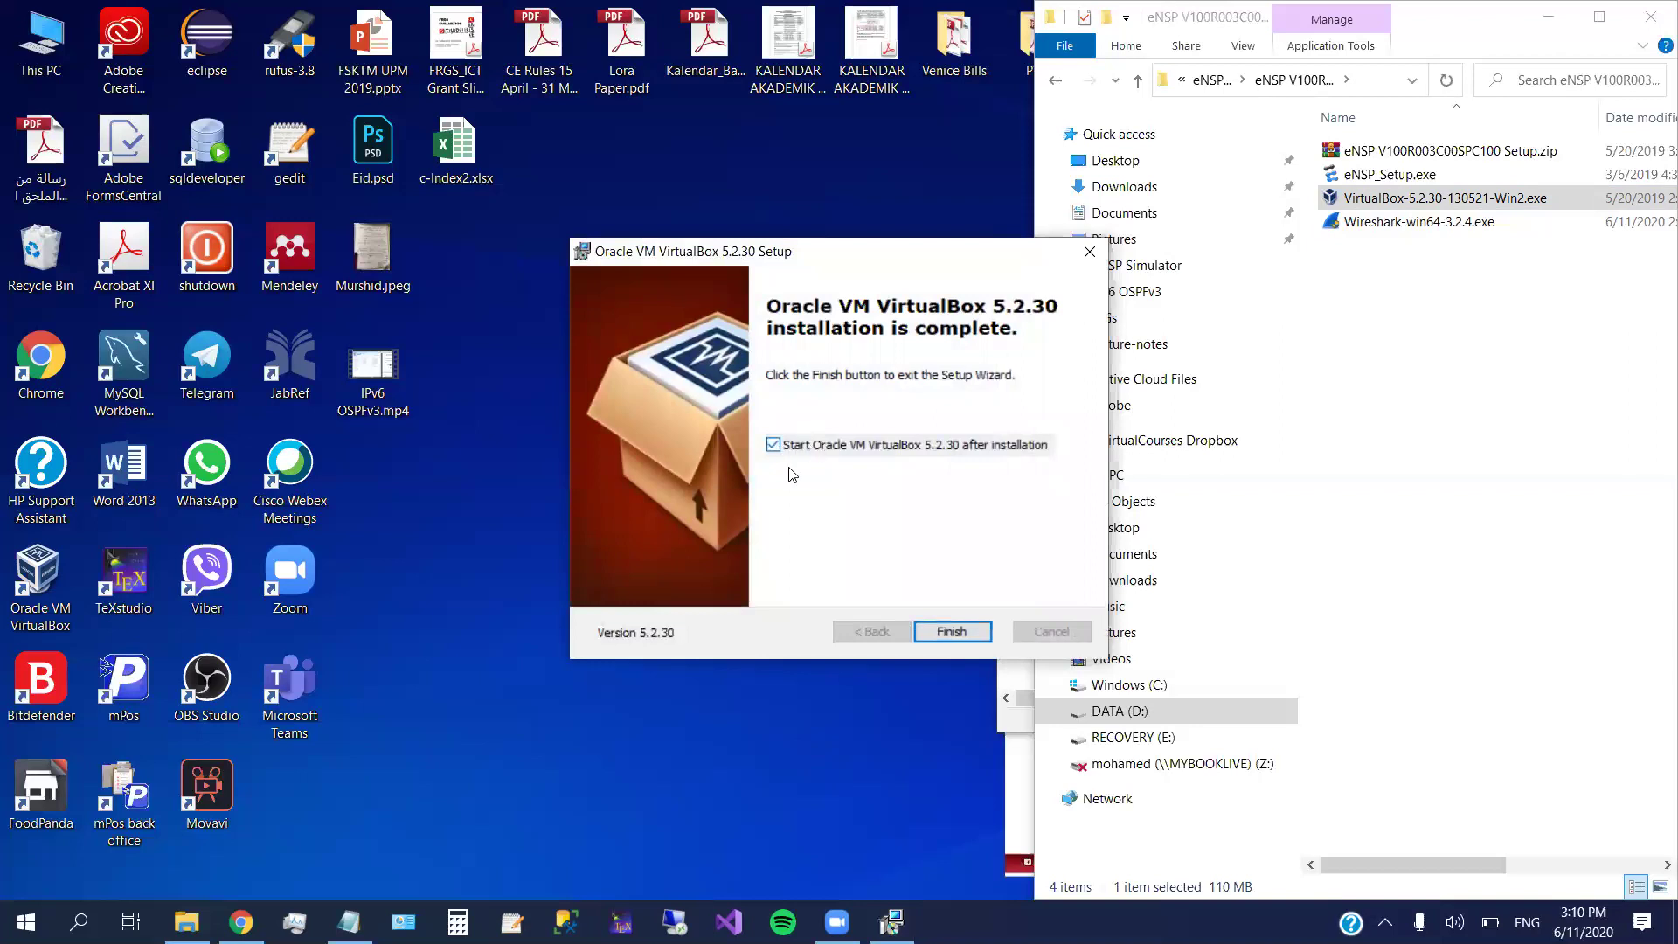
click(959, 638)
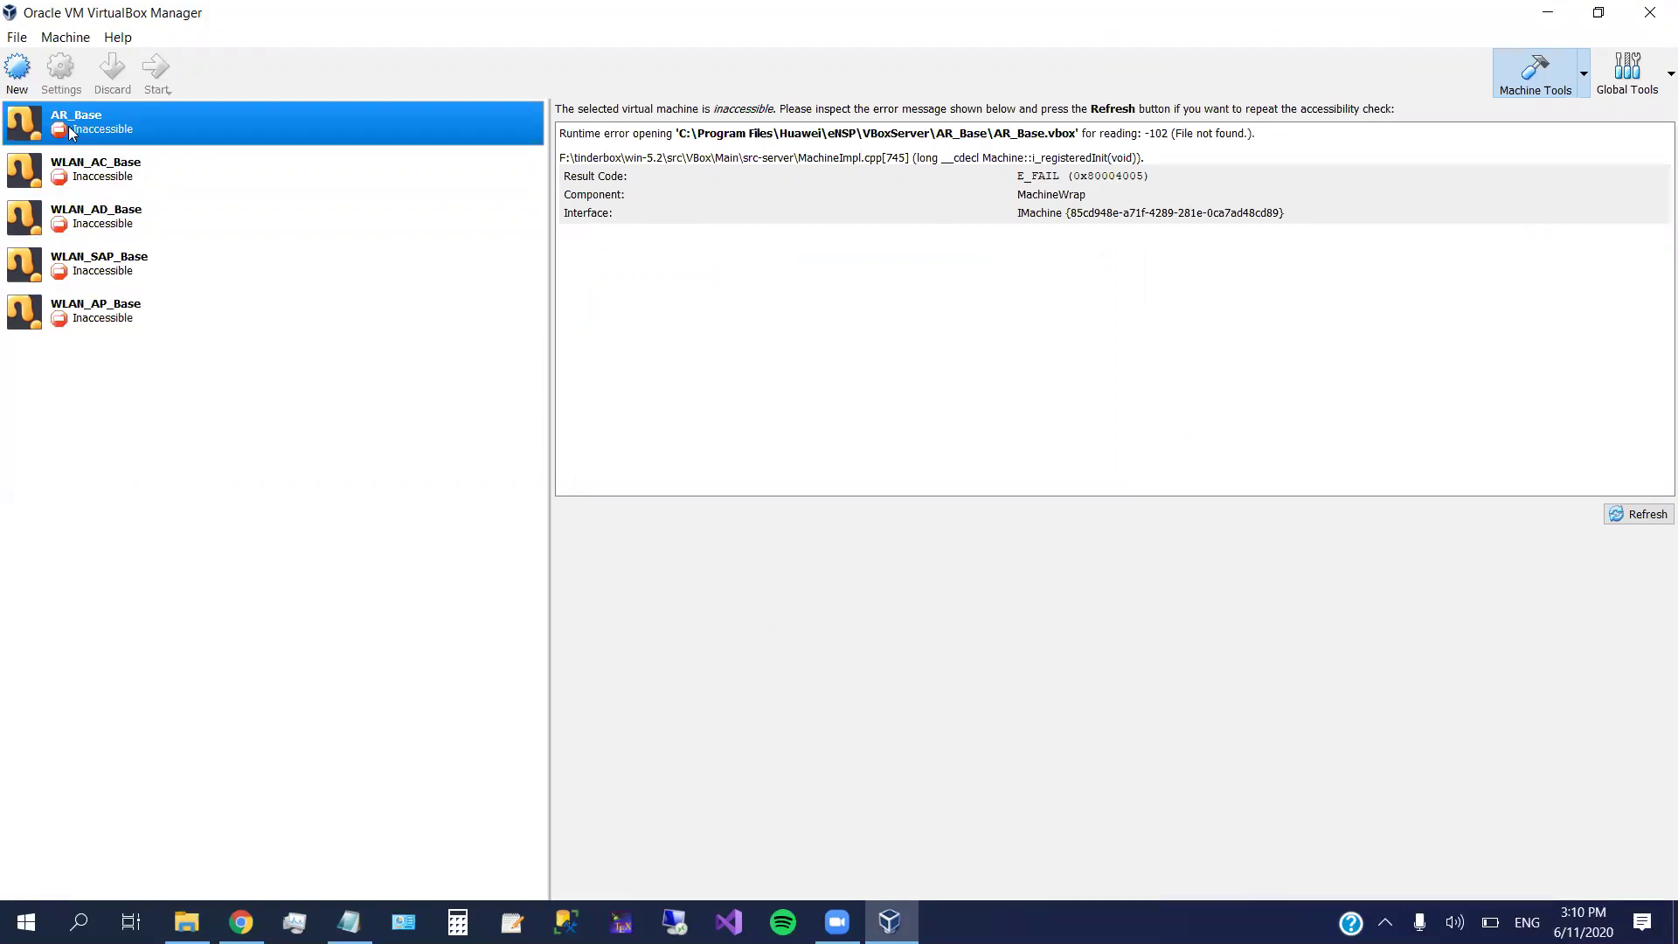
- Remove the inaccessible AR_Base and WLAN_AC_Base machines from VirtualBox Manager
mouse_move(76, 133)
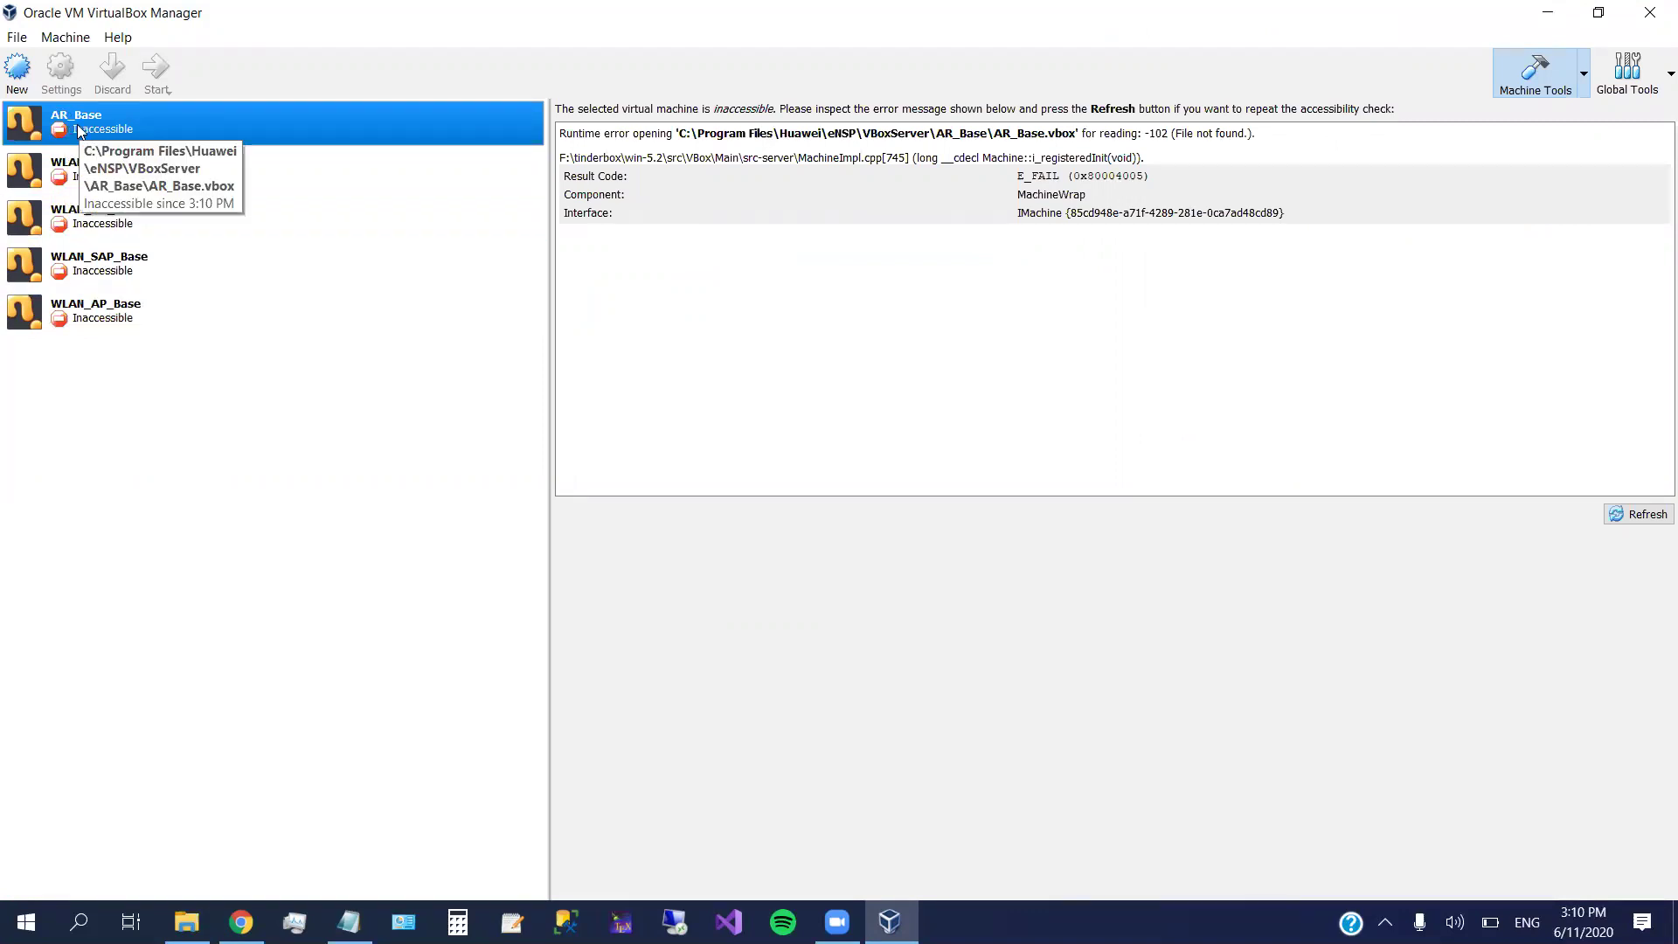
right_click(79, 128)
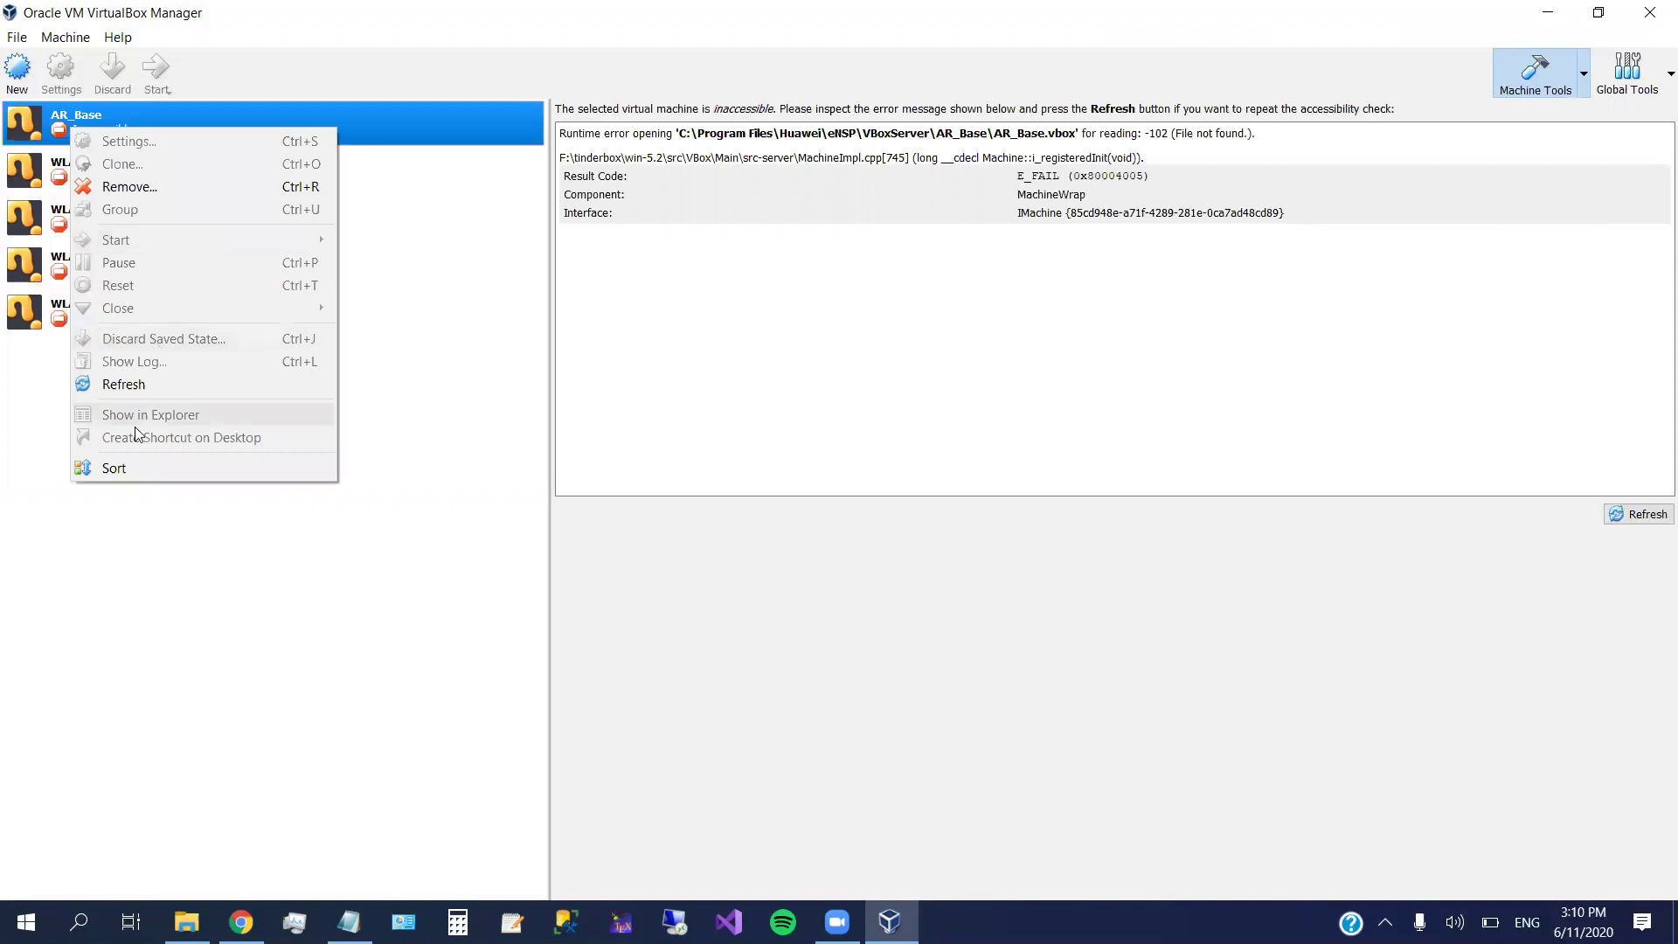
click(123, 187)
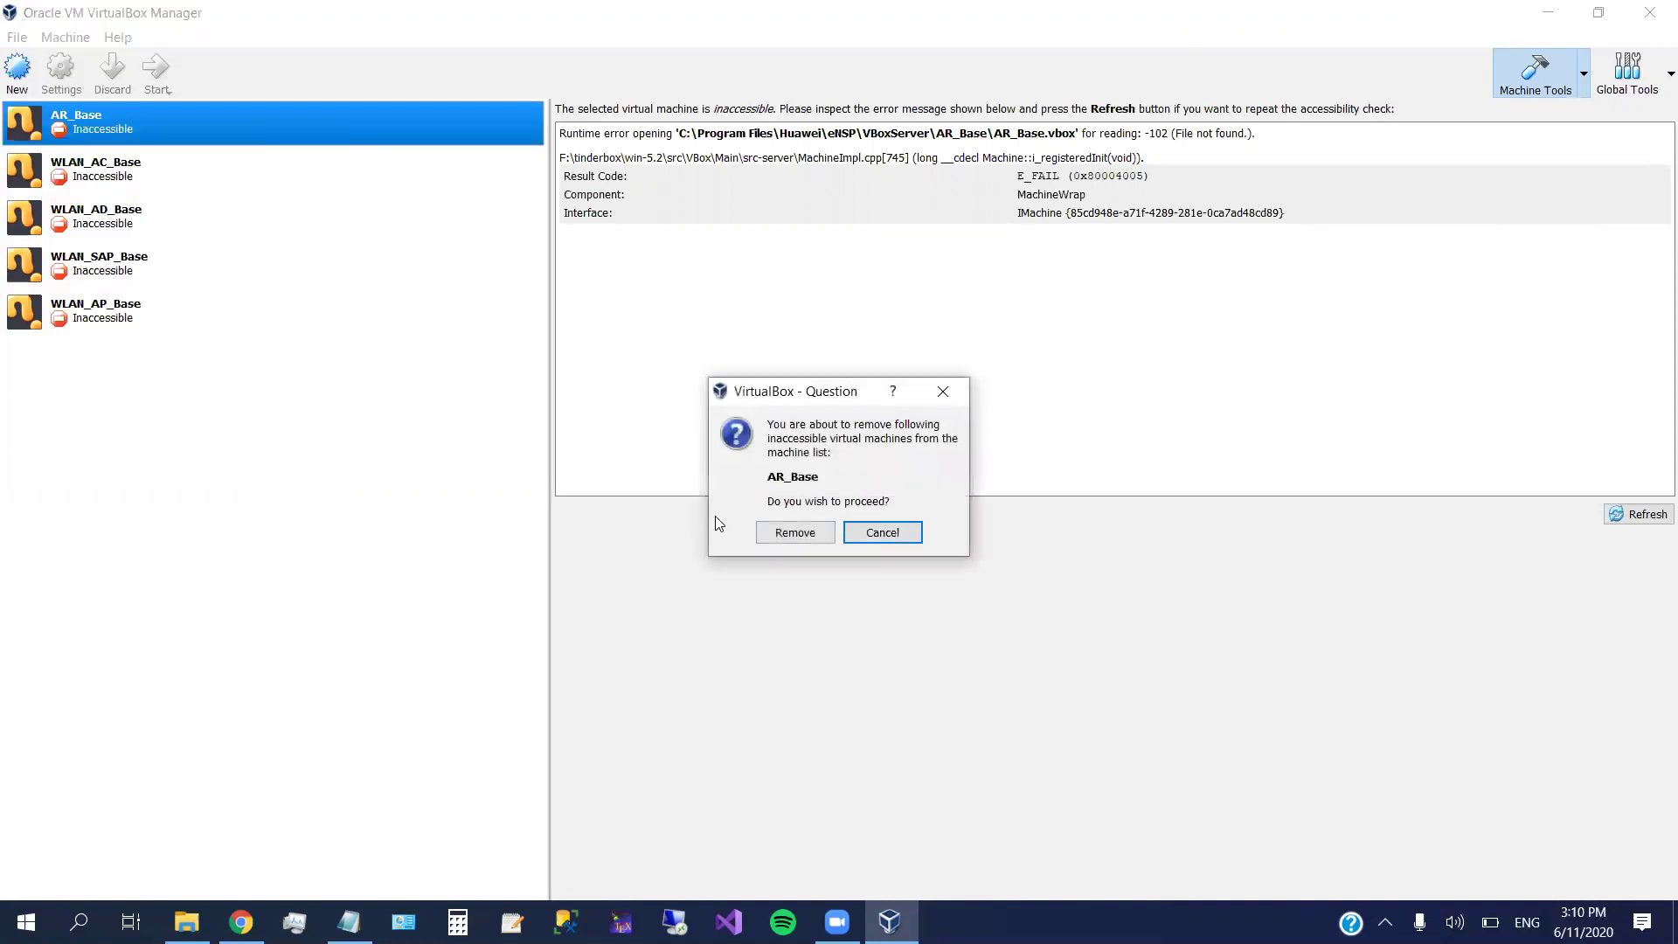
click(784, 531)
right_click(85, 125)
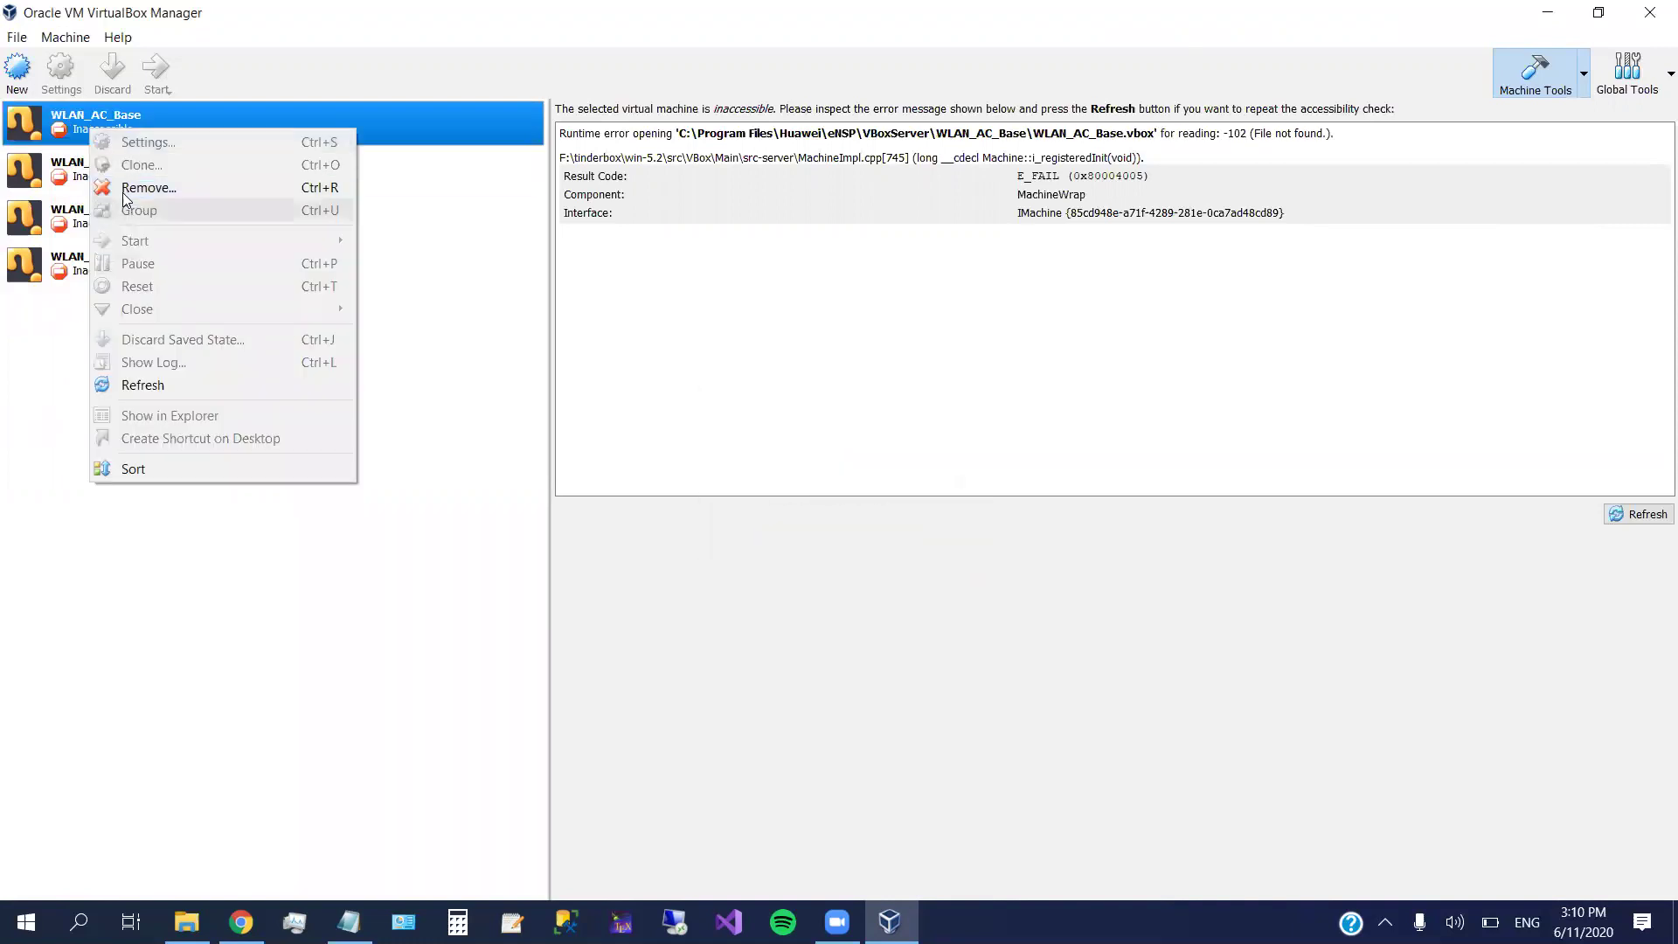
click(123, 186)
click(789, 533)
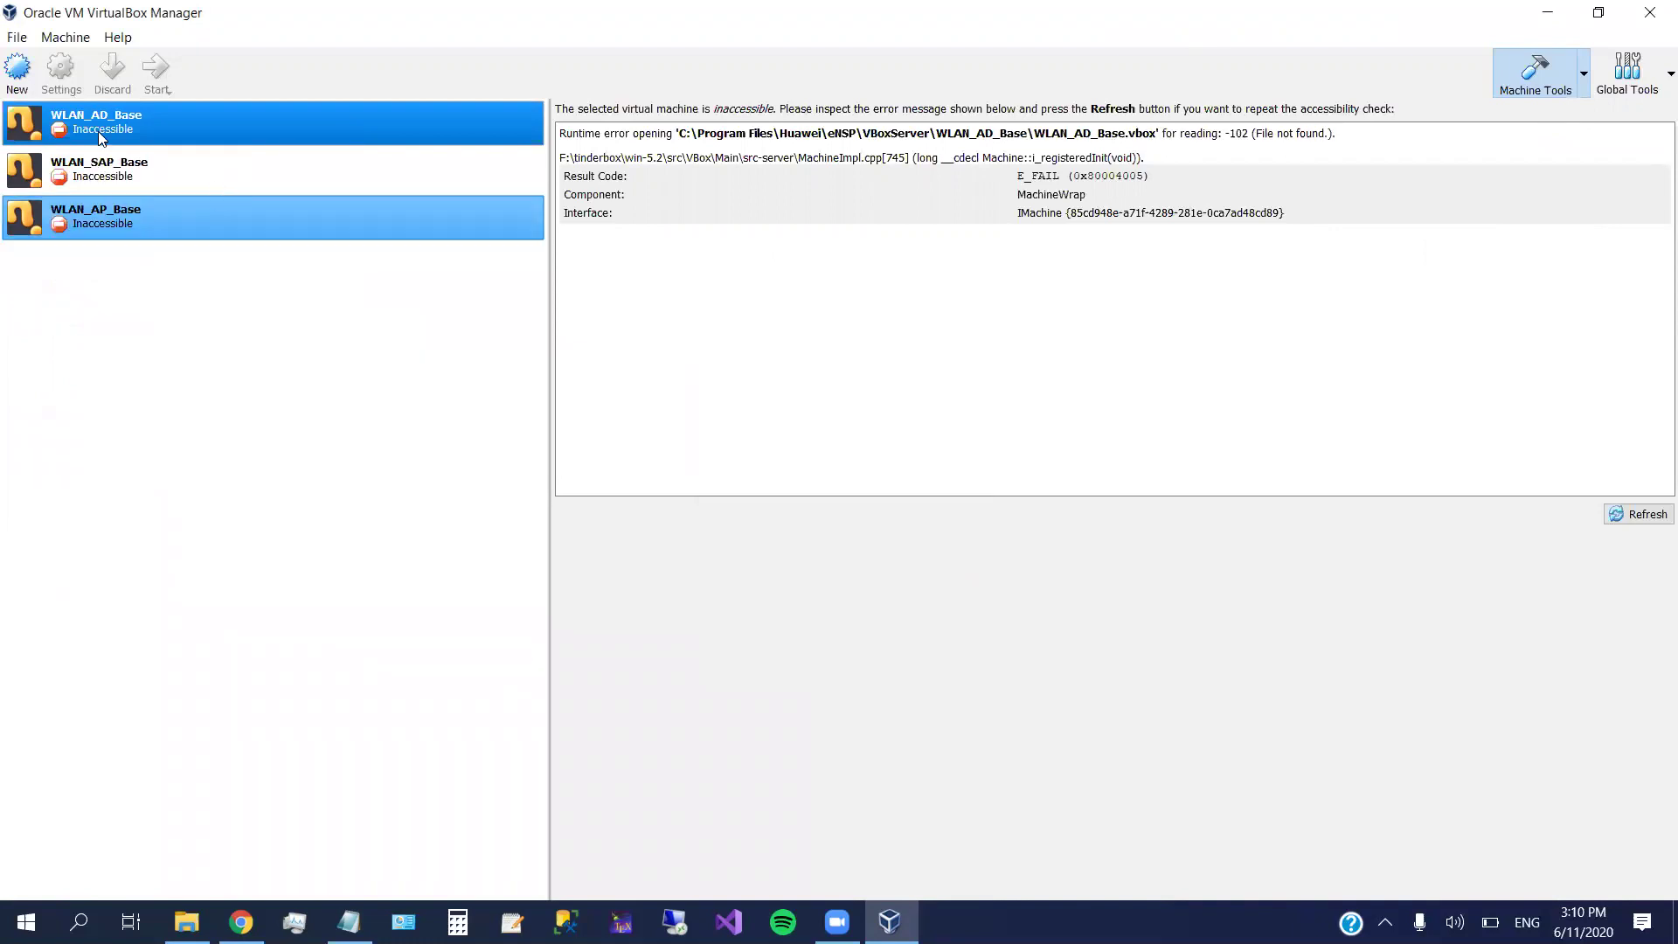
- Remove the remaining WLAN_AD_Base, WLAN_SAP_Base and WLAN_AP_Base machines, emptying the list
right_click(80, 117)
click(133, 180)
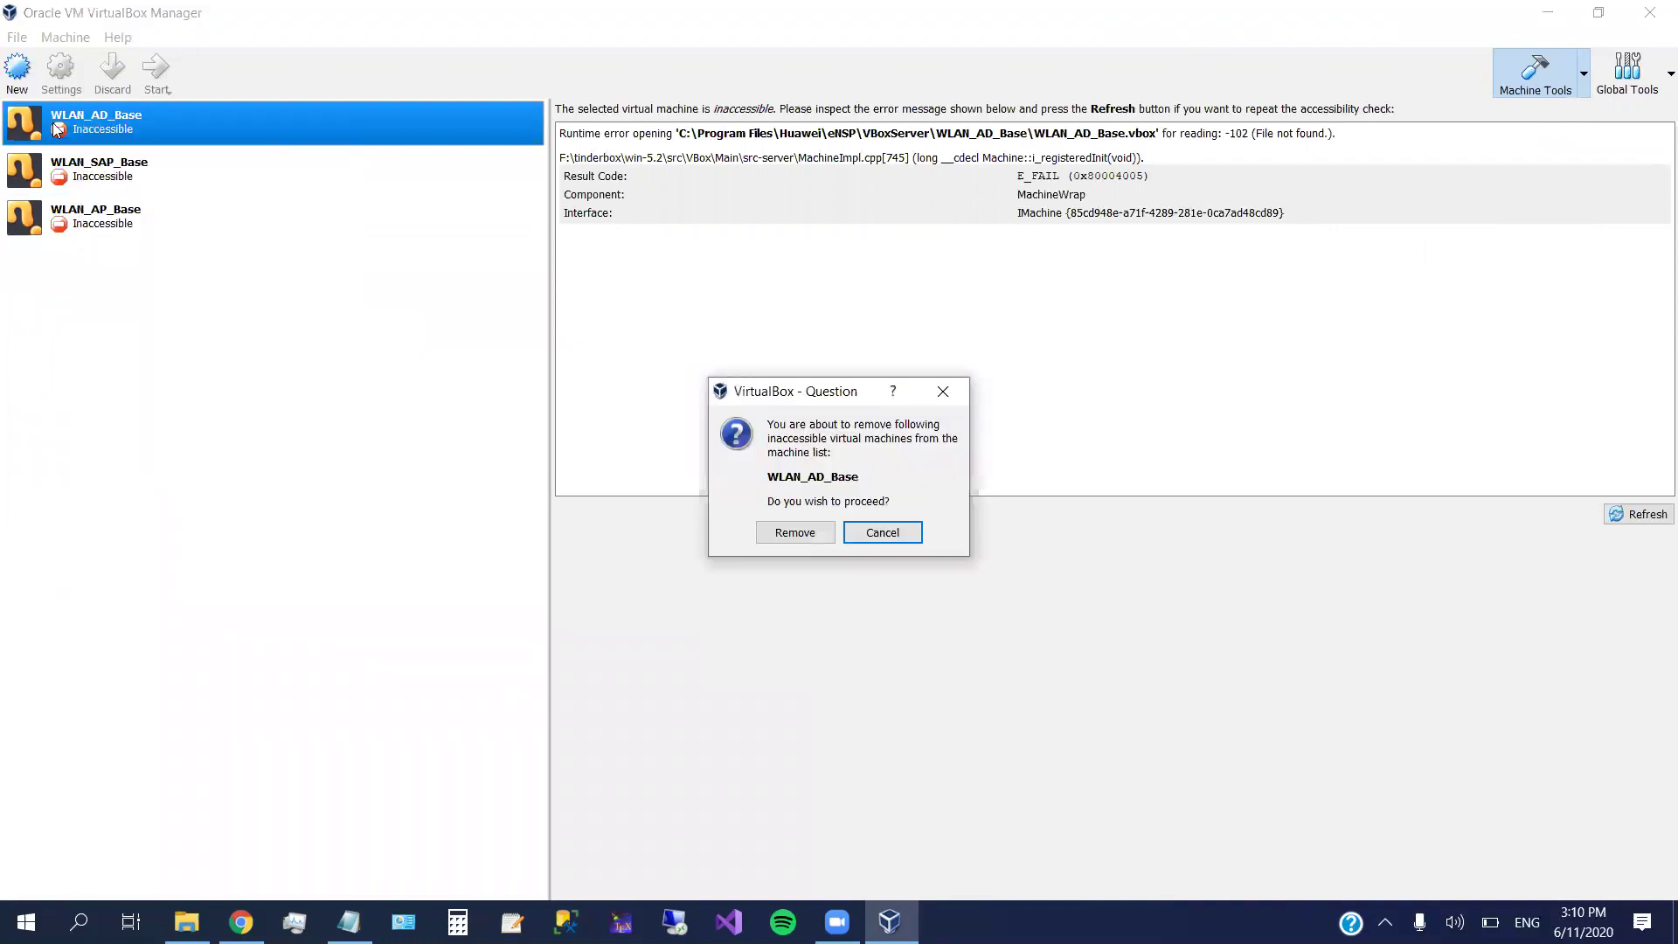
click(795, 531)
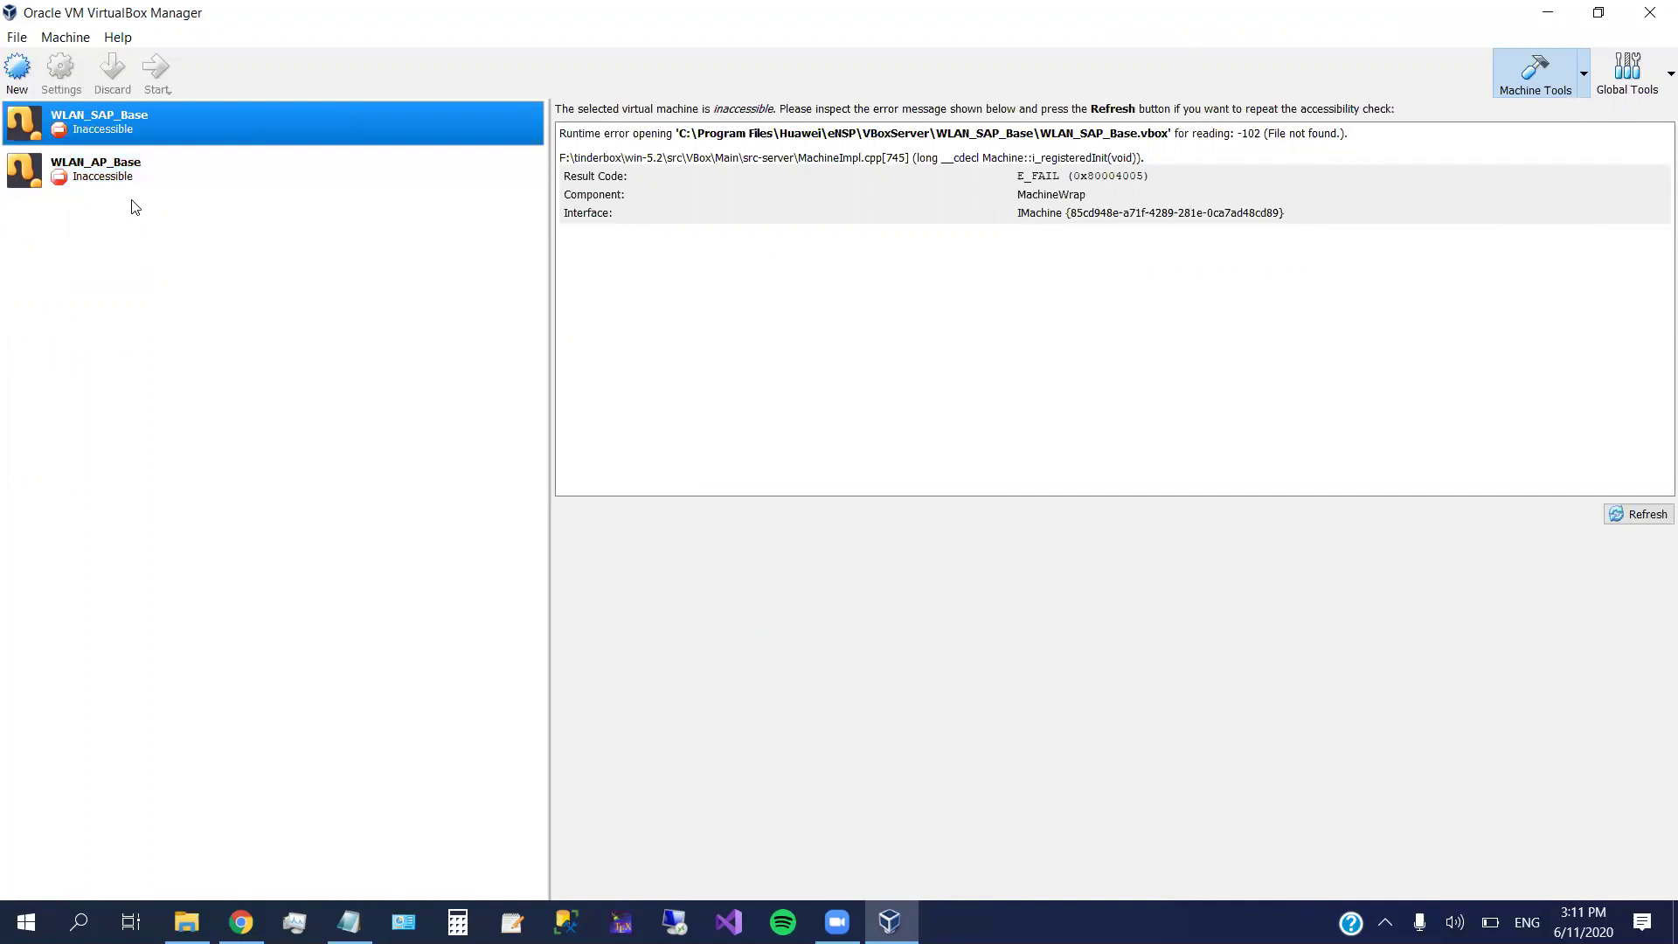
right_click(91, 129)
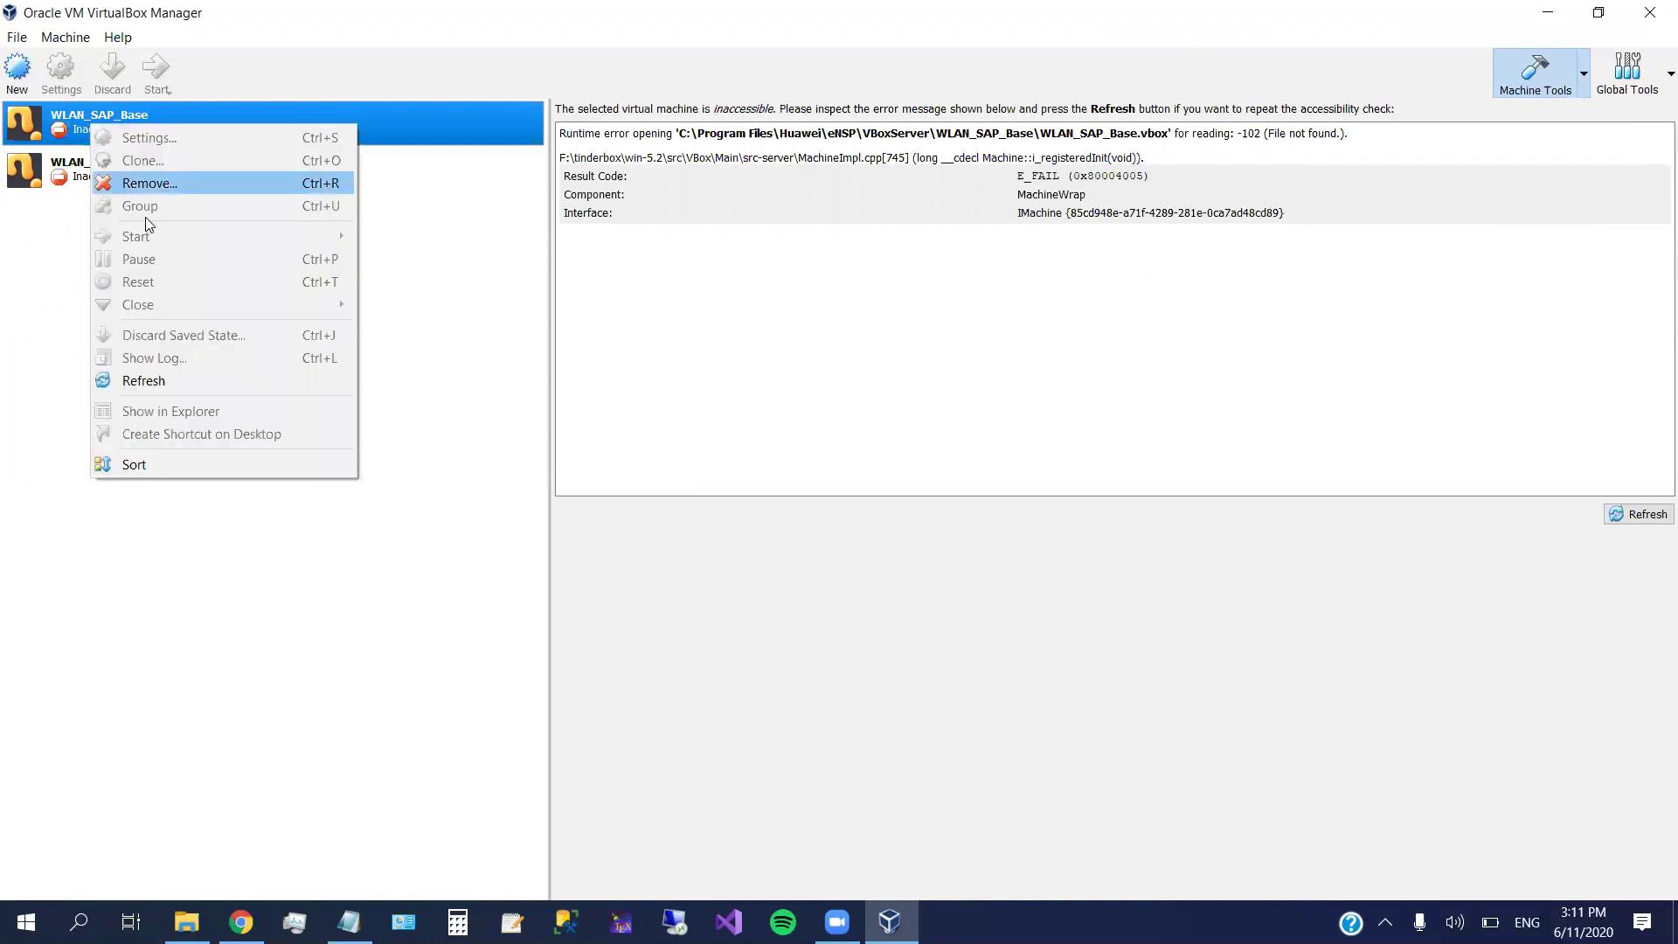
click(137, 183)
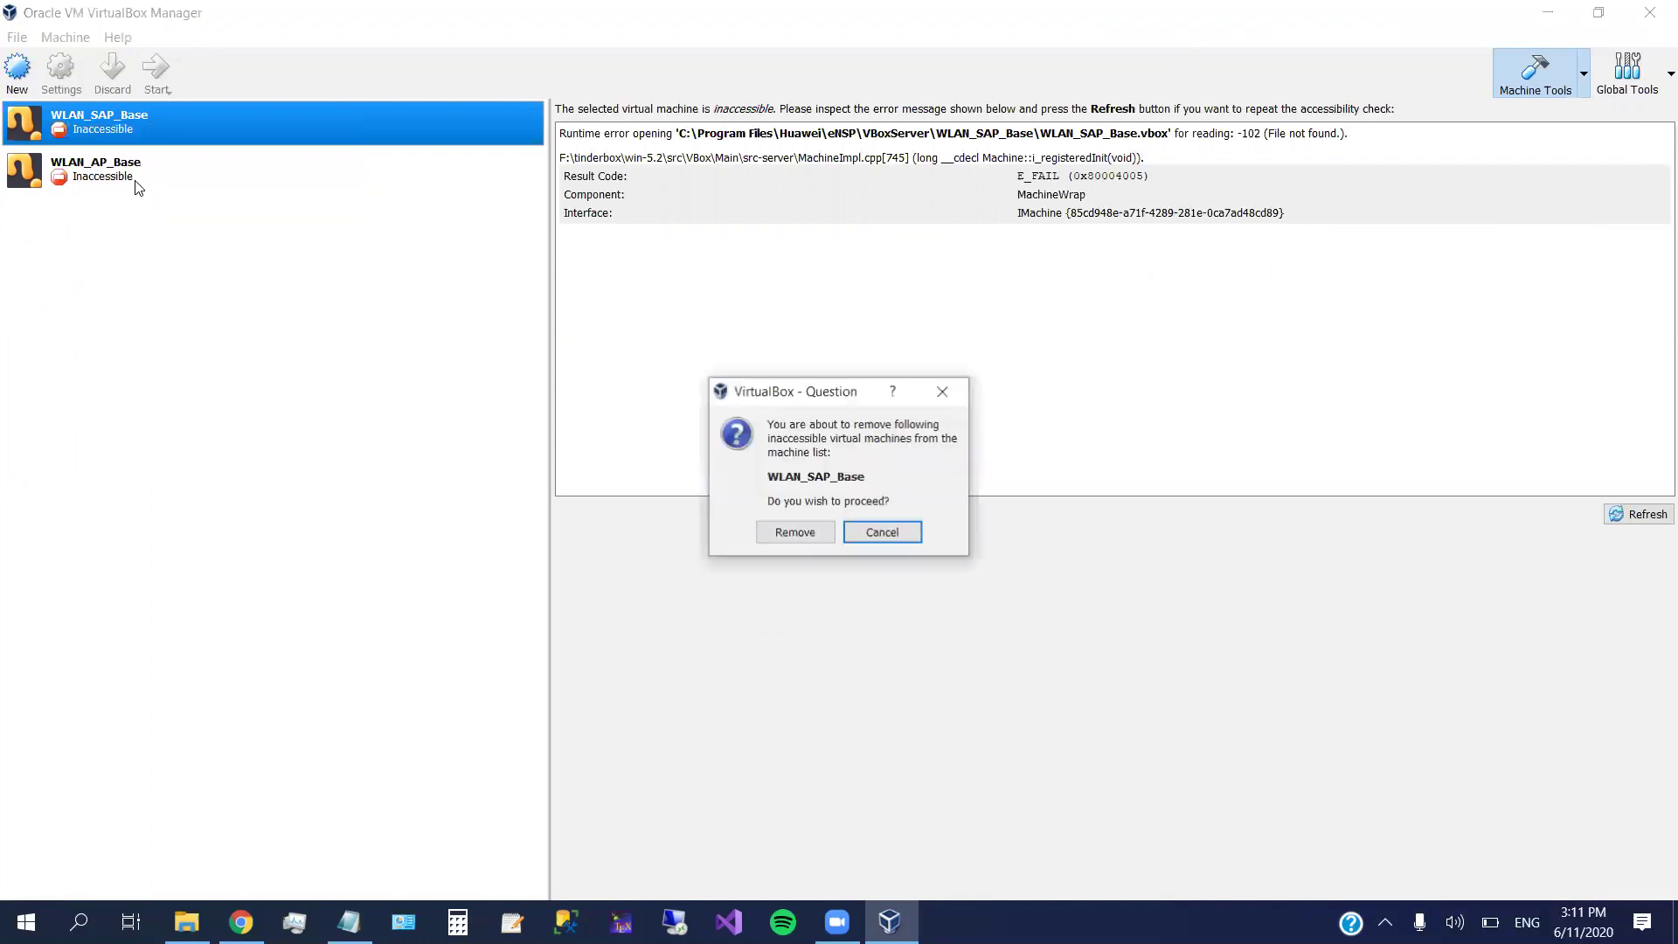
click(827, 535)
right_click(106, 138)
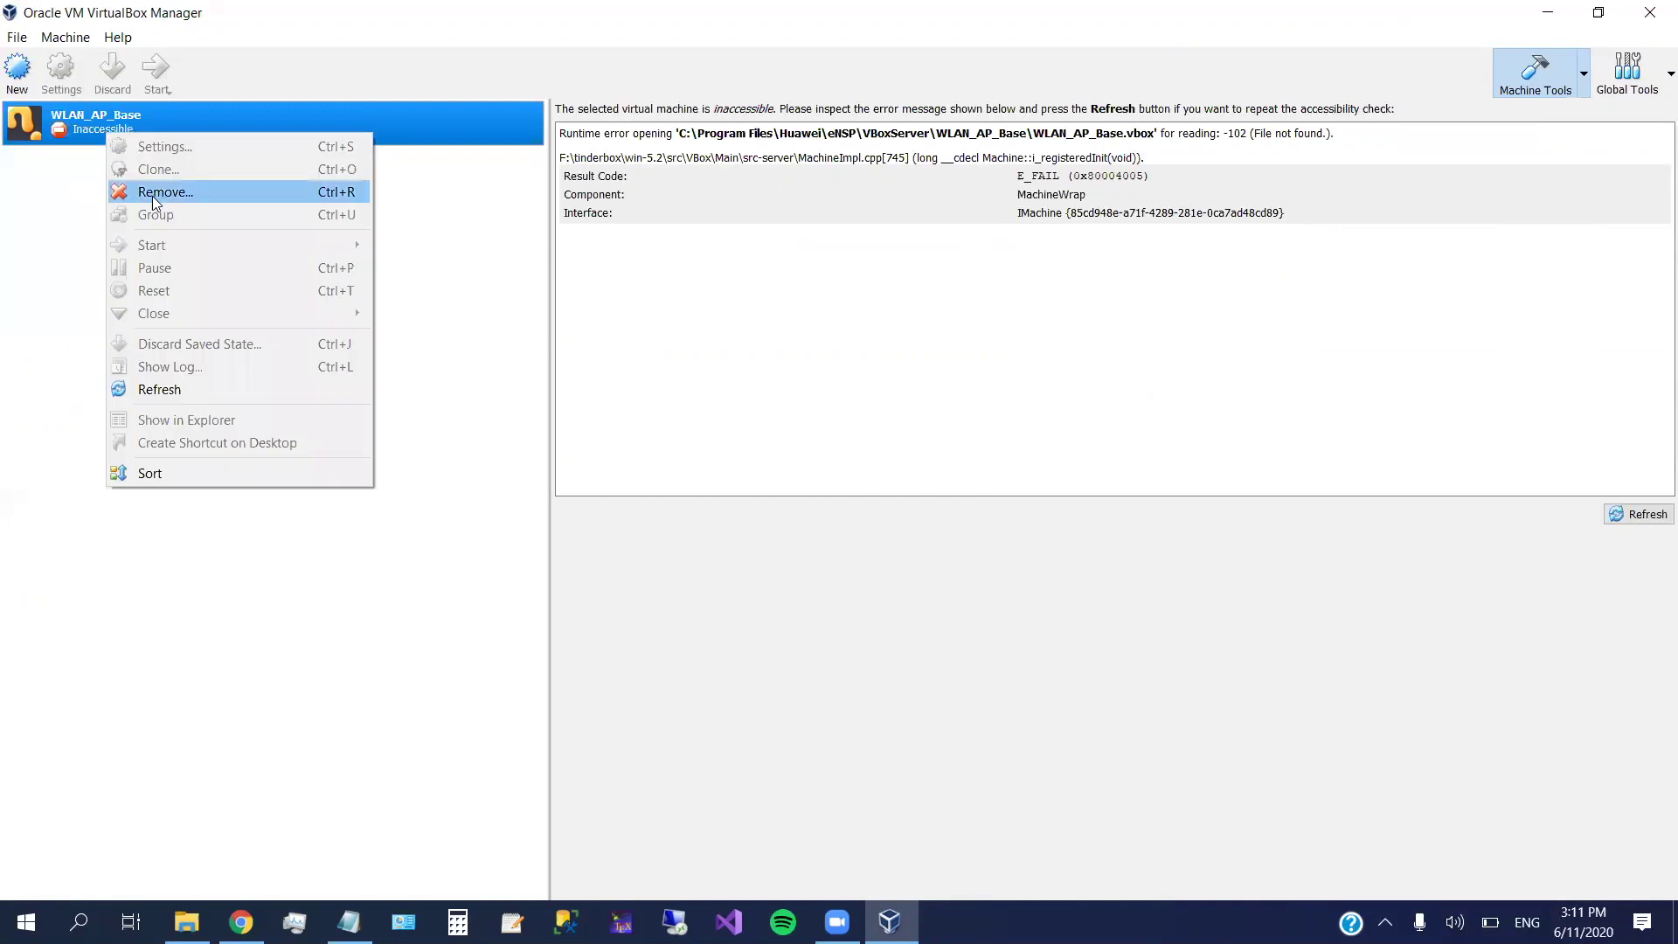
key(Return)
click(821, 536)
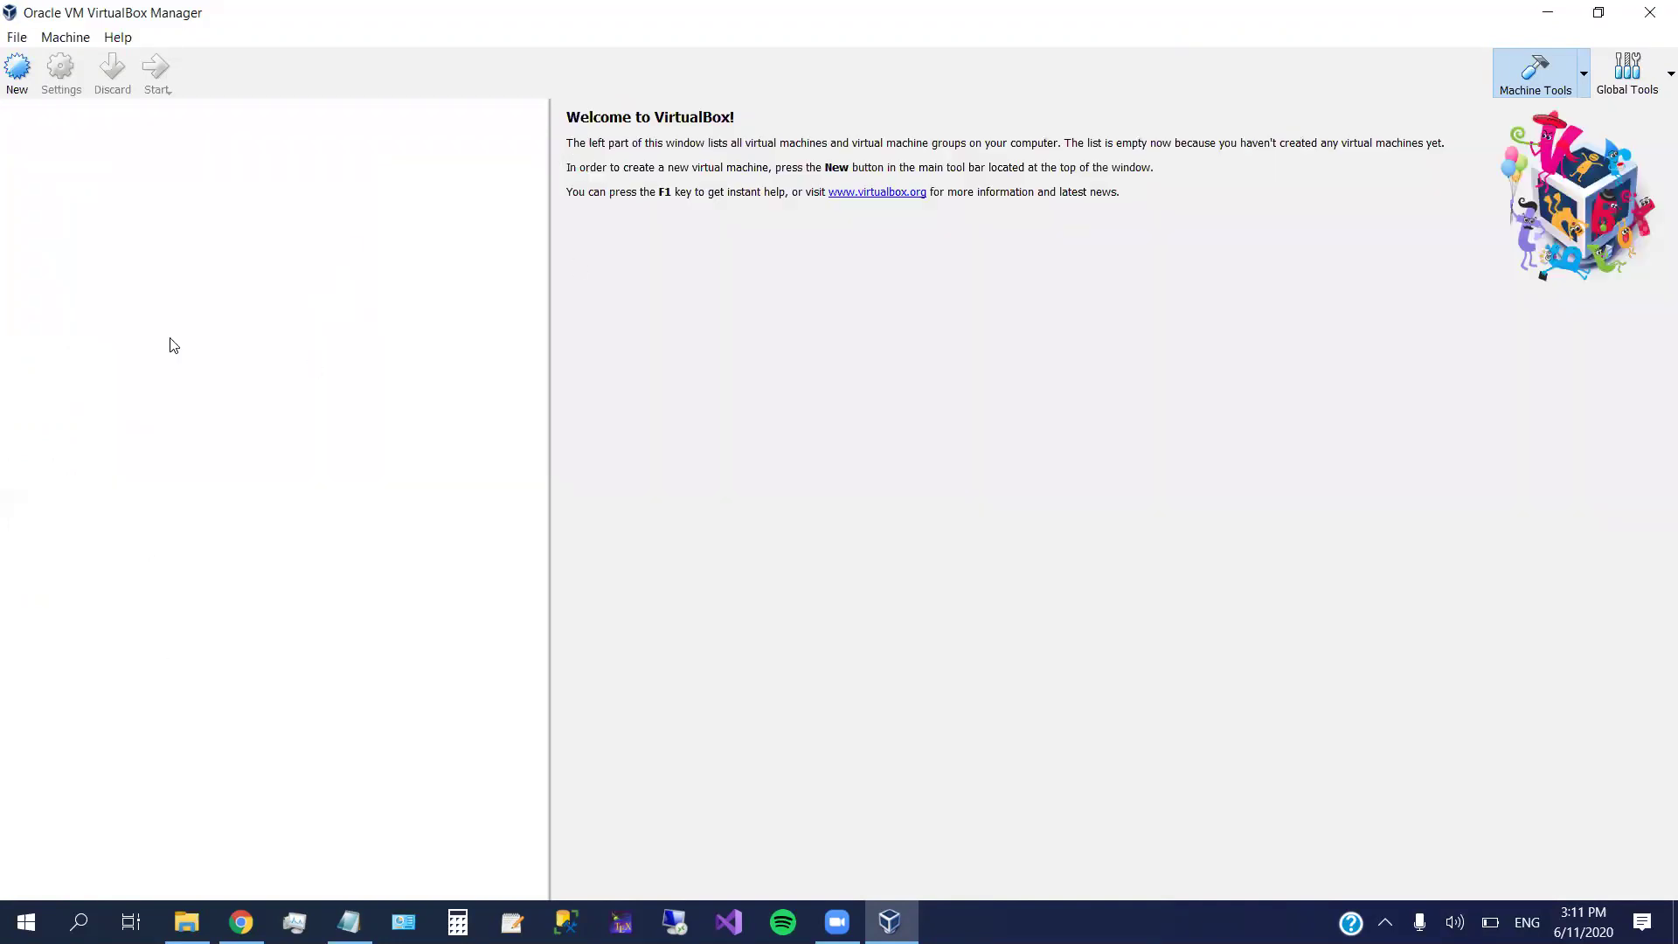
- Close VirtualBox Manager and launch eNSP_Setup.exe from the eNSP folder
click(1651, 18)
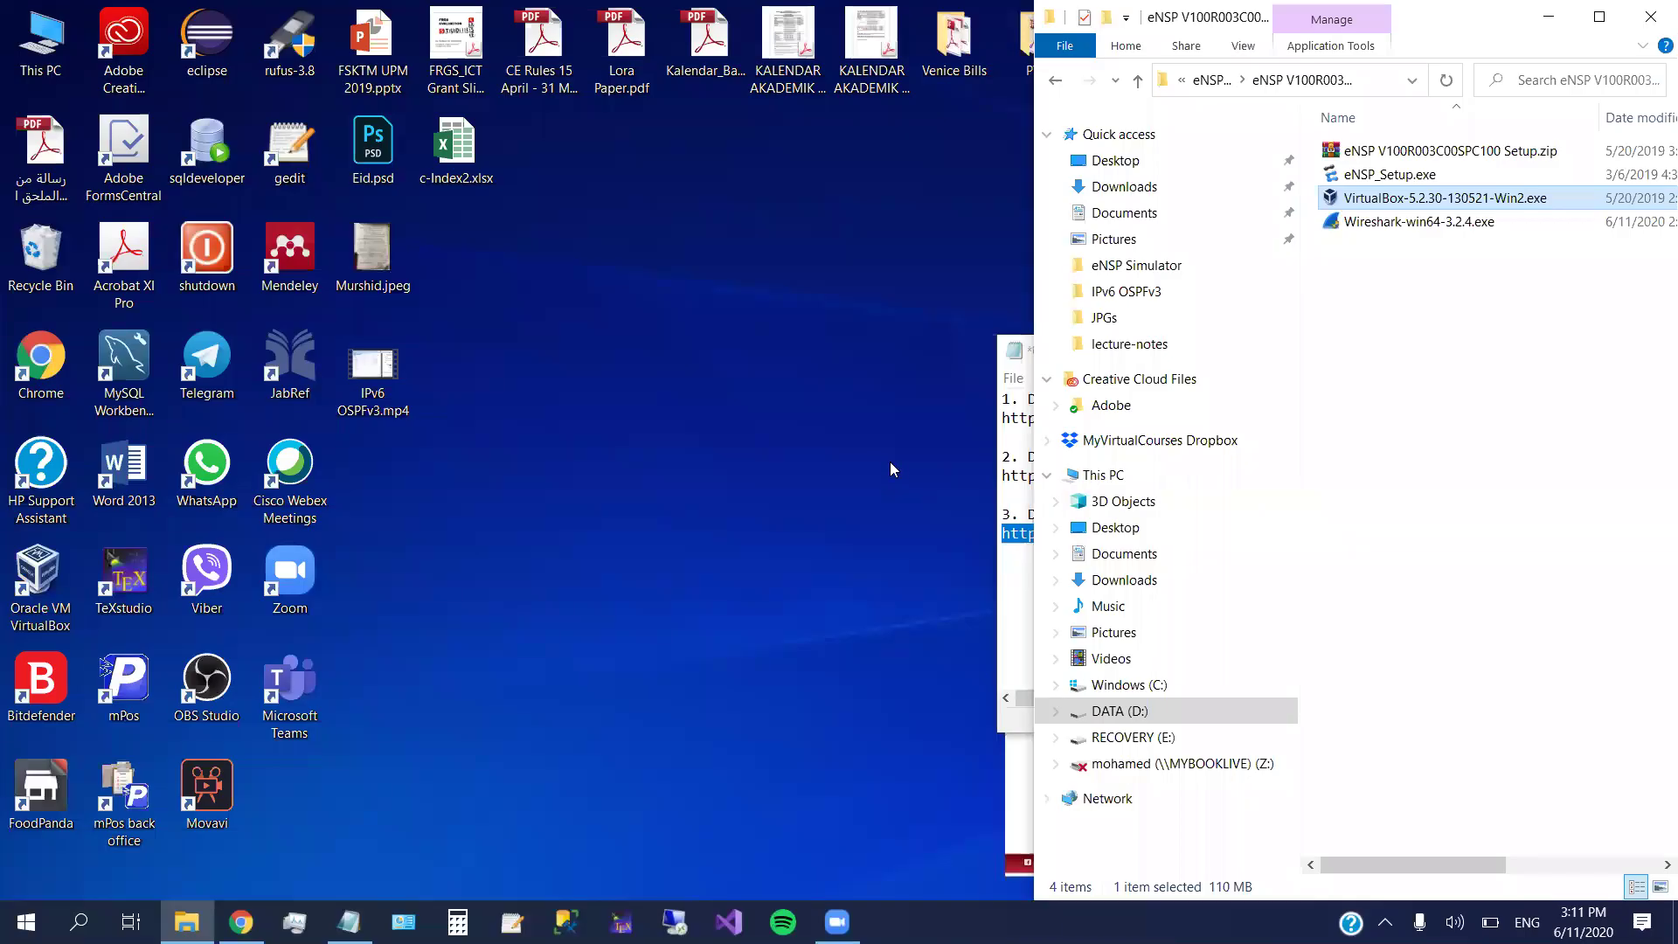
click(1367, 174)
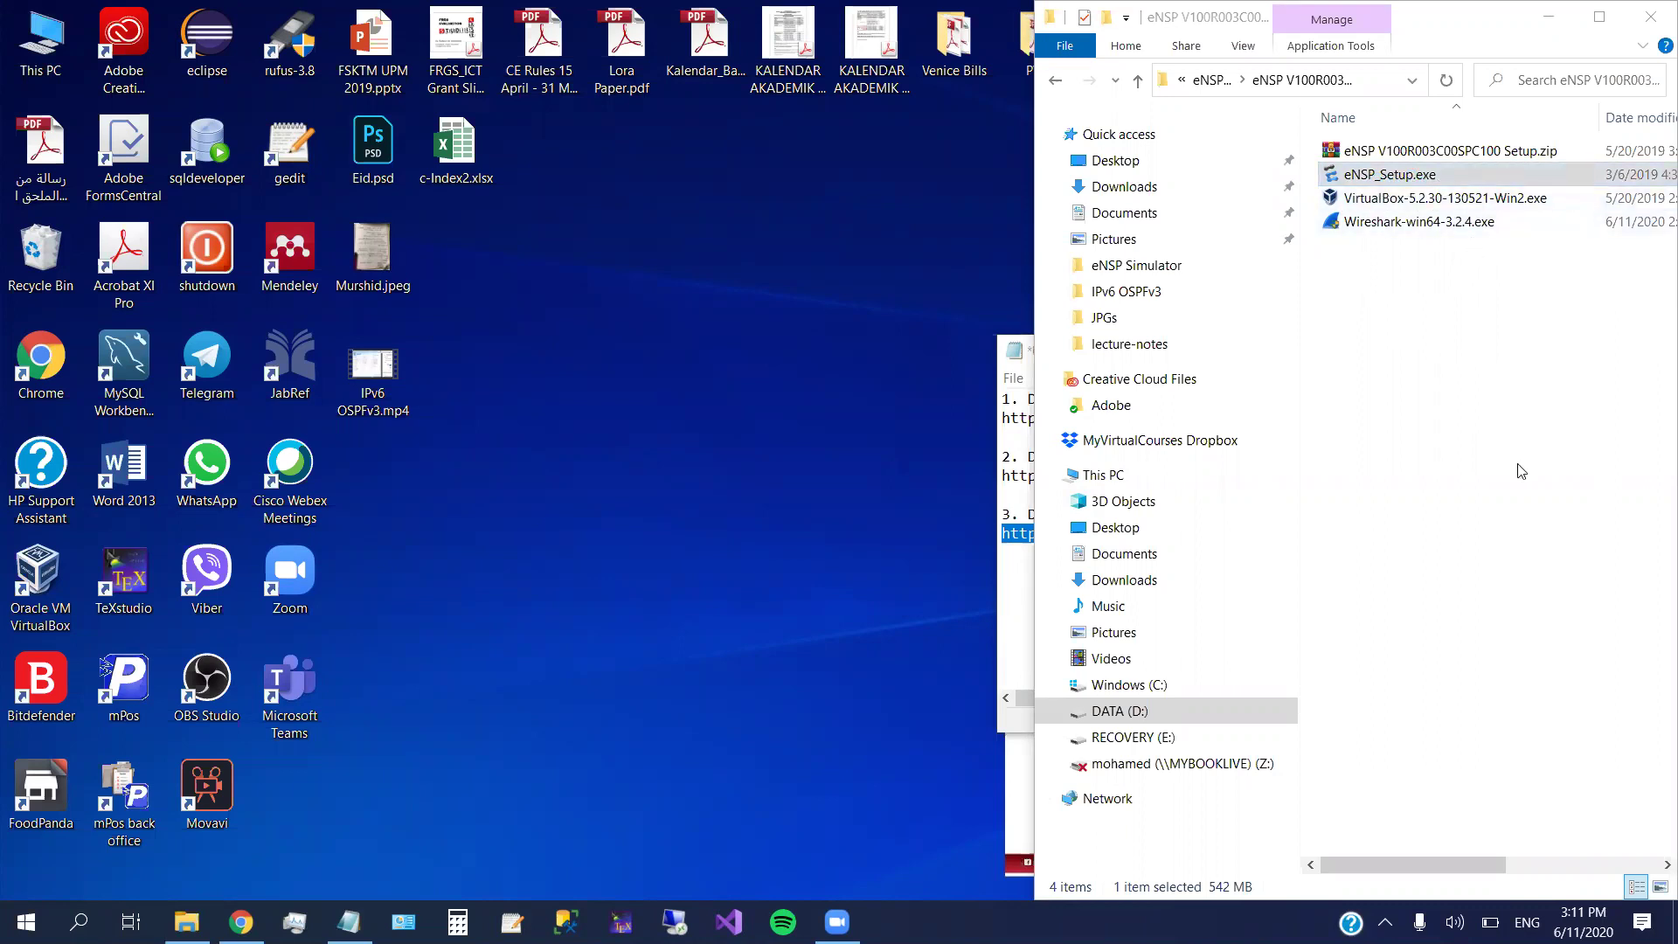
double_click(1335, 183)
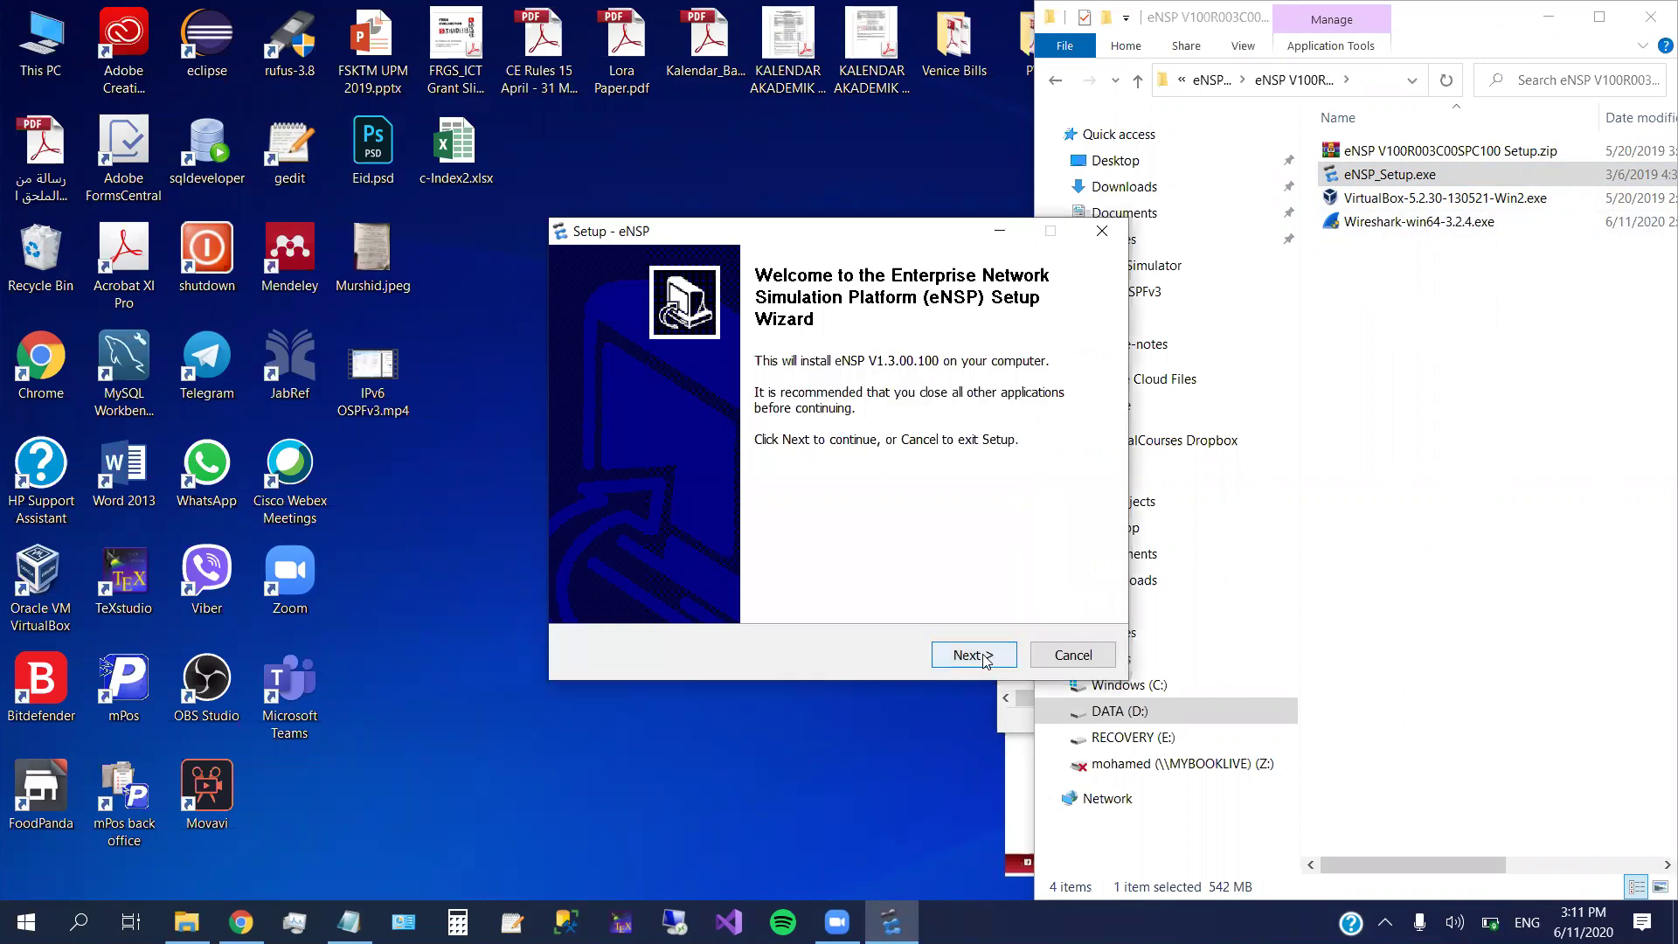
- Accept the eNSP licence, keeping the default C:\Program Files\Huawei\eNSP folder, Start Menu folder and desktop icon
click(981, 656)
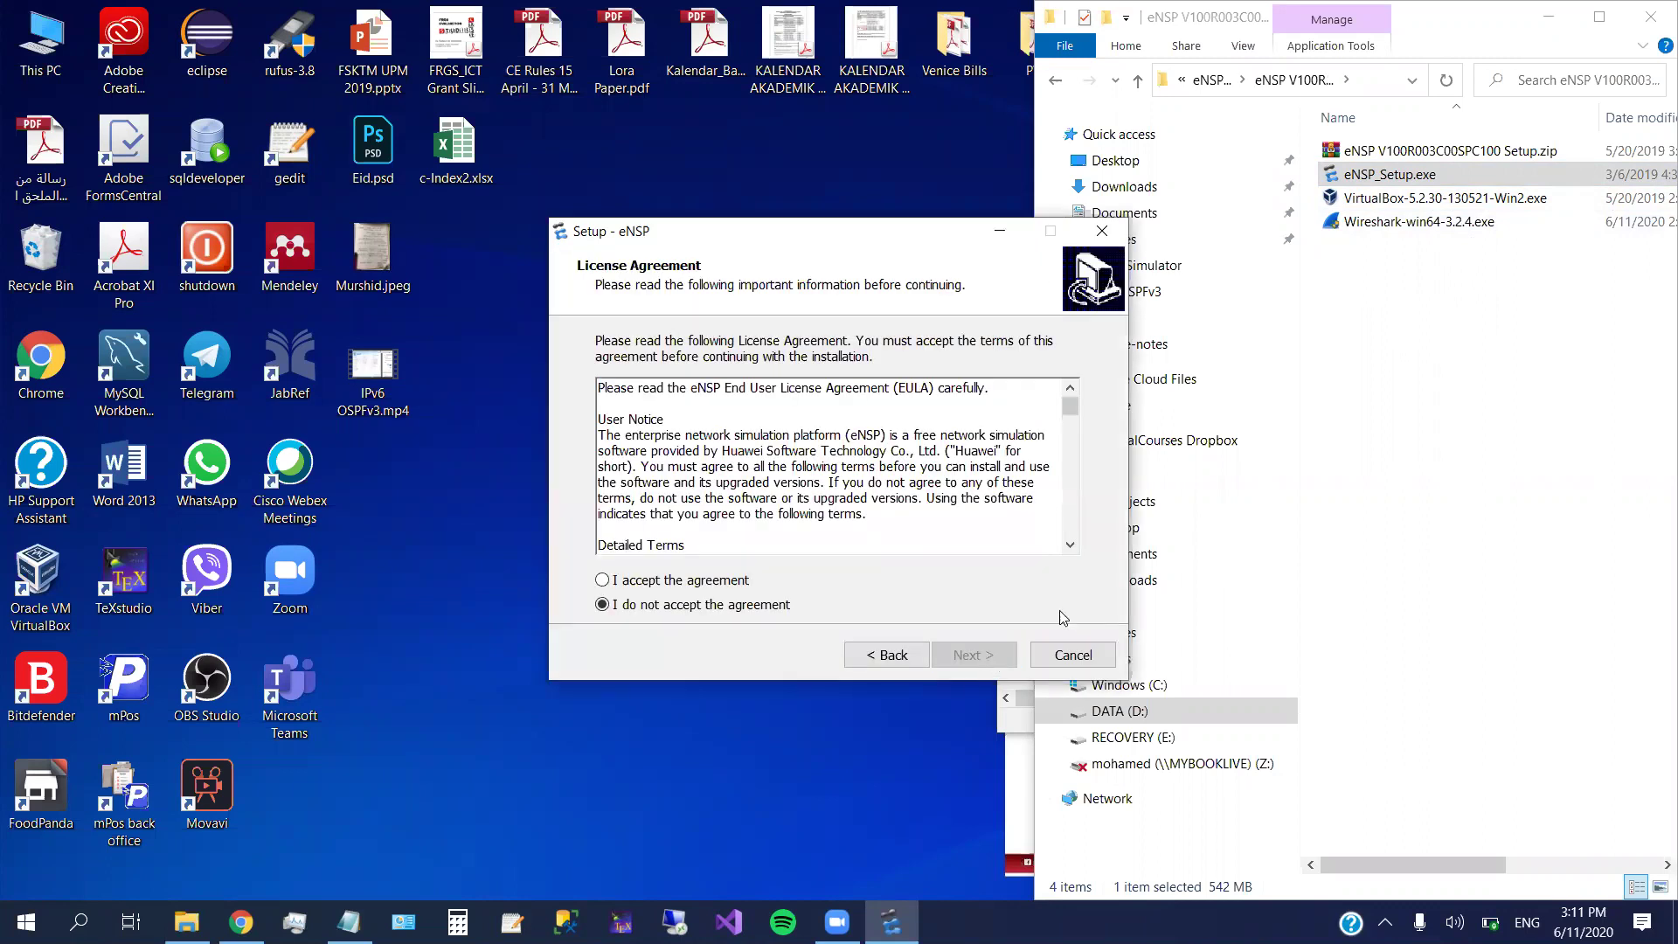
click(602, 581)
click(964, 660)
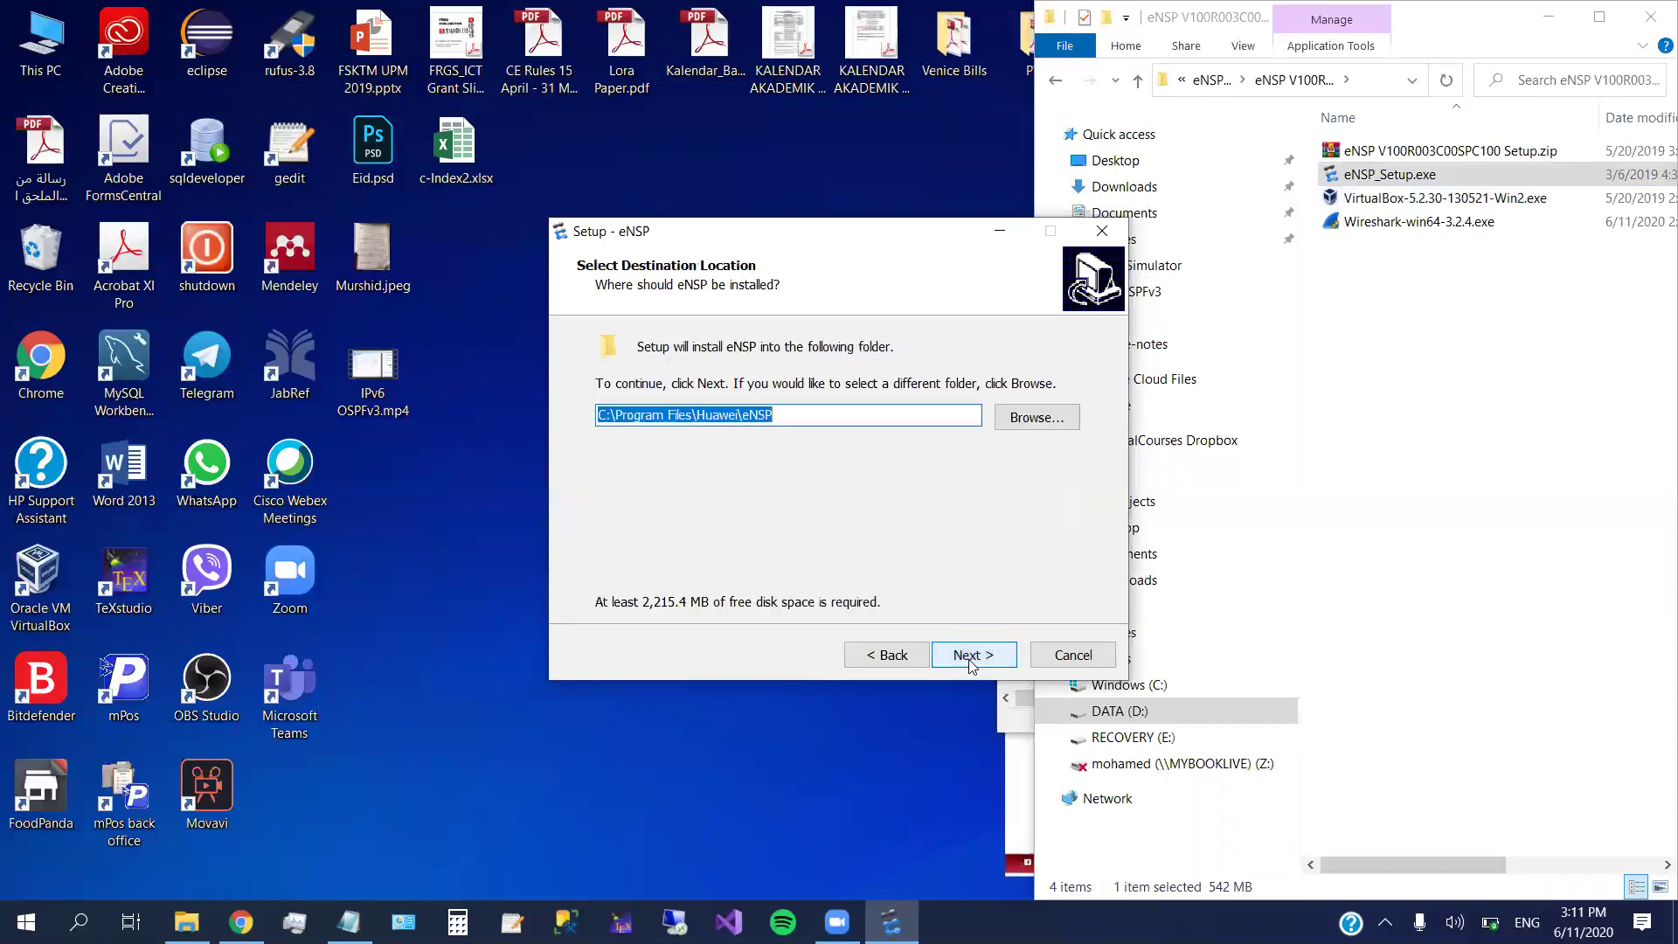
click(970, 660)
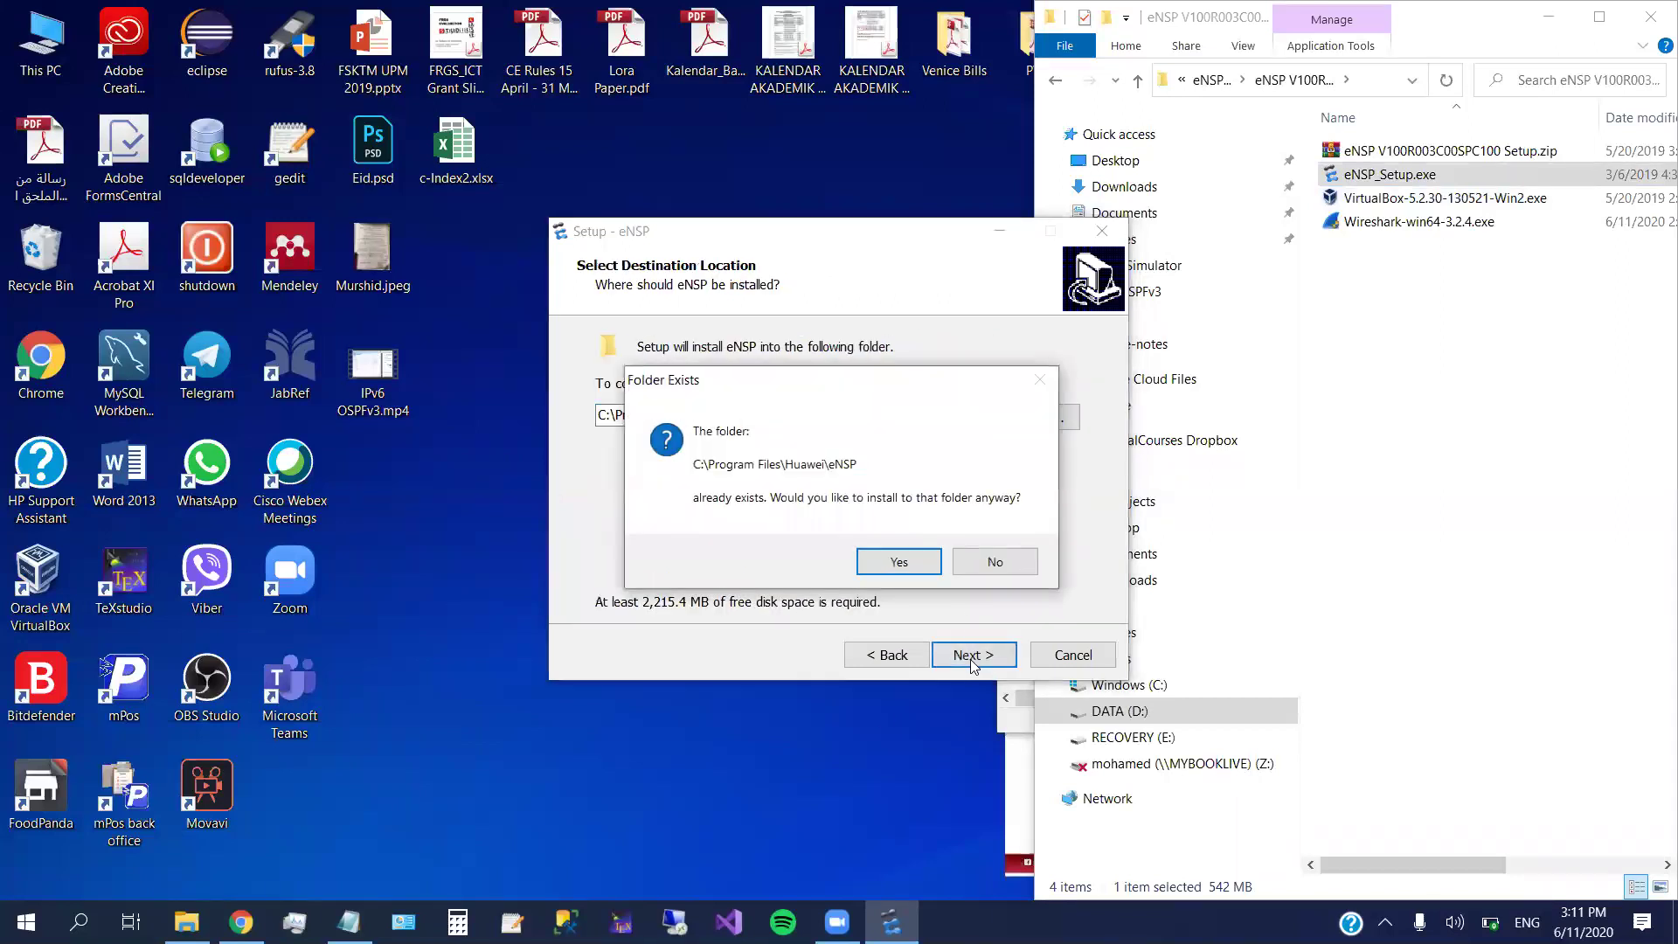
click(907, 568)
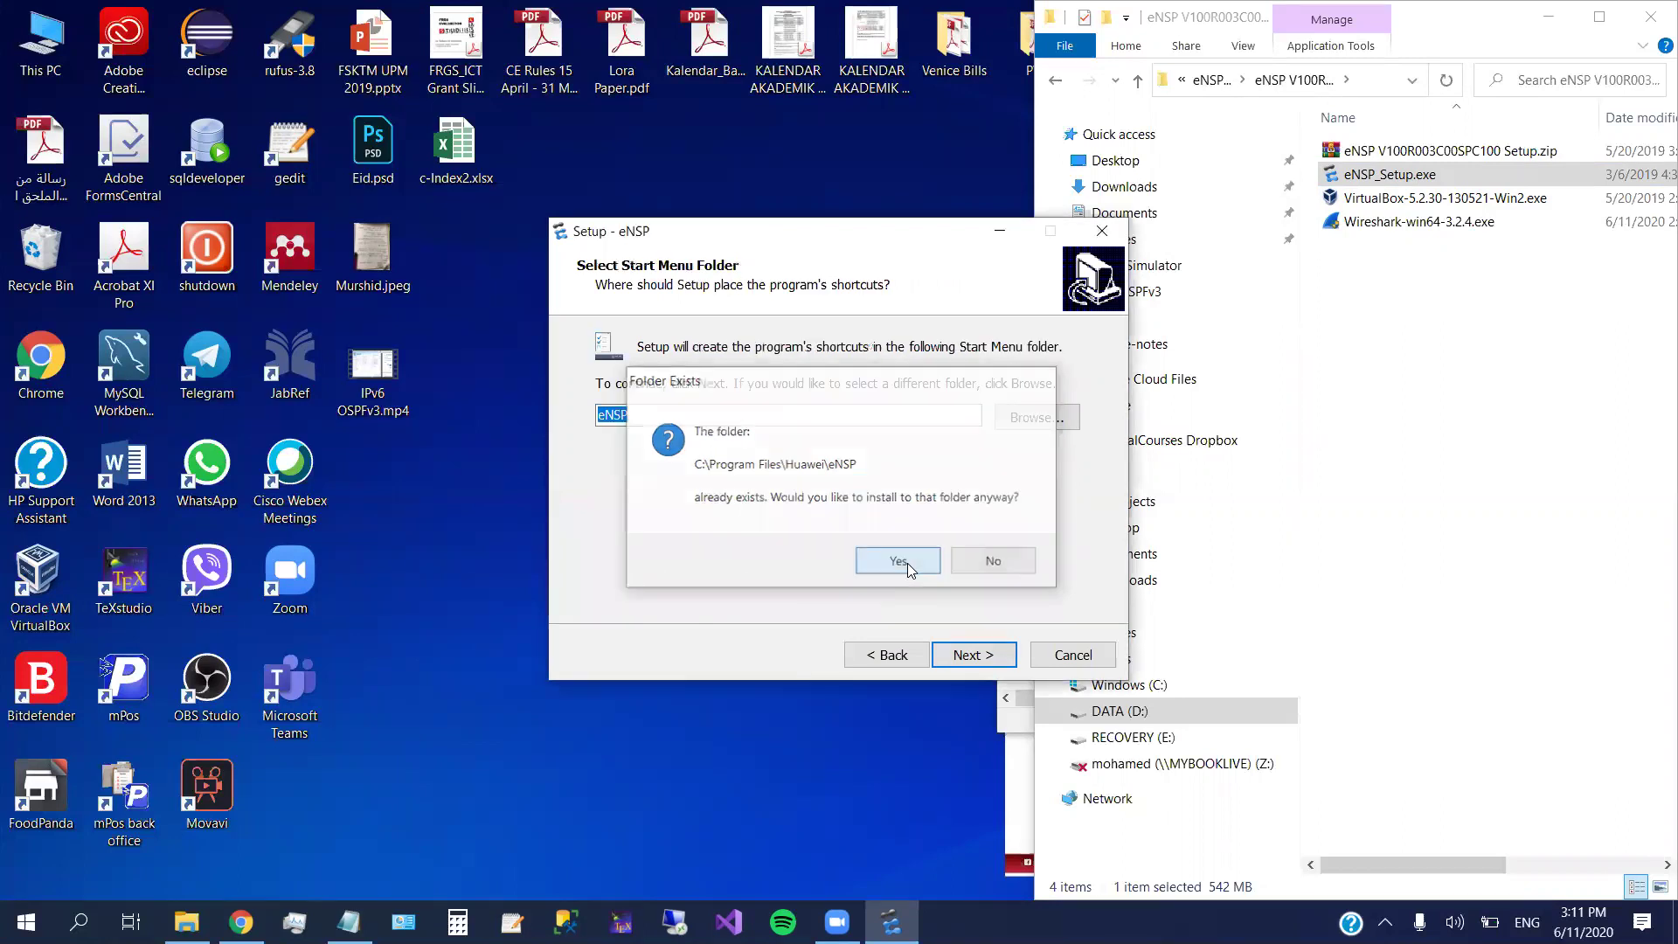
click(980, 660)
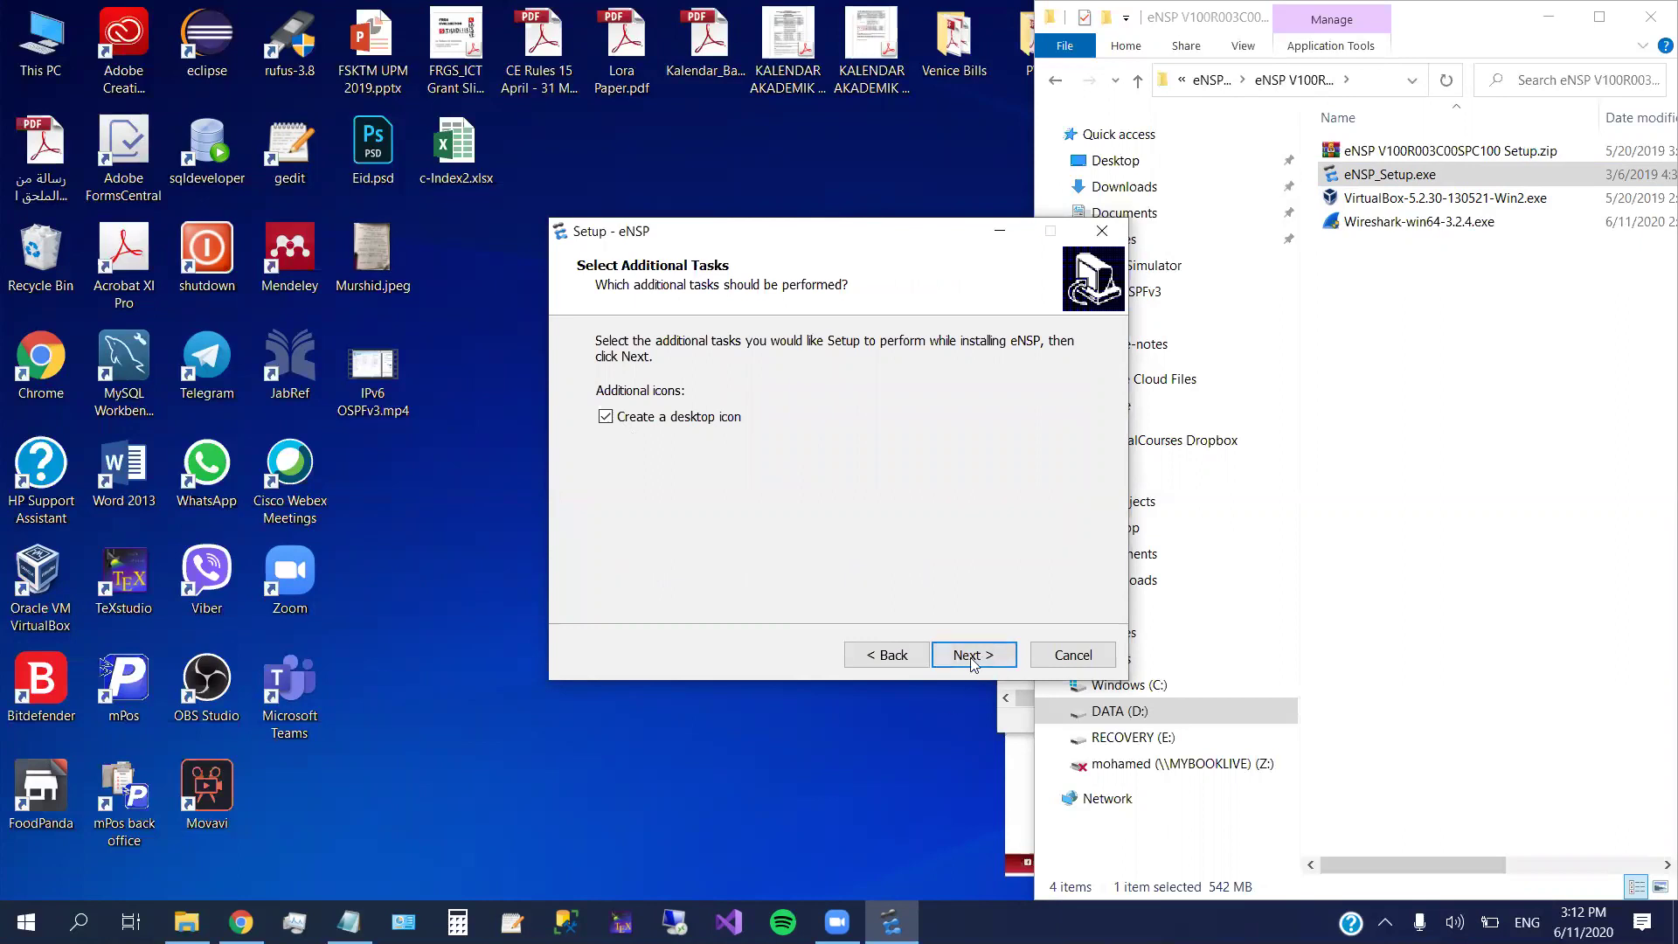
click(969, 657)
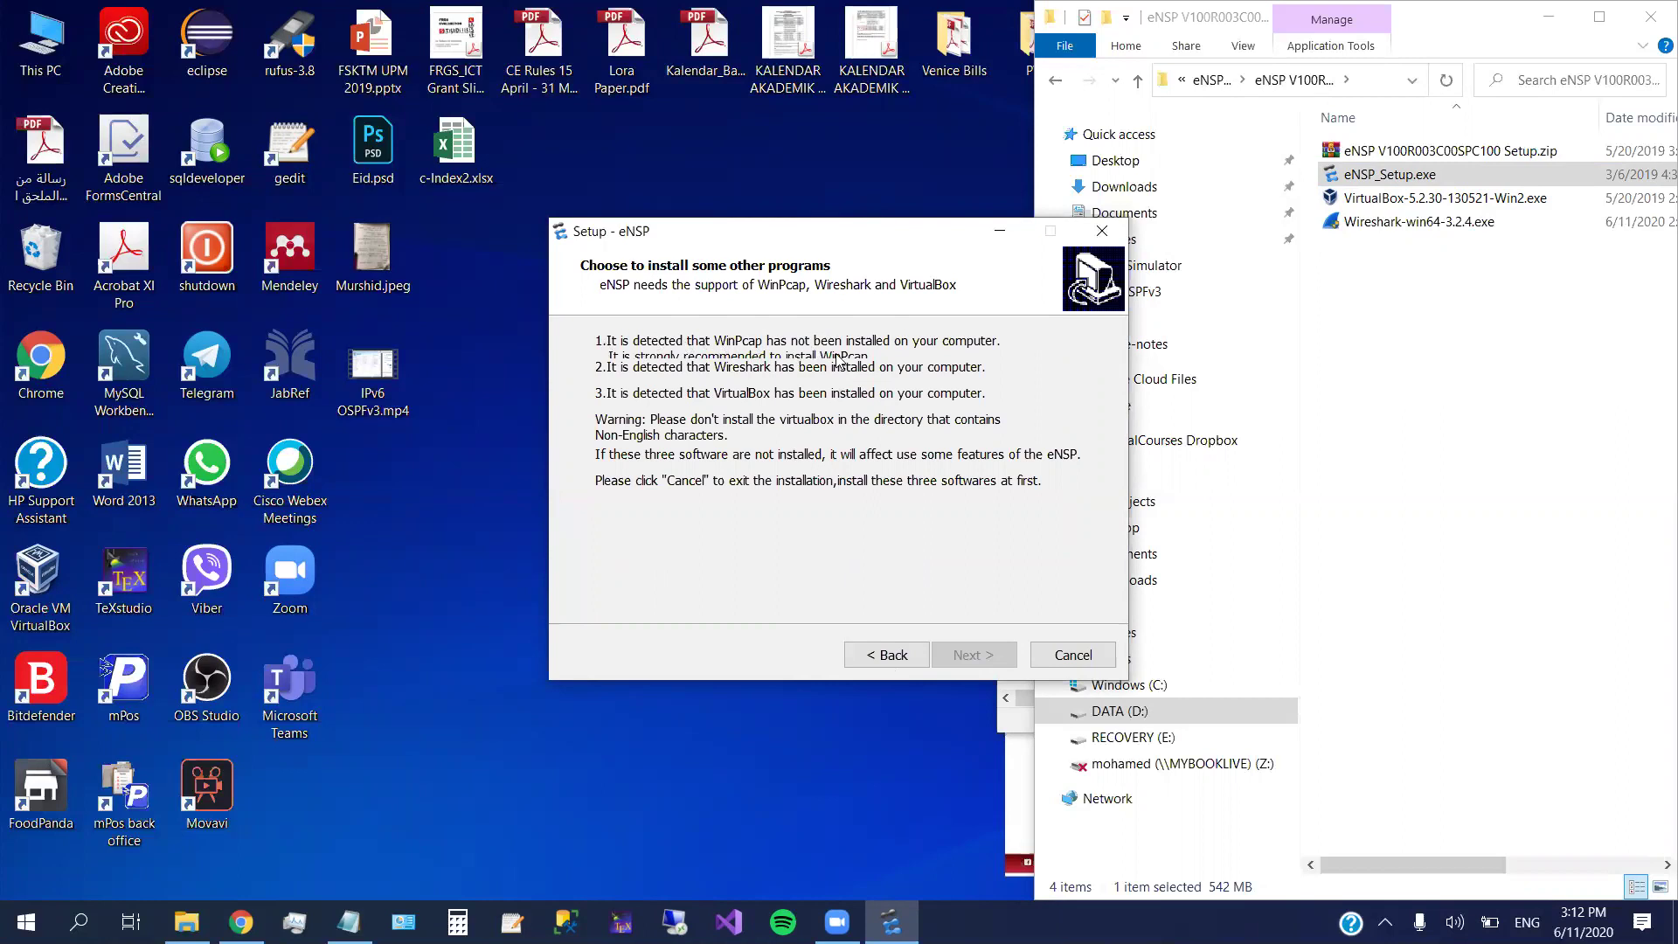
- Restore WinPcap_4_1_3.exe from the Recycle Bin and select it in the eNSP folder
click(46, 238)
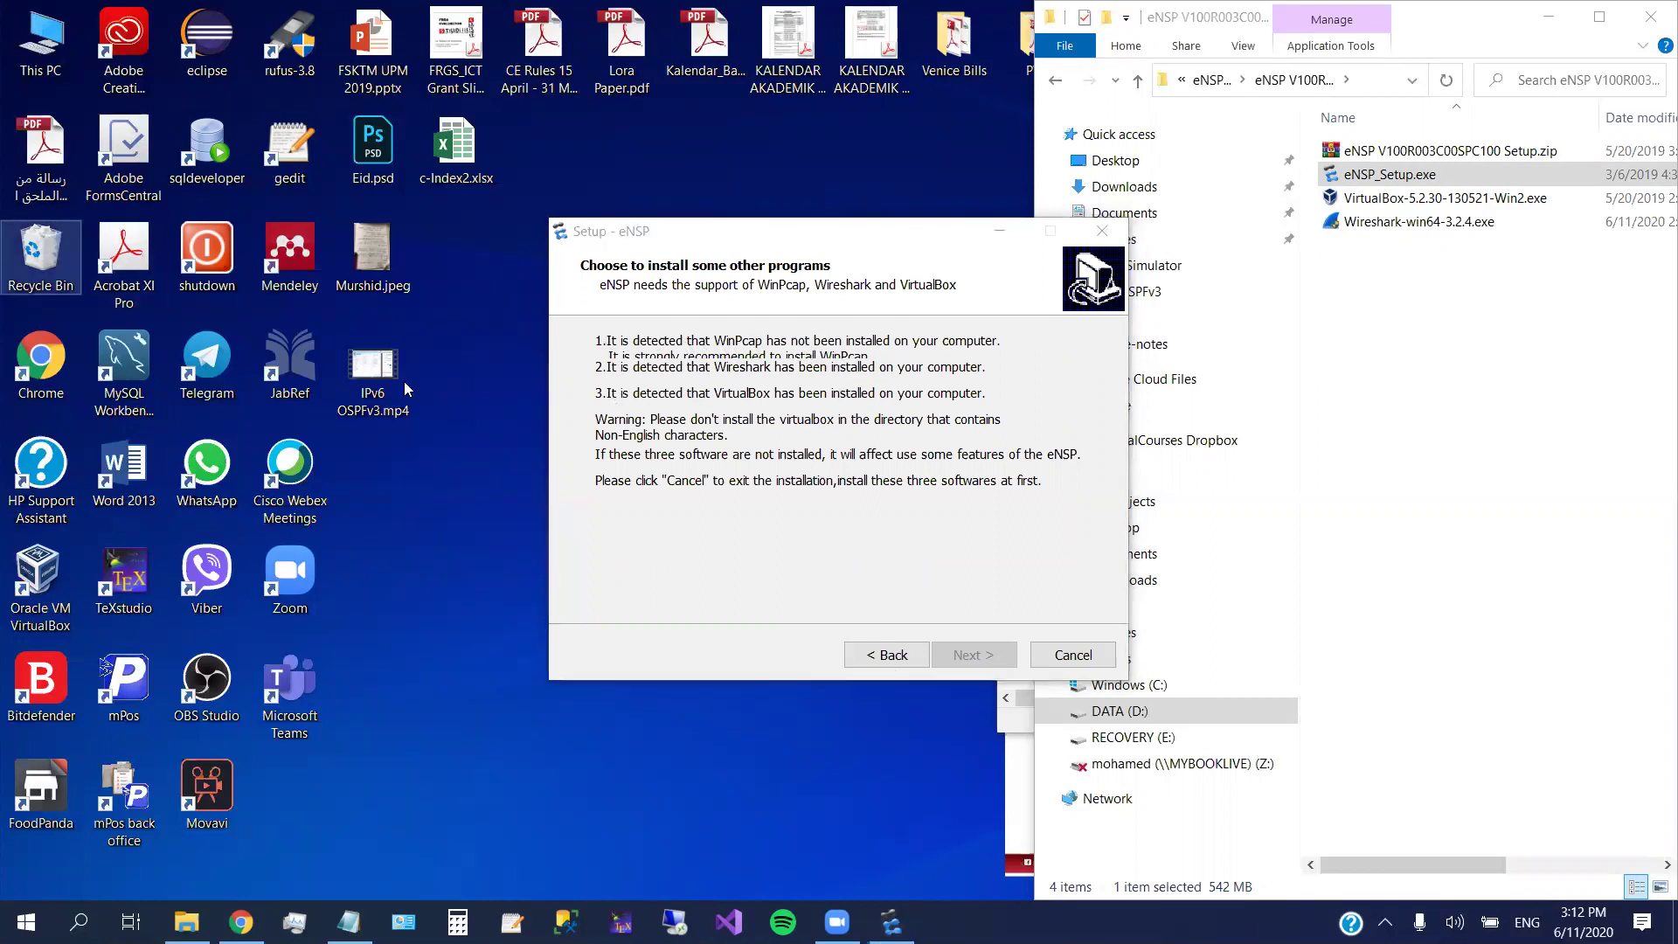
double_click(45, 237)
click(535, 153)
right_click(535, 154)
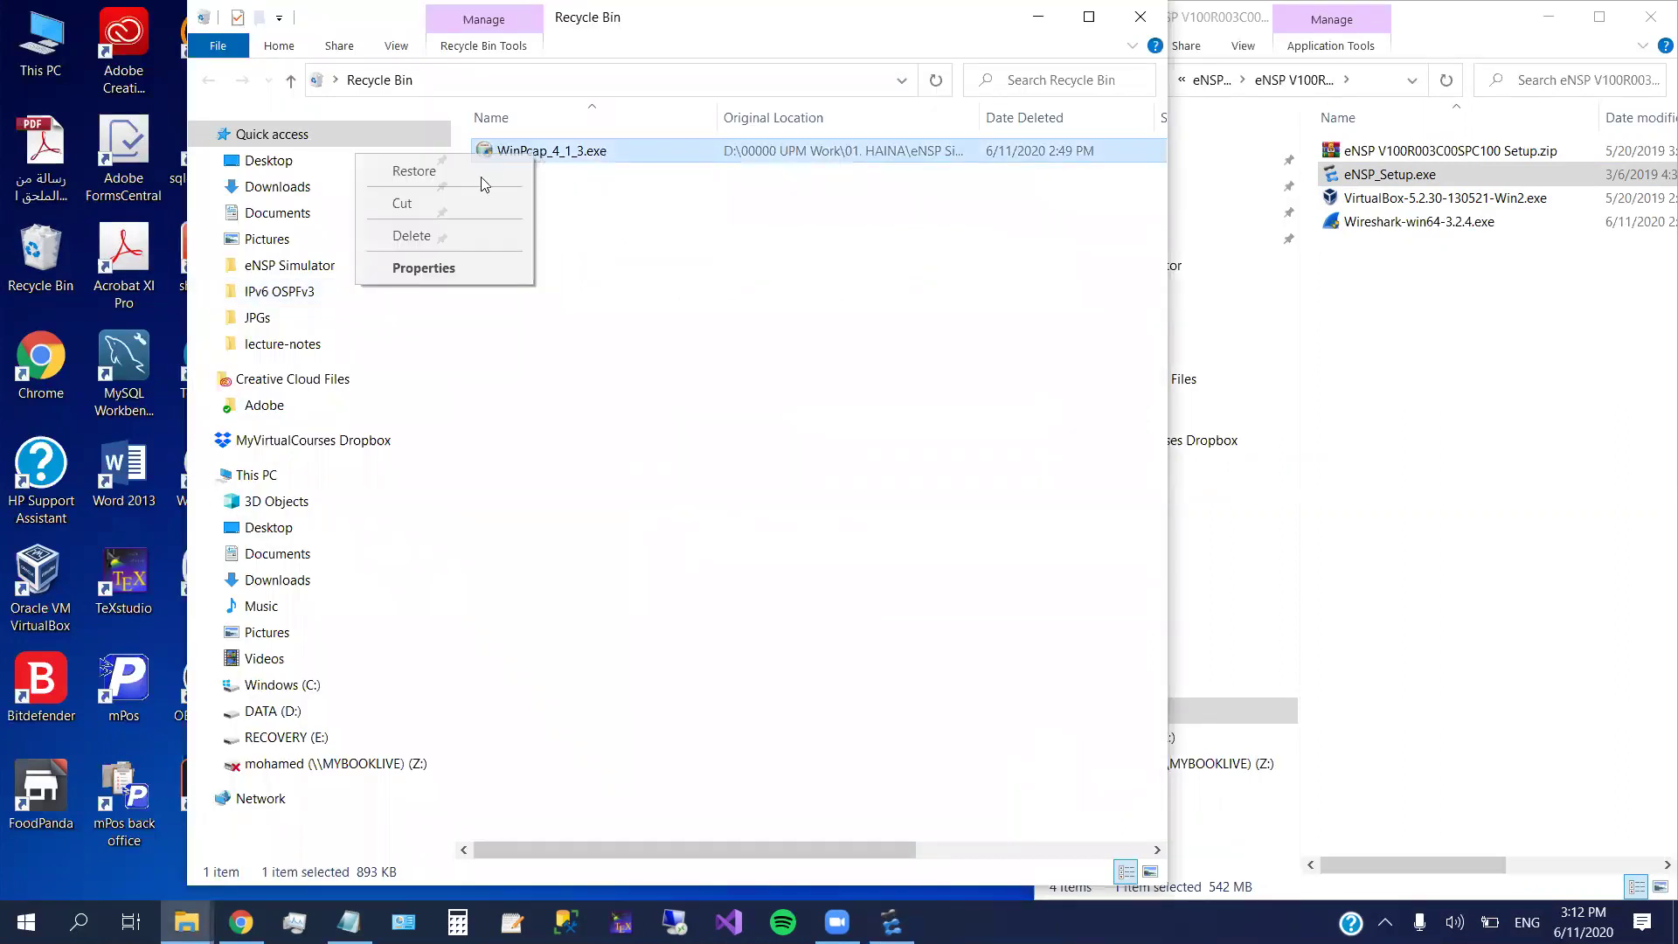
click(423, 169)
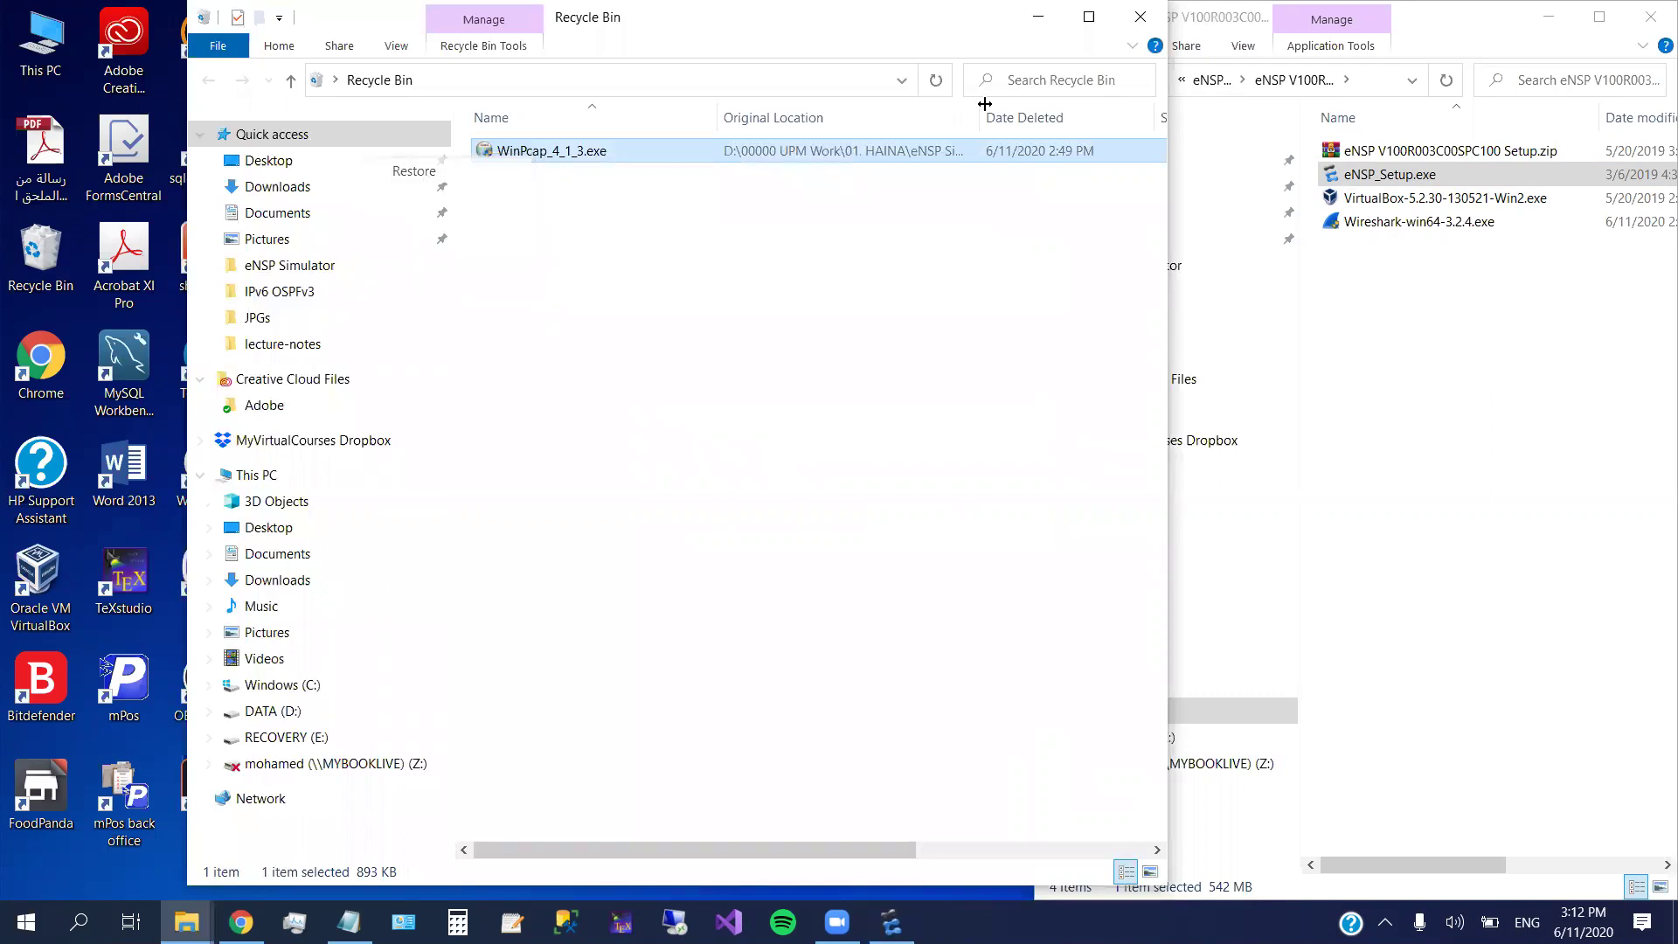
click(1127, 16)
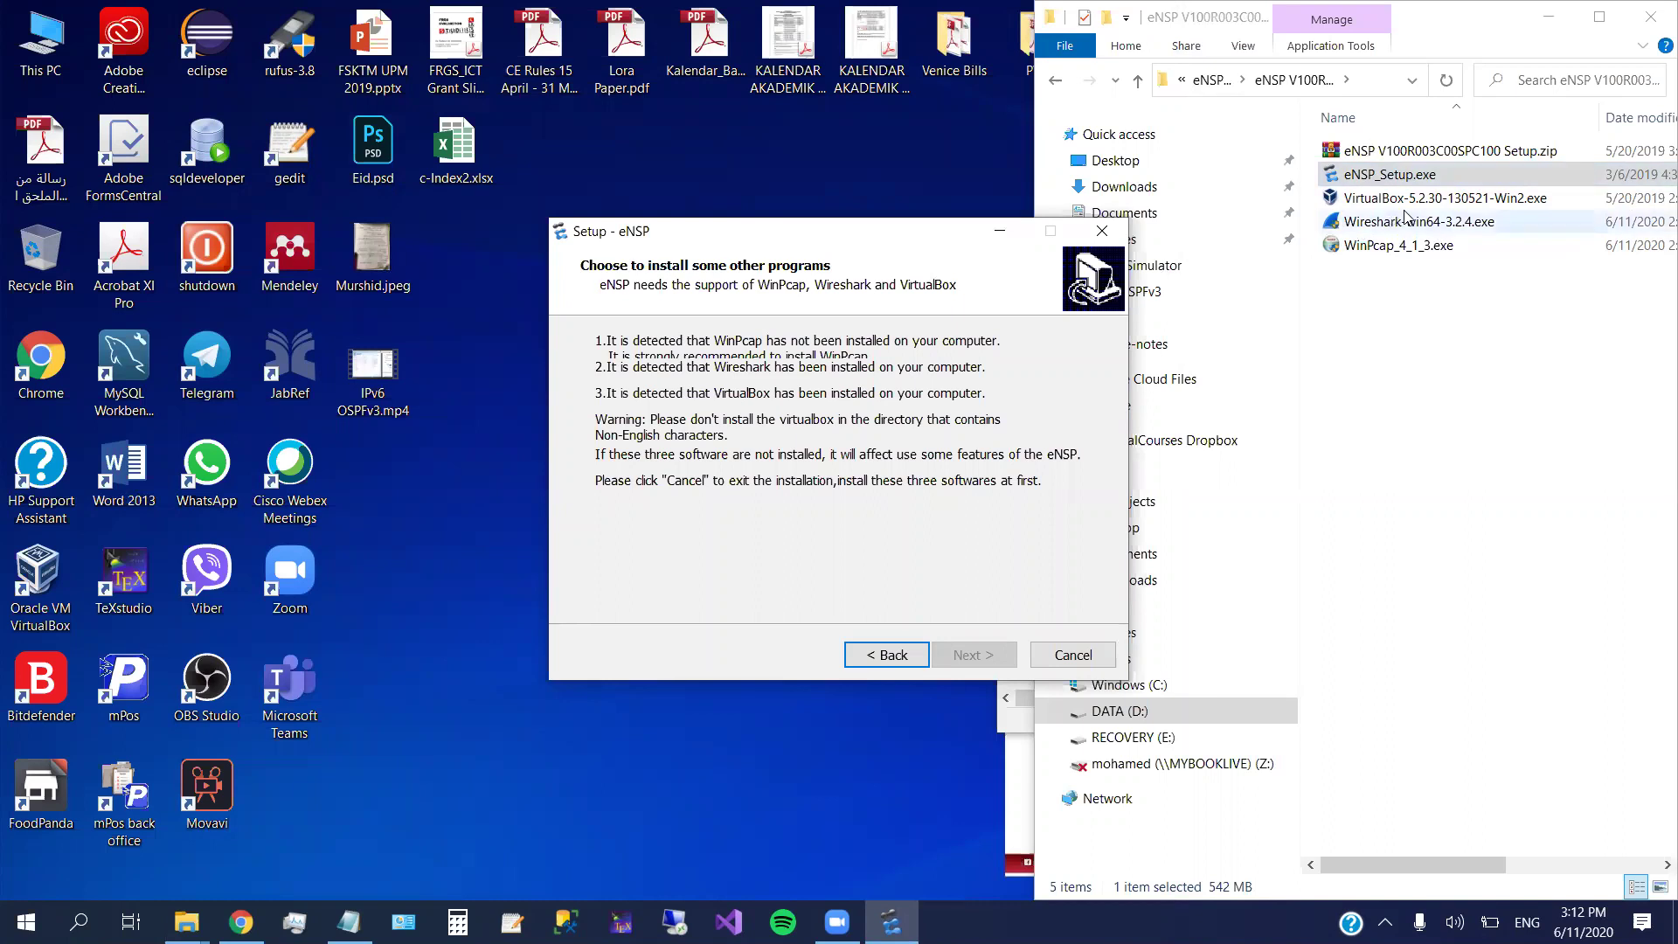
click(1370, 253)
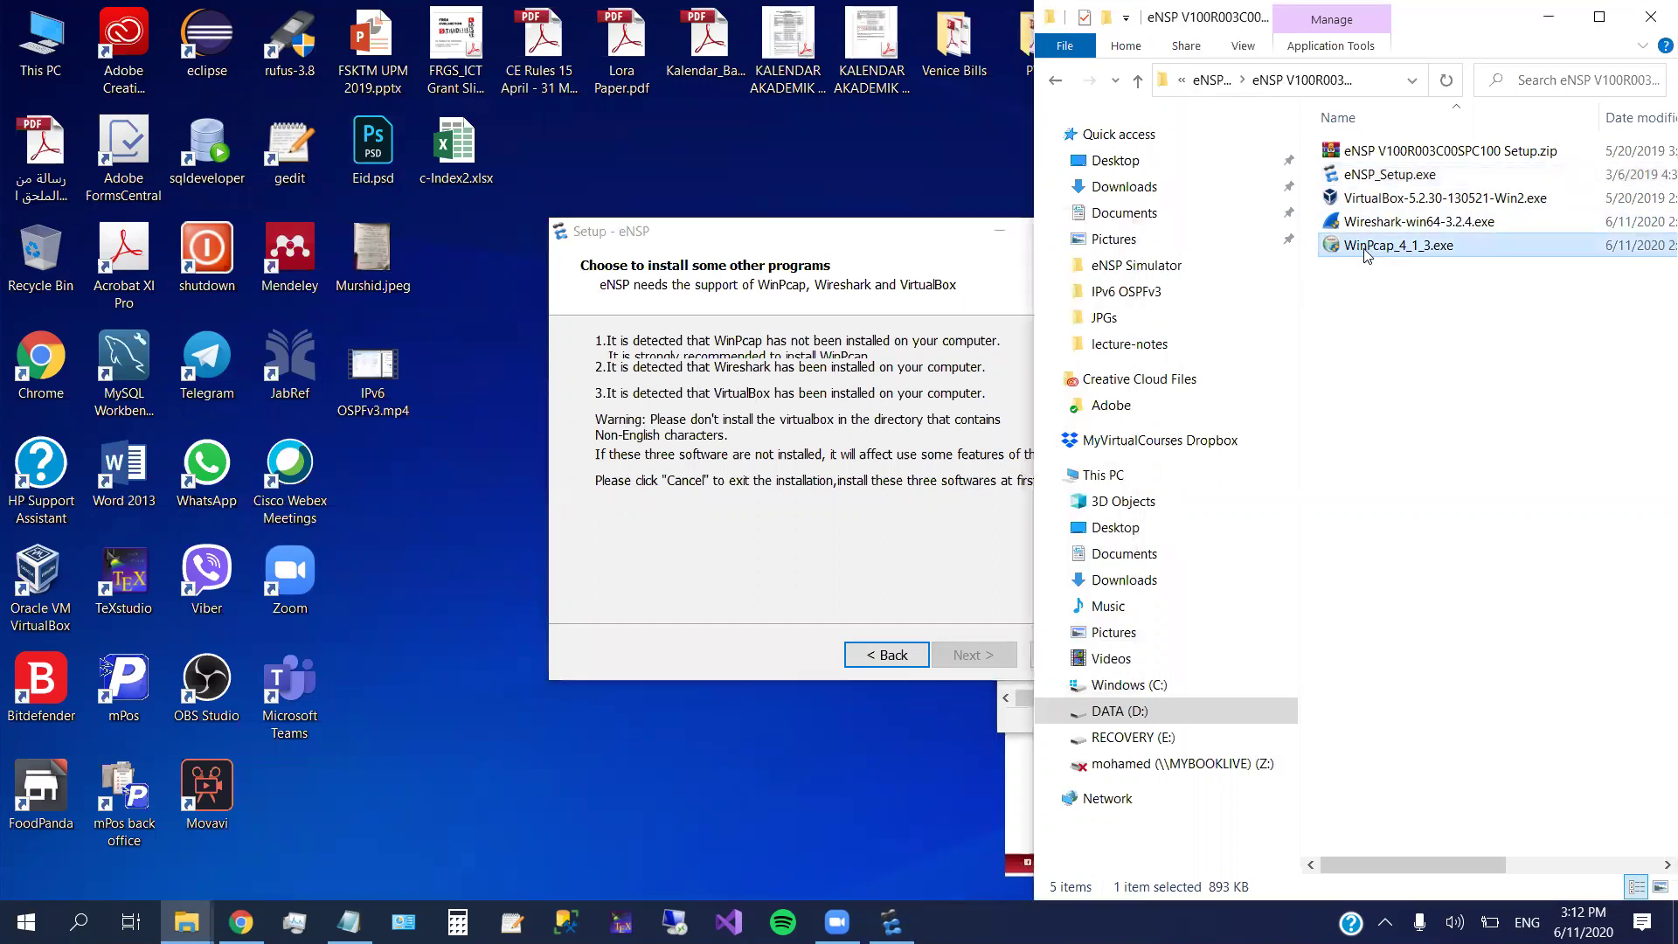
- Launch WinPcap_4_1_3.exe and quit the unfinished eNSP setup
double_click(1361, 246)
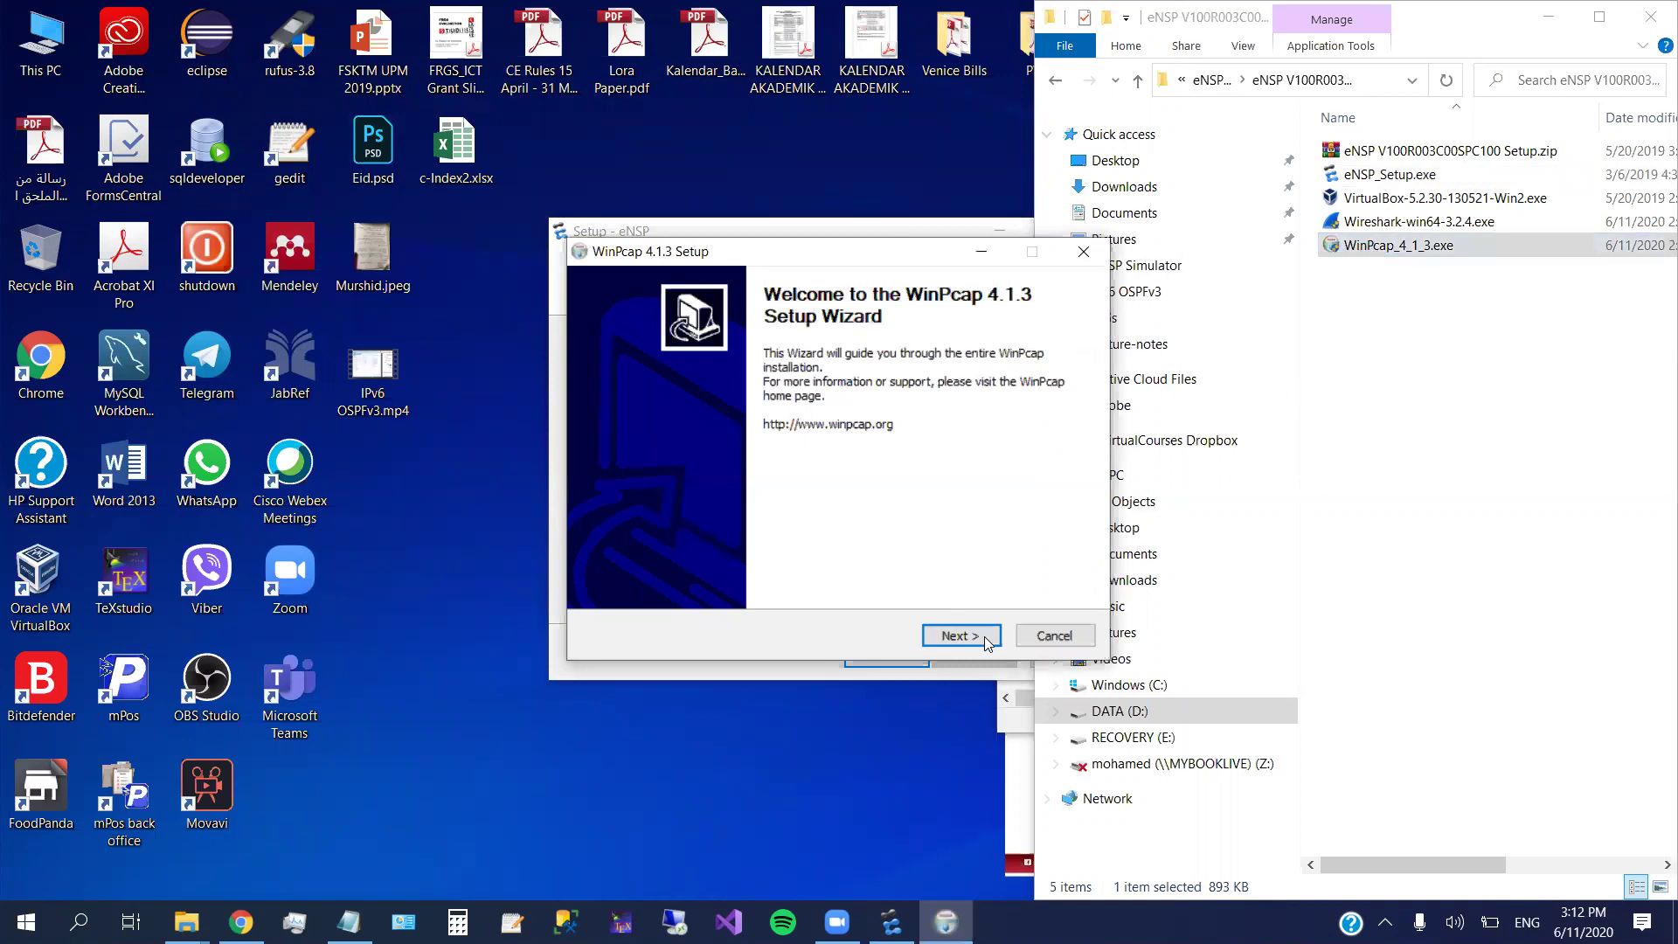
click(761, 665)
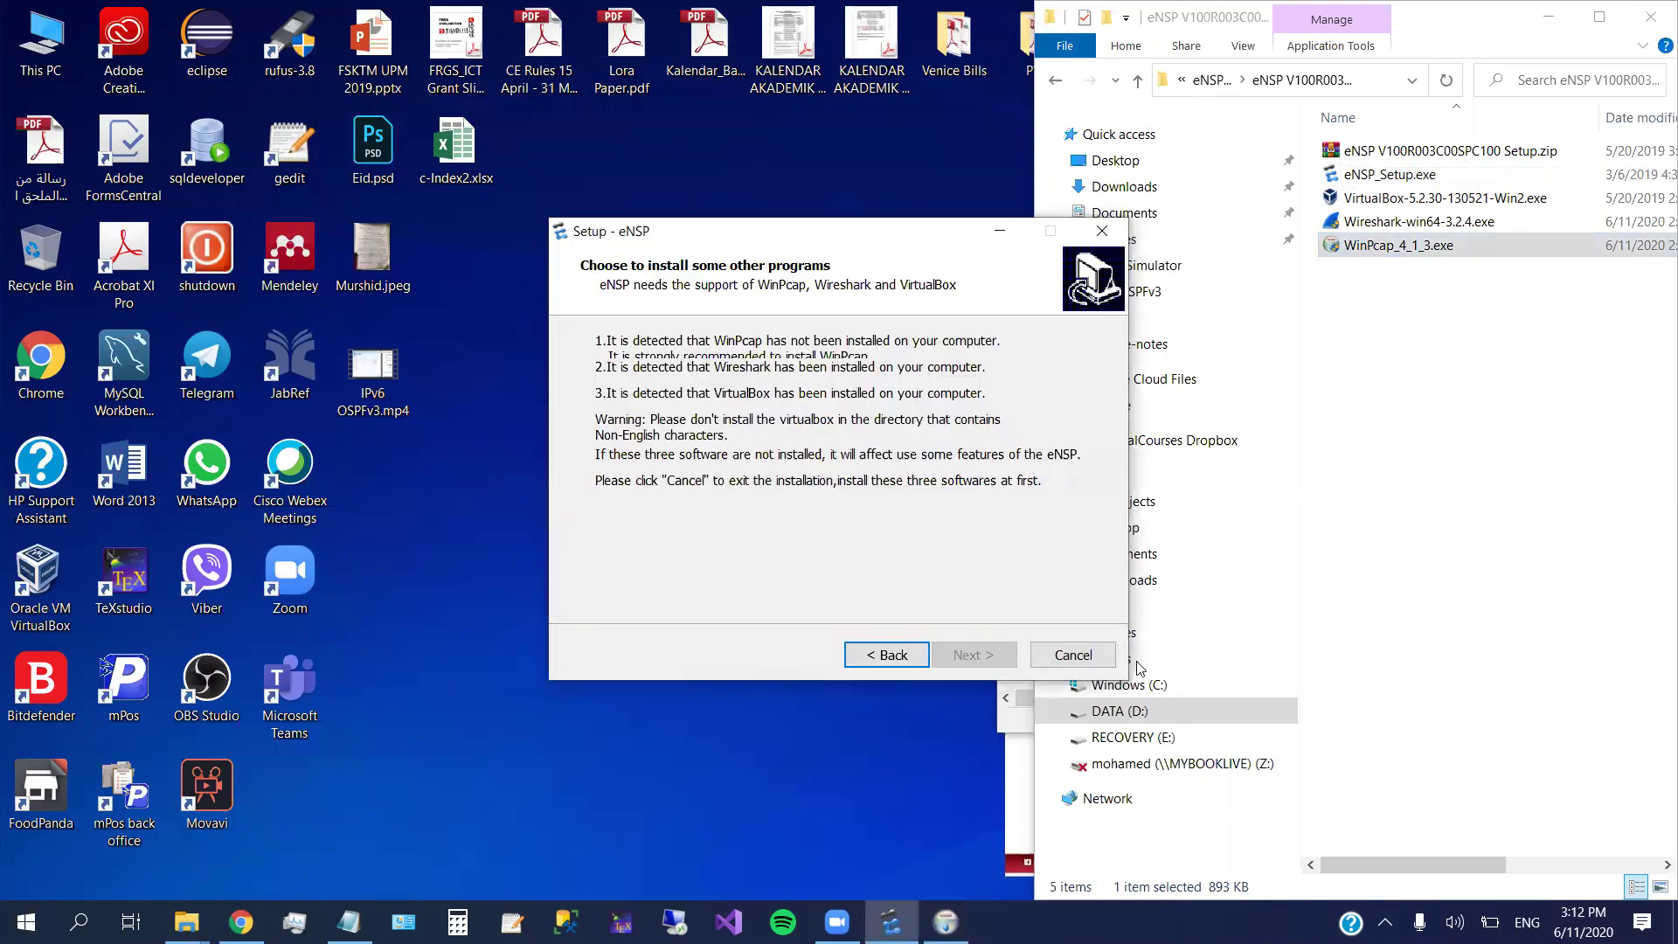
click(1073, 655)
click(937, 571)
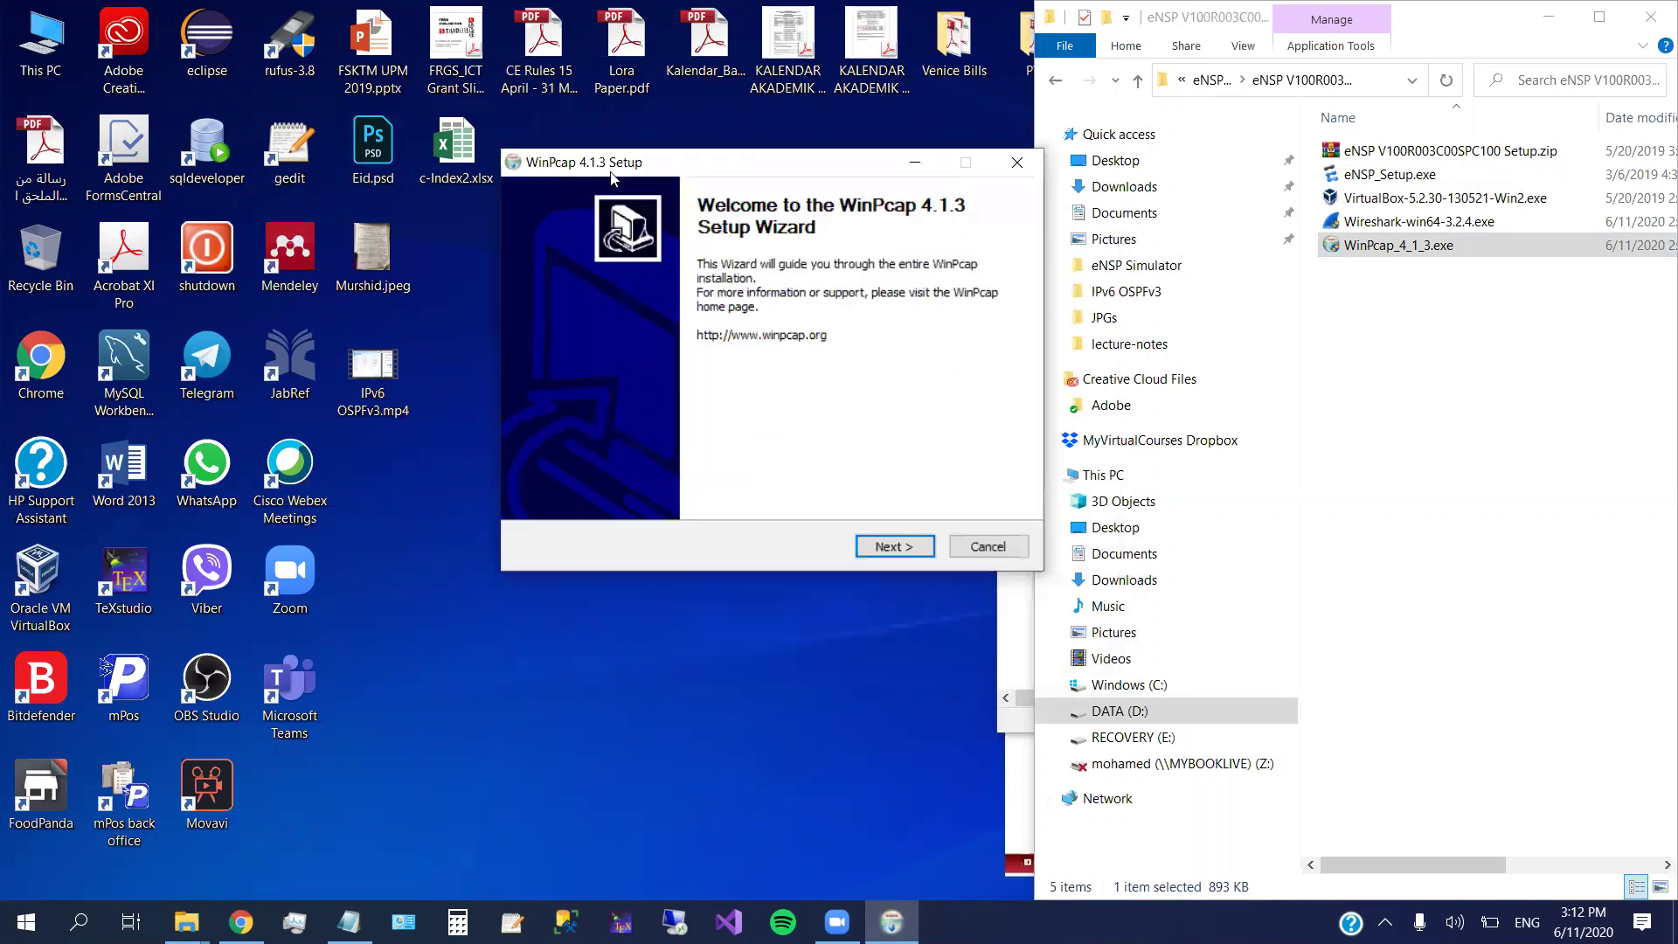
- Install WinPcap 4.1.3 with its driver starting at boot, then close the wizard
click(894, 545)
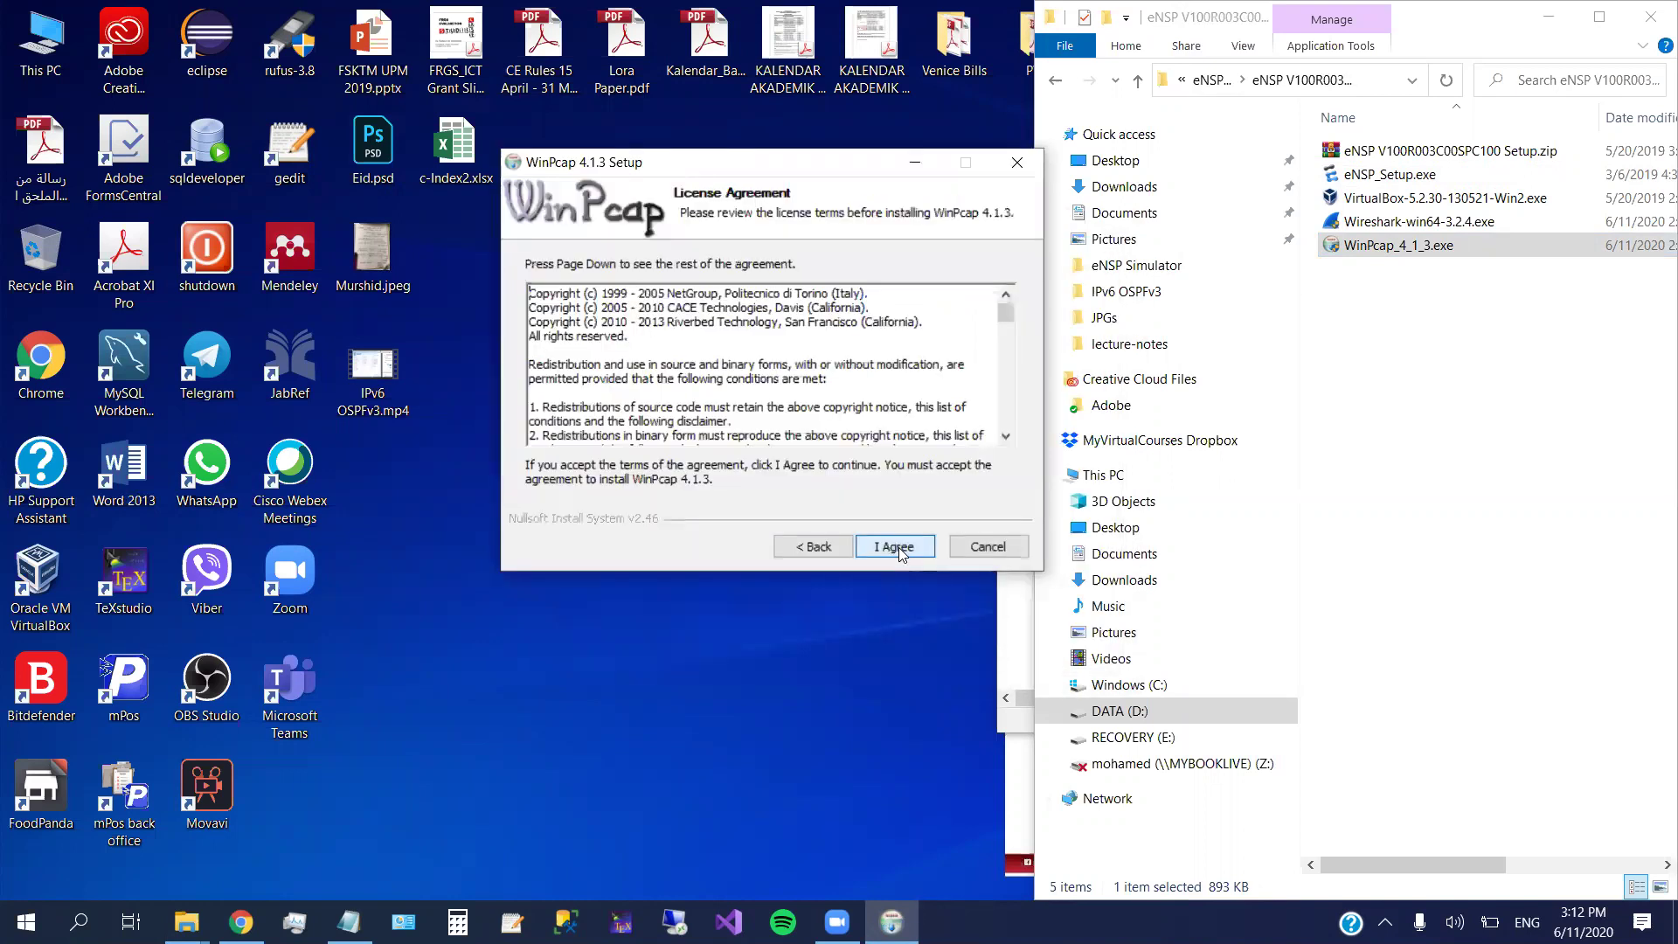
click(898, 547)
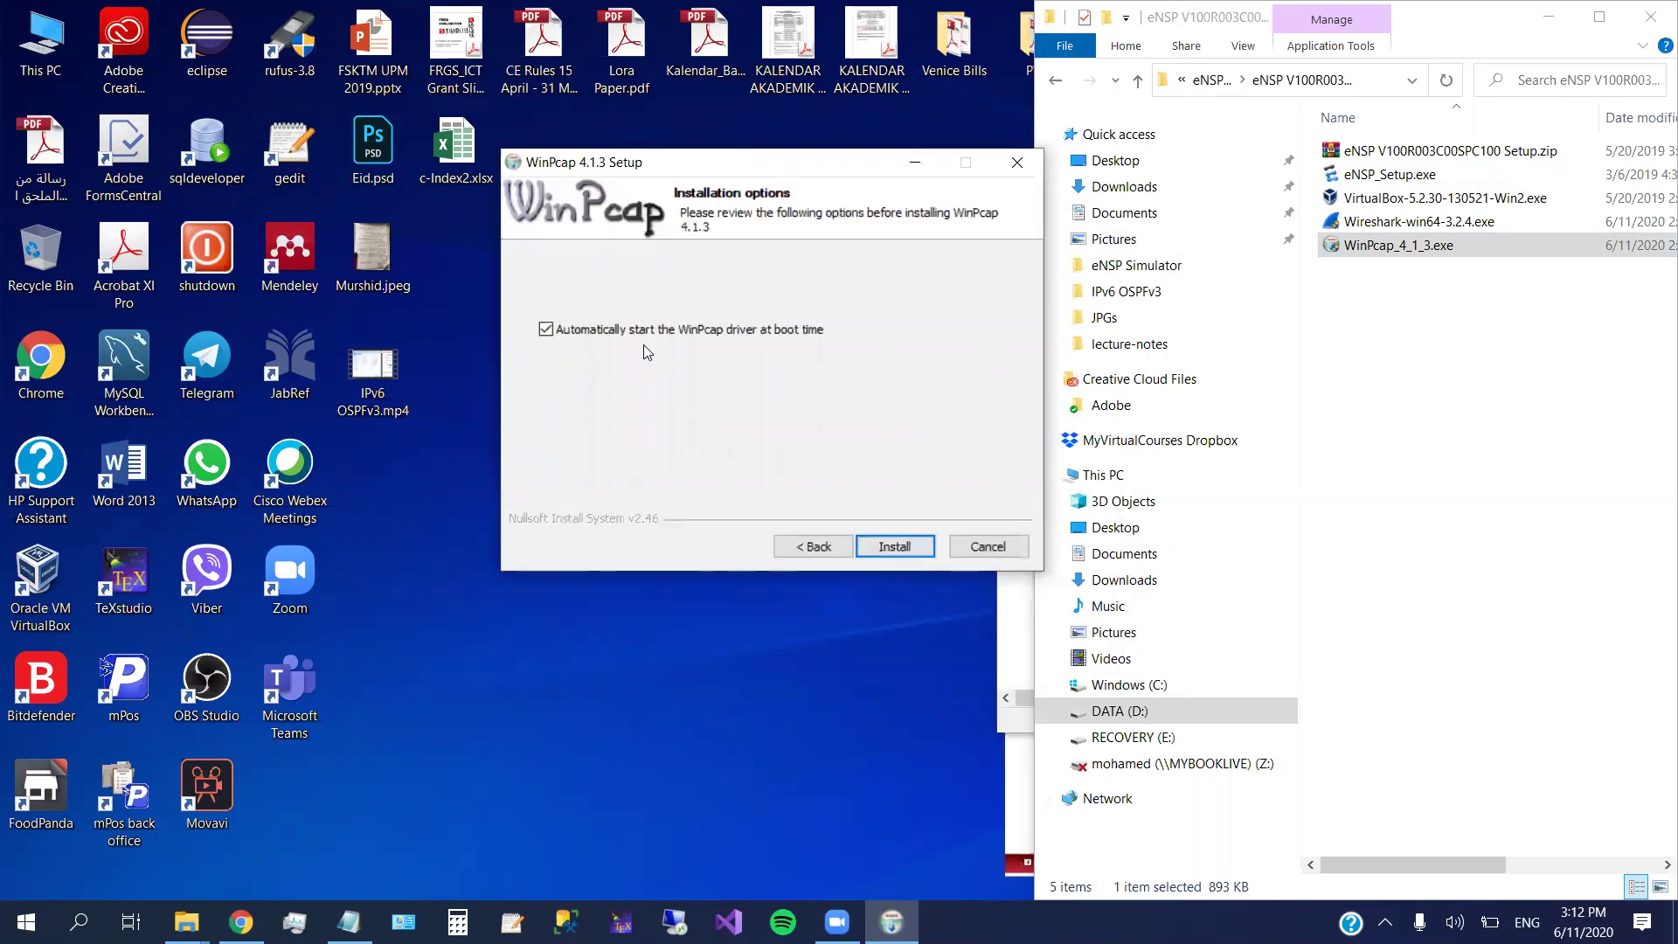
click(893, 547)
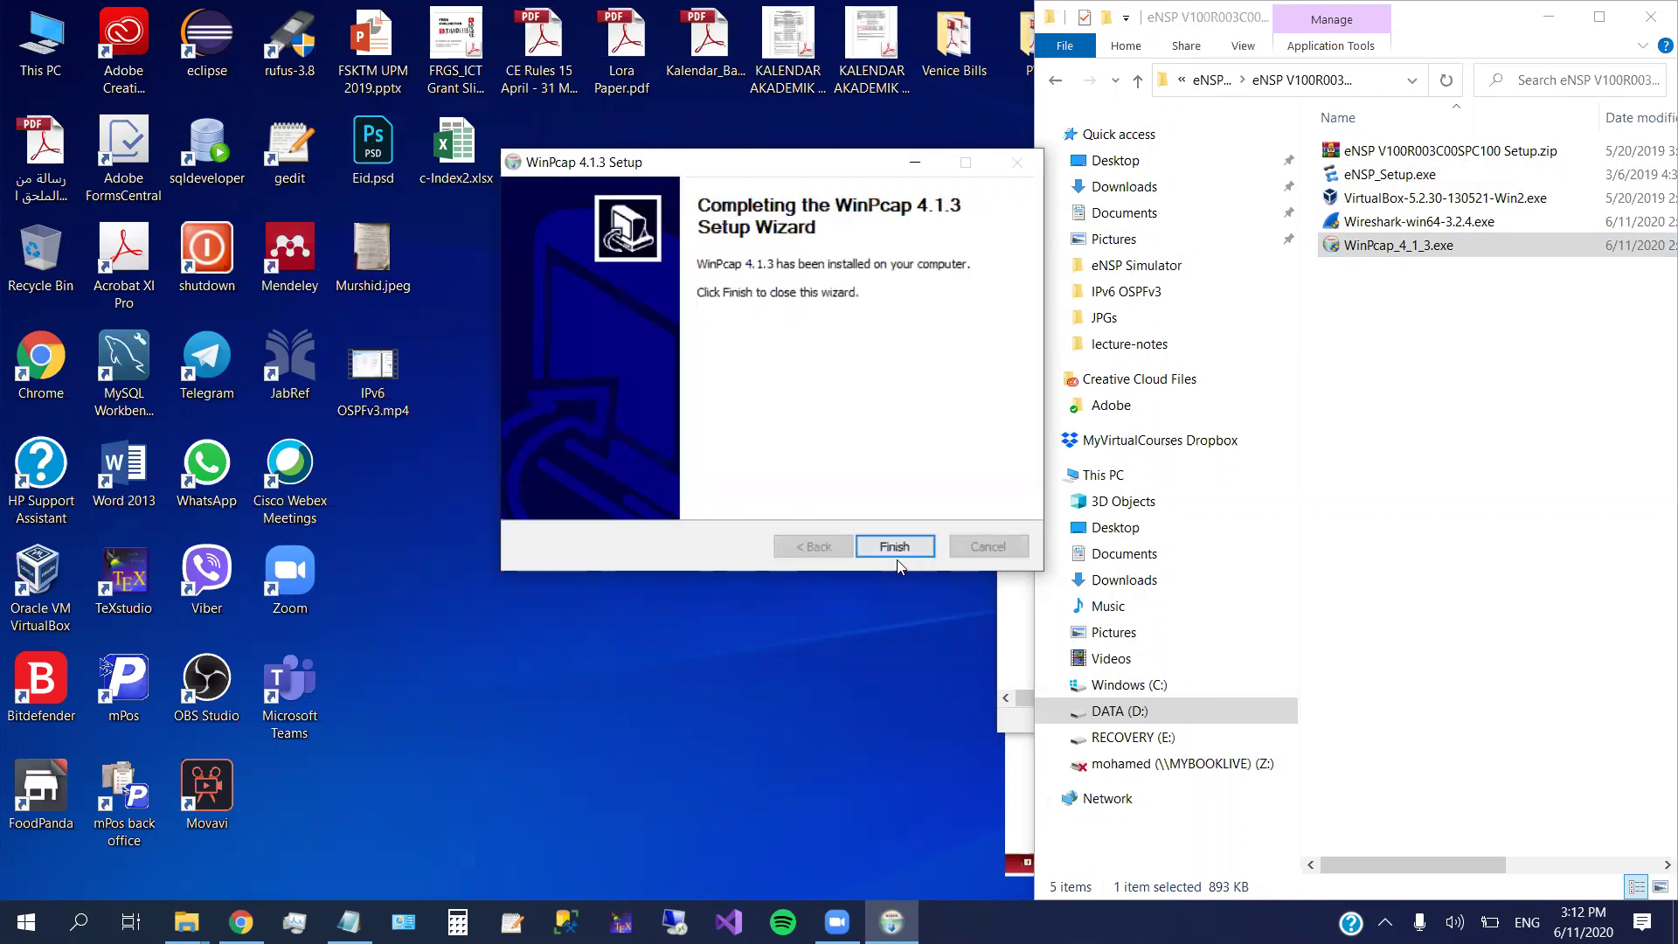
click(892, 545)
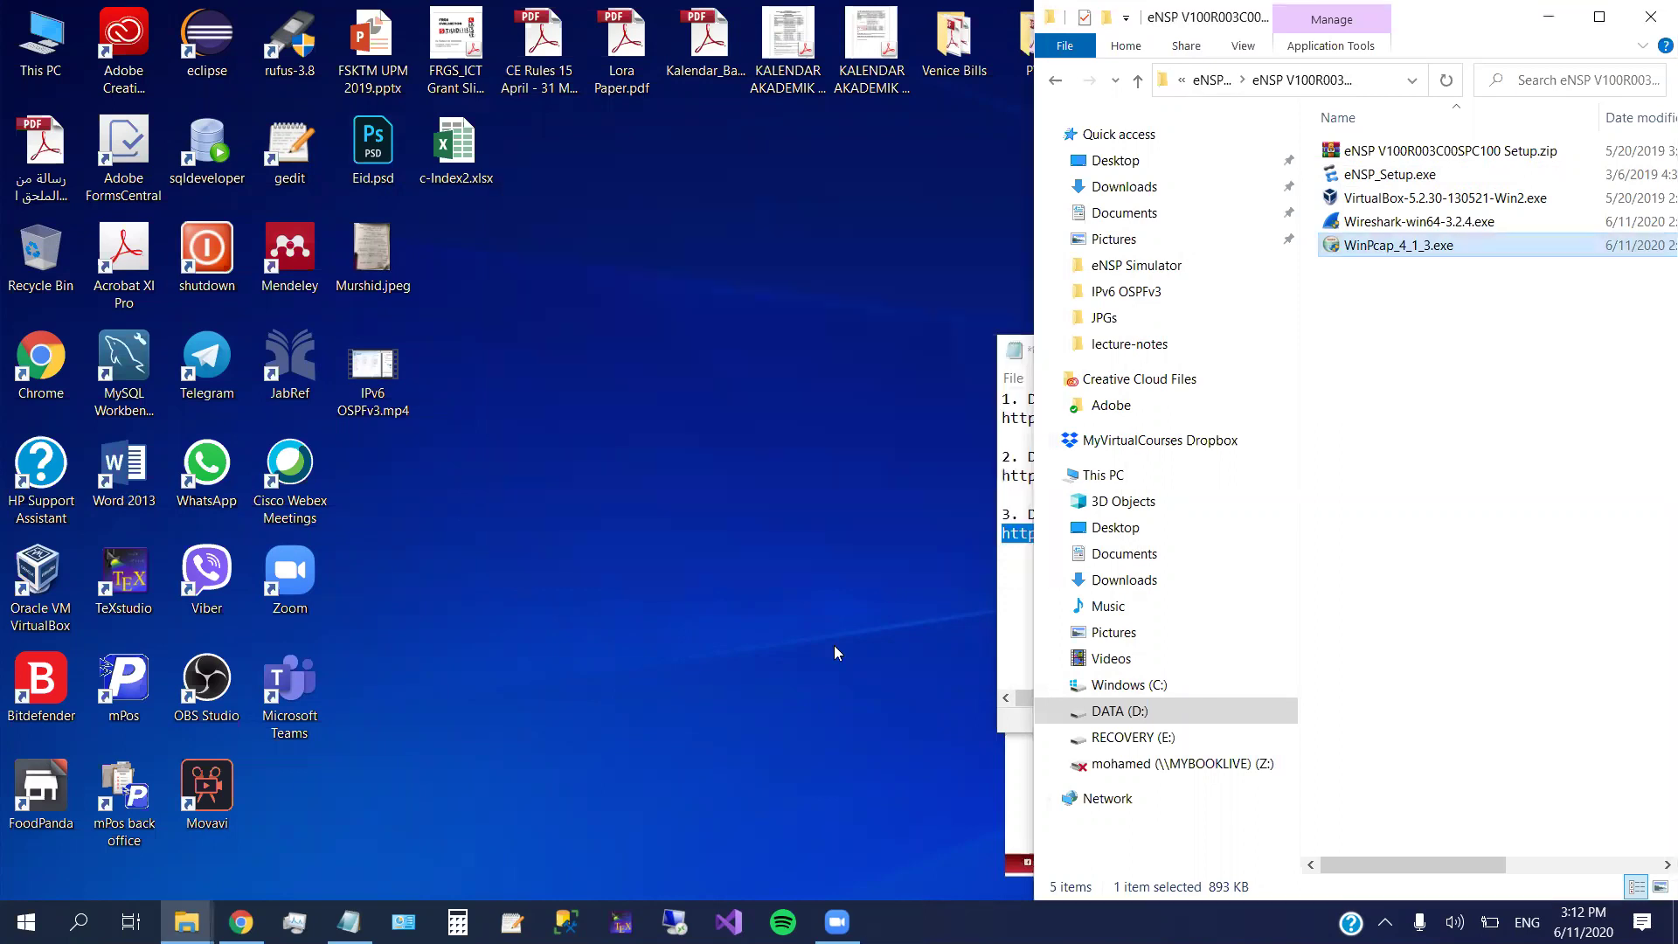
- Relaunch the eNSP installer and open Chrome's browsing history in a new maximized tab
double_click(1368, 180)
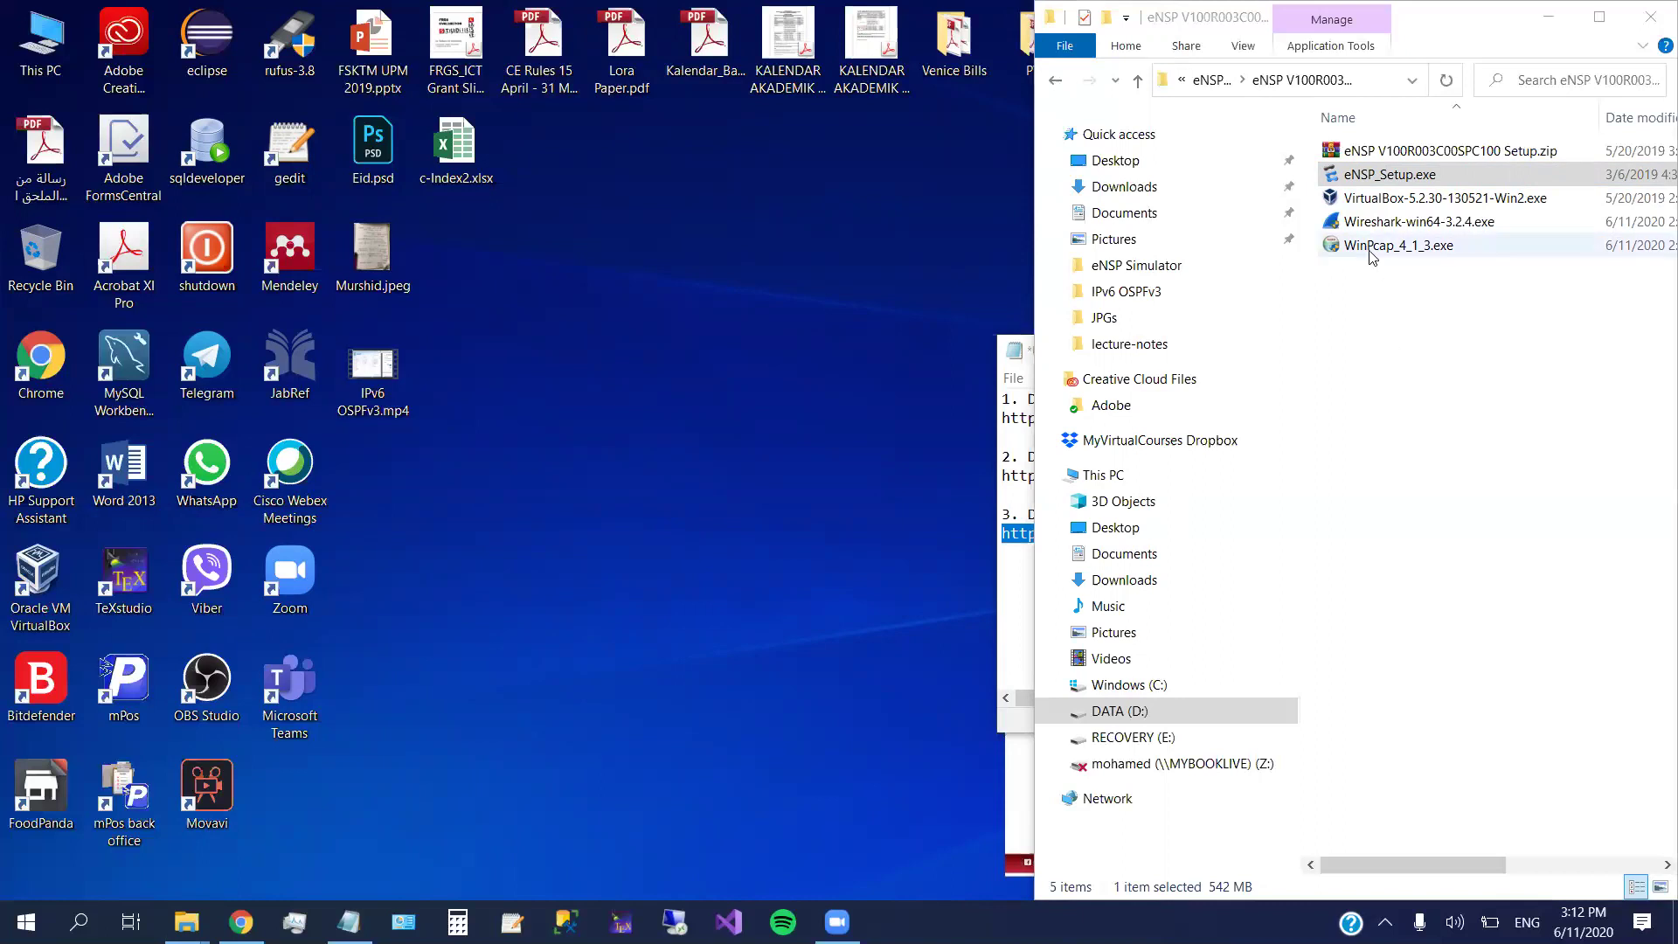
click(241, 922)
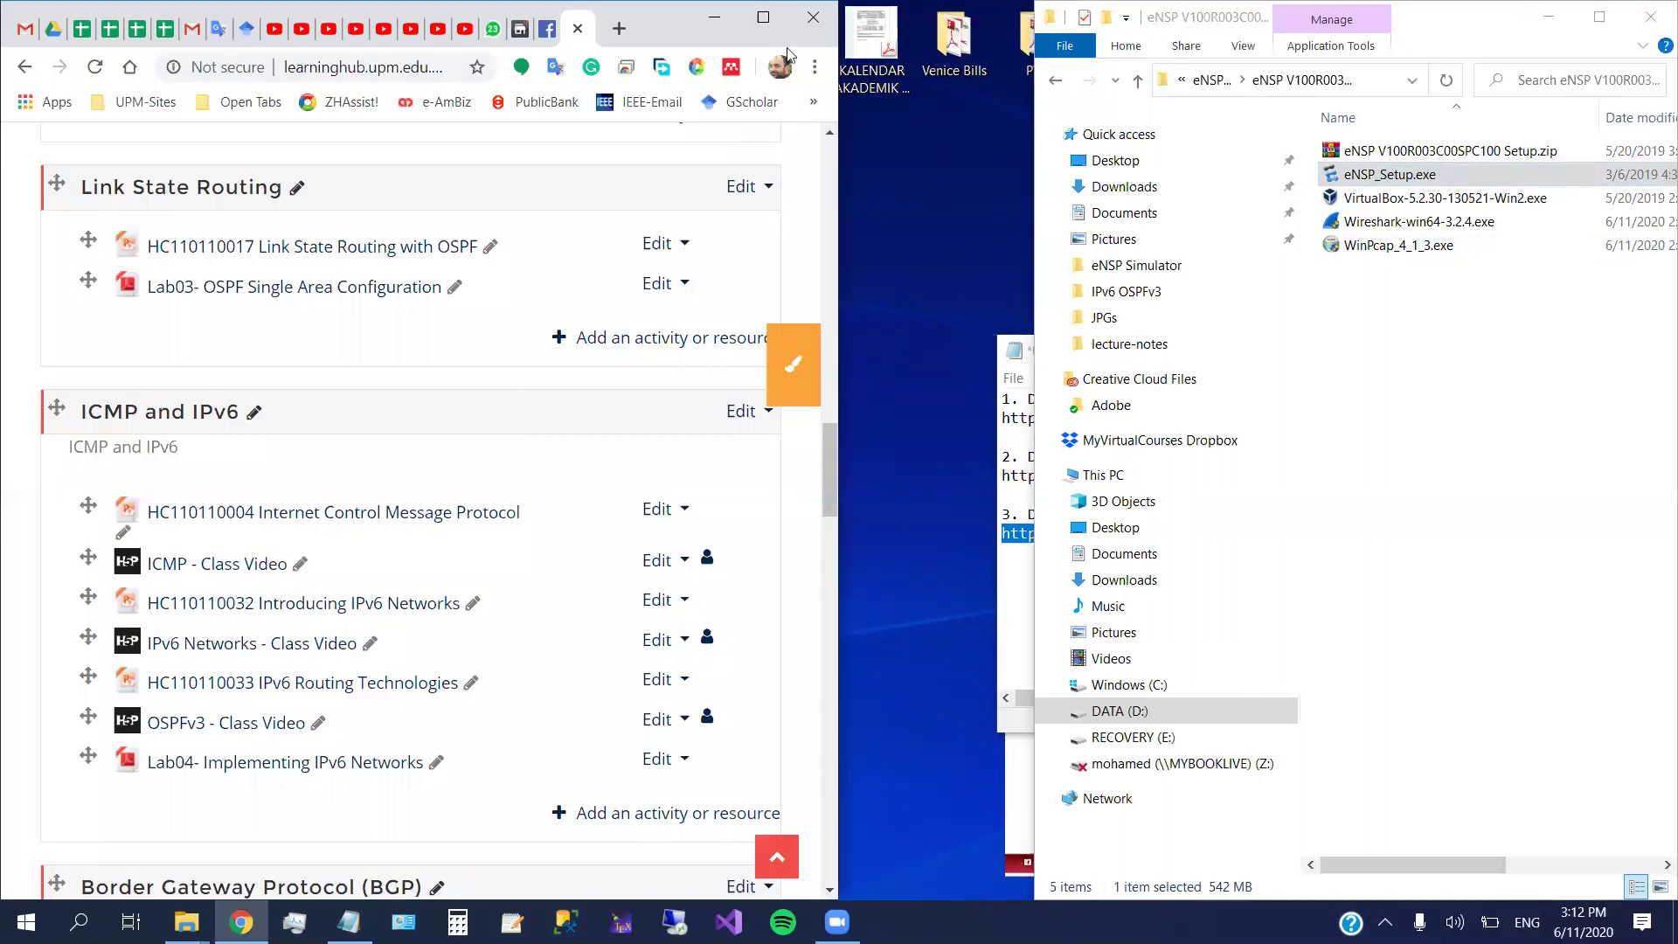
click(666, 10)
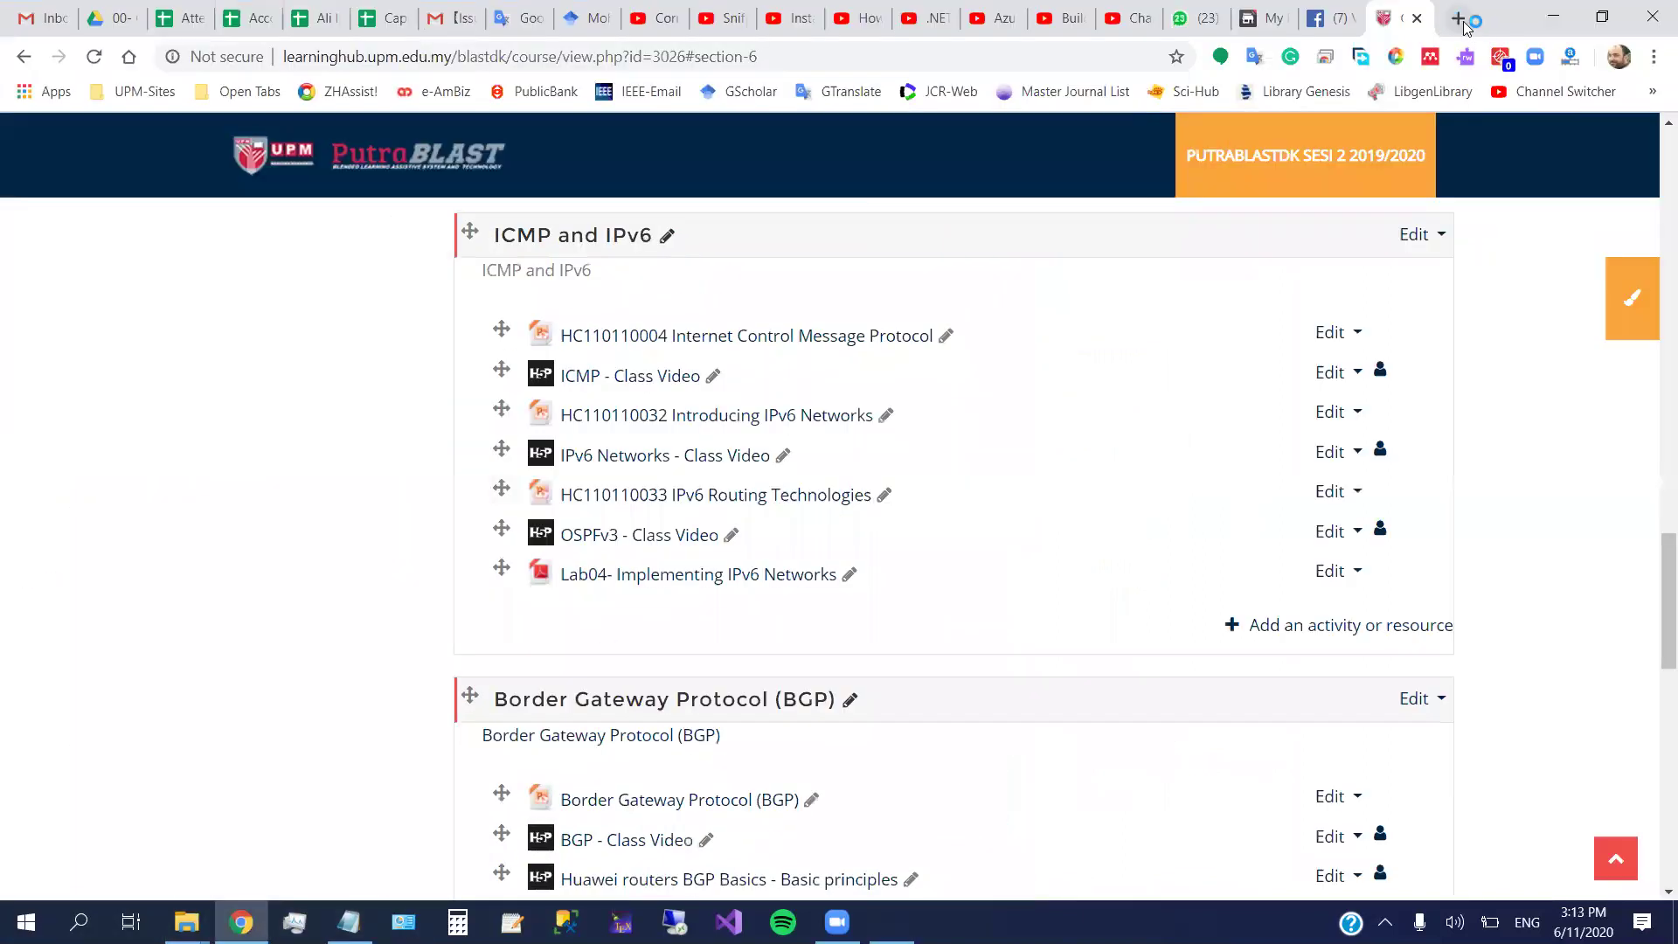
click(1453, 18)
key(ctrl+h)
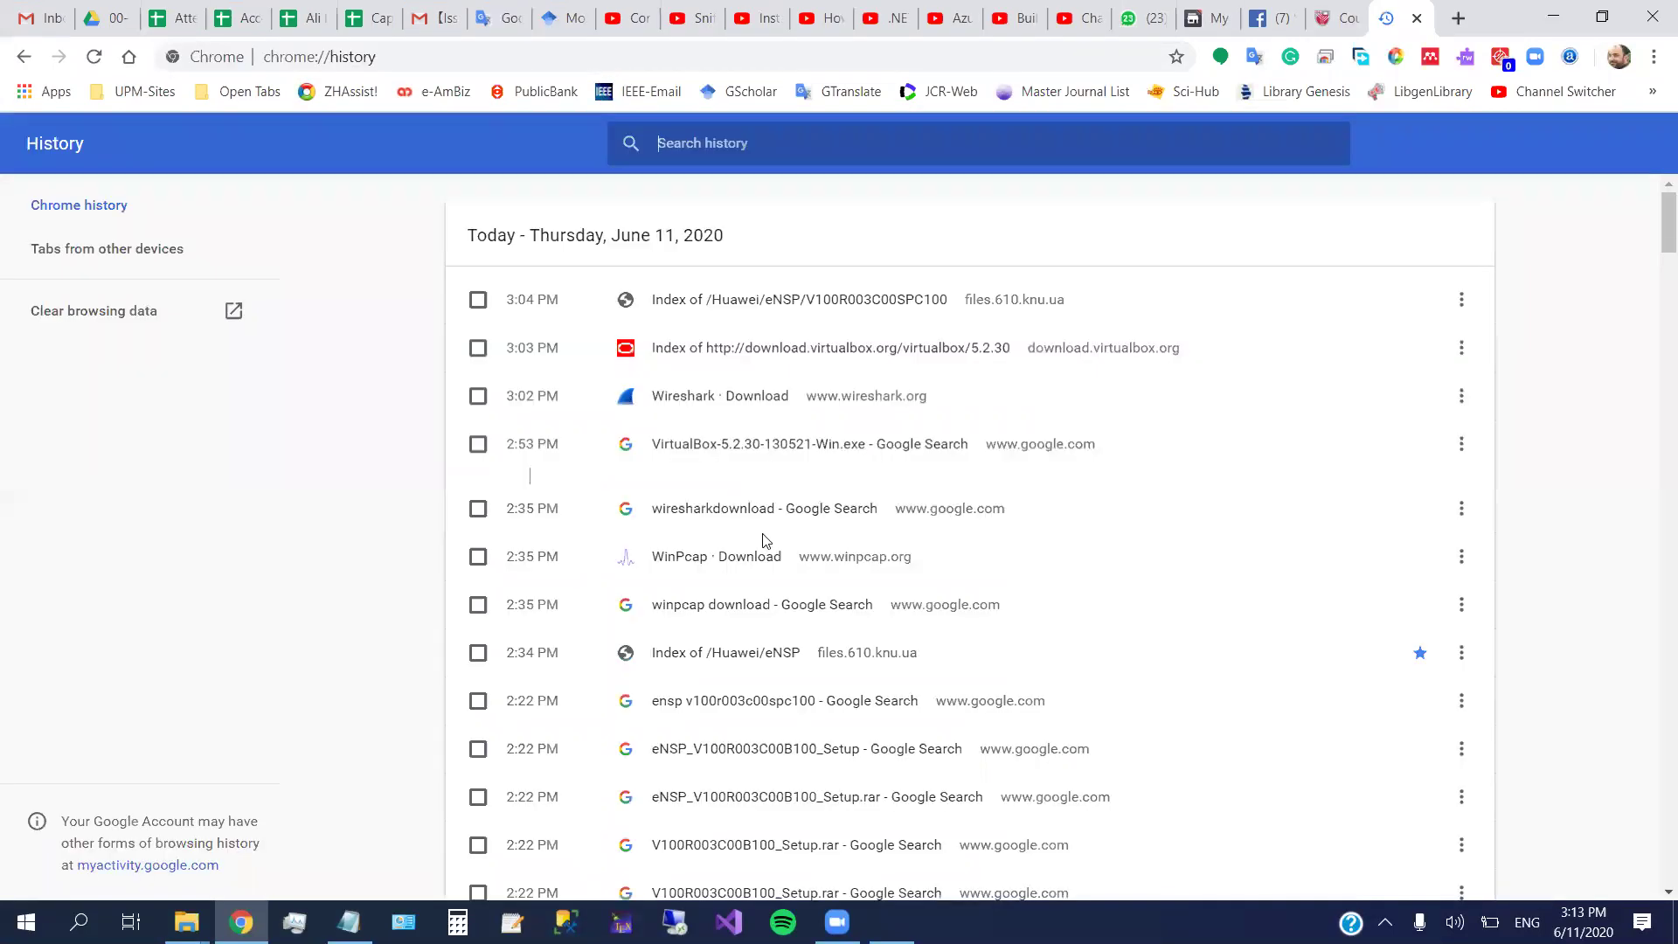
- Reopen the WinPcap download page, highlight the Version 4.1.3 installer line, then minimize Chrome
click(675, 560)
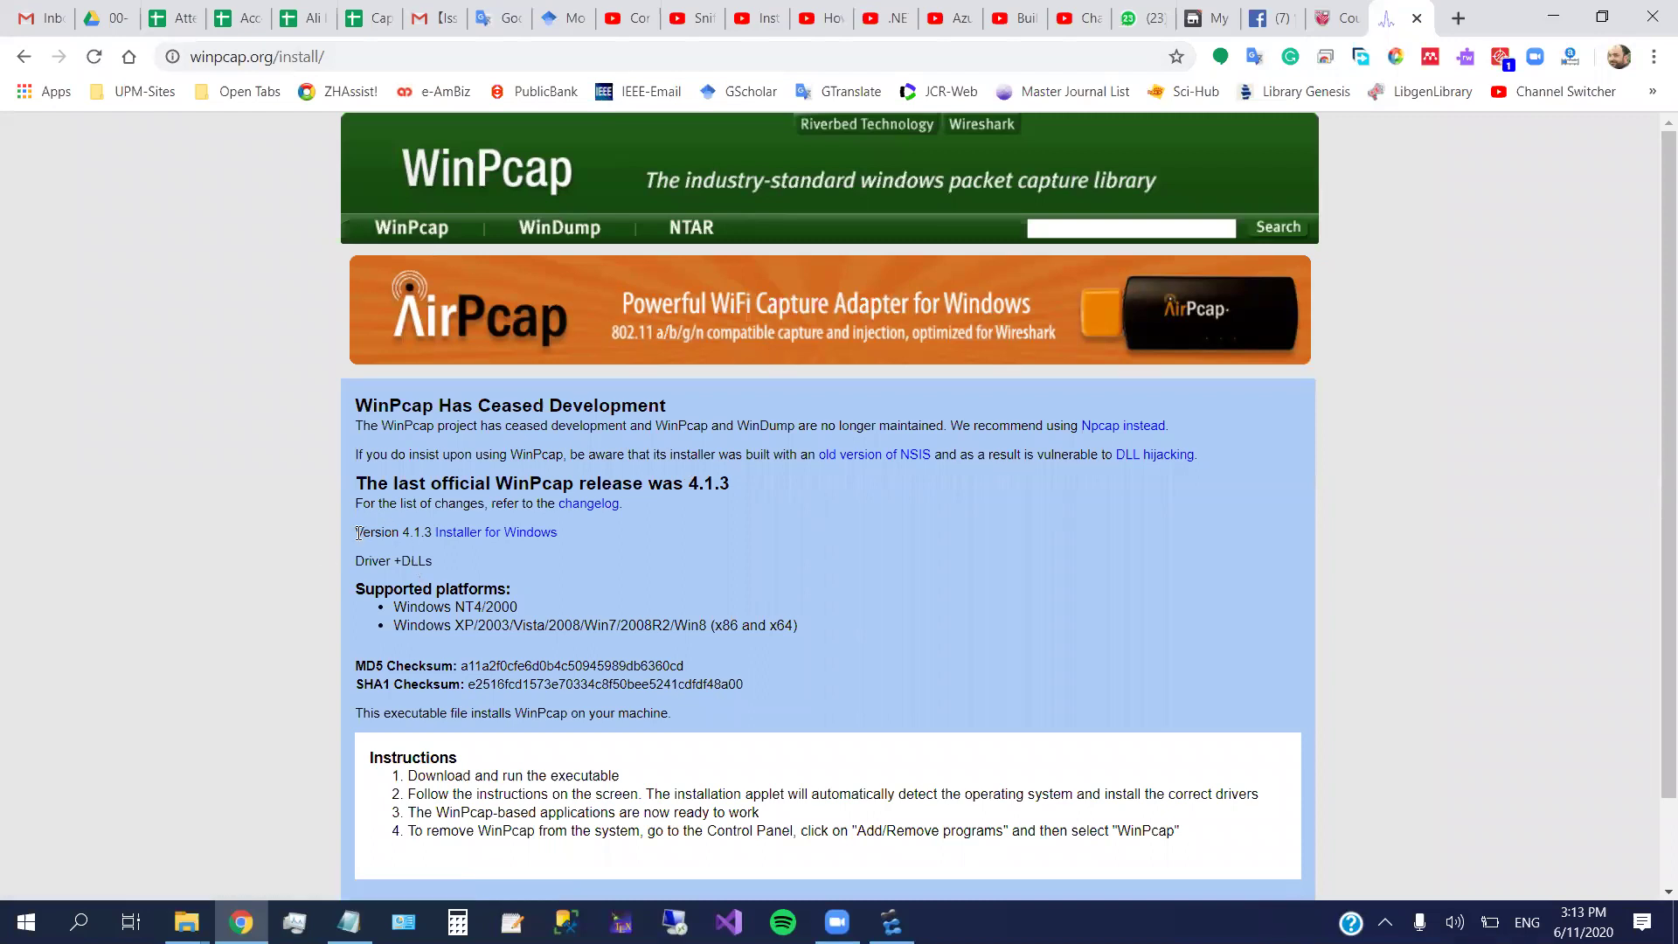
drag(357, 532, 564, 534)
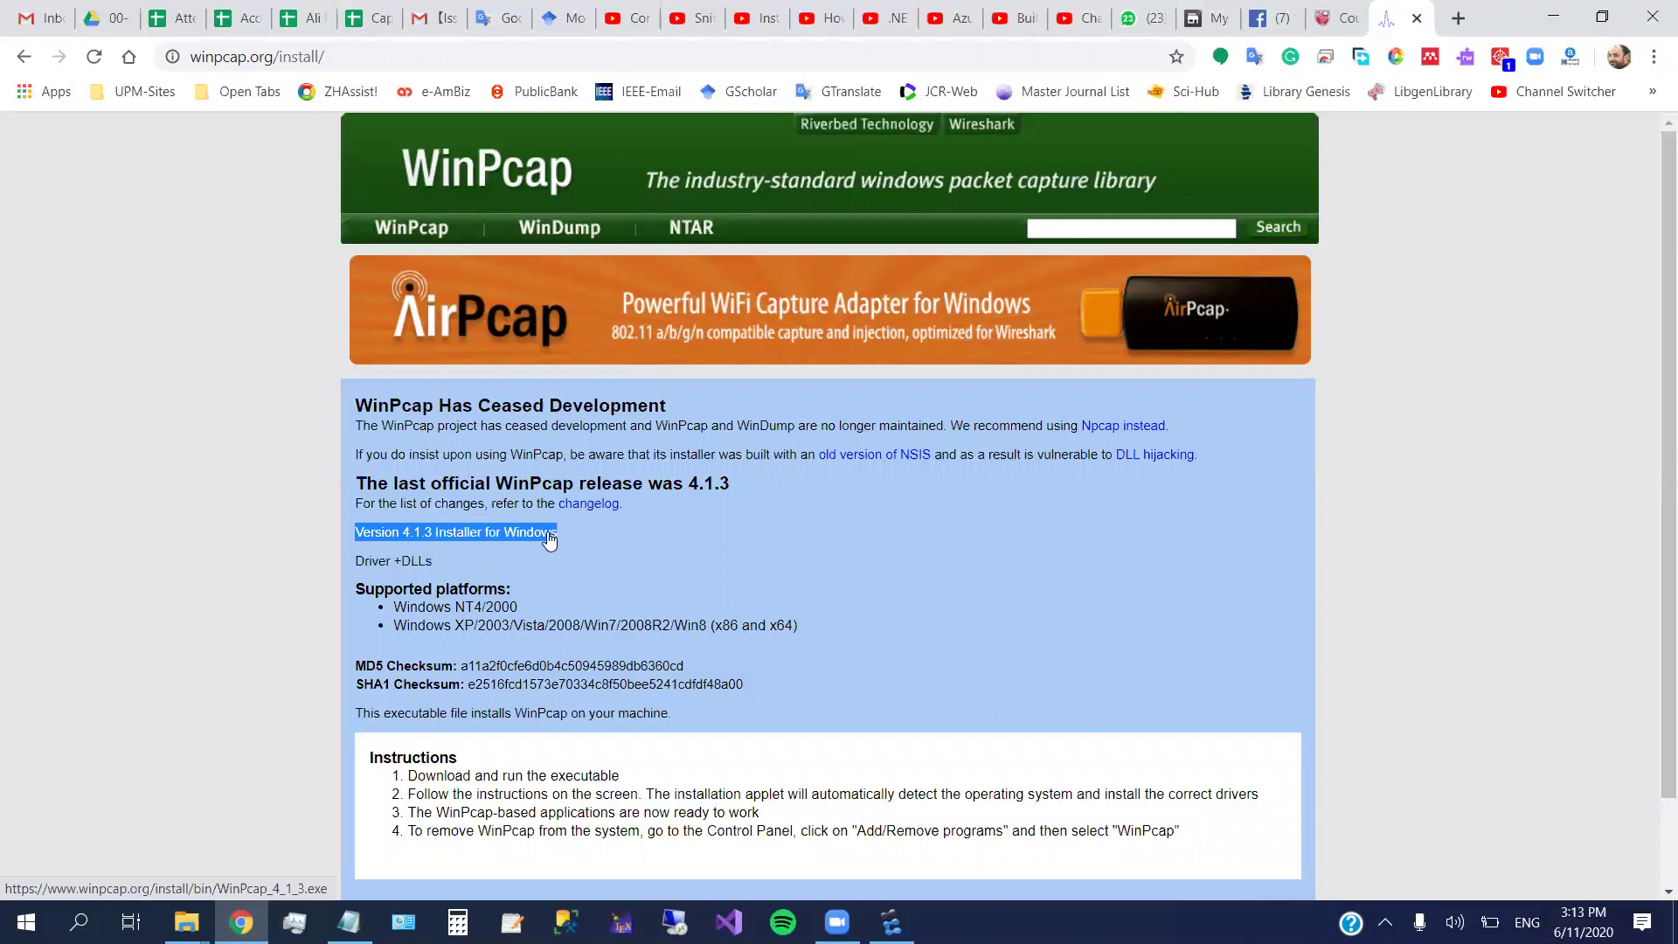
click(682, 505)
click(444, 52)
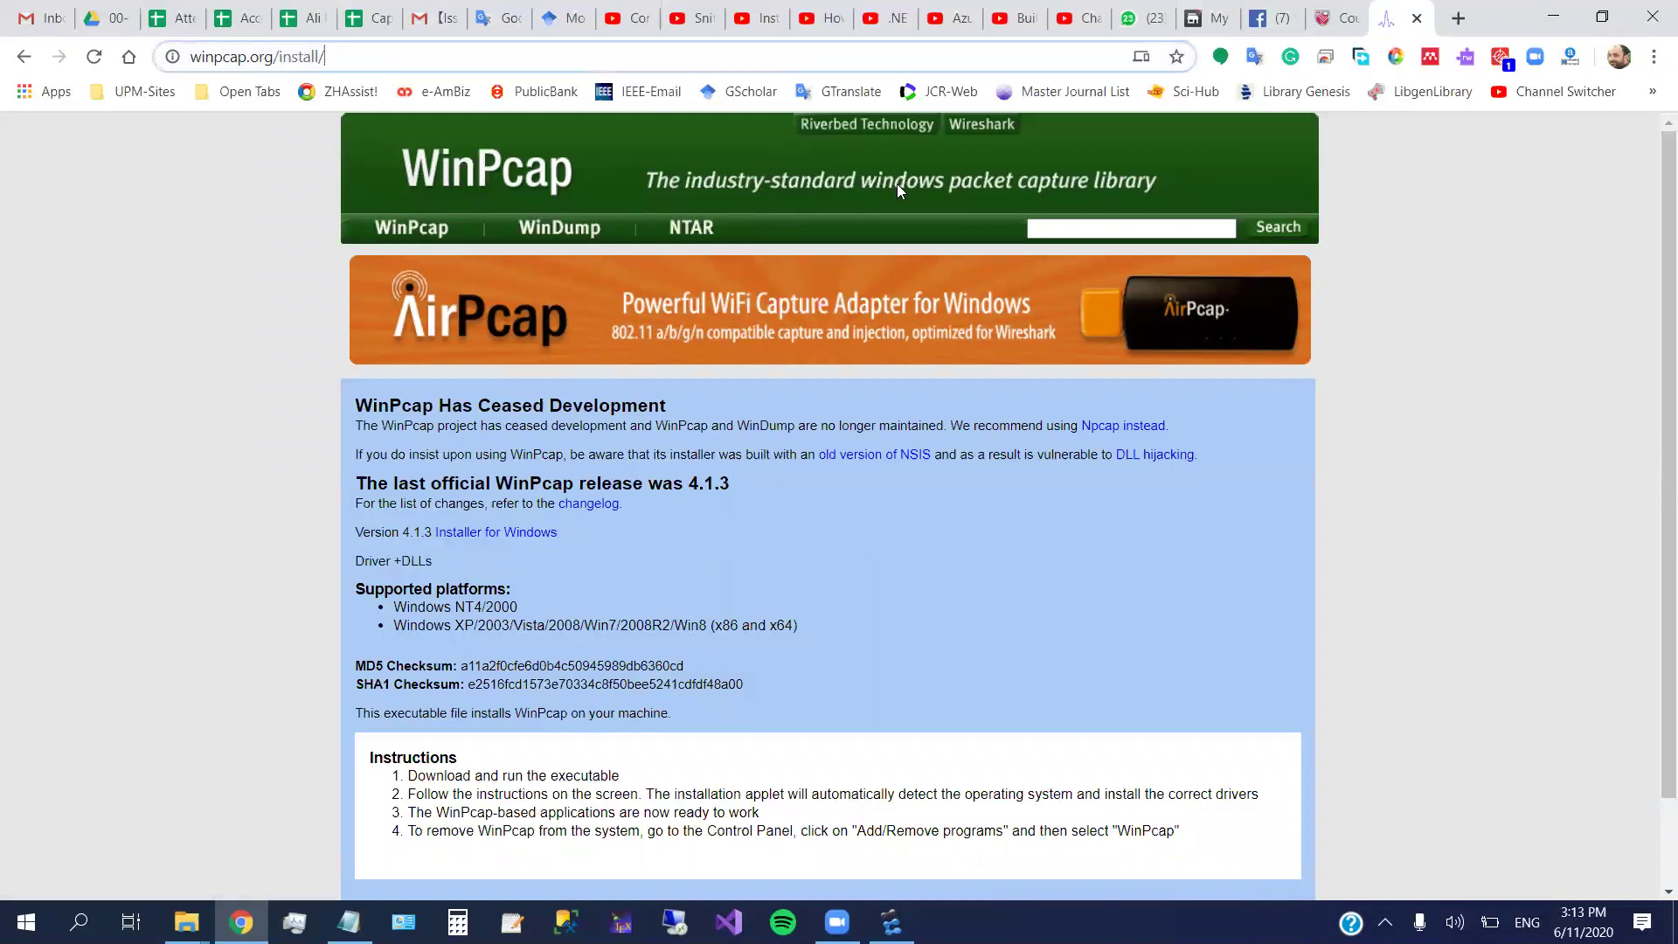
click(1553, 18)
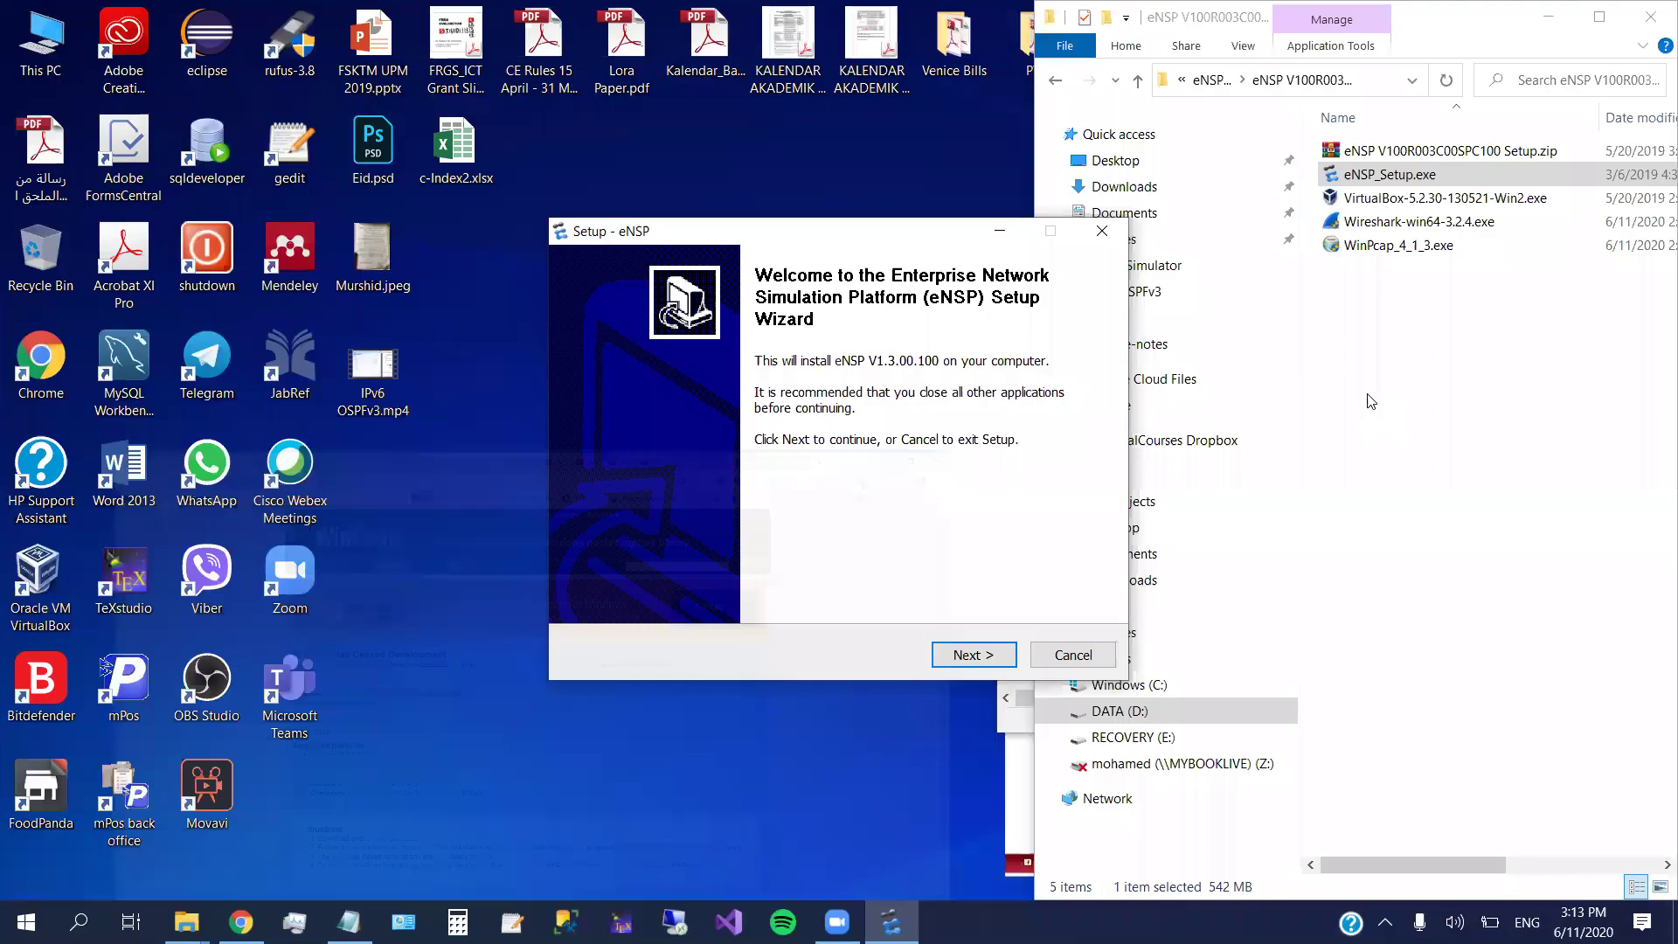
- Accept the licence, keep default folder, Start Menu and desktop icon, and begin installing eNSP
click(974, 656)
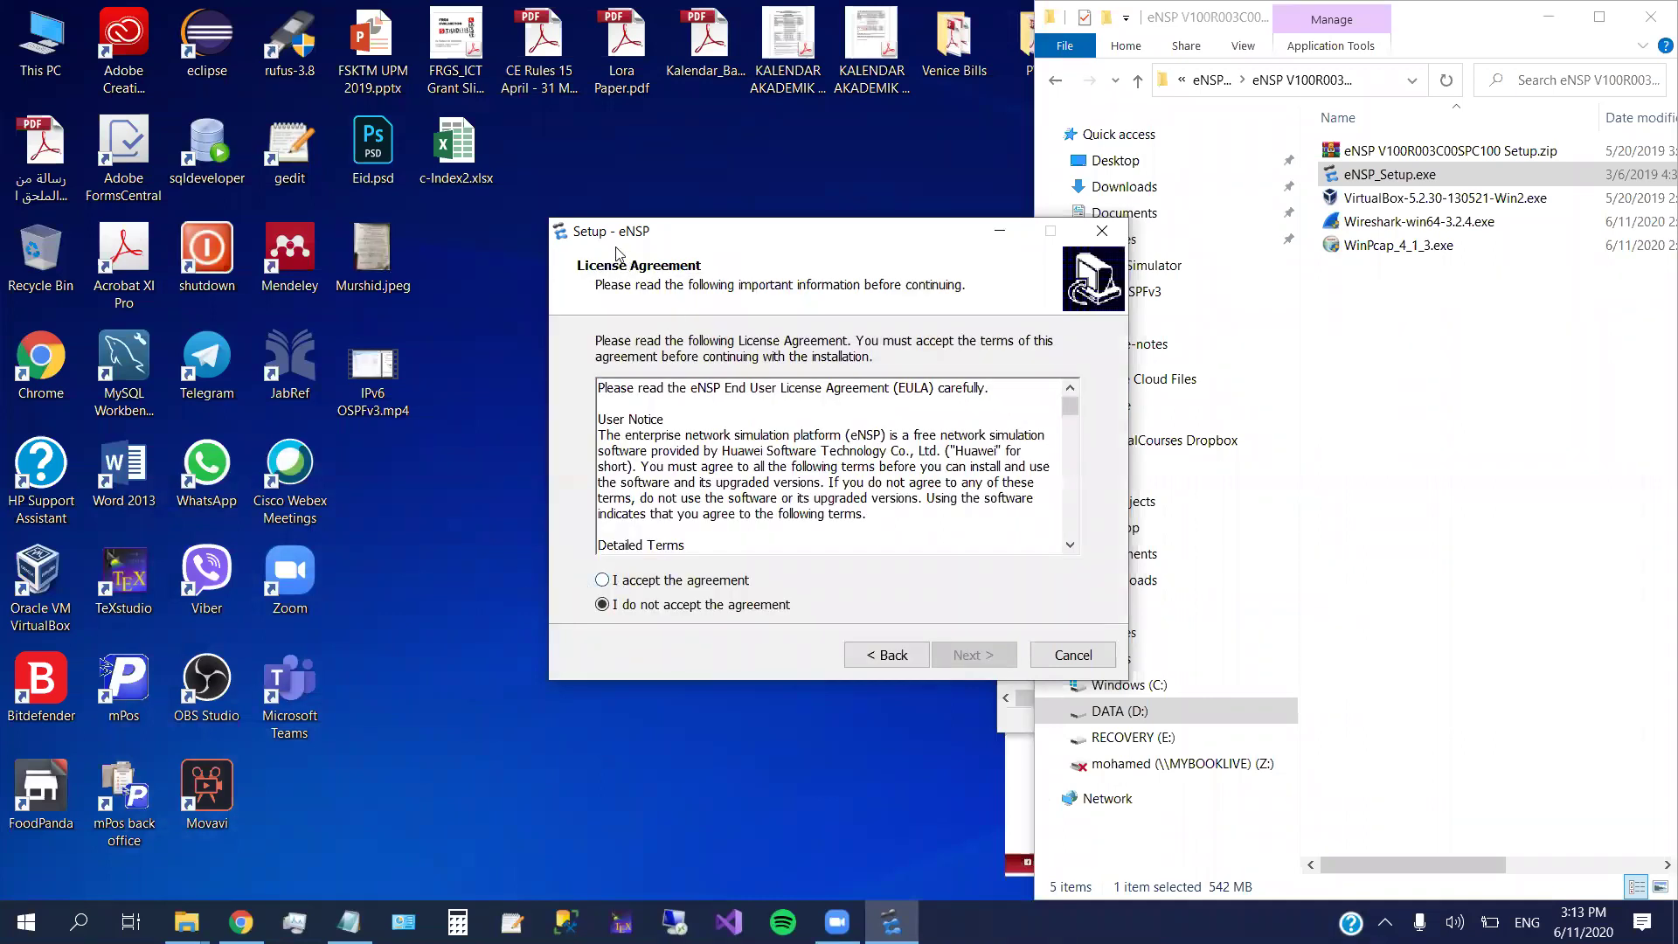
click(602, 580)
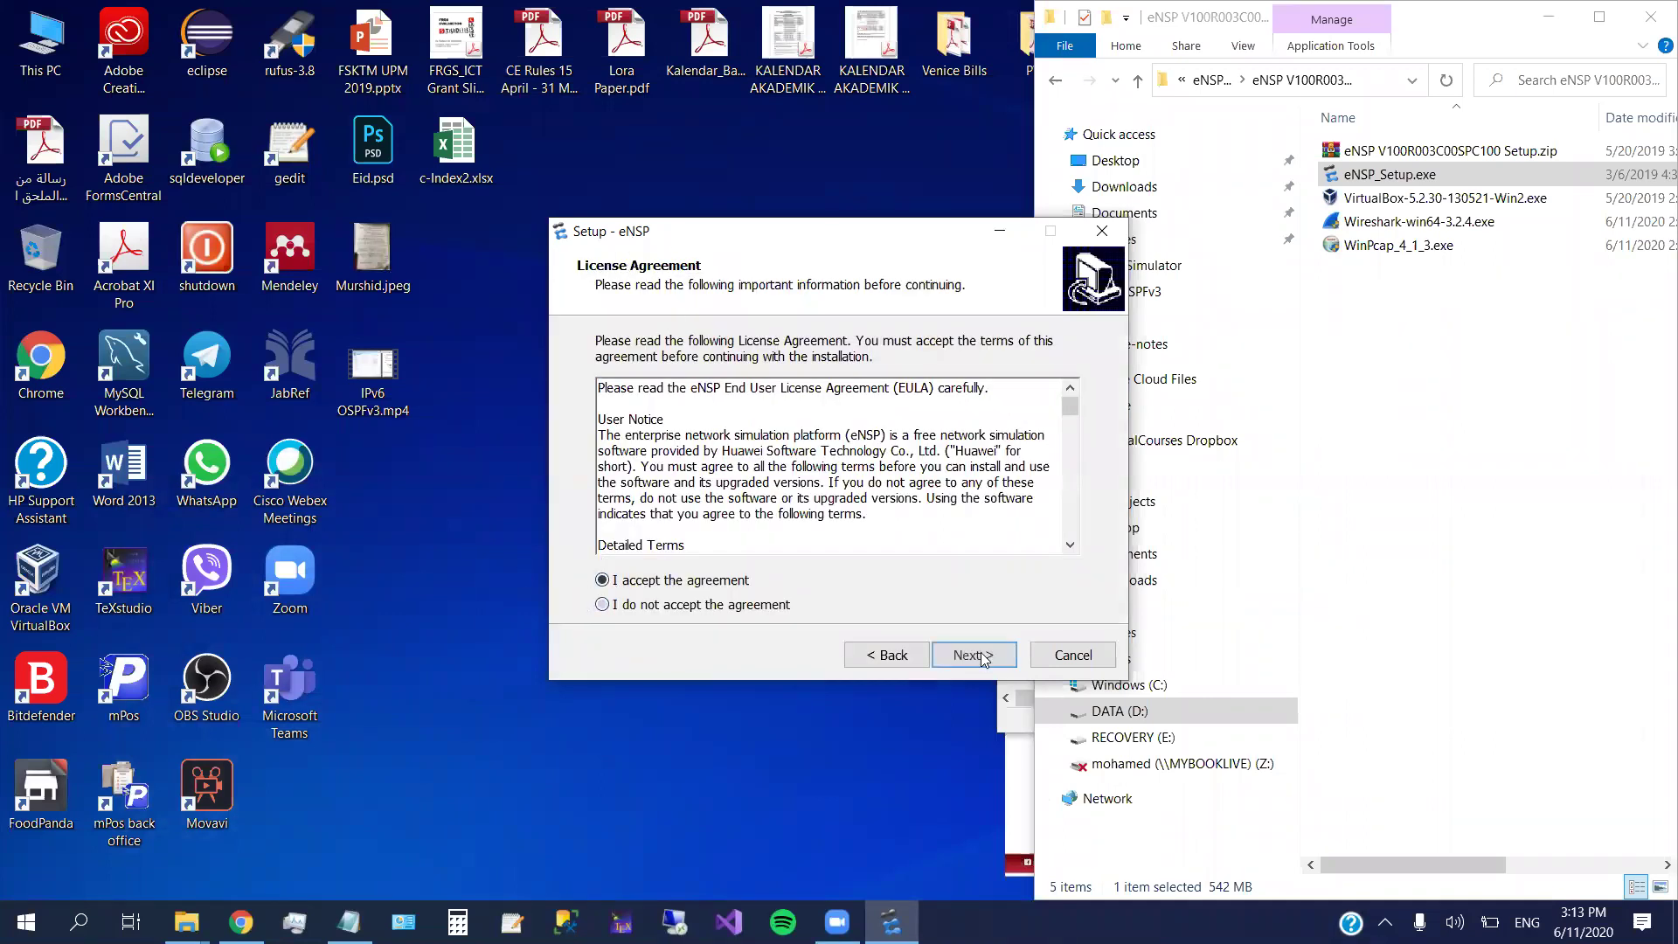
click(981, 657)
click(980, 656)
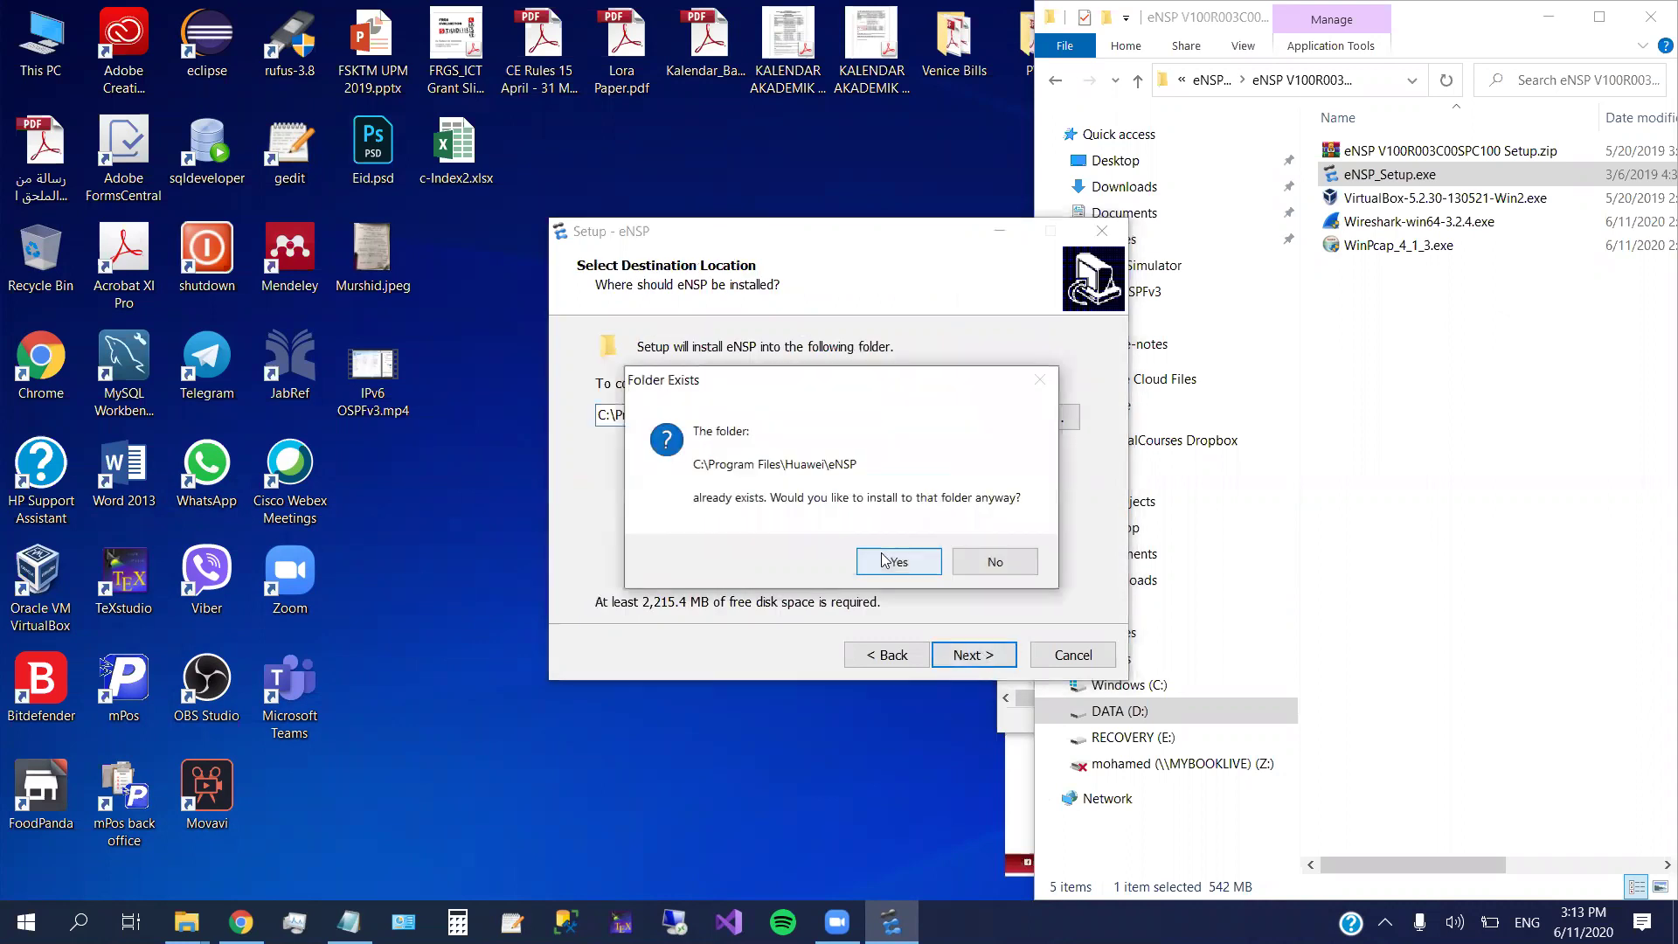
key(Return)
click(975, 657)
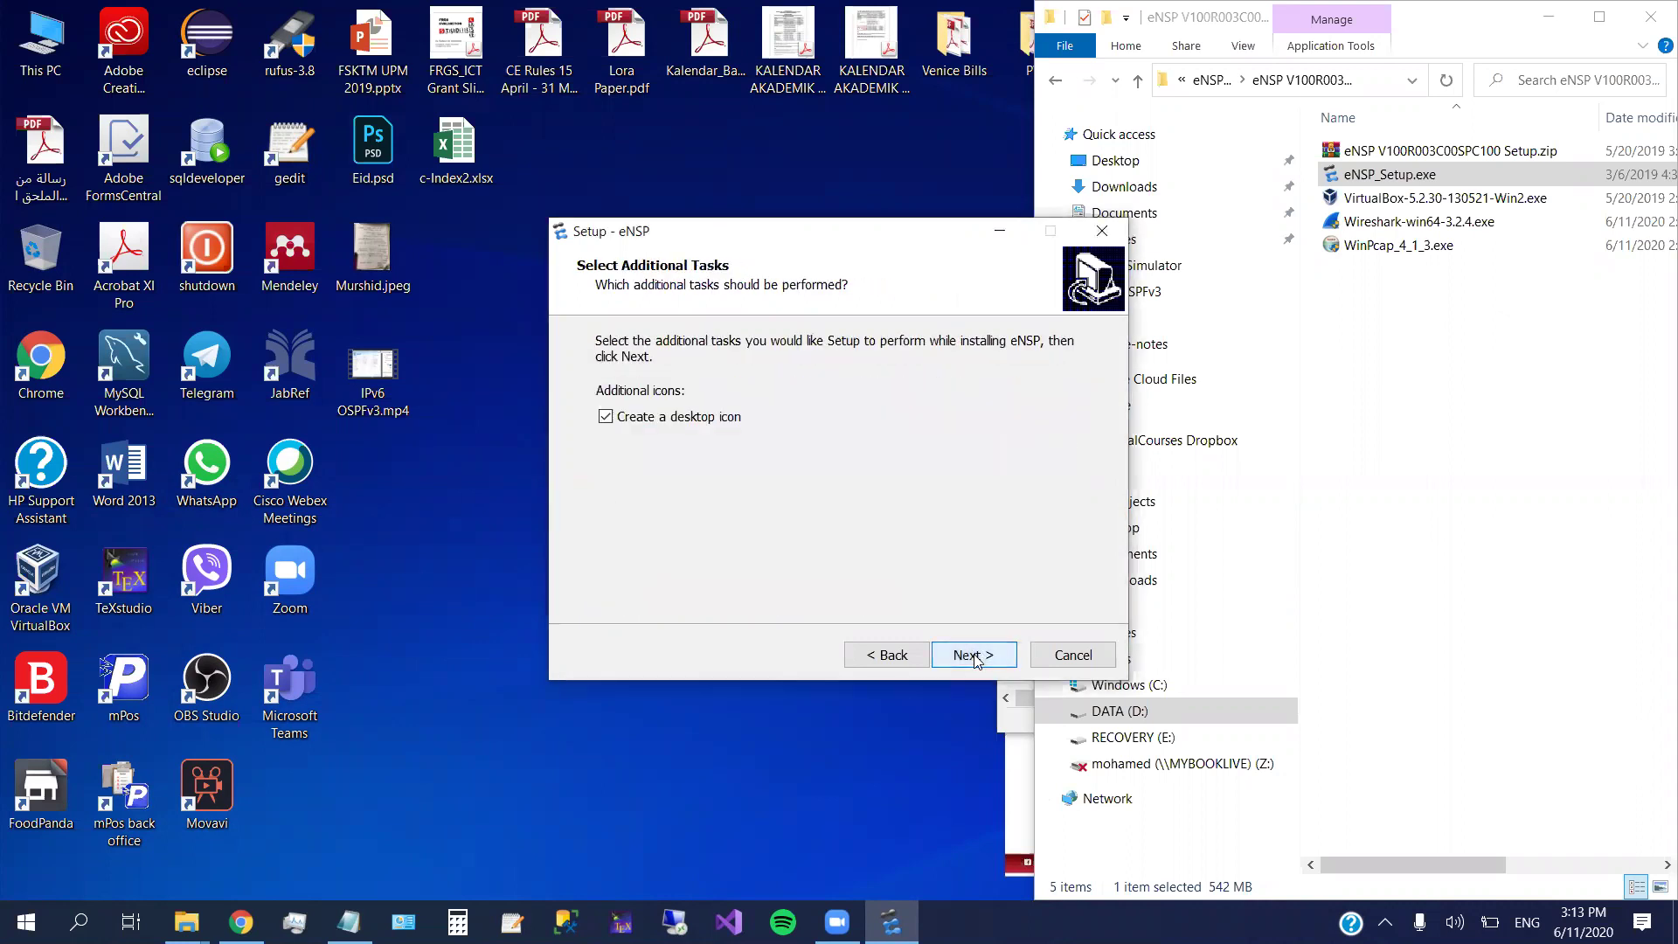
click(975, 657)
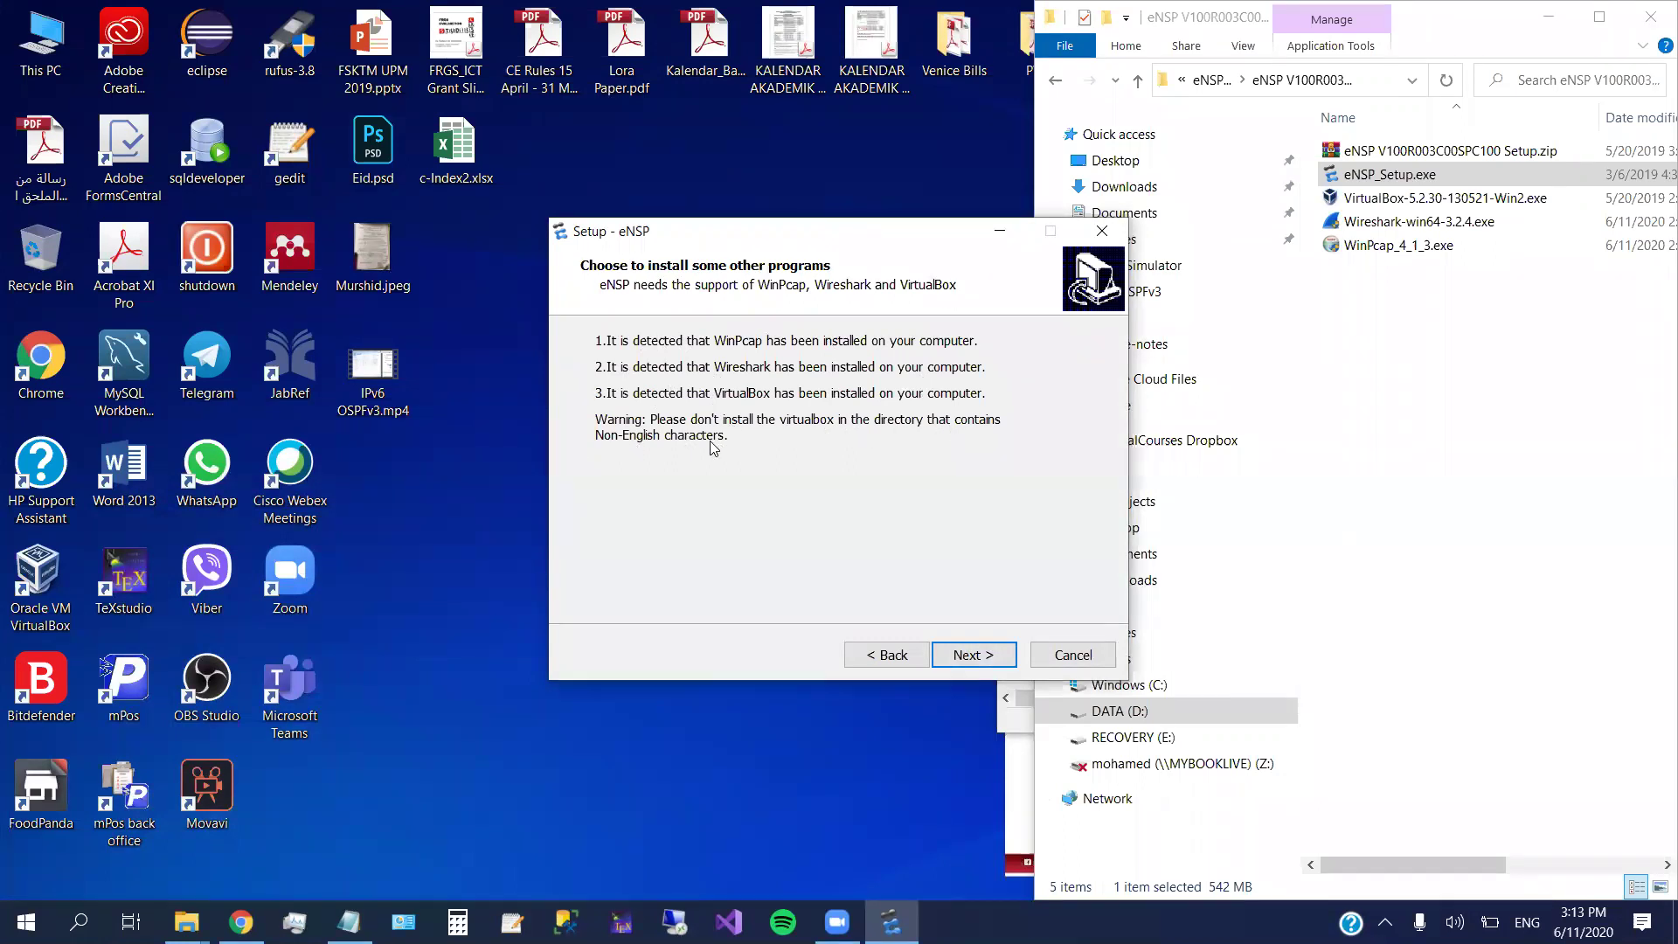
click(969, 658)
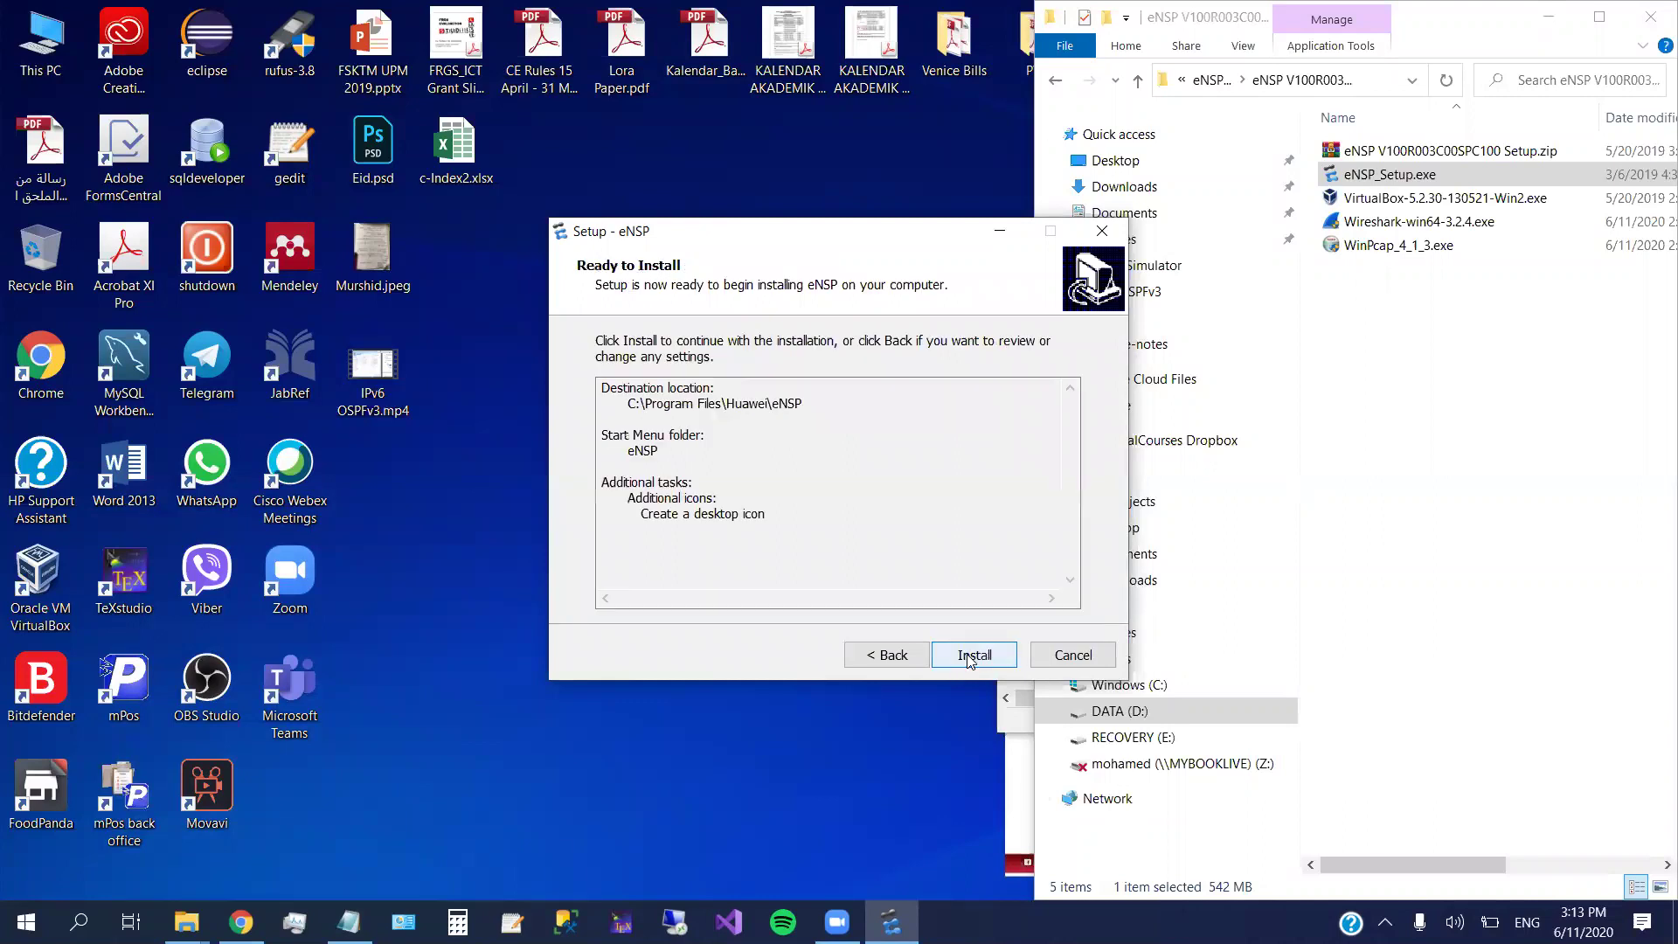
click(982, 657)
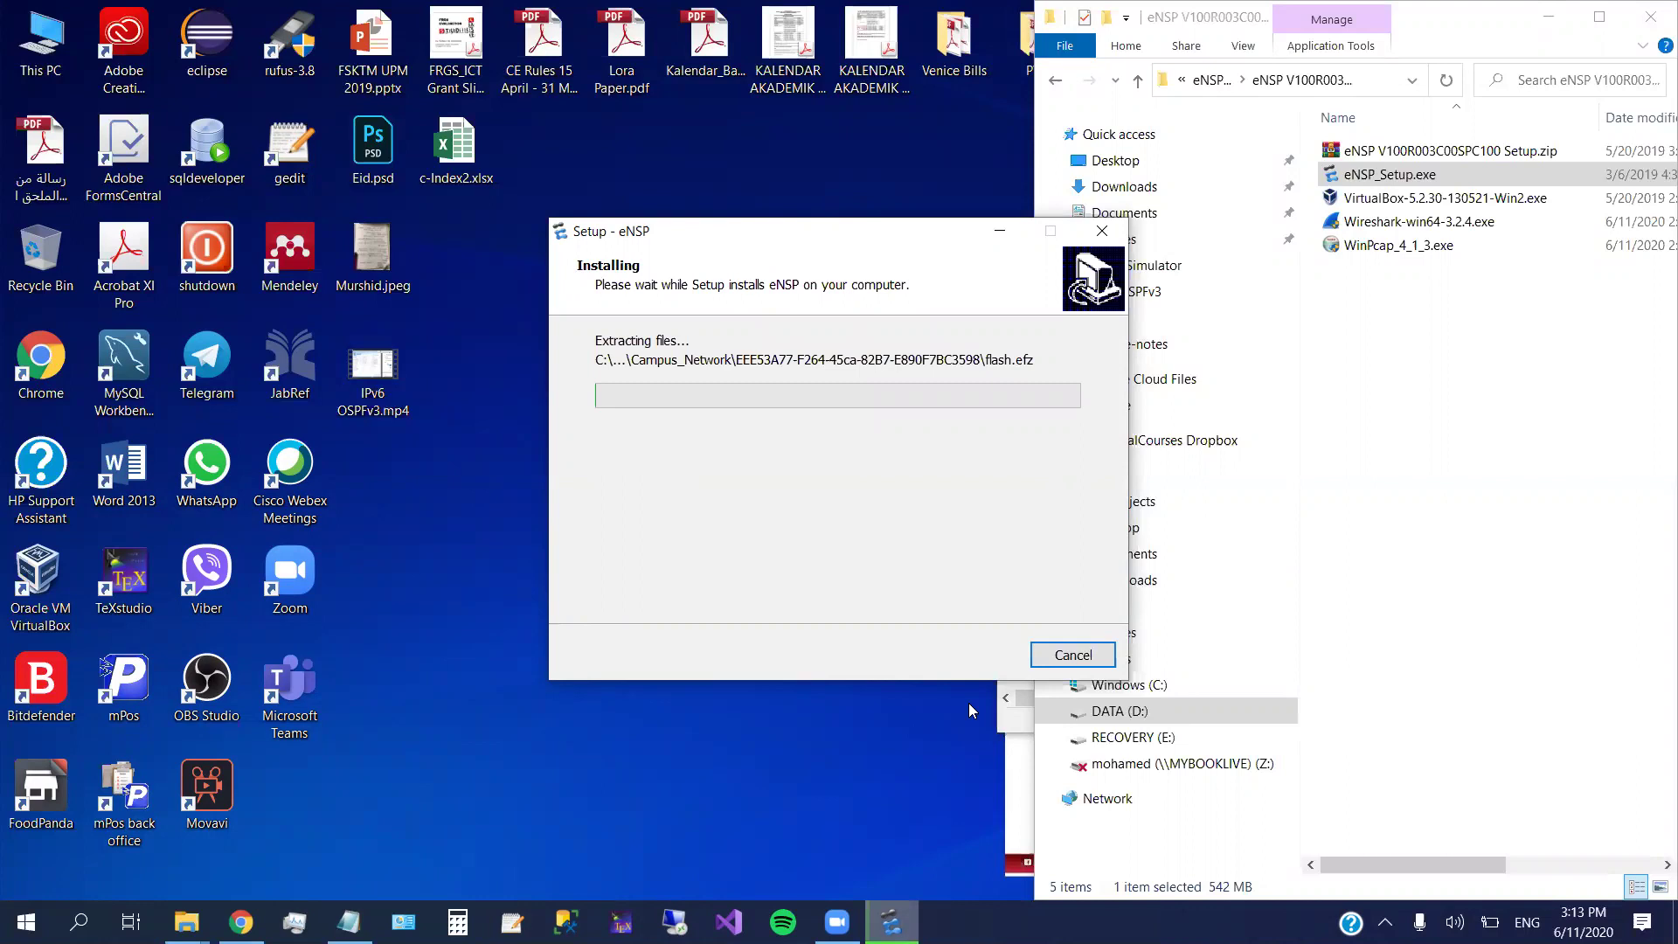
- In the notes, insert a new first item 'Download and Install WinPCap' above the Wireshark line
key(alt+Tab)
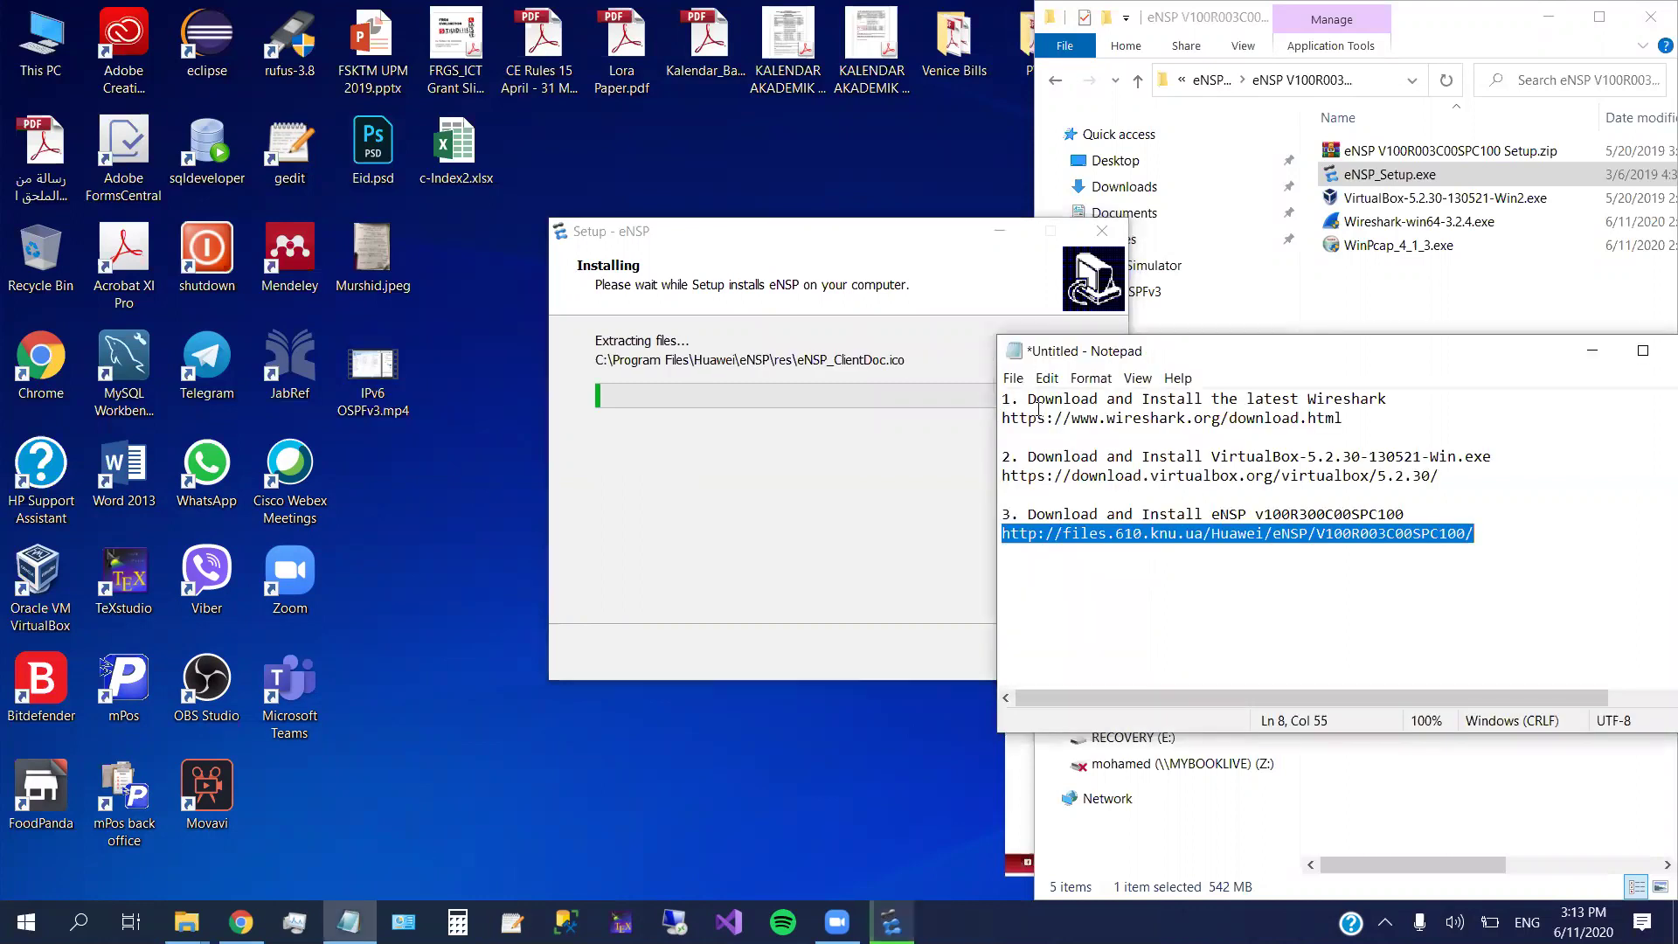
click(1028, 402)
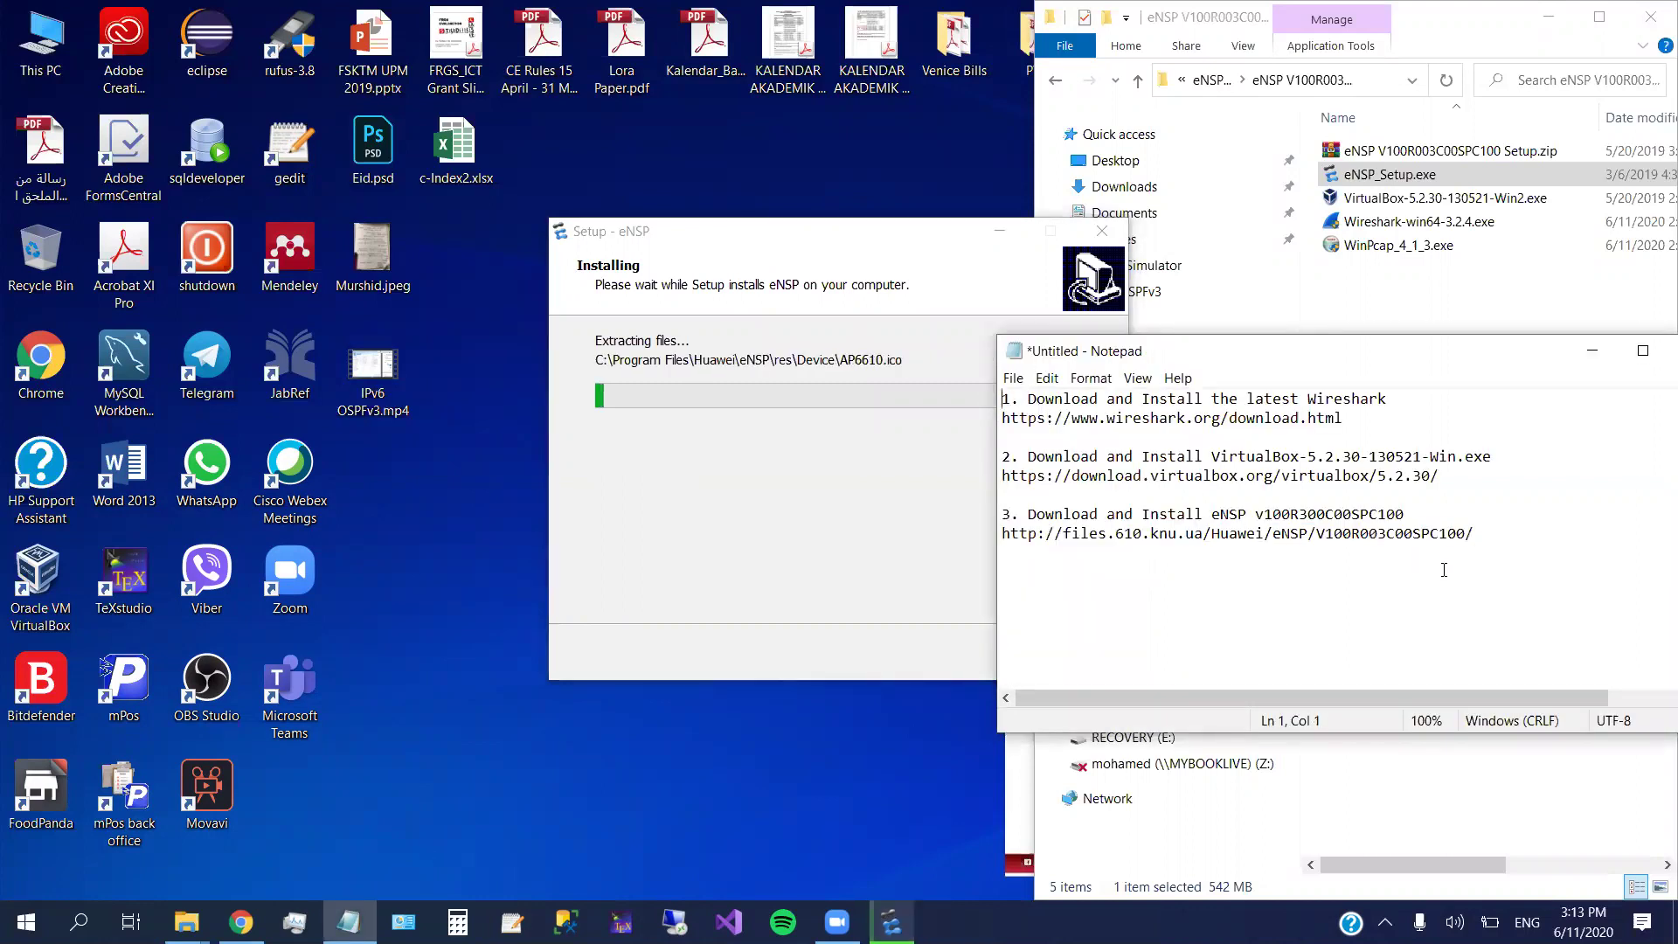
key(Return)
key(Right)
key(Right)
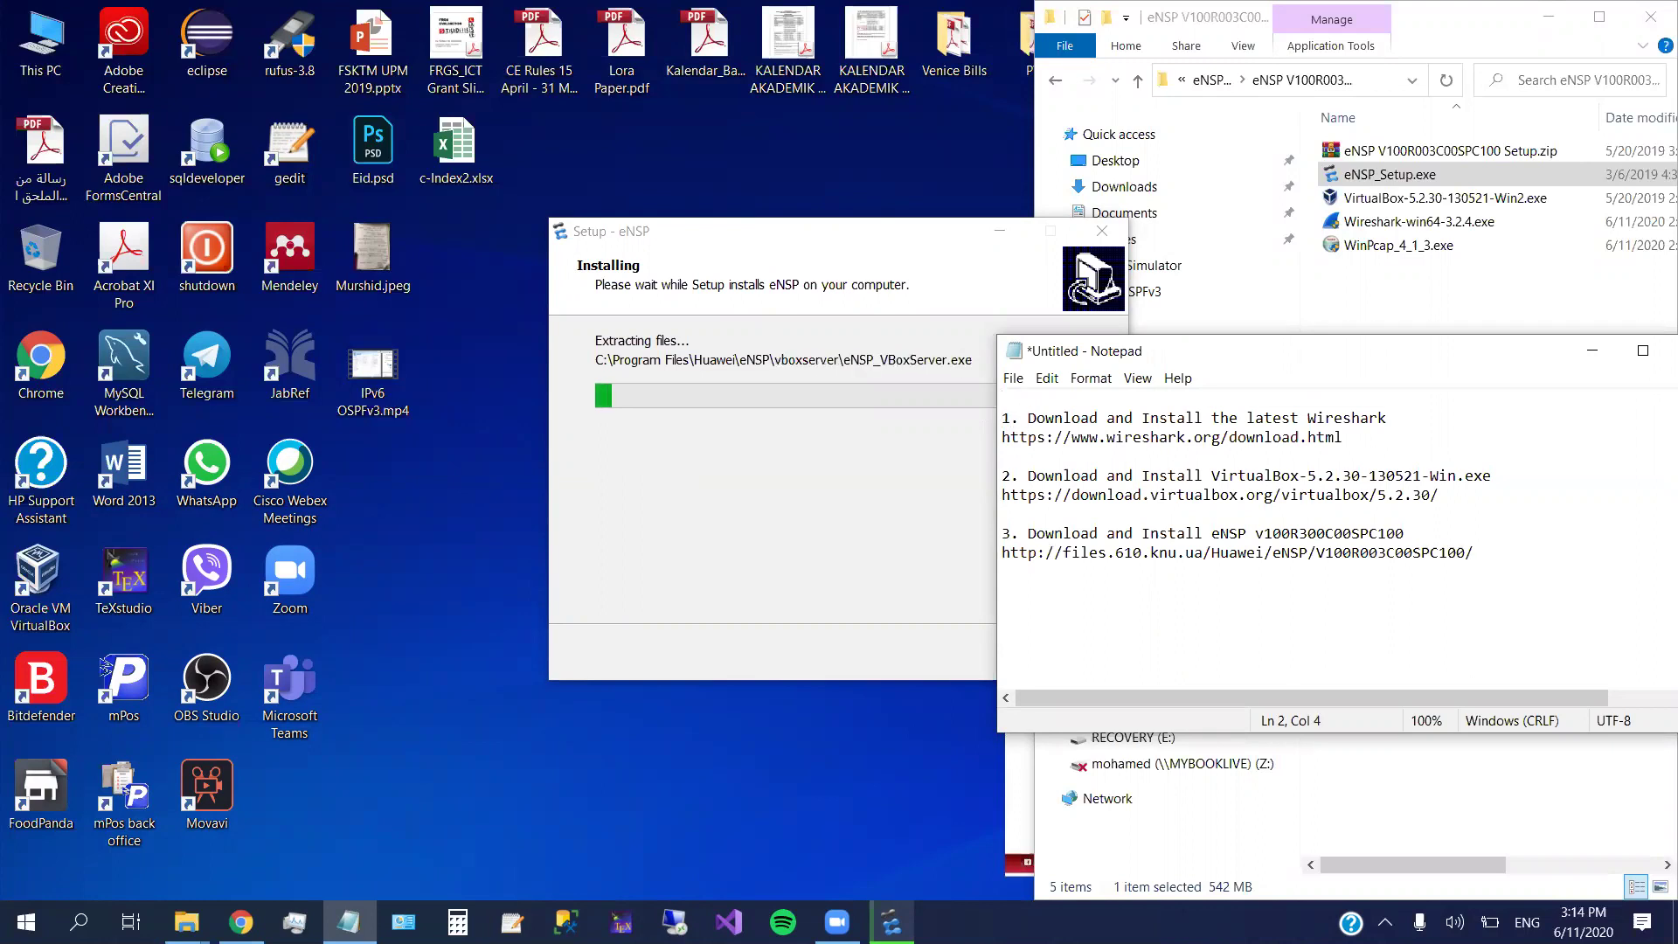
key(Return)
key(Return)
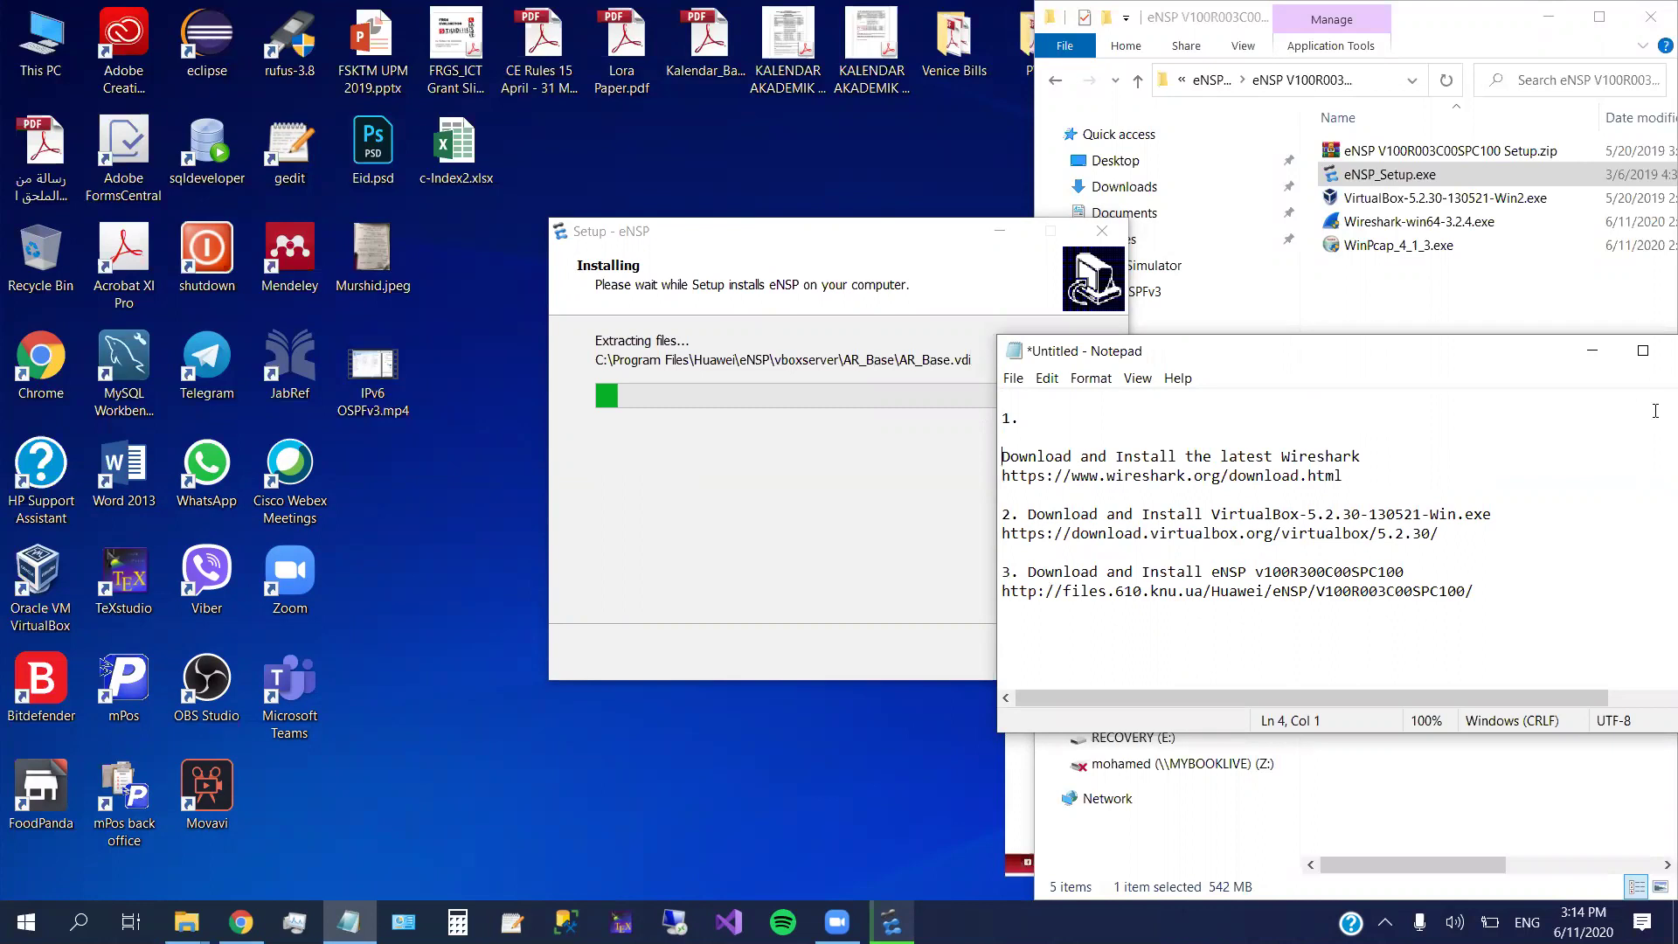
key(Up)
key(Up)
key(End)
text(Download and Insta)
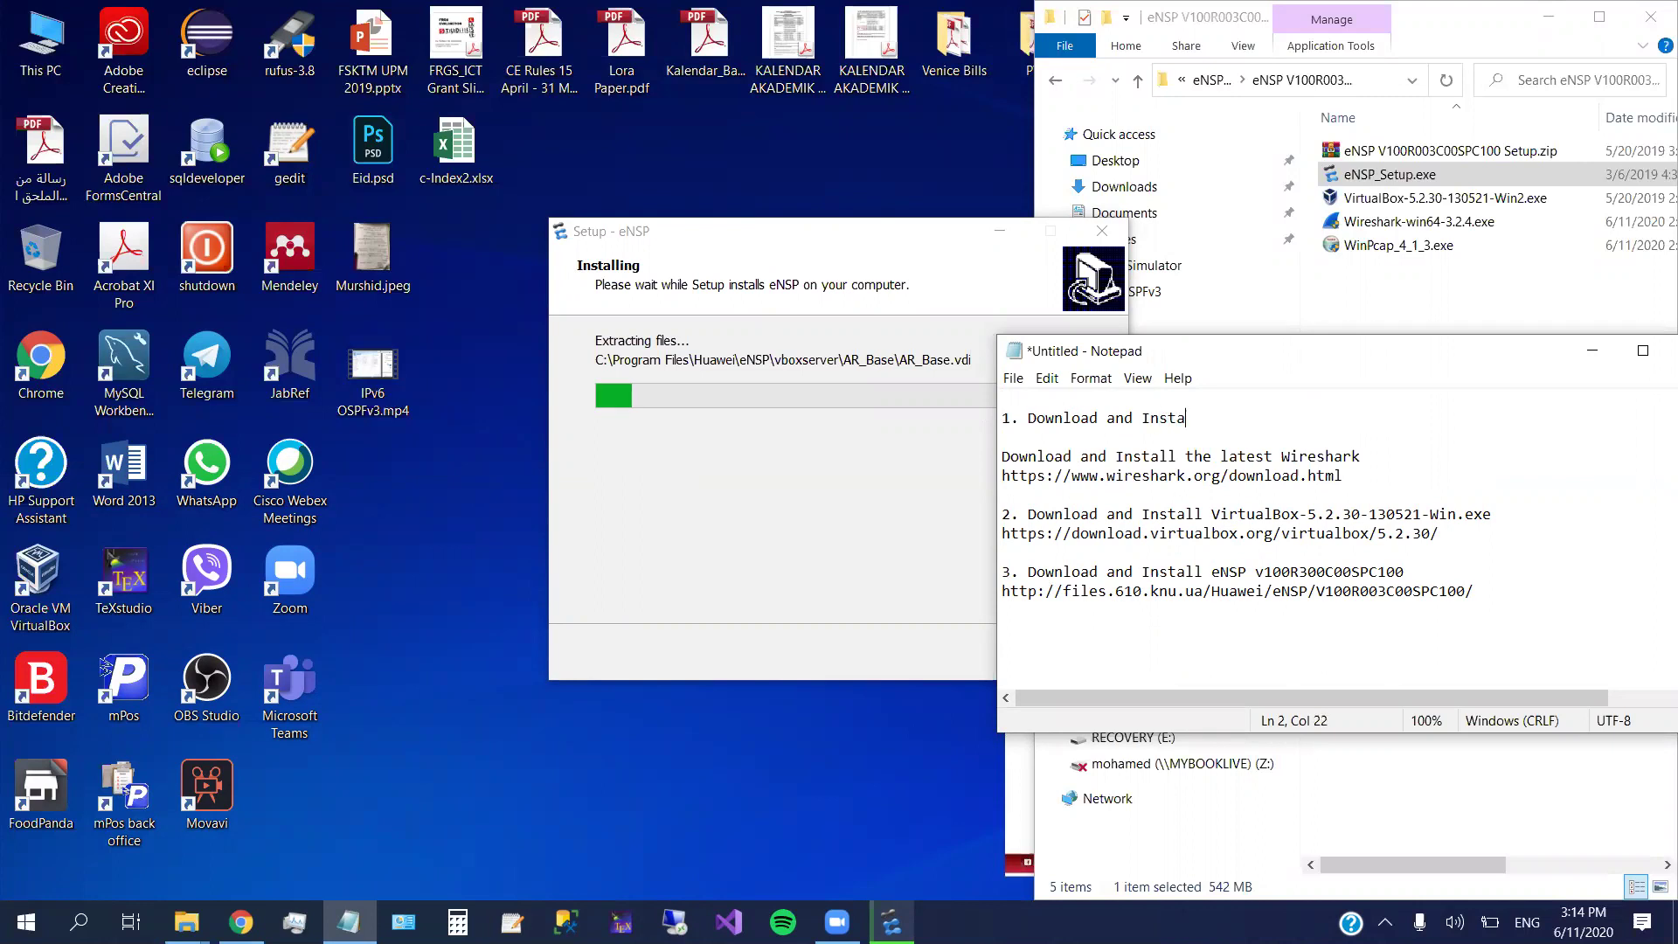
text(ll WinP)
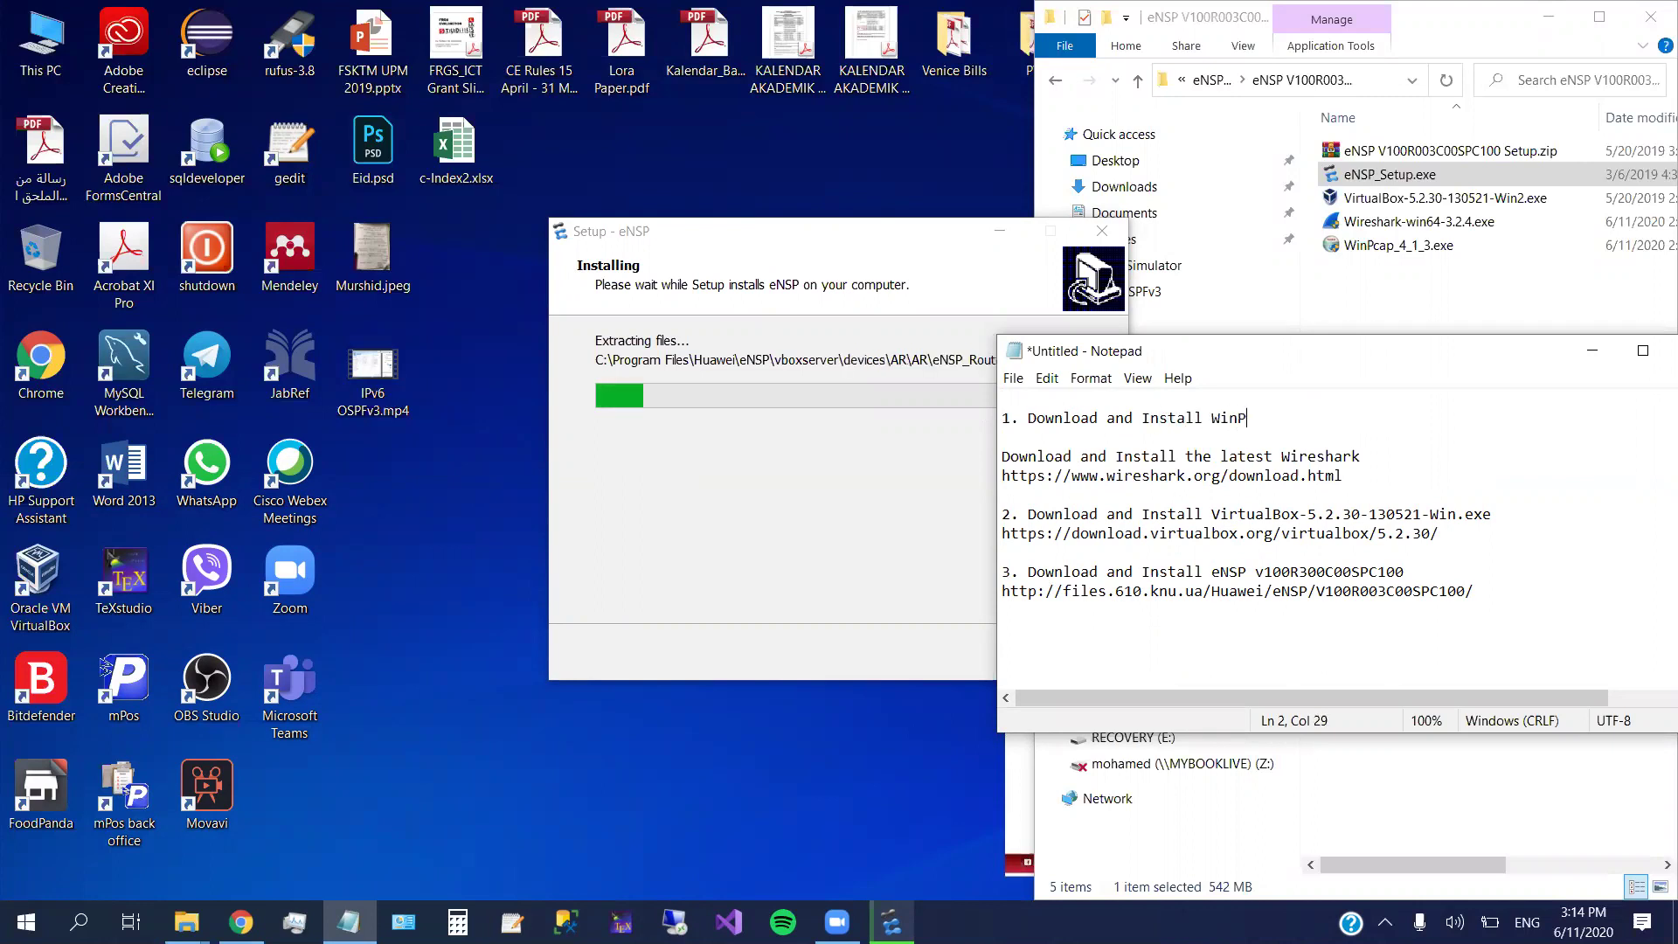
text(Cap)
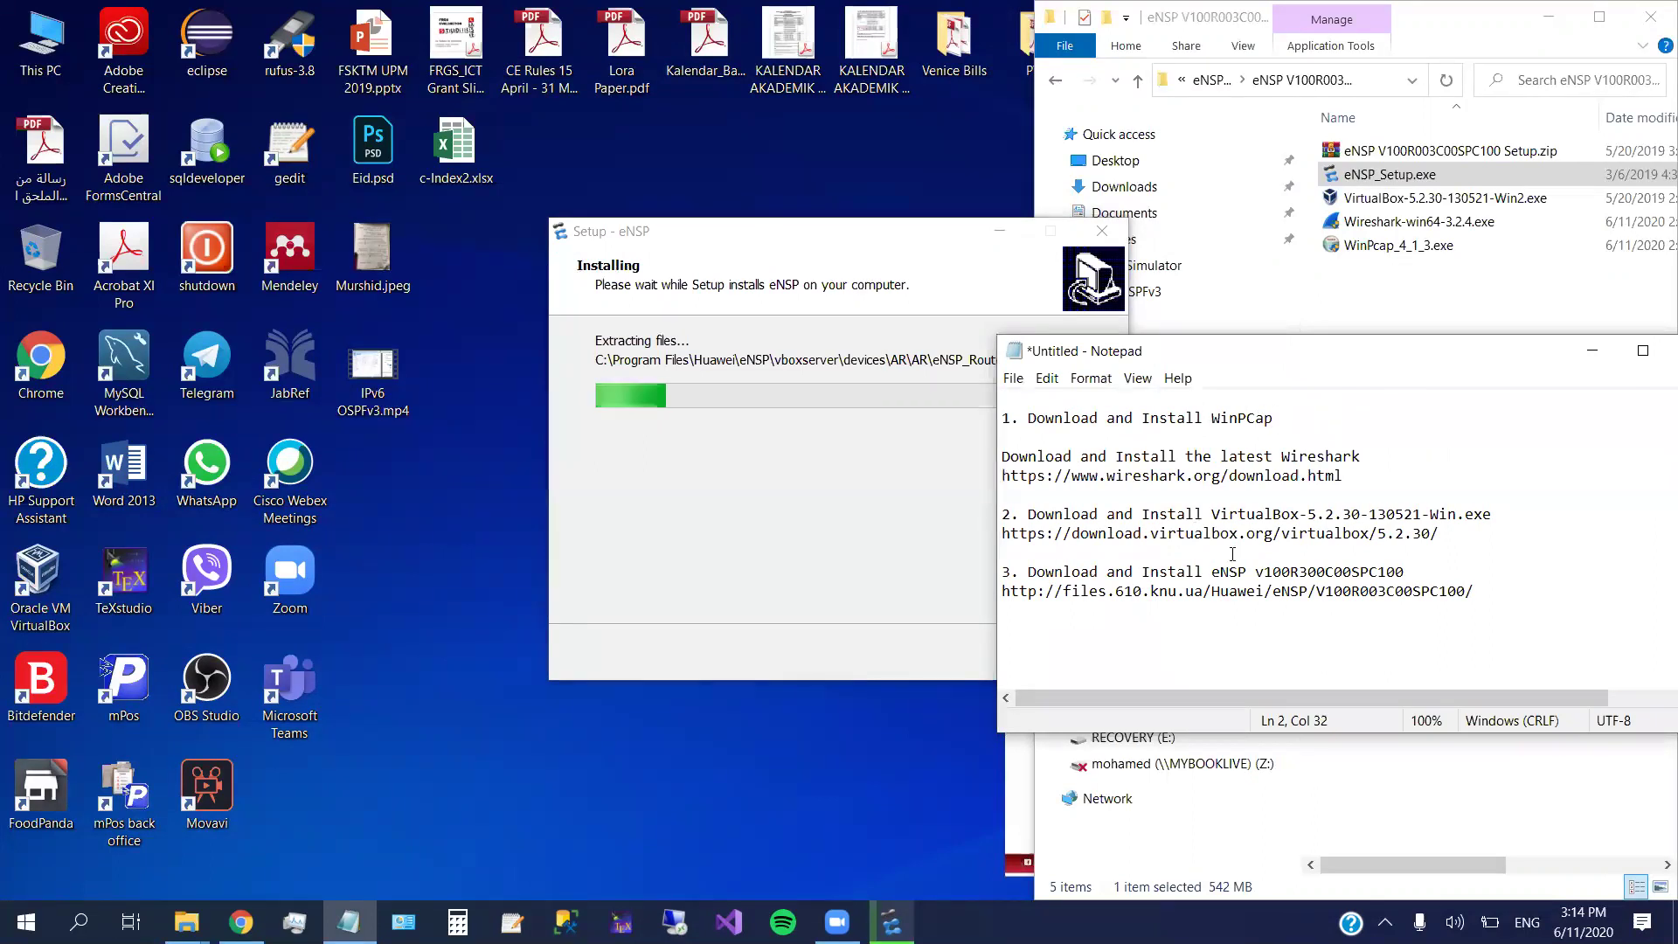
- Change it to 'Download and Install the latest WinPcap' and paste its download link below
key(Left)
key(Left)
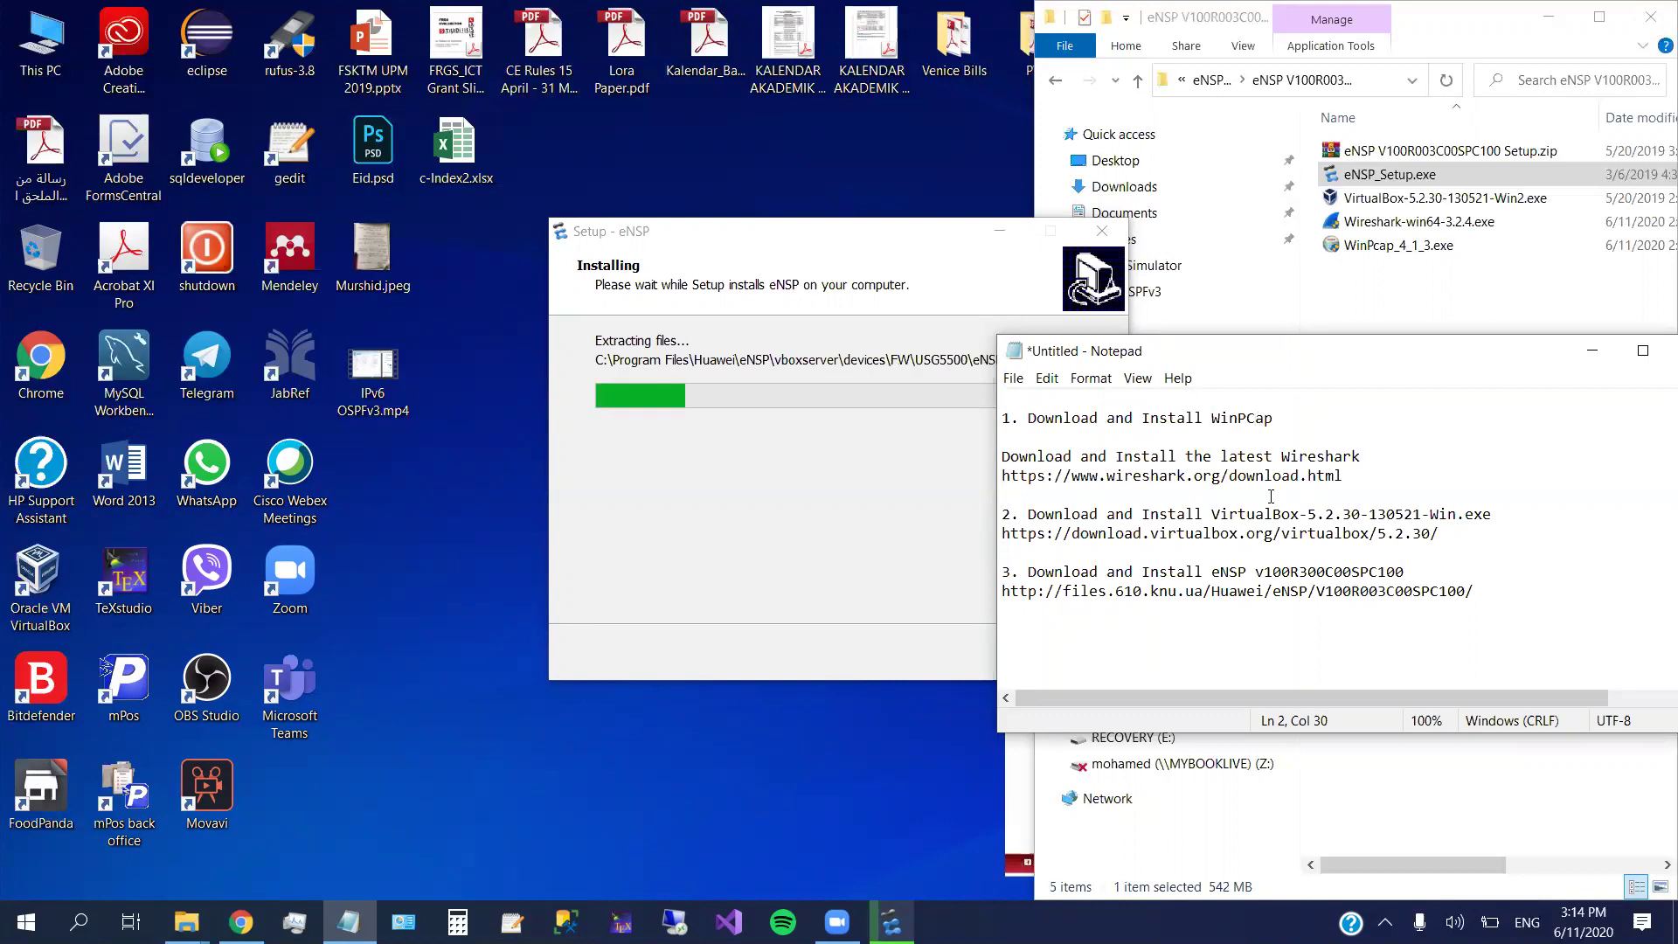
key(BackSpace)
text(c)
key(End)
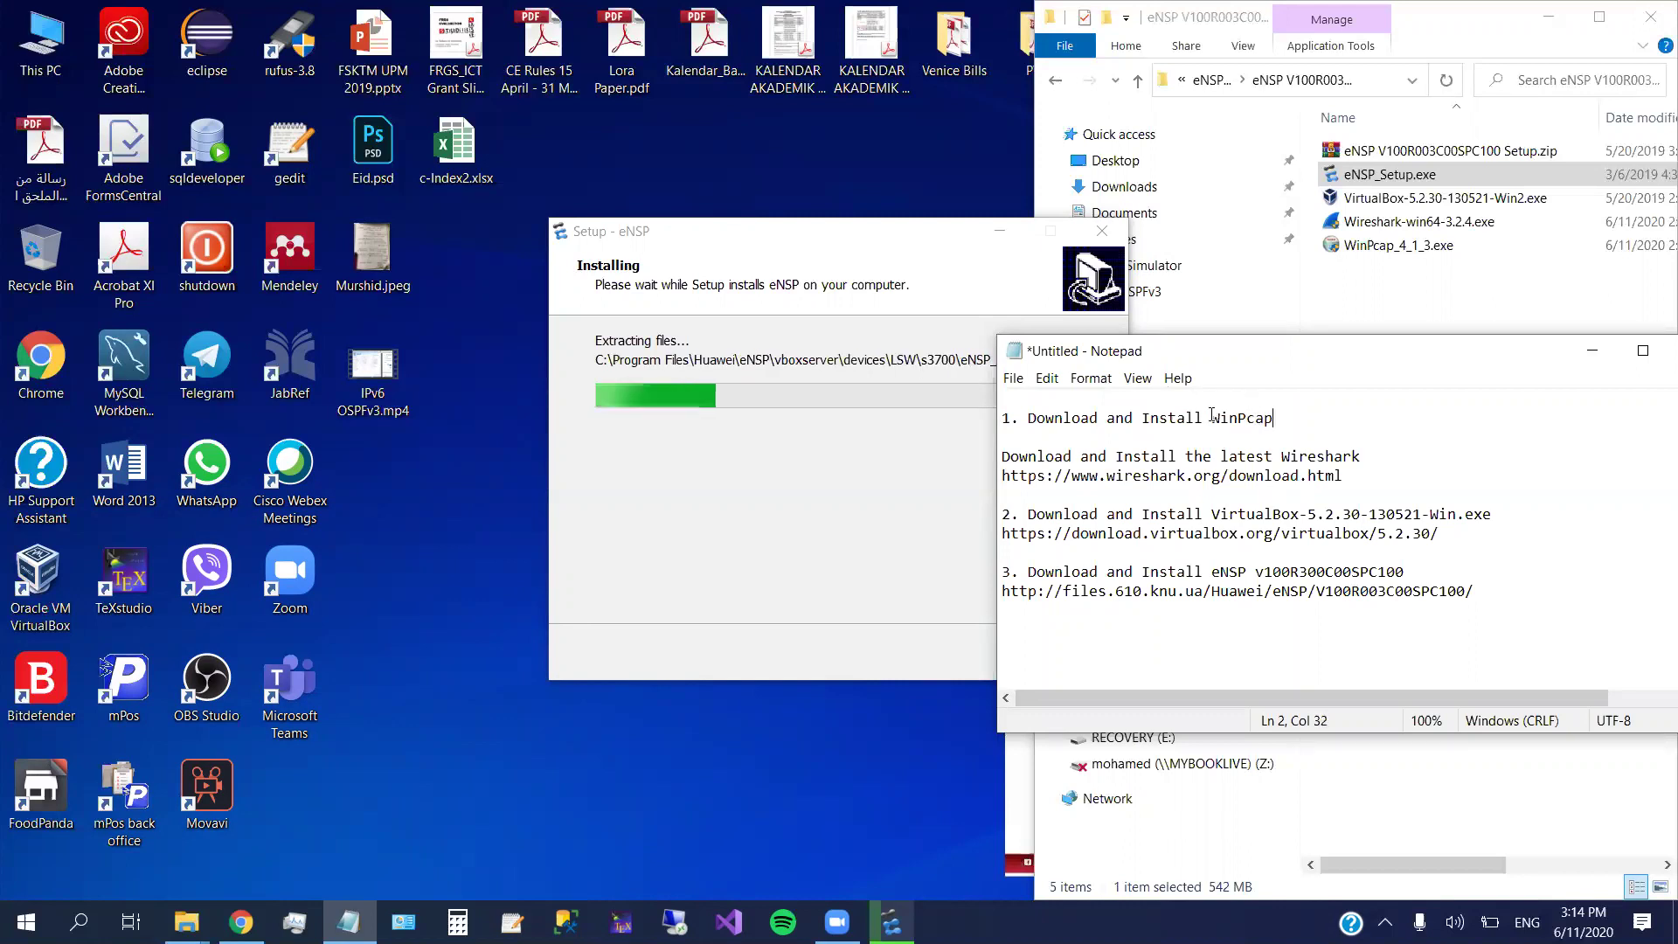
key(ctrl+Left)
text(the latest)
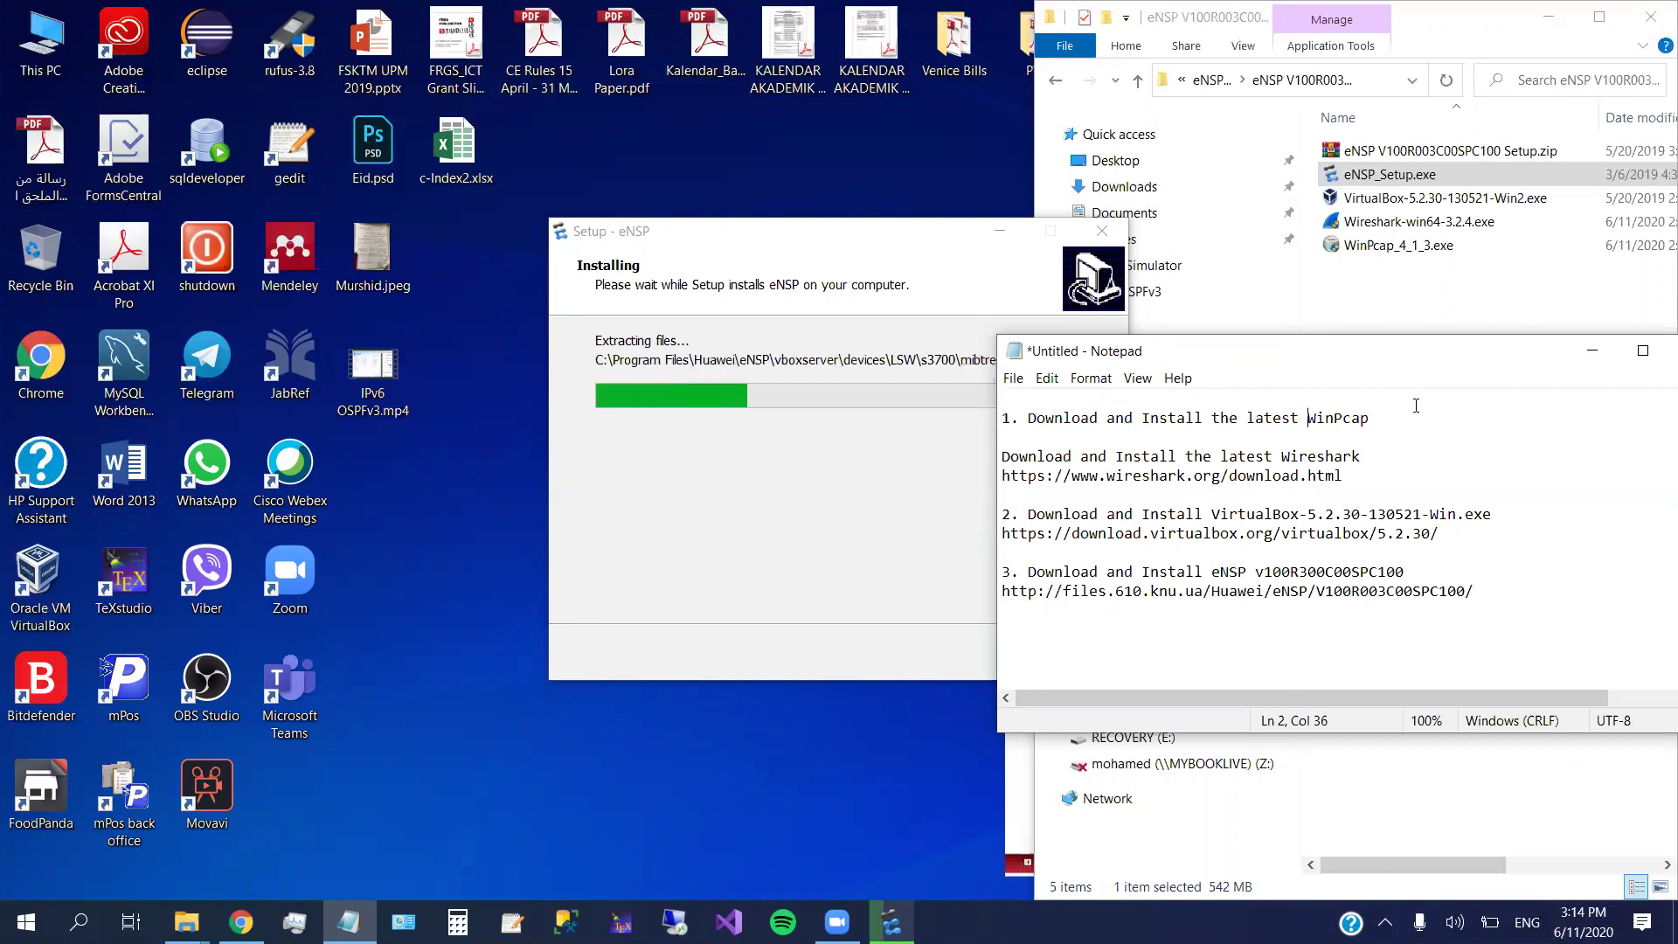
key(End)
key(Return)
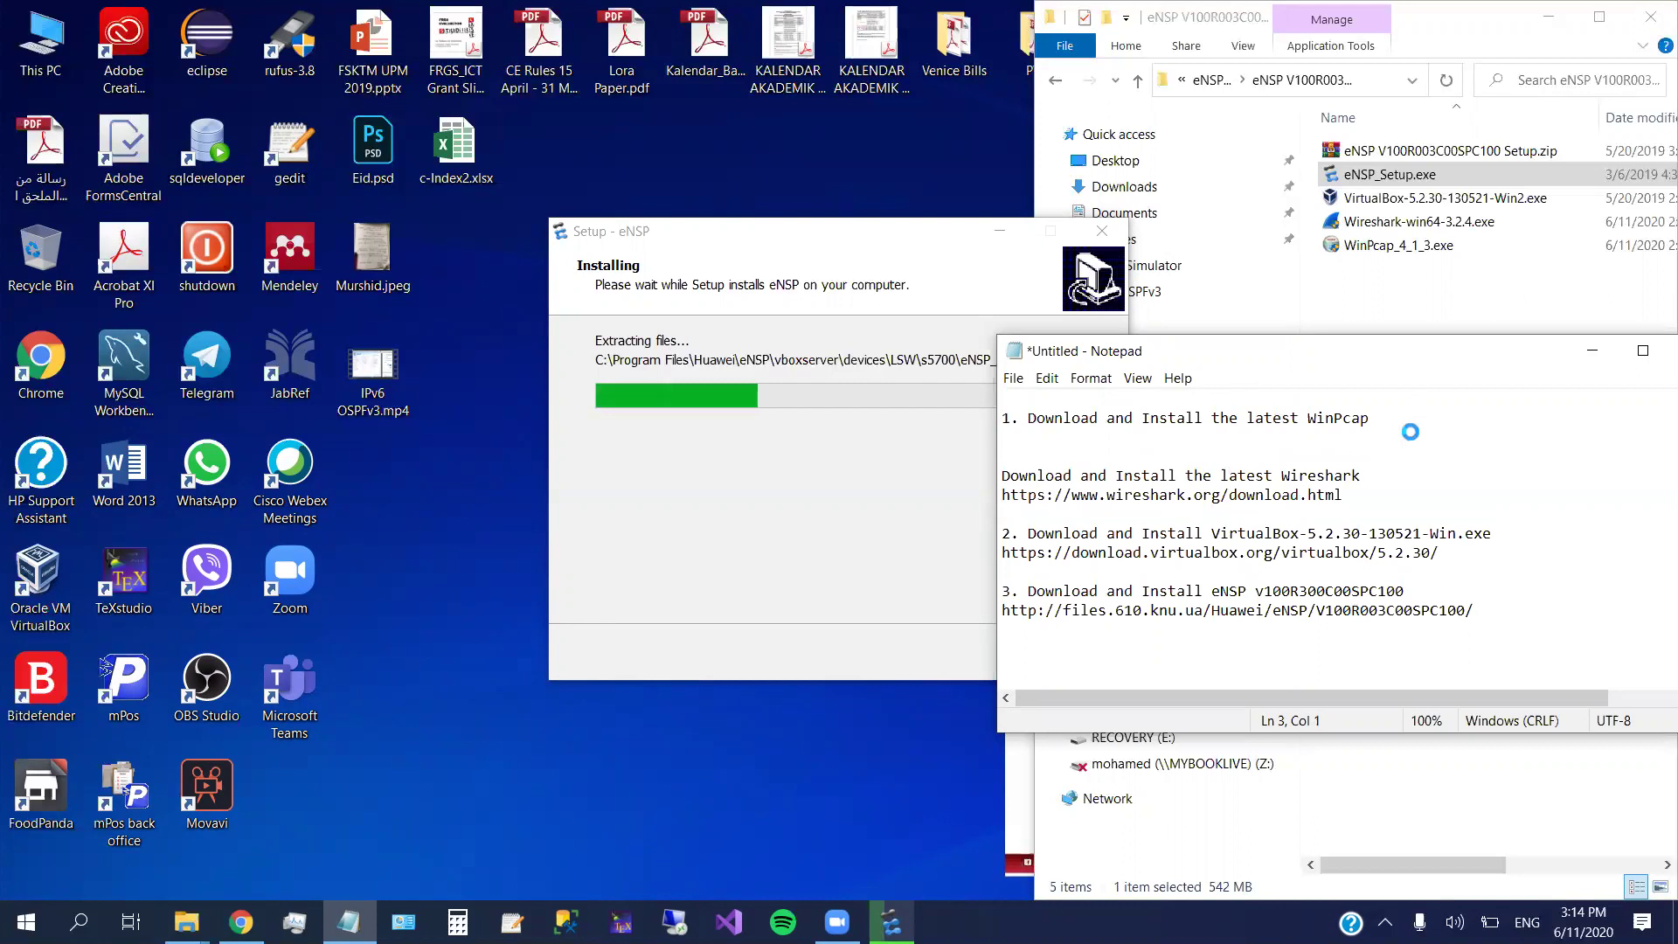
text(https://www.winpcap.org/install/)
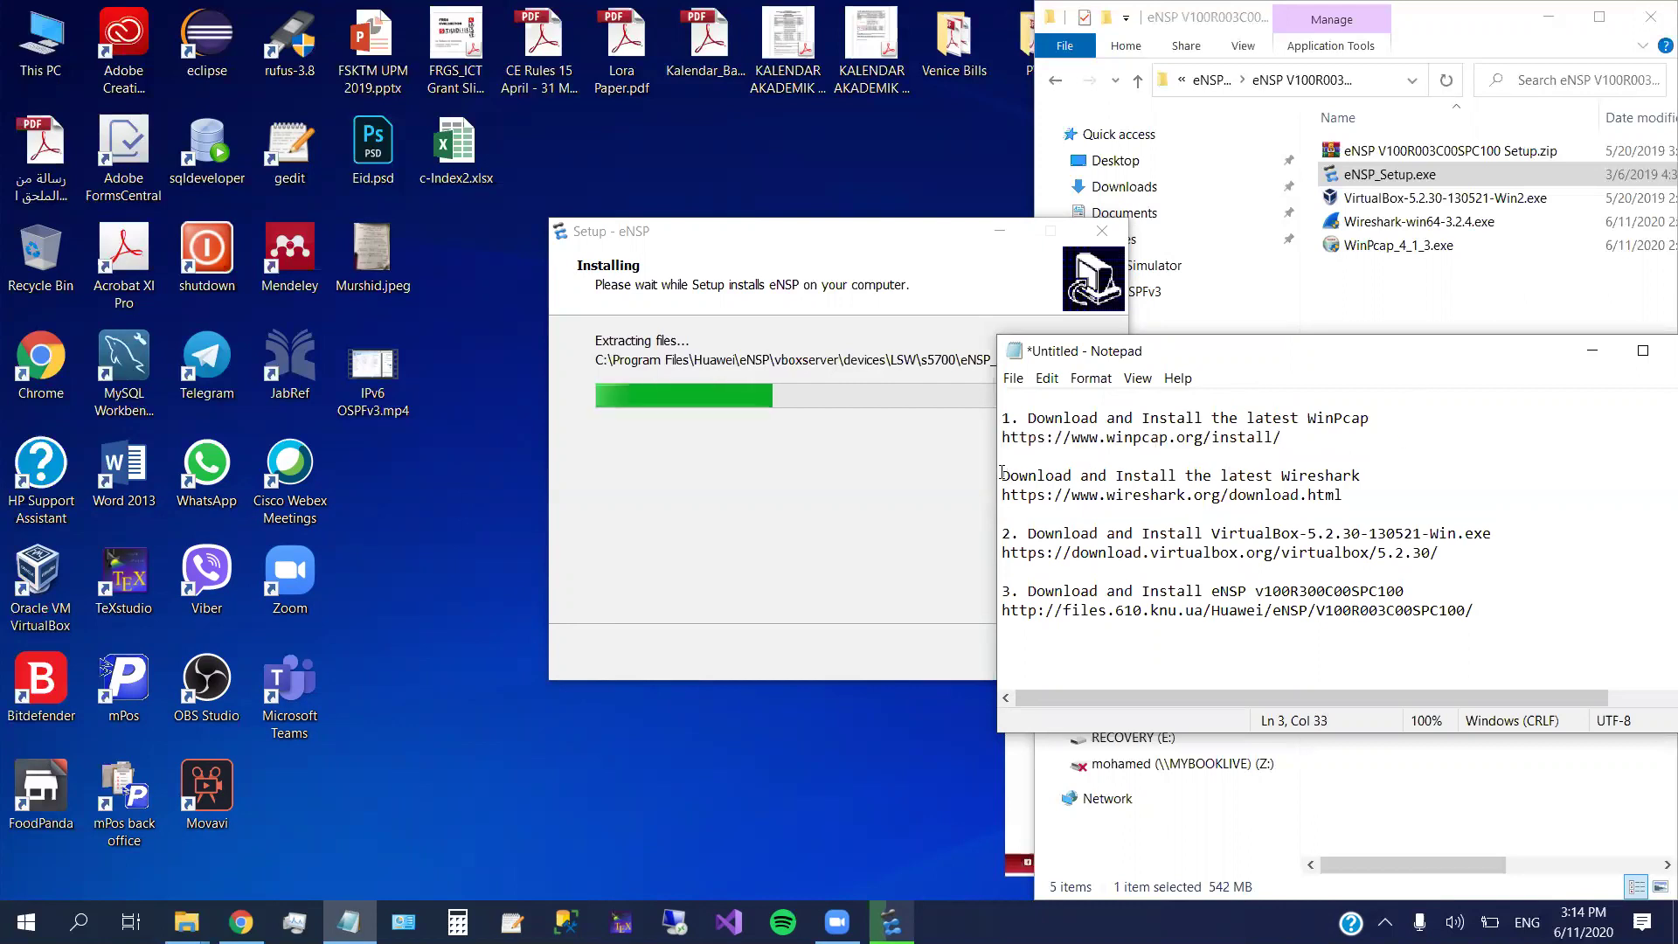
- Renumber the remaining items: 2. Wireshark, 3. VirtualBox, 4. eNSP
click(1002, 475)
text(2.)
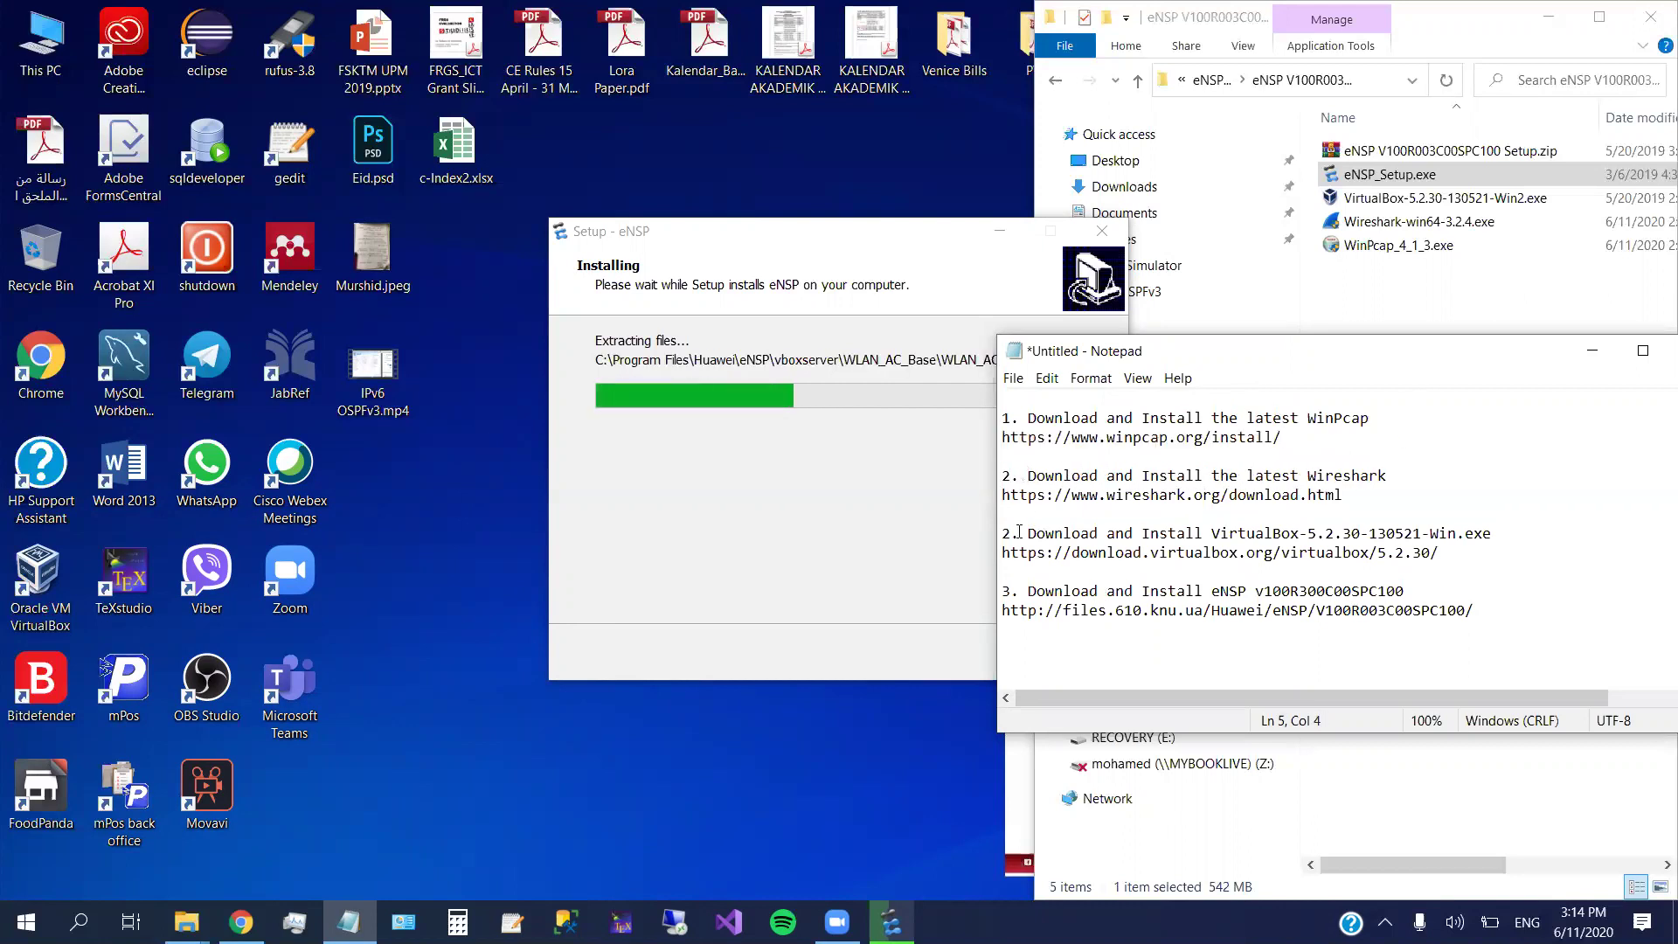
click(1009, 535)
key(BackSpace)
text(3)
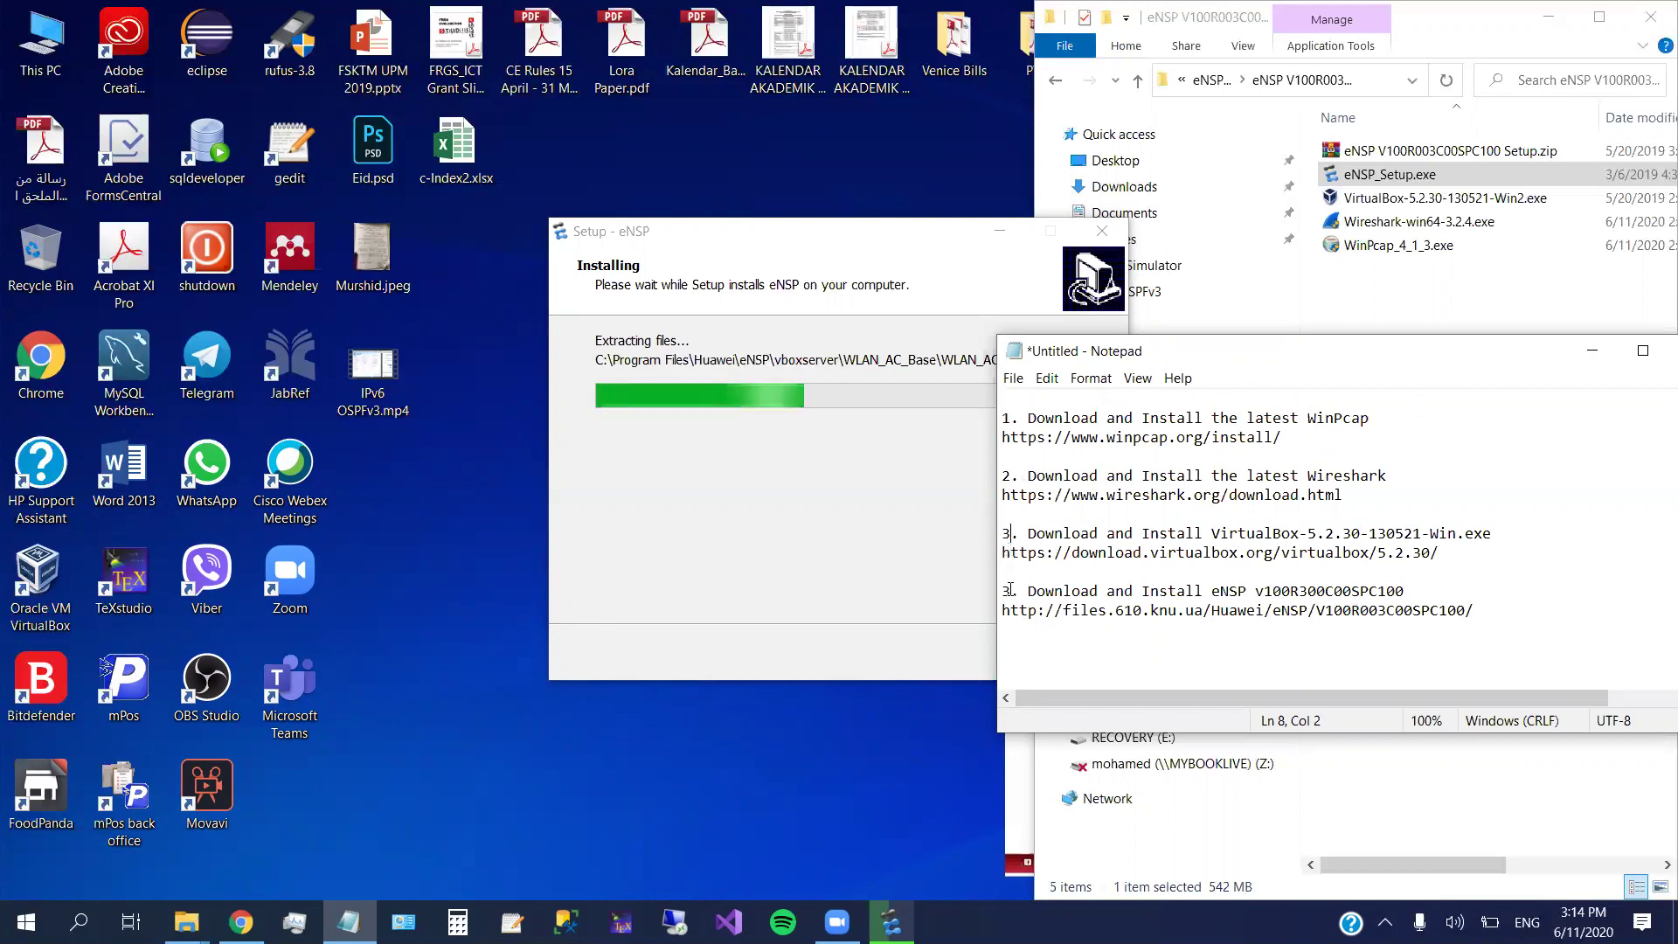
click(1010, 591)
key(BackSpace)
text(4)
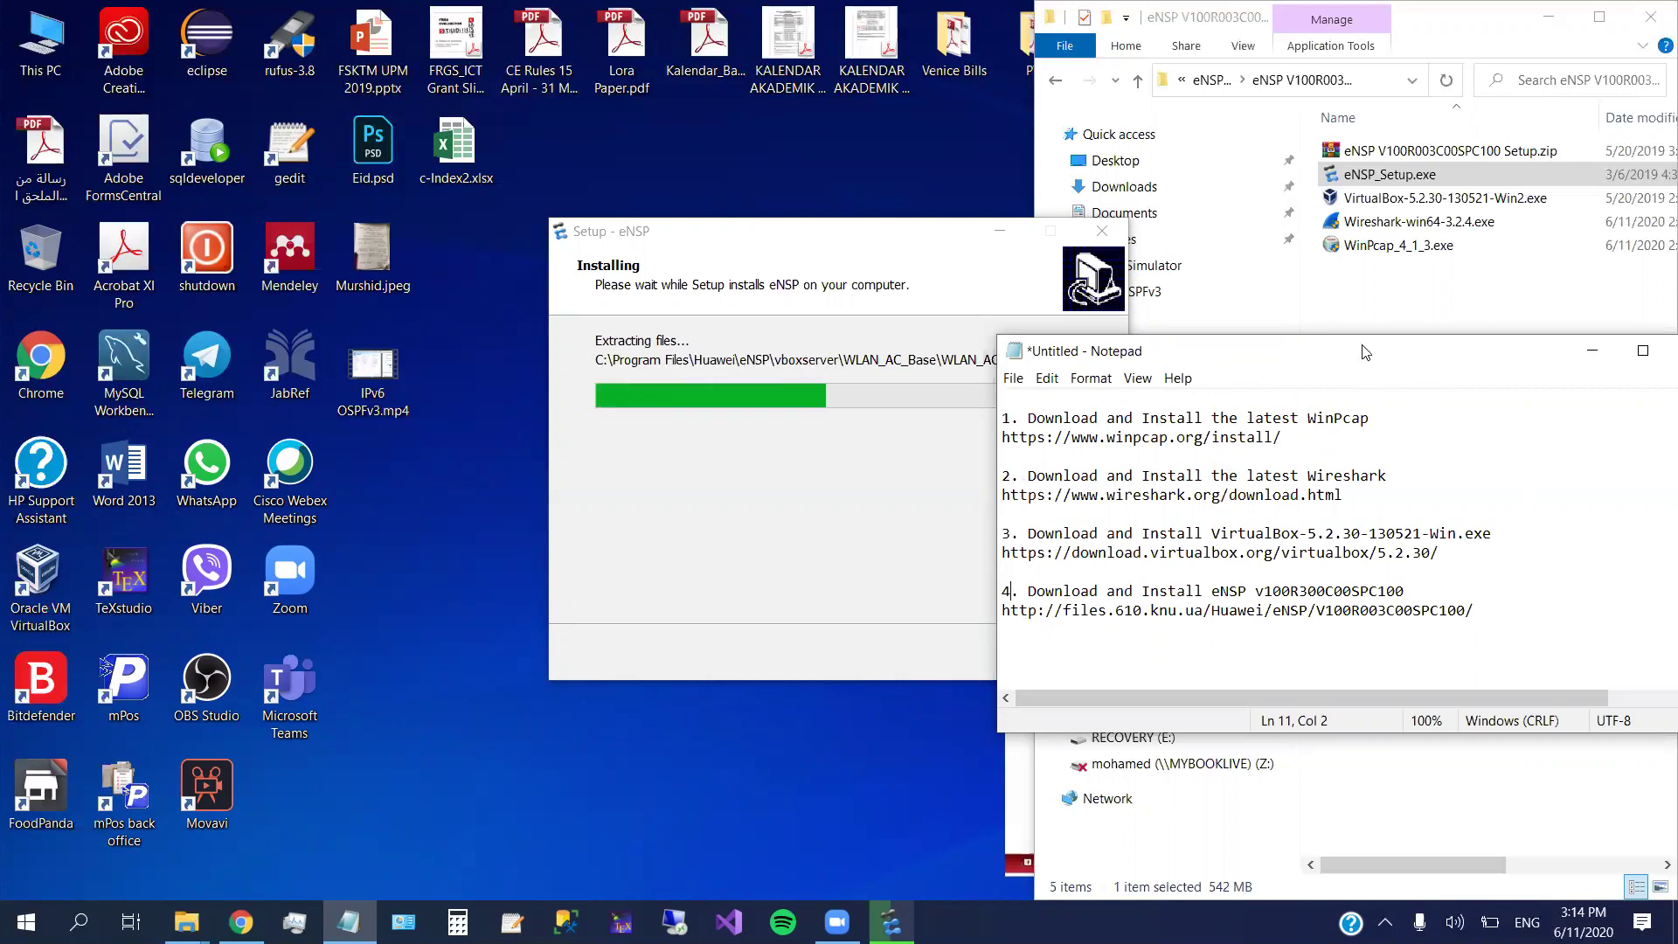
- Arrange the notes and eNSP setup windows so both fit on screen
drag(1365, 352, 1290, 342)
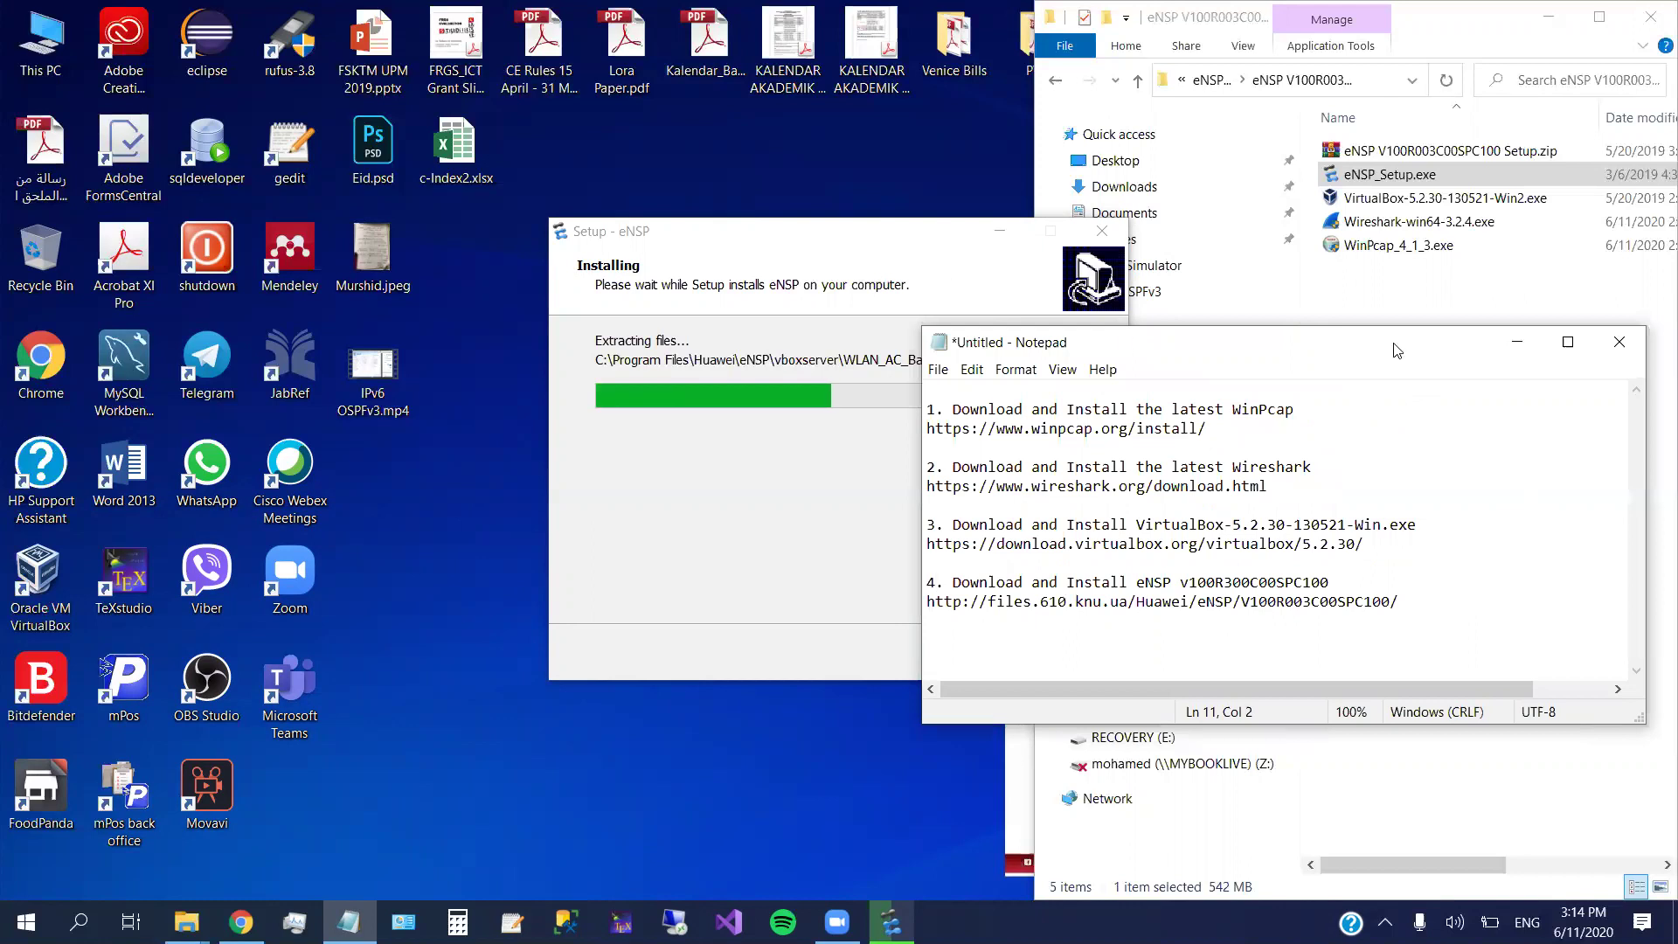
click(877, 234)
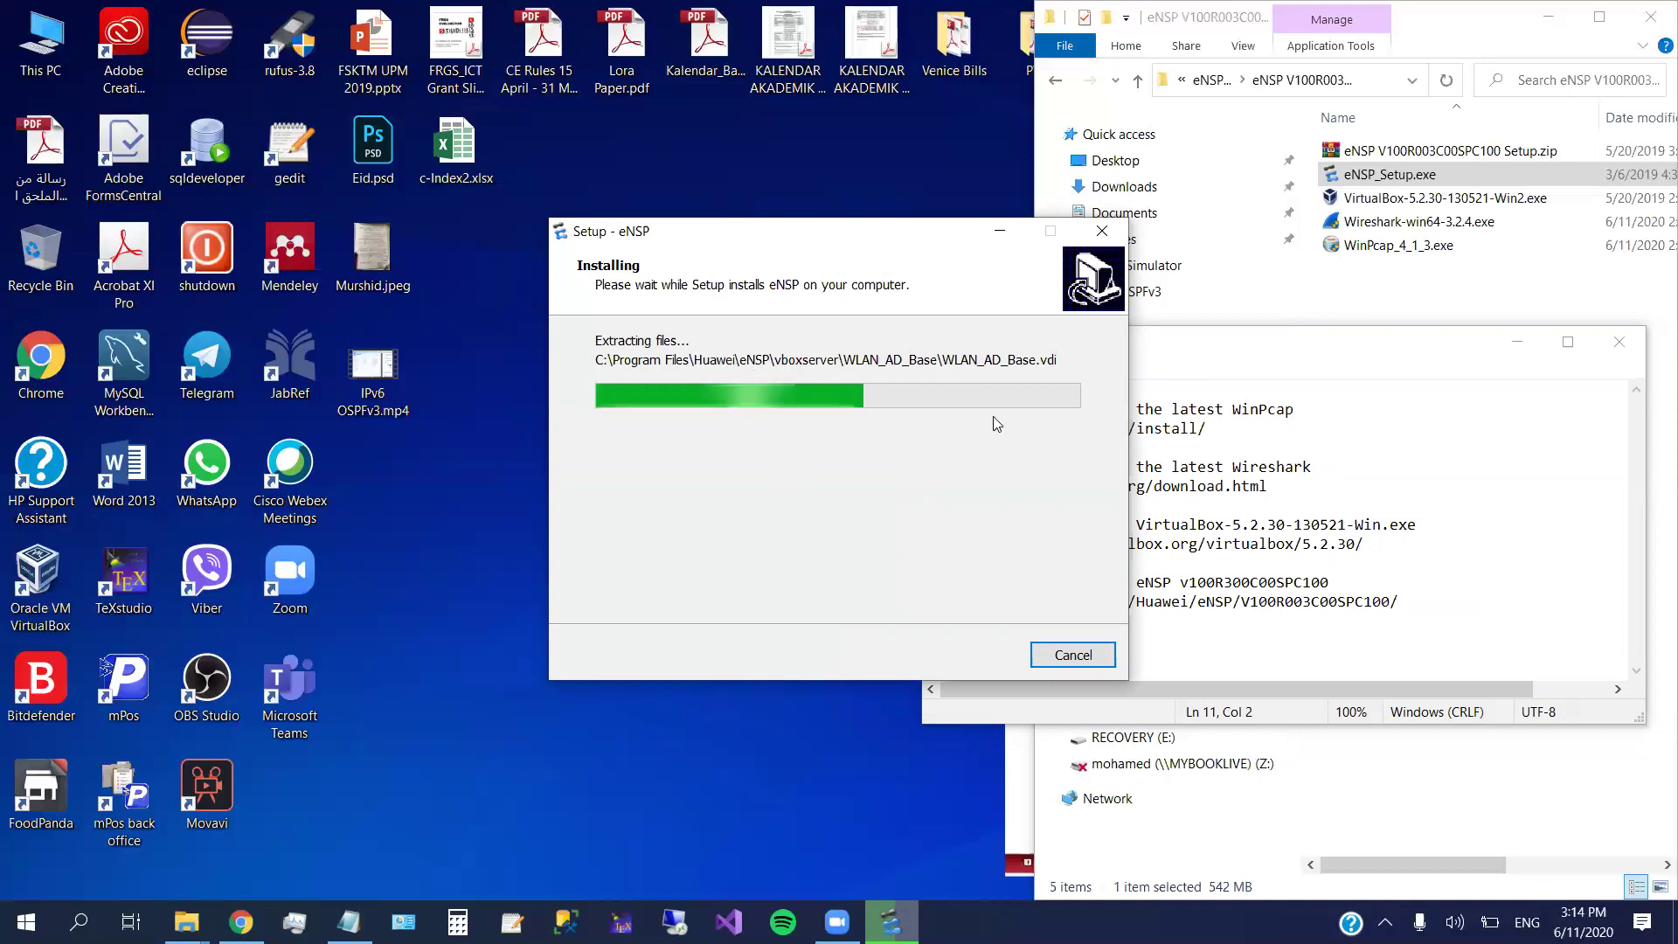
click(1441, 352)
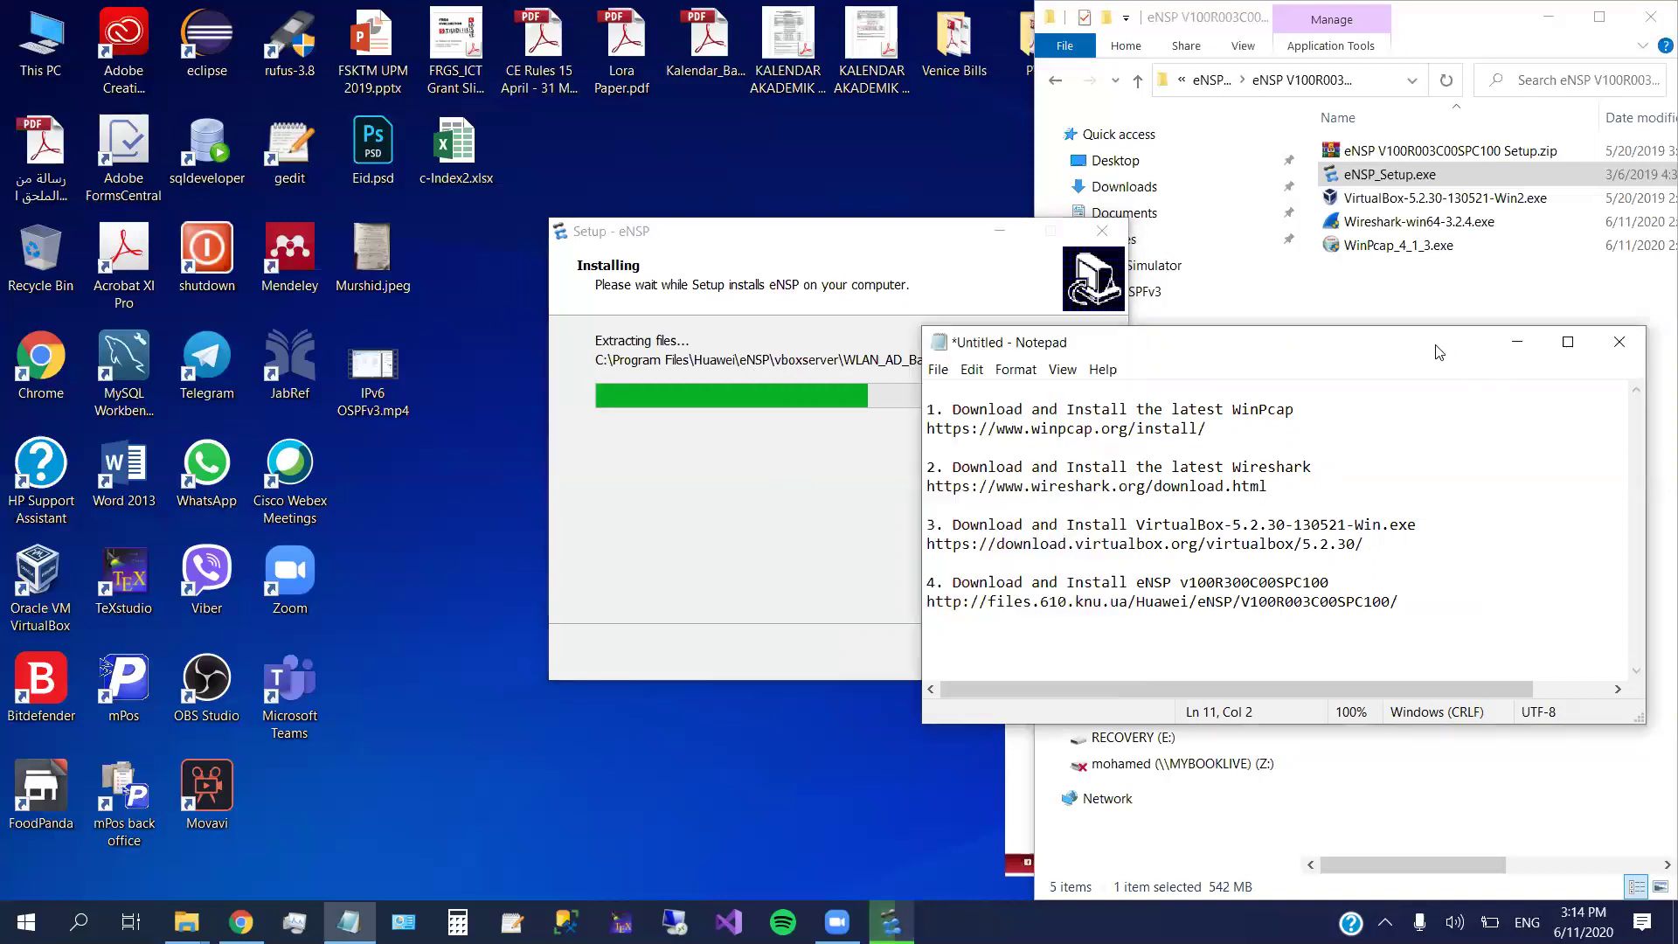
drag(1434, 344, 1407, 458)
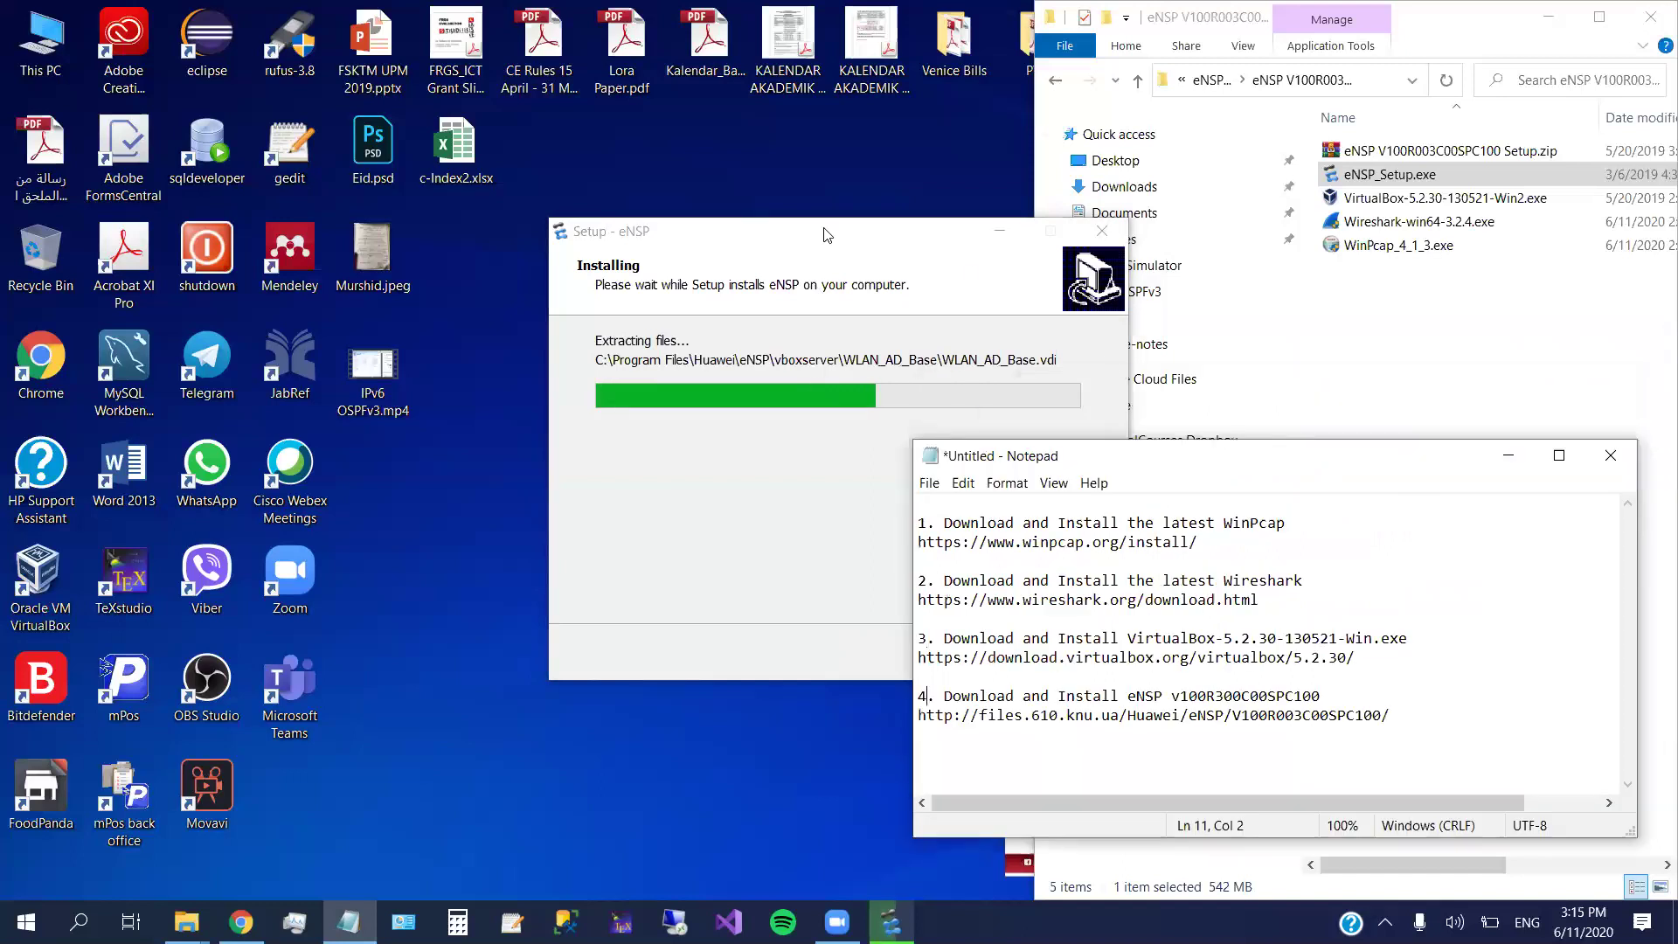
drag(826, 234, 762, 128)
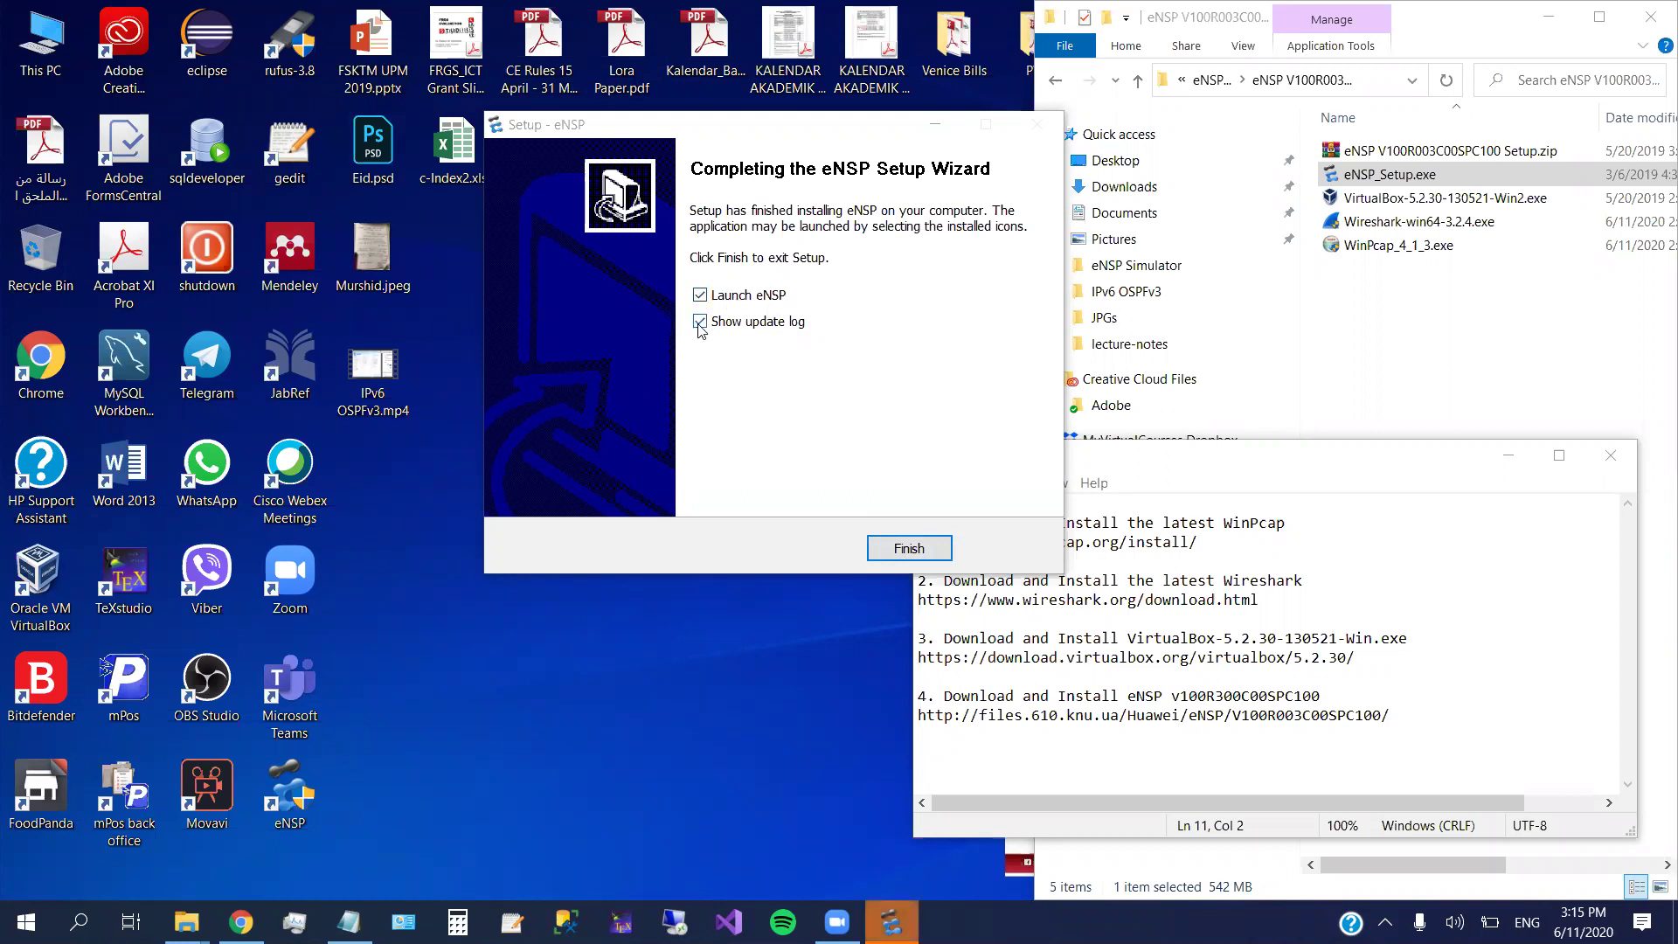
- Finish eNSP Setup with Show update log unchecked, then maximize the eNSP window
click(699, 325)
click(699, 323)
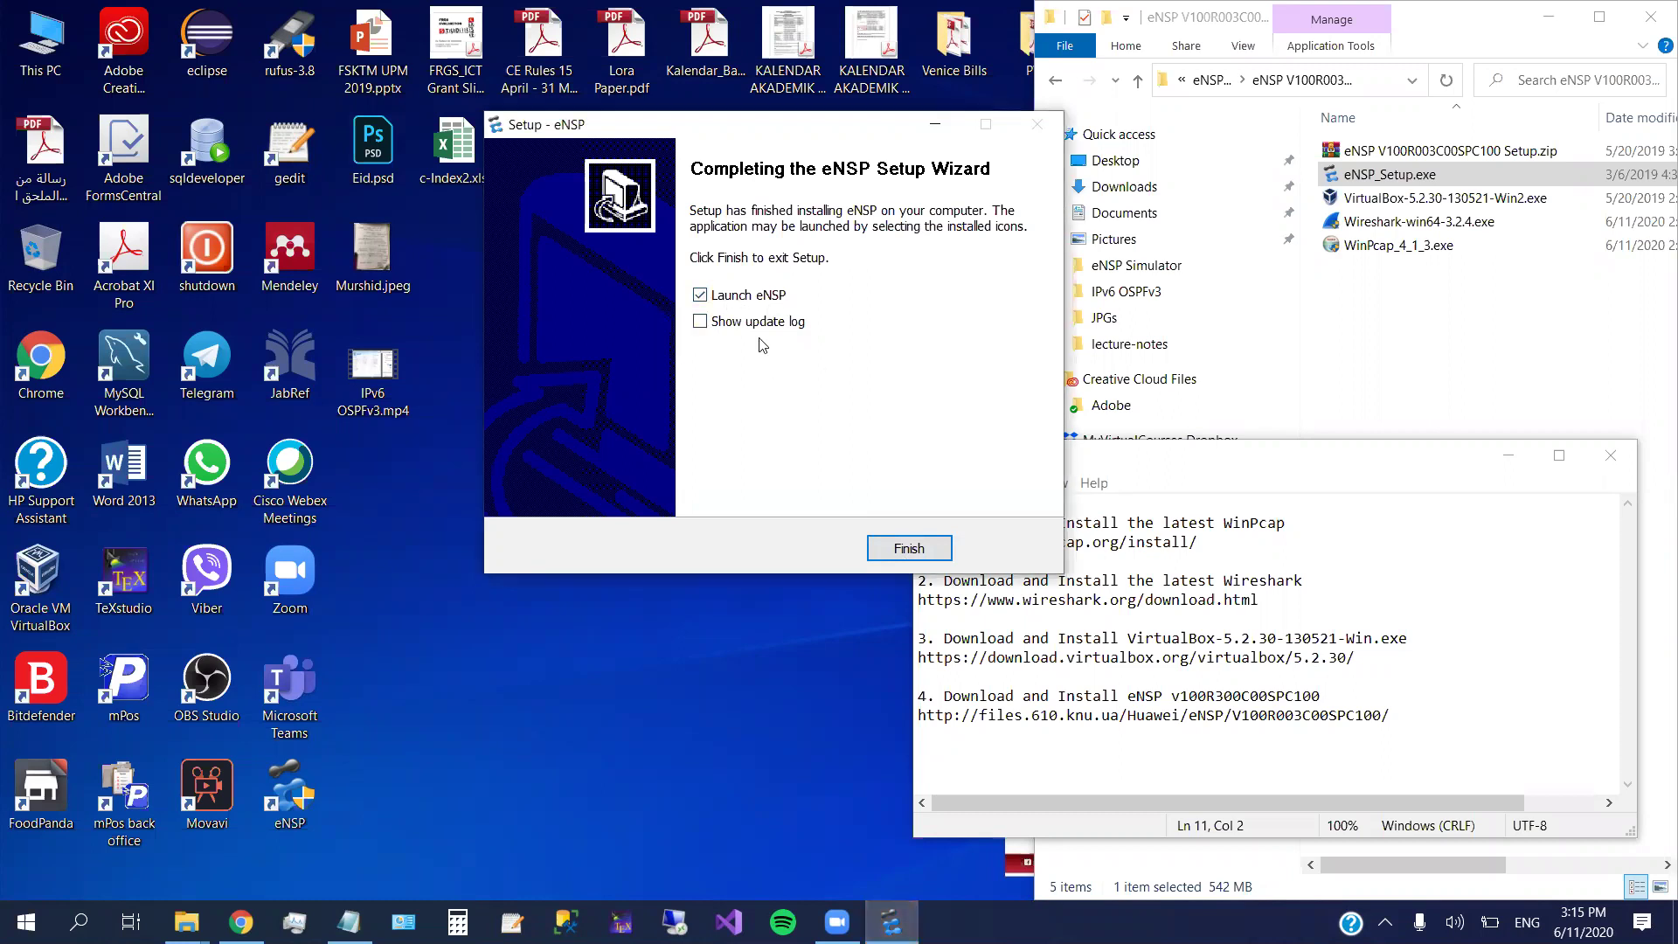
click(907, 549)
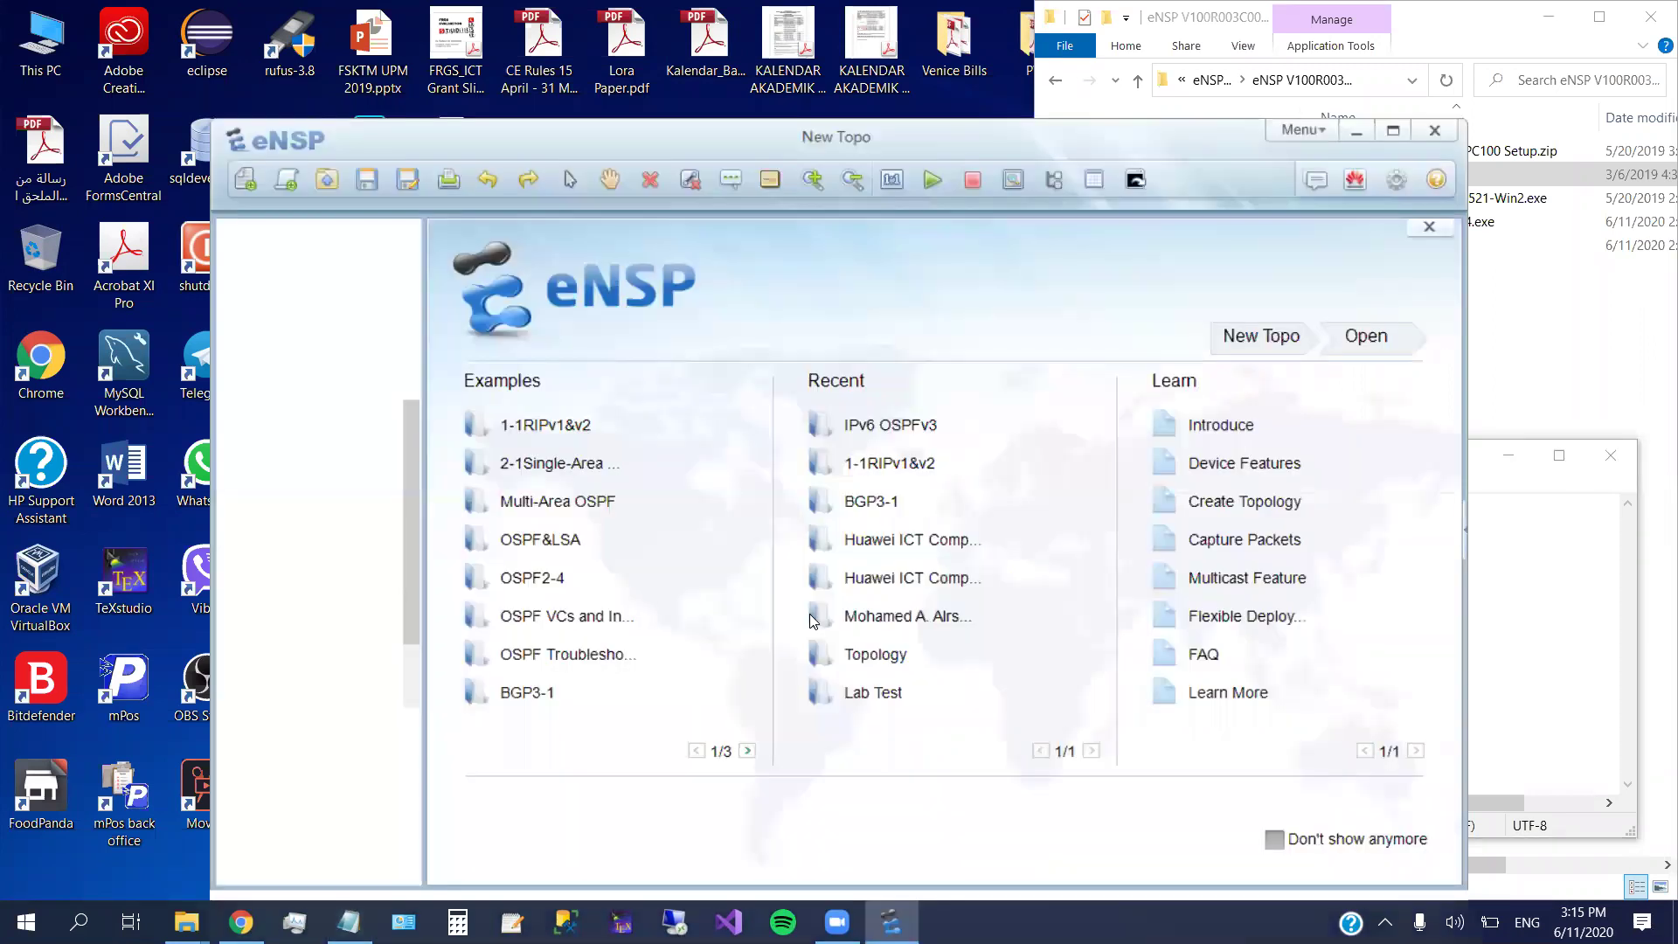
double_click(886, 130)
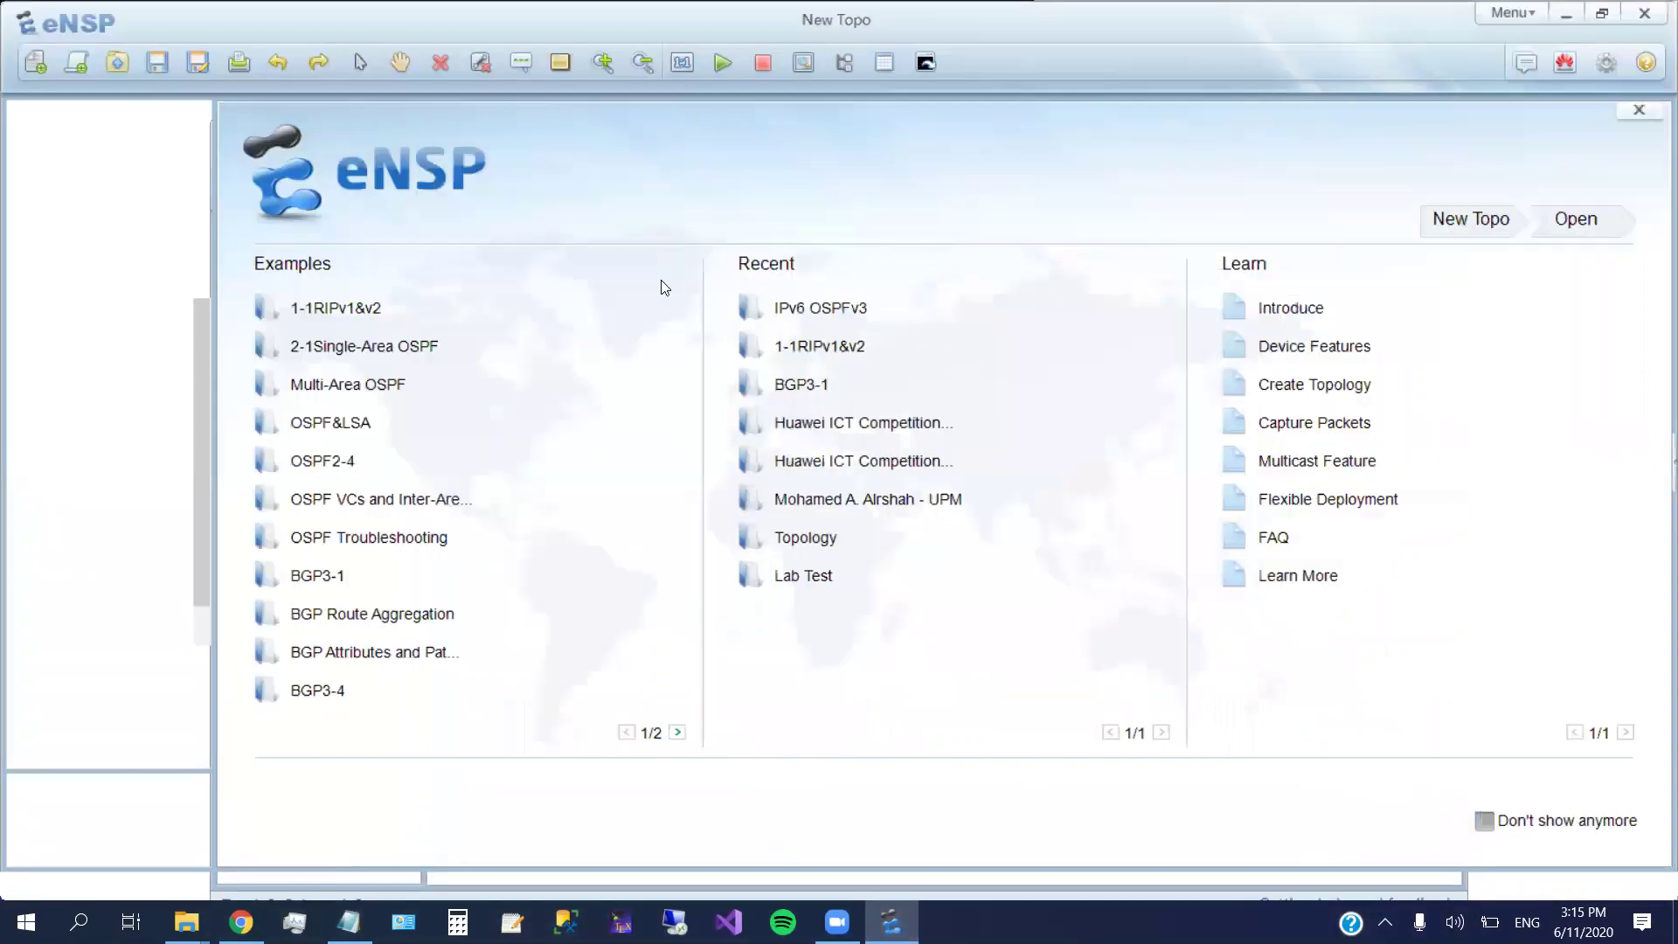
scroll(198, 584, down, 2)
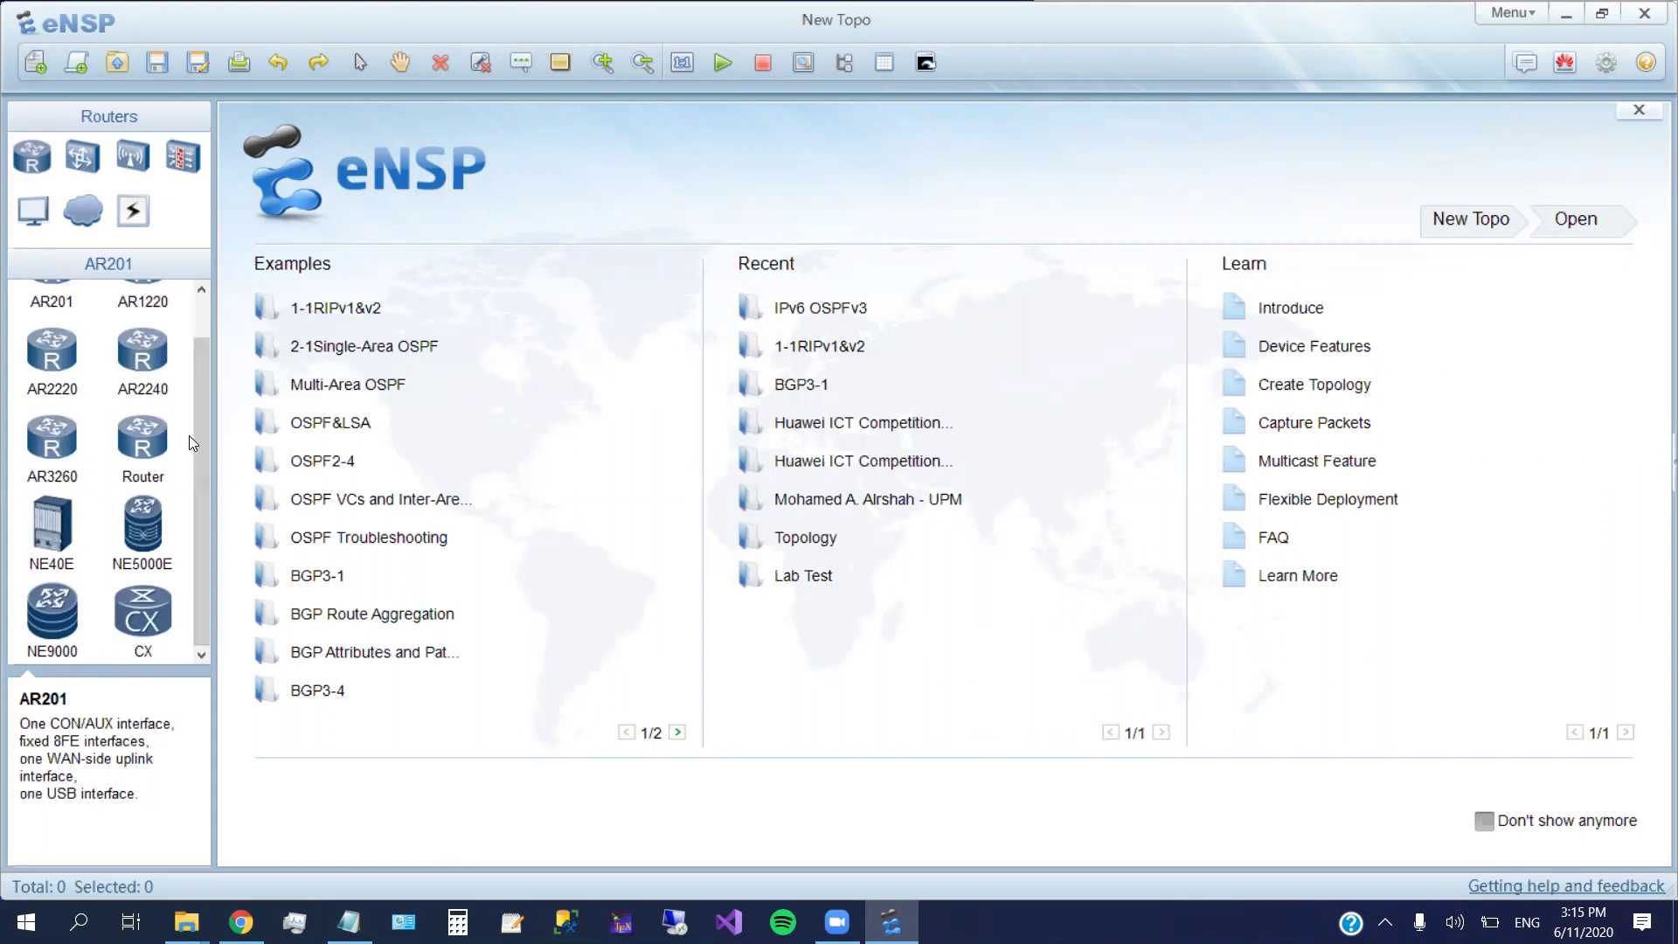
- Browse the Switches, WLAN, FireWall, End Devices, Other and Connections categories, then return to Routers
scroll(197, 363, up, 2)
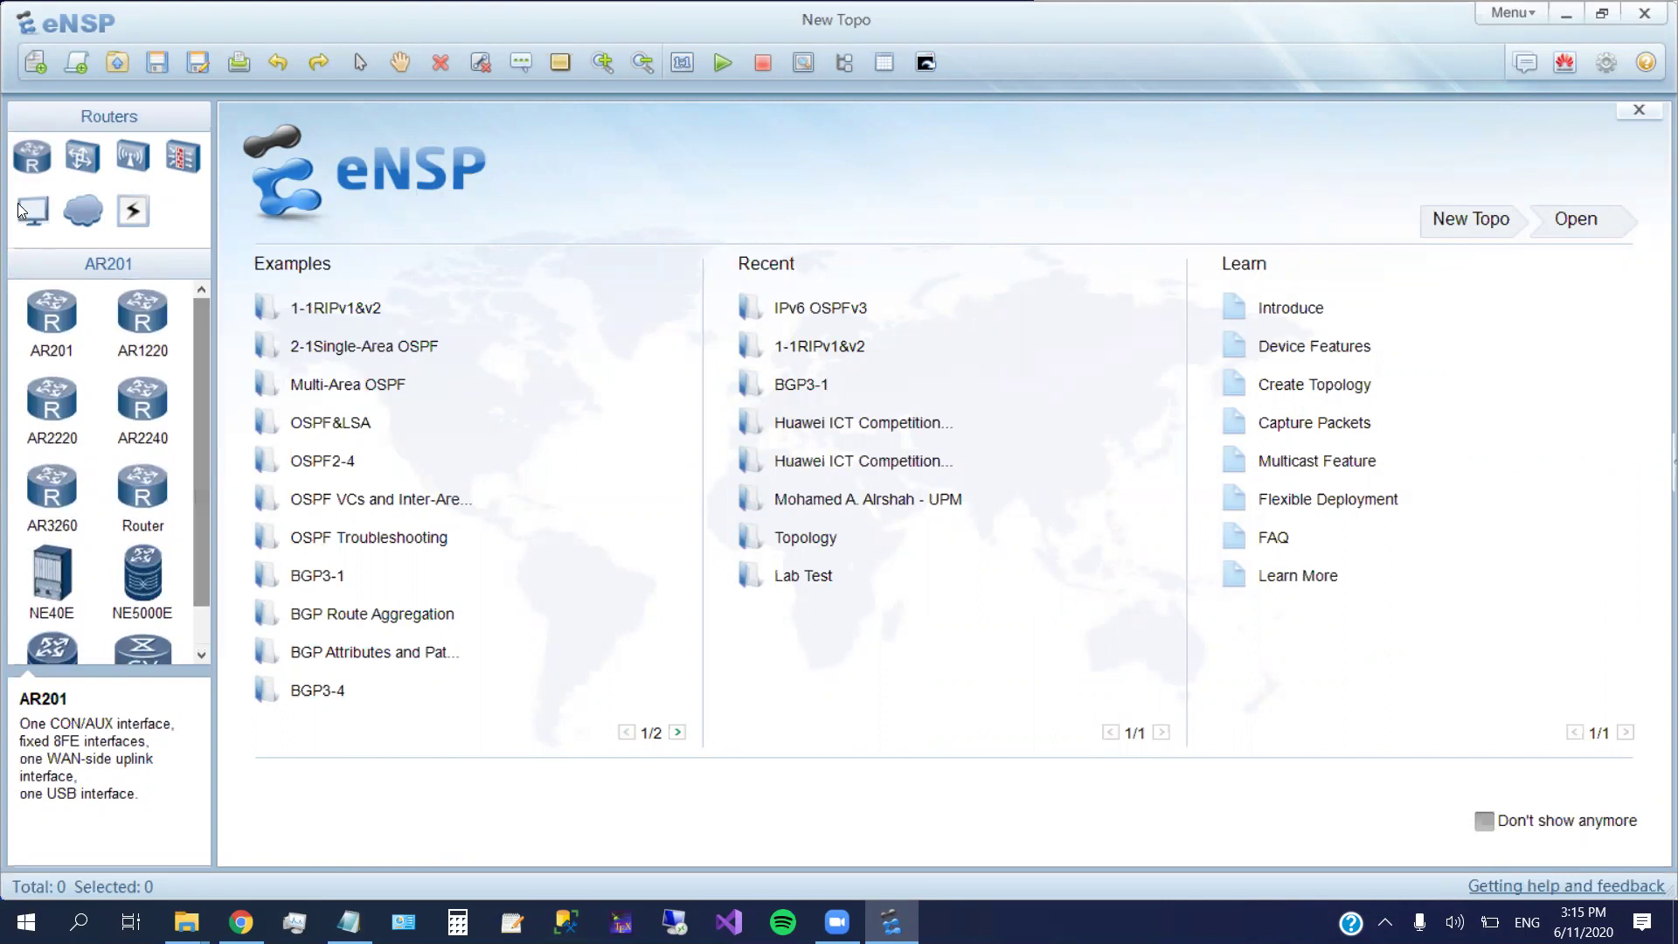
click(82, 156)
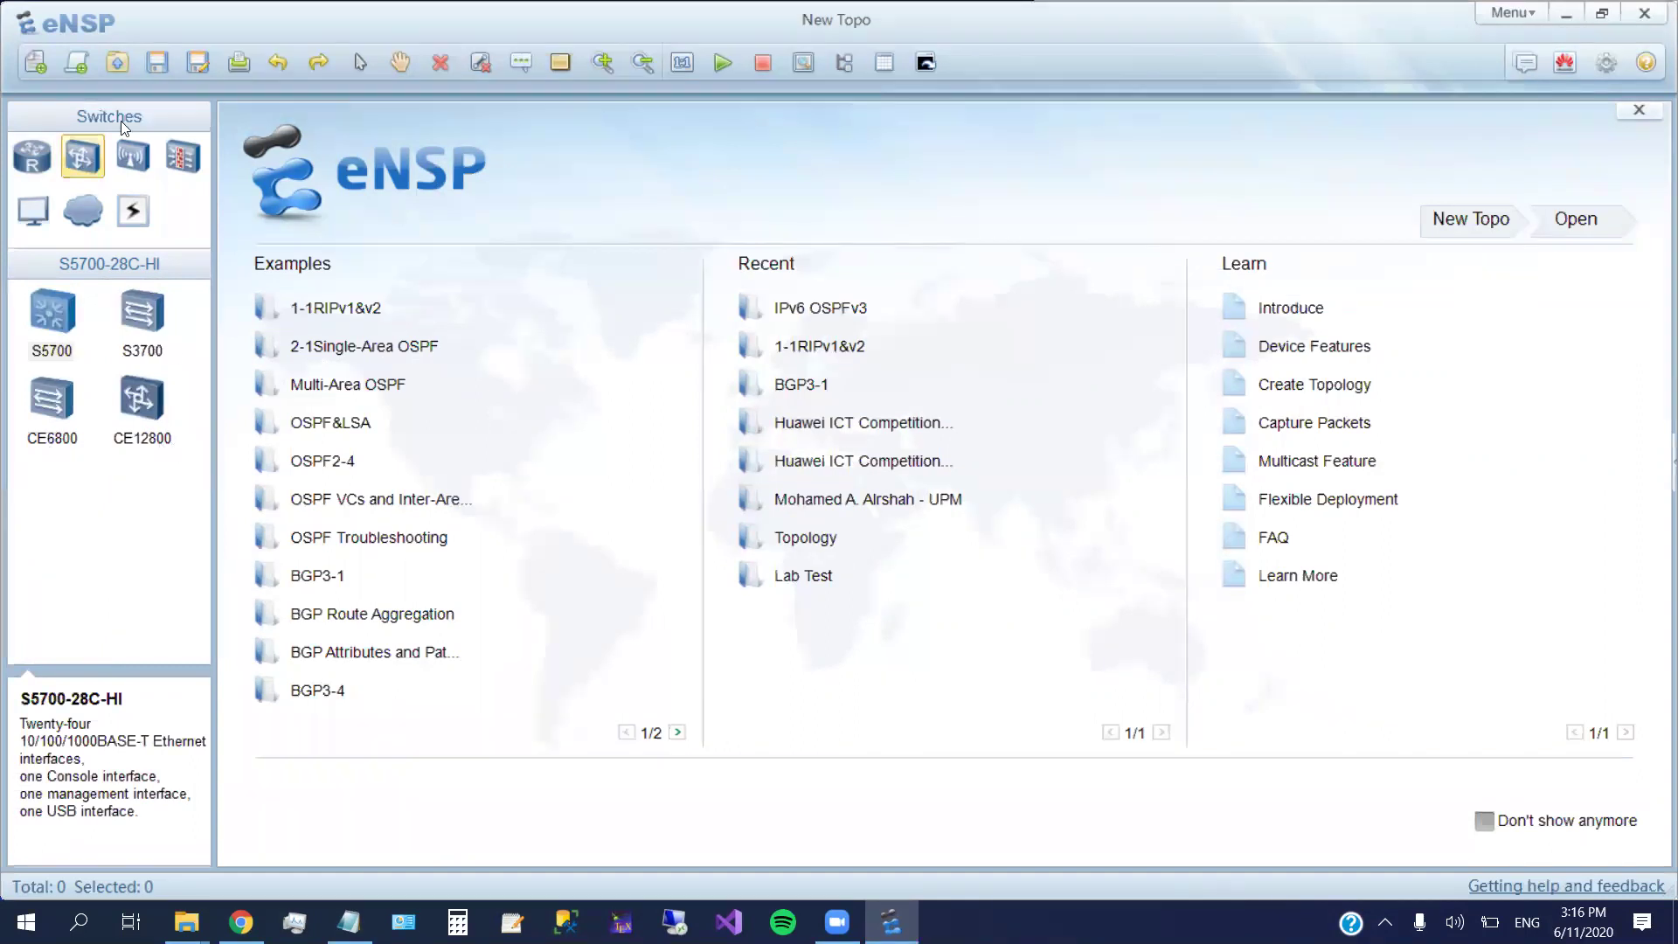
click(132, 155)
scroll(98, 428, down, 5)
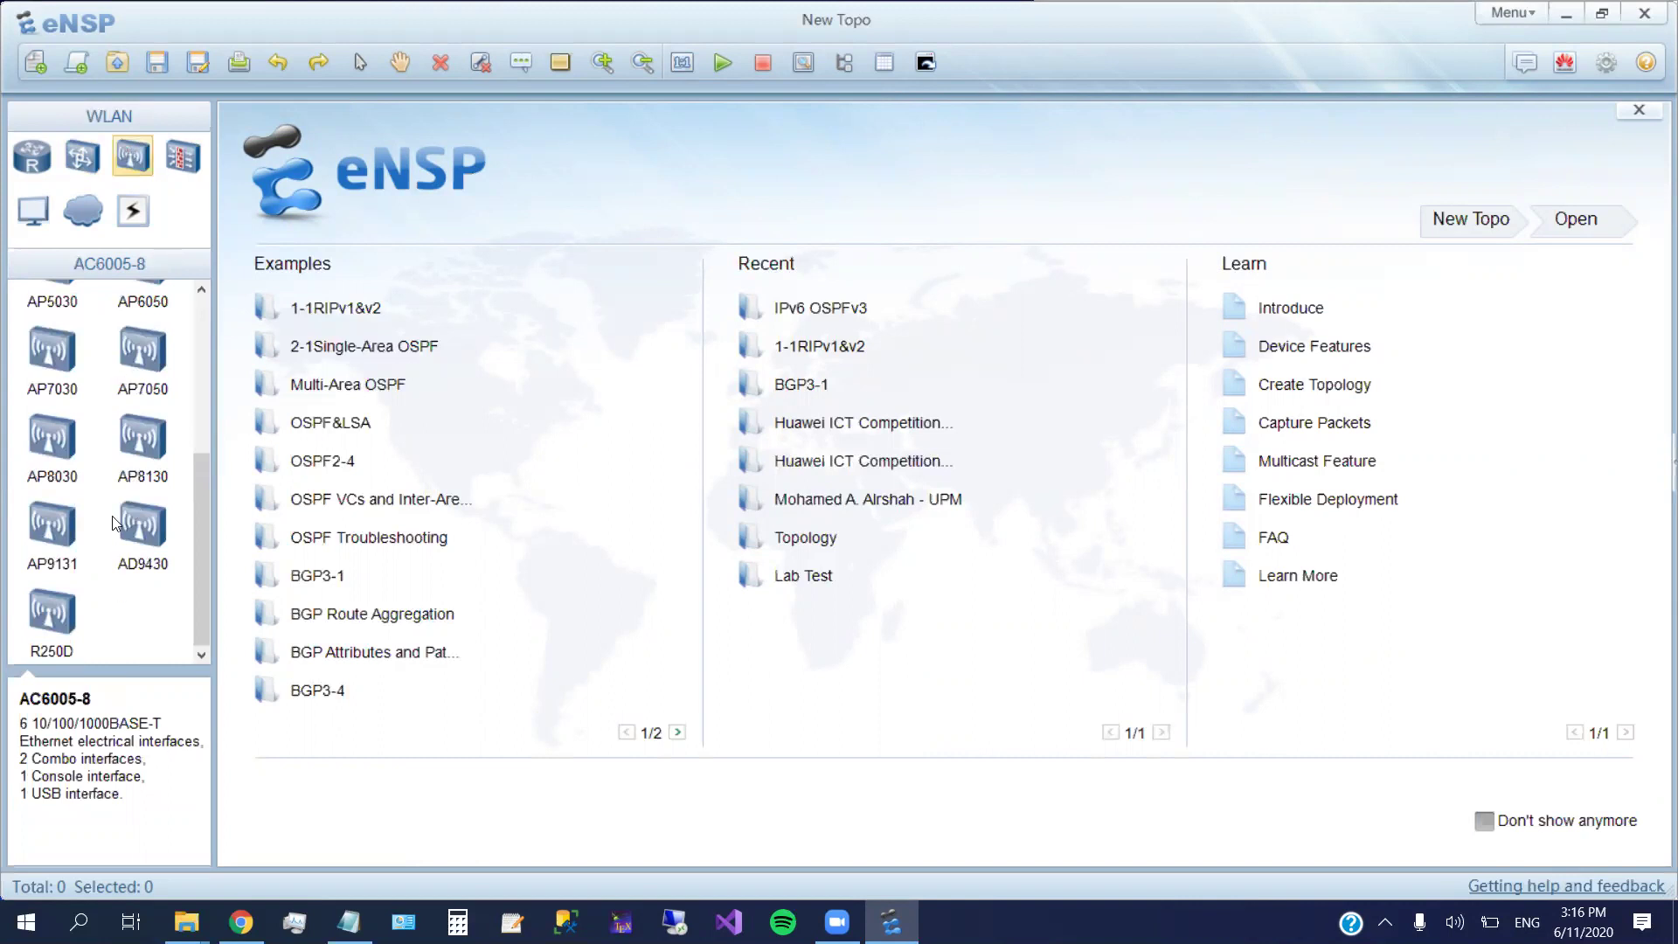
click(185, 159)
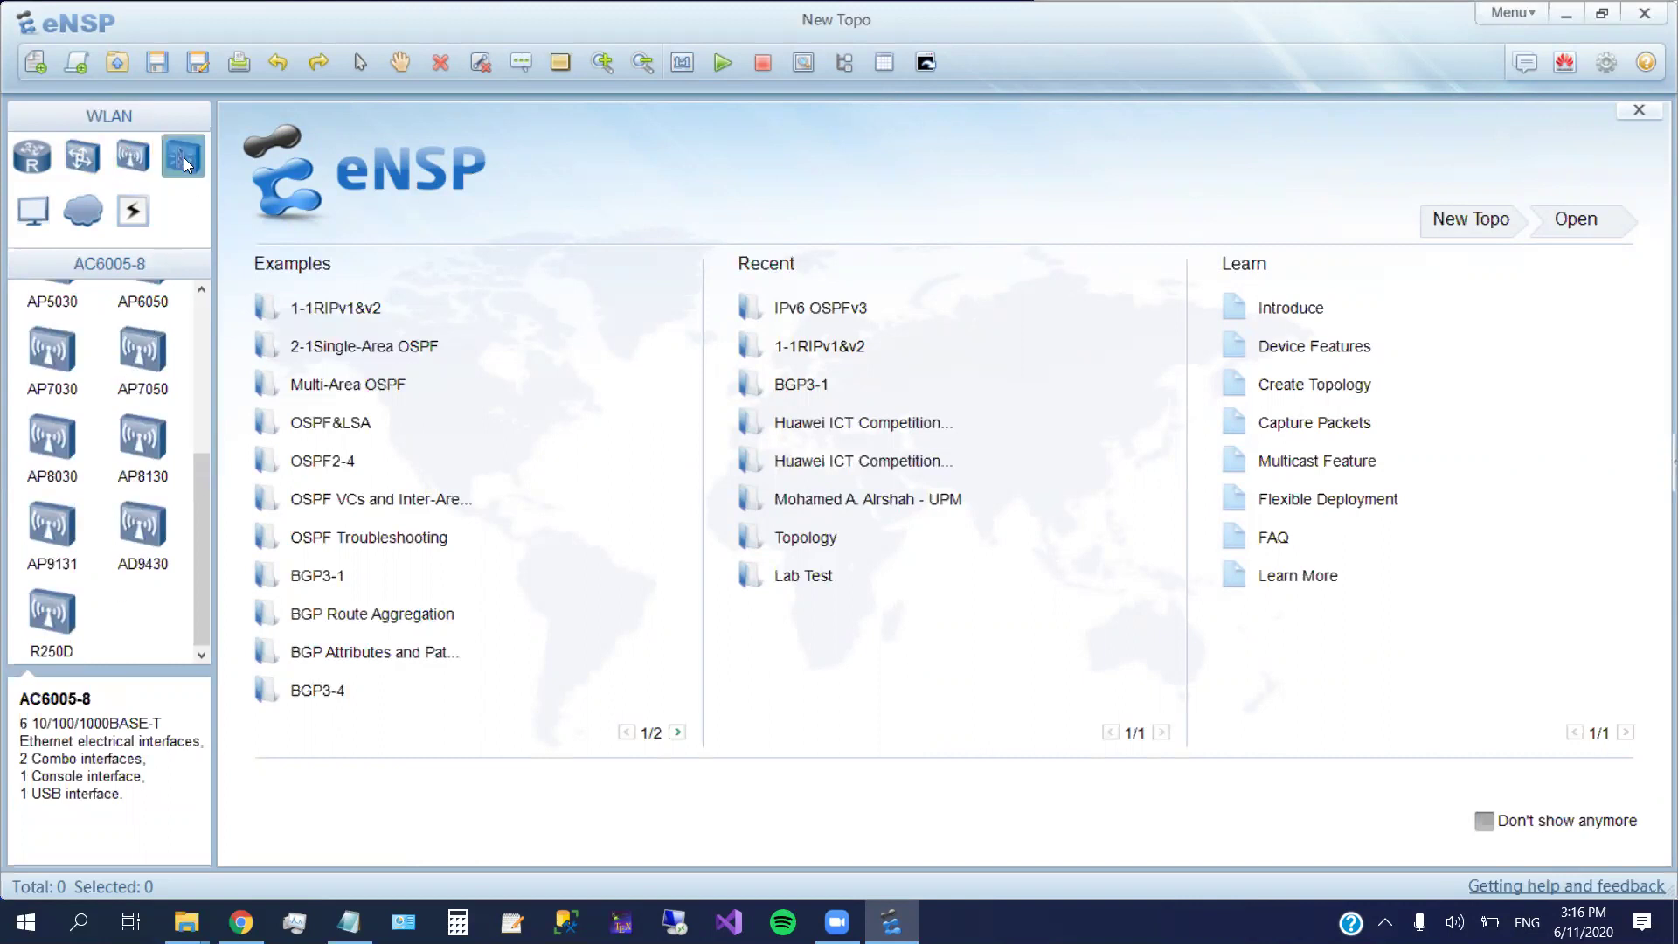
click(31, 212)
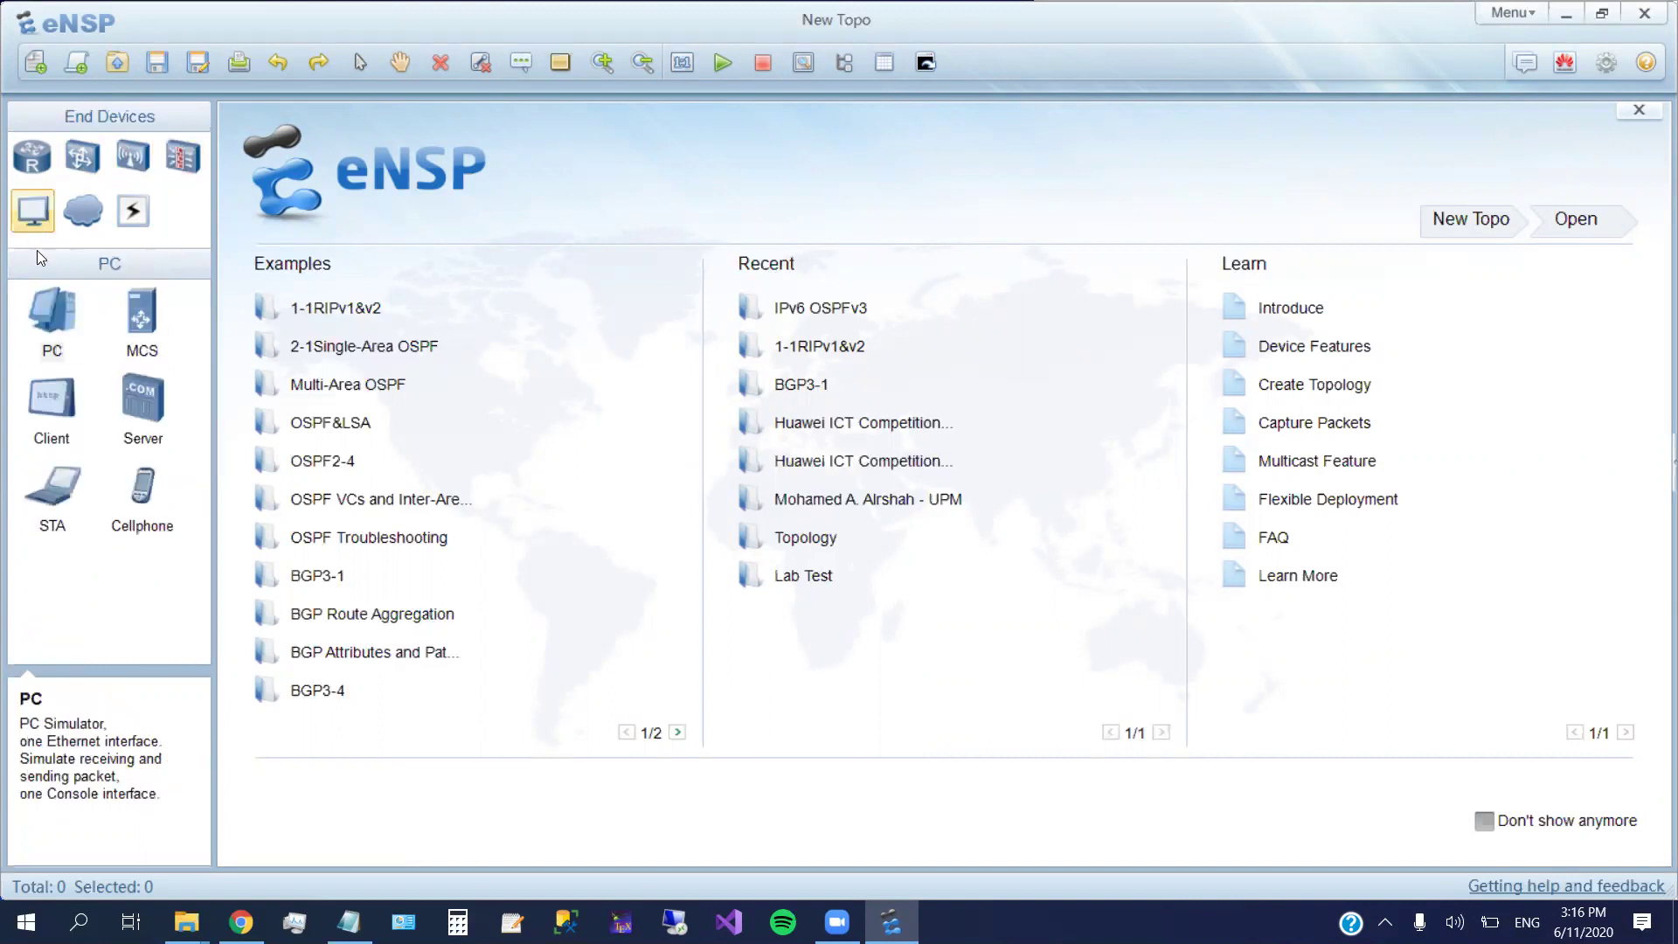
click(83, 210)
click(131, 216)
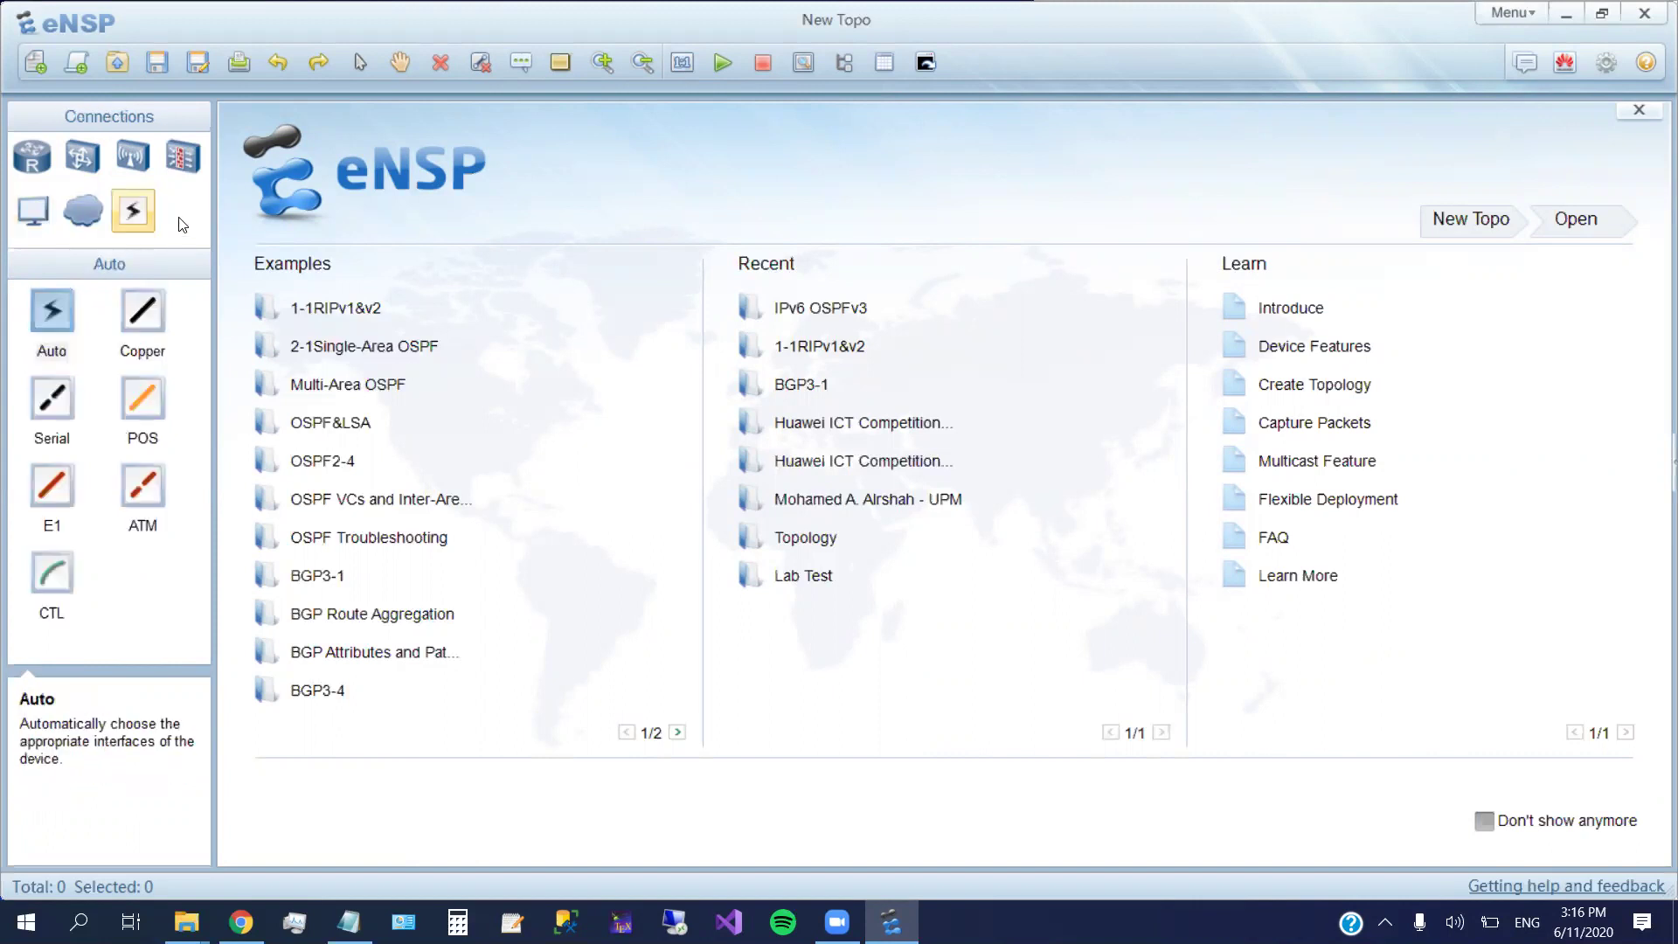
click(35, 164)
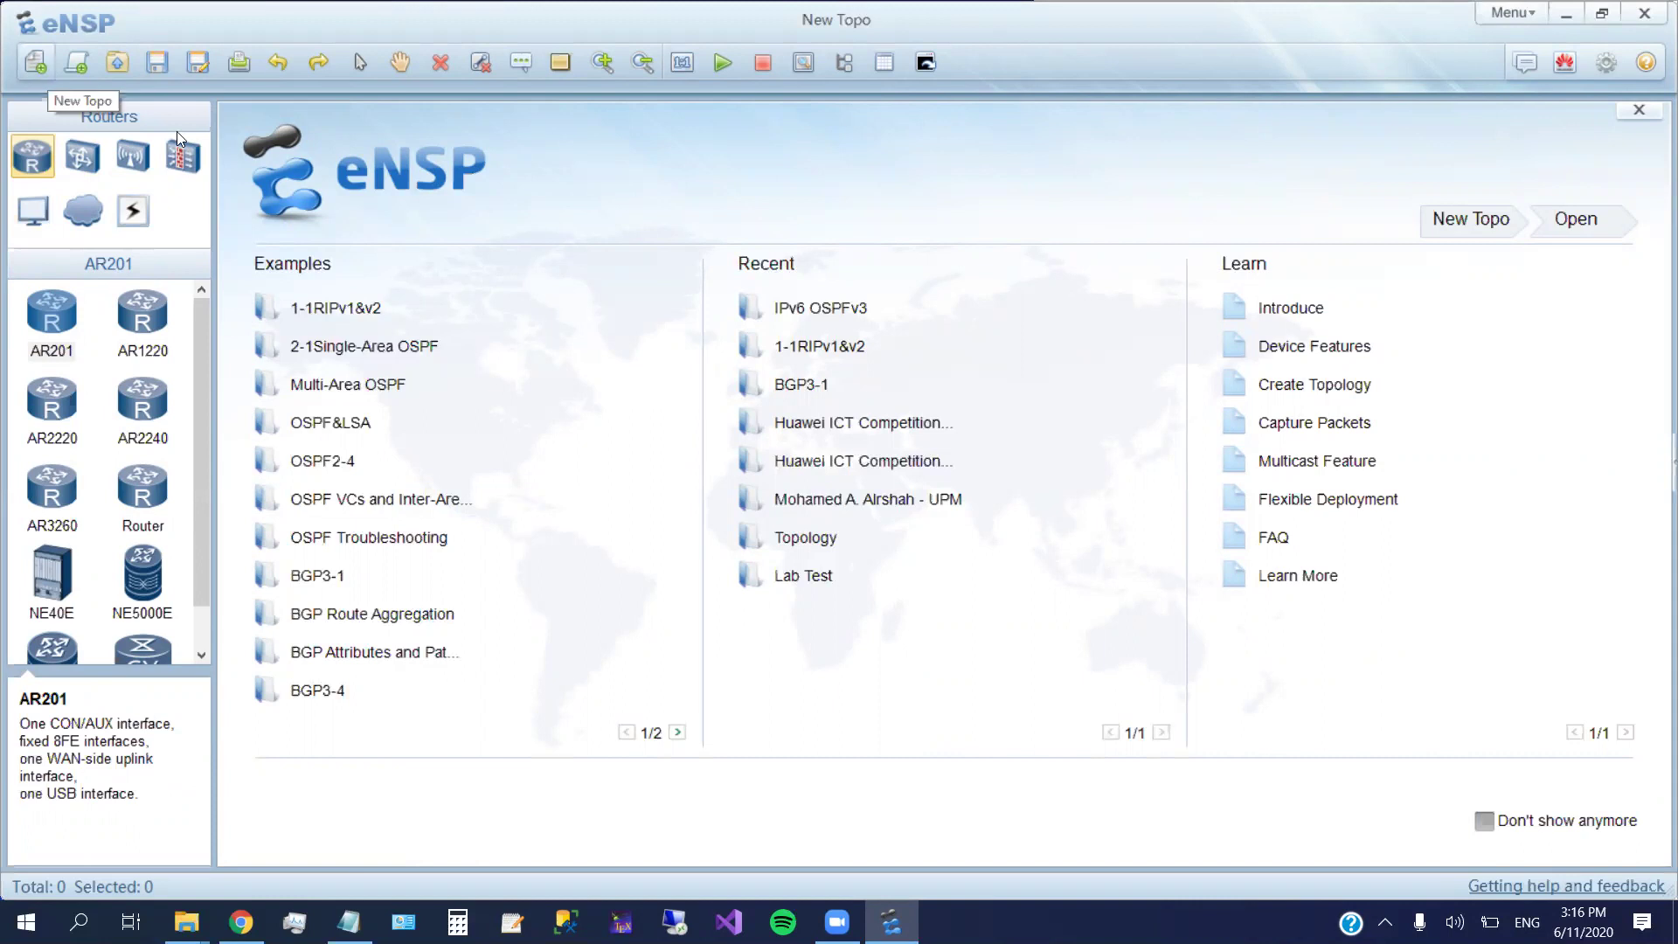
- Place an AR2220 router AR1 on the canvas, power it on and open its console
click(52, 406)
click(652, 330)
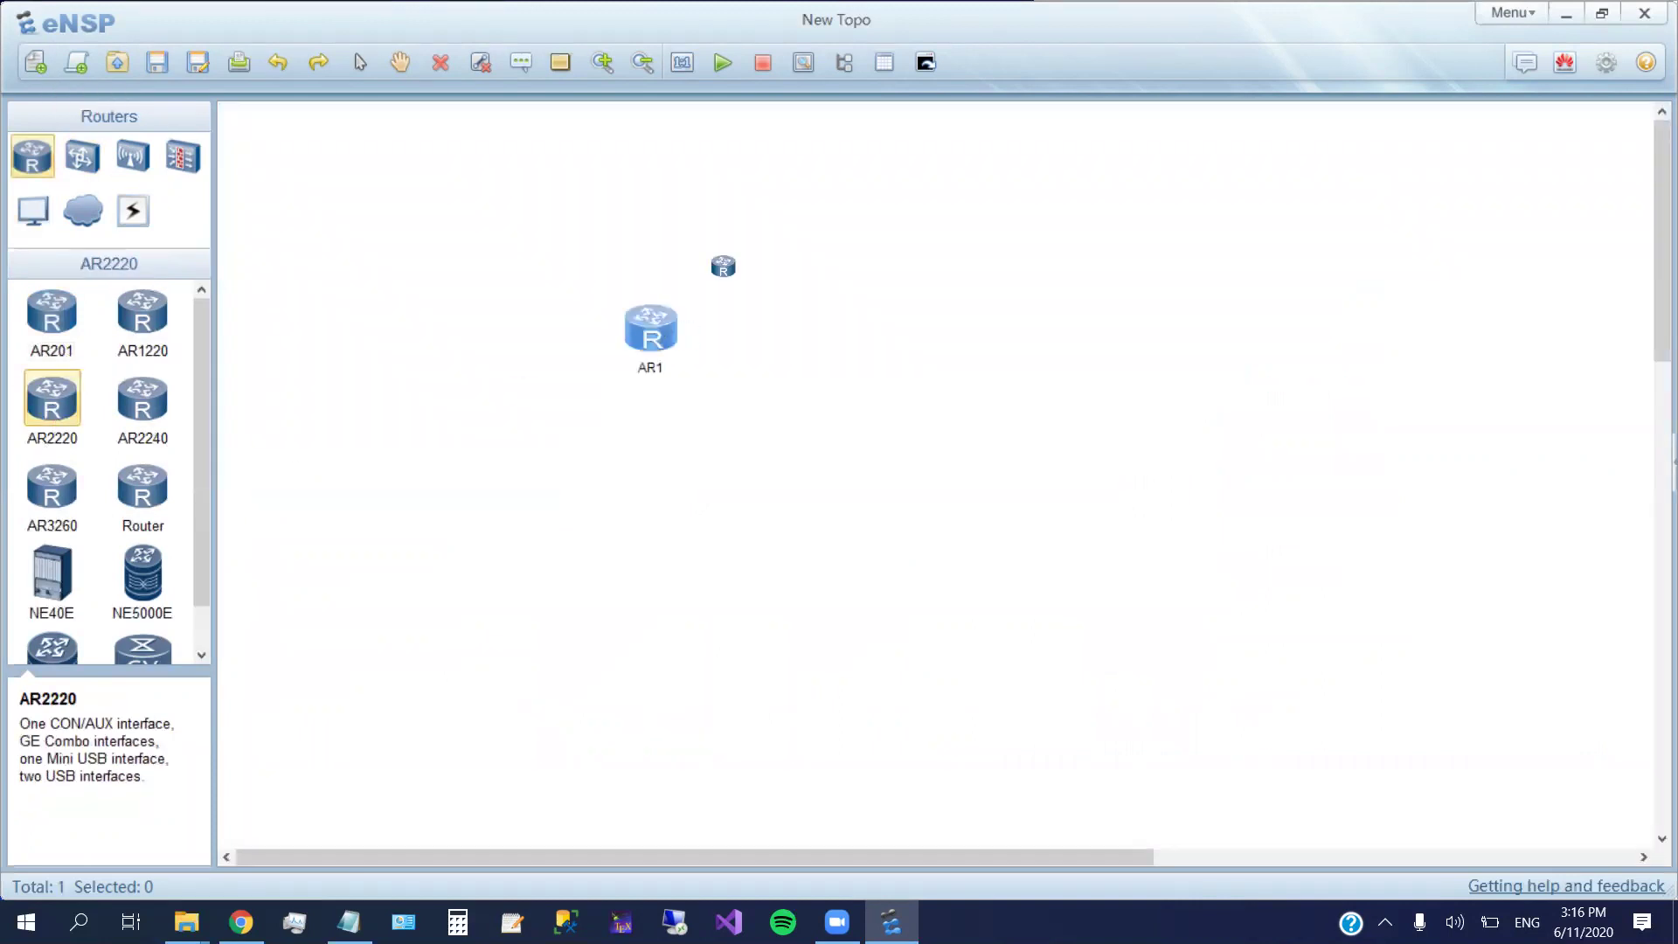
click(359, 67)
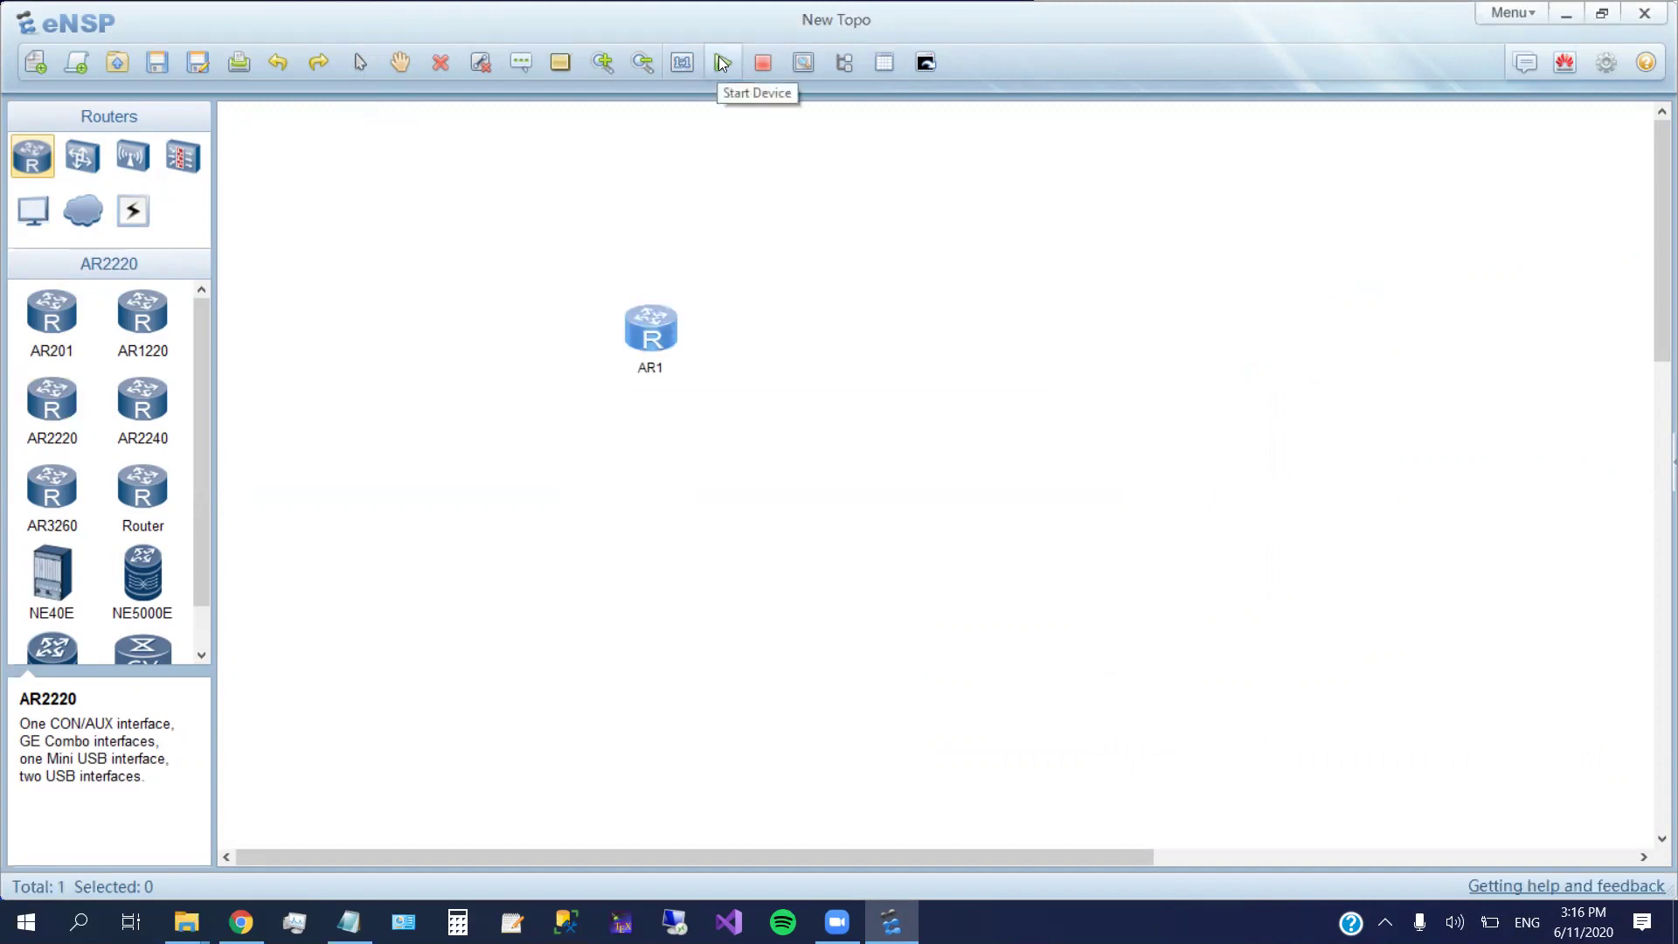
click(722, 63)
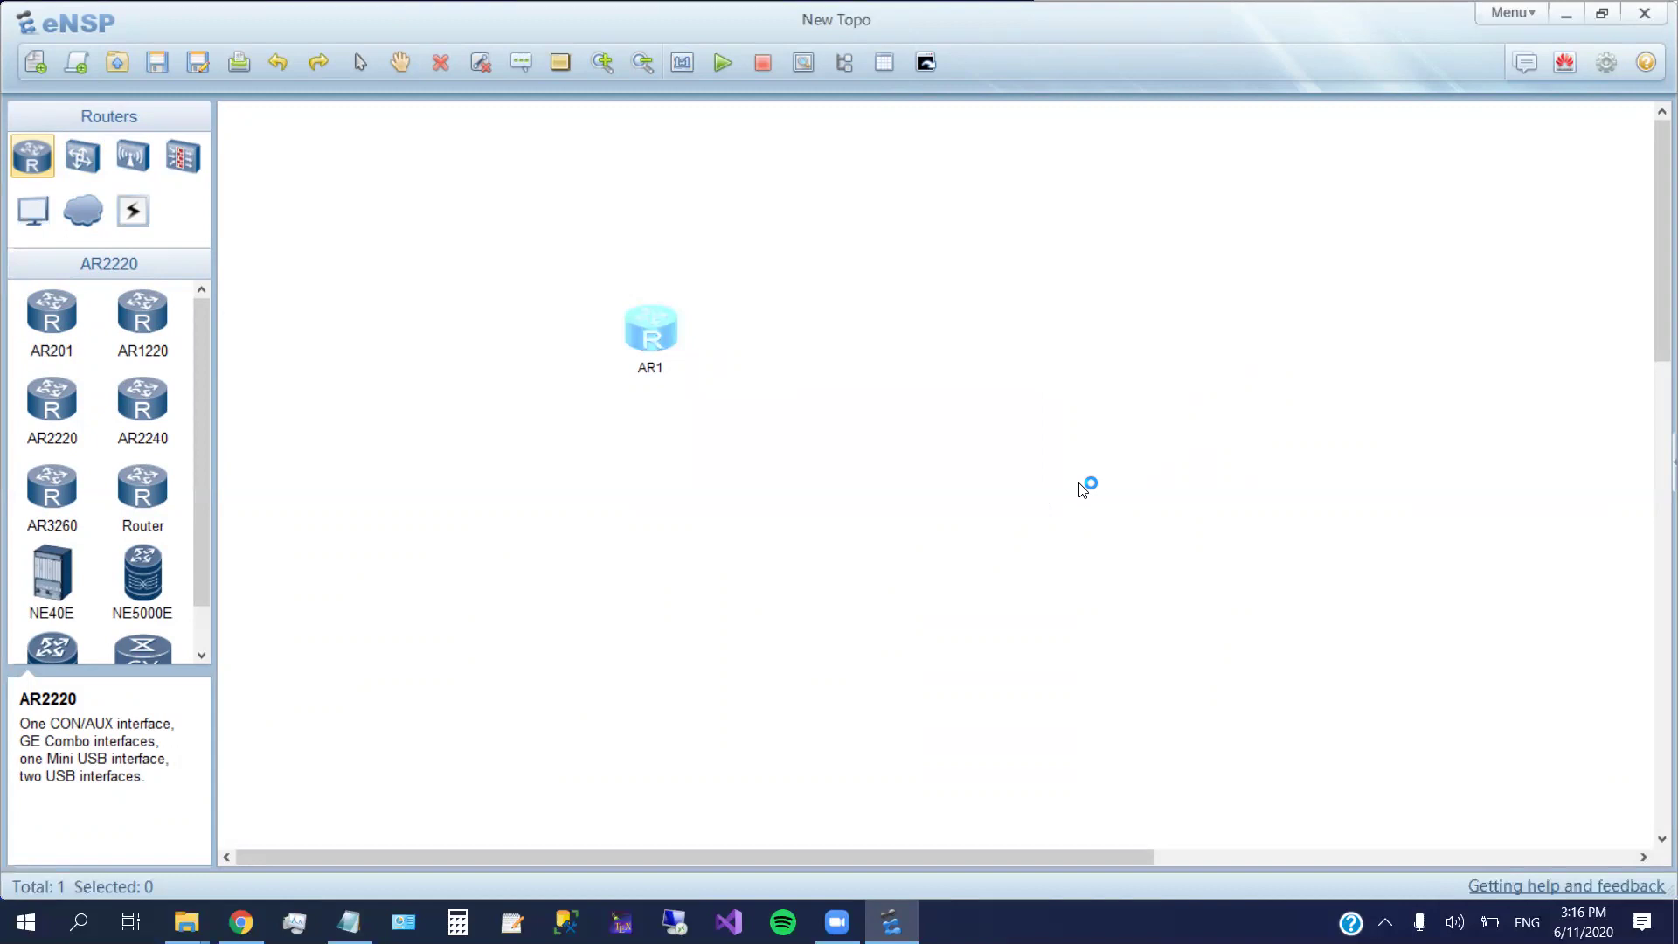
double_click(670, 330)
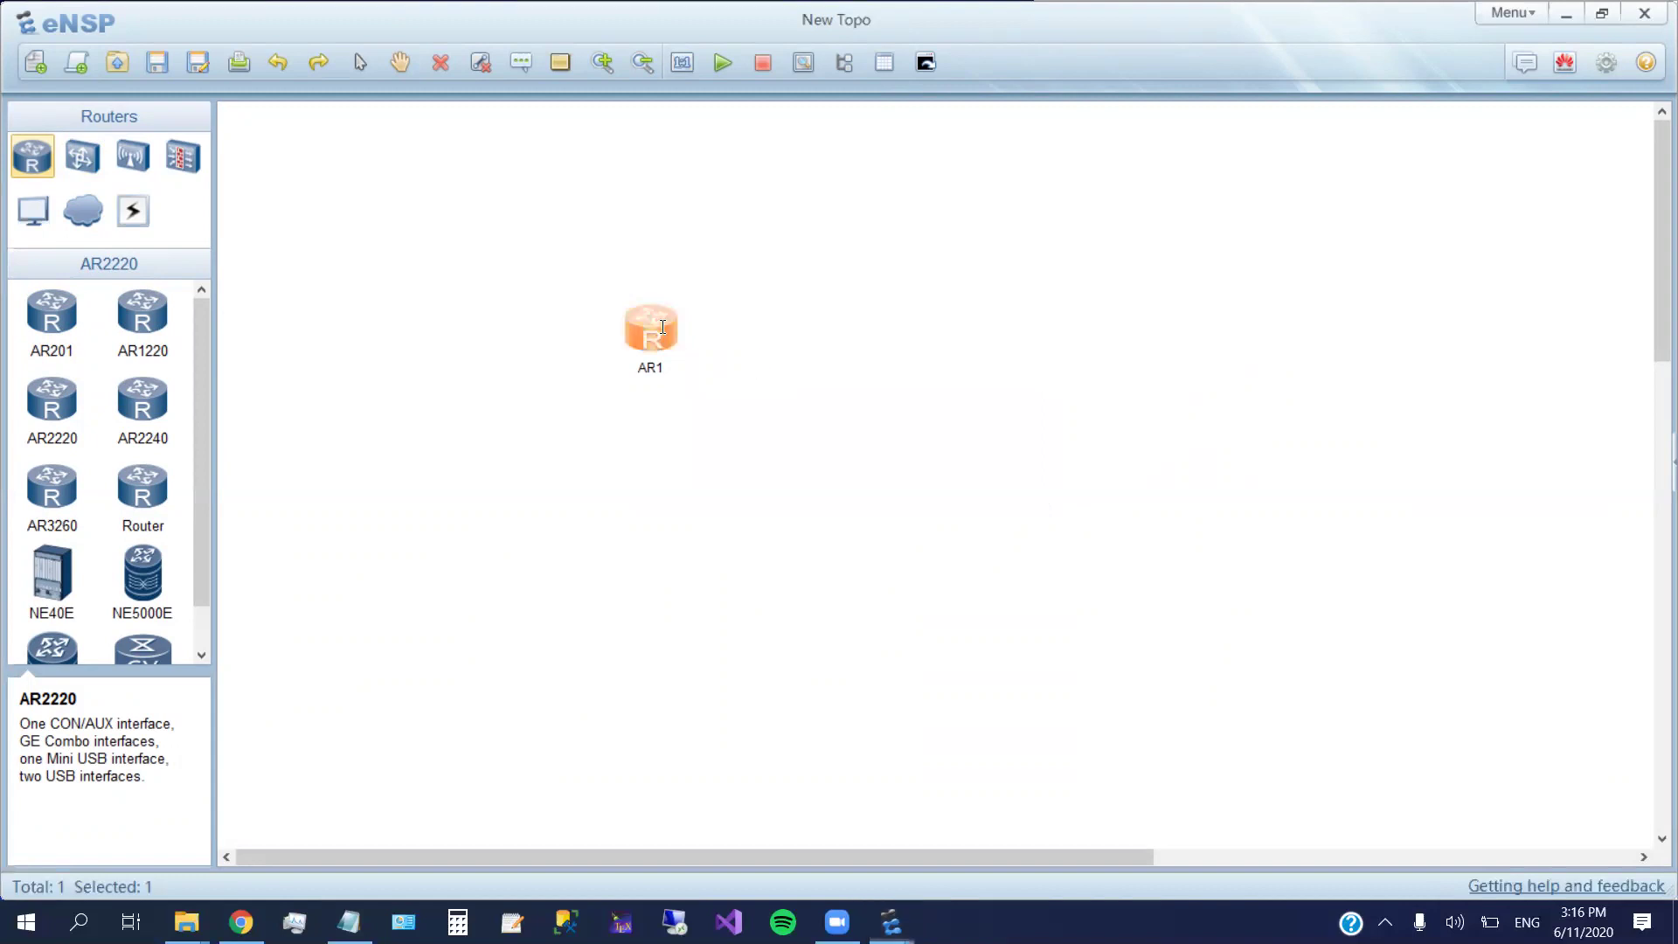
drag(818, 166, 1133, 129)
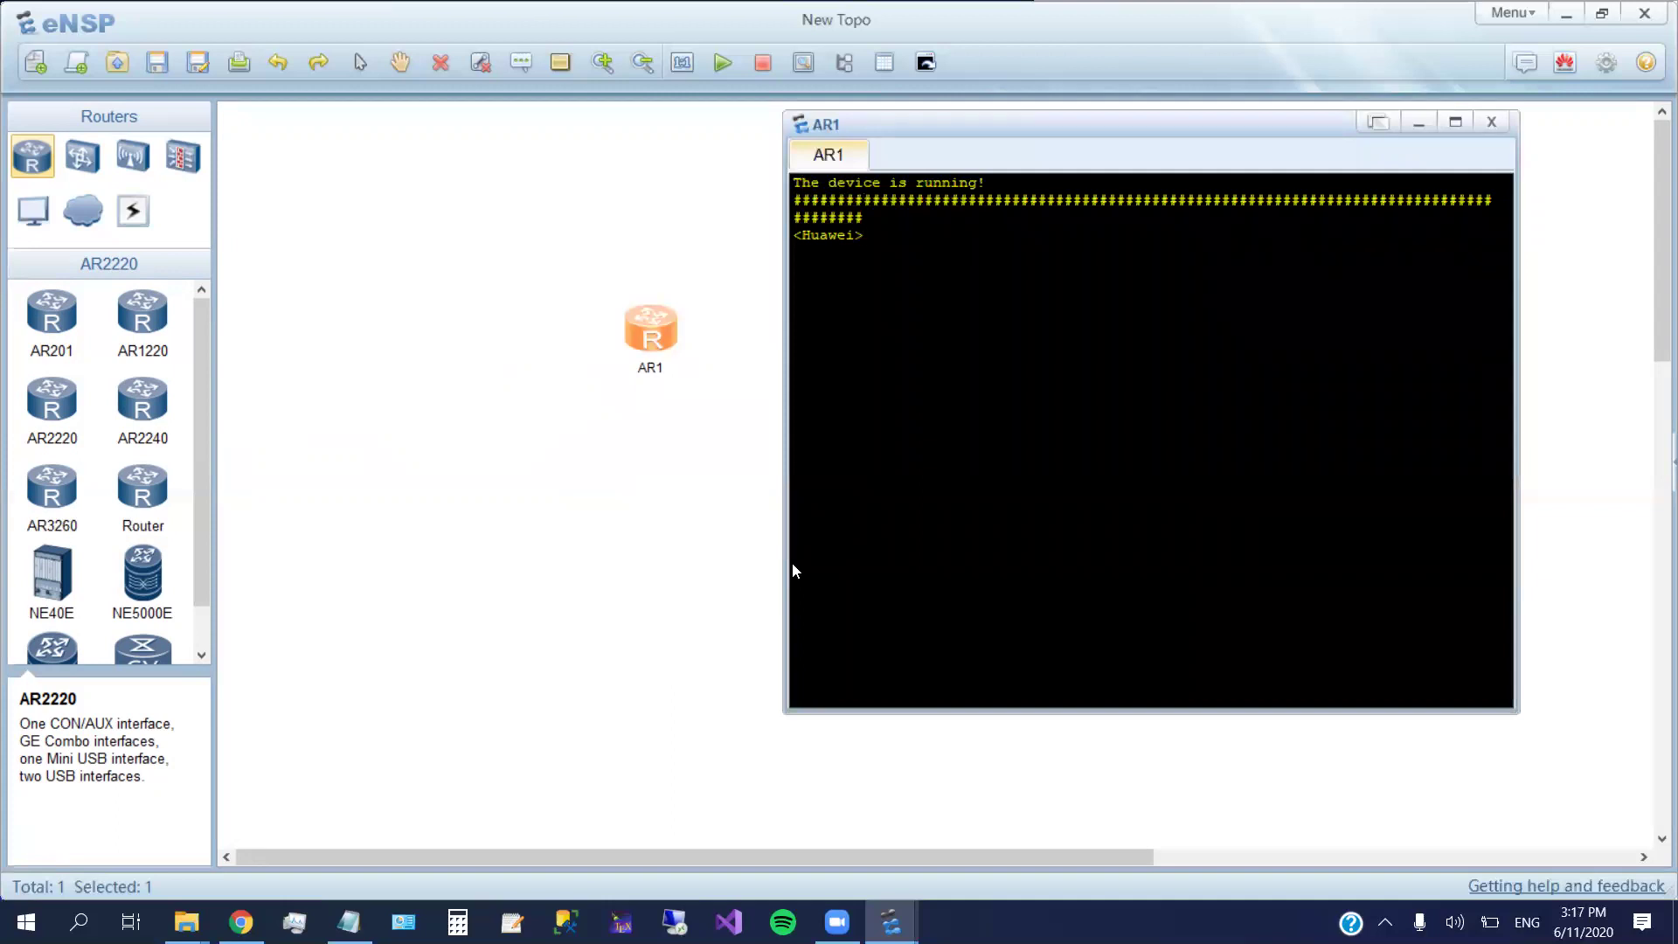
- On AR1, run system-view and ospfv3 1 with Tab completion, then close the console
text(ys)
key(Tab)
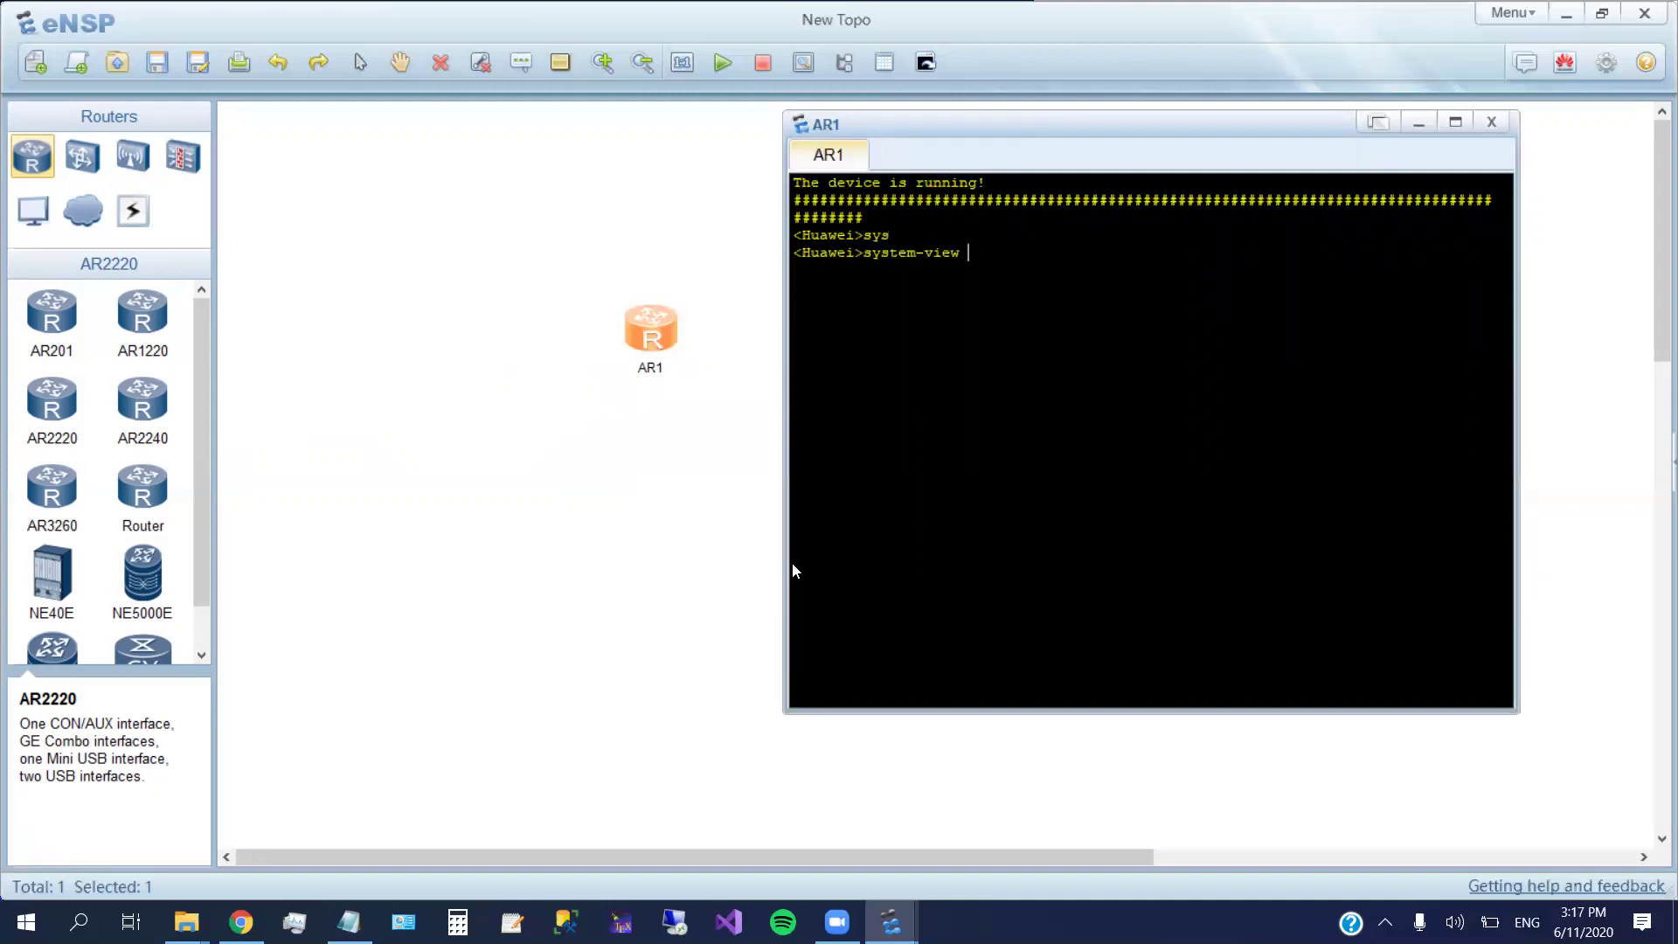
key(Return)
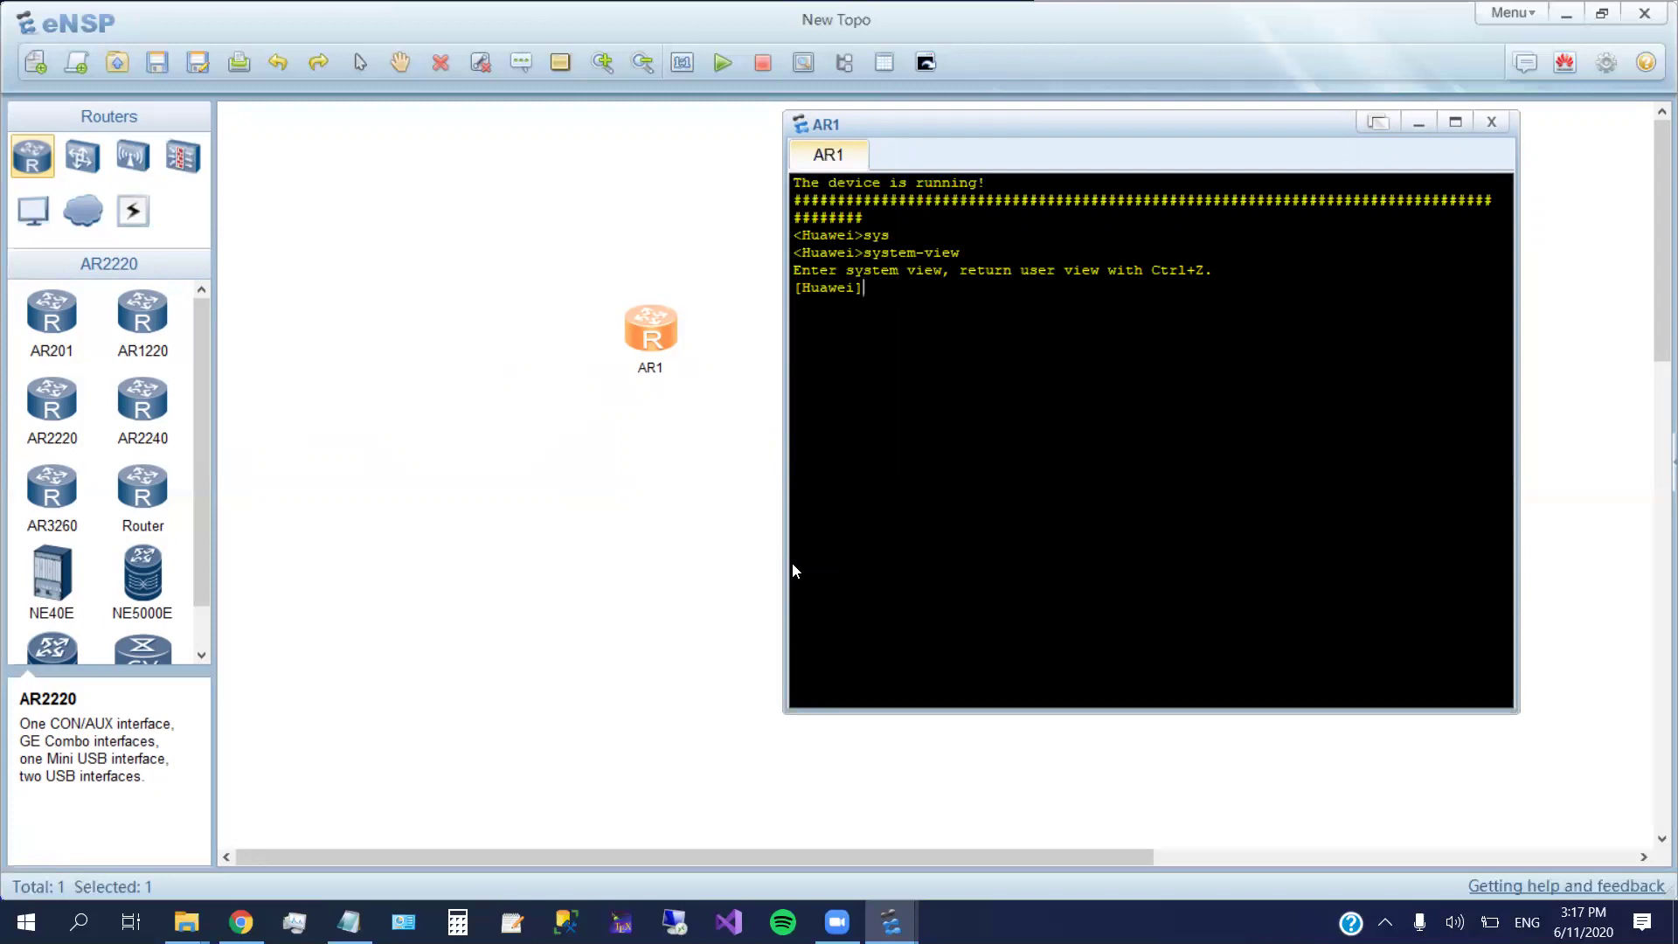
text(ospf)
key(Tab)
key(Tab)
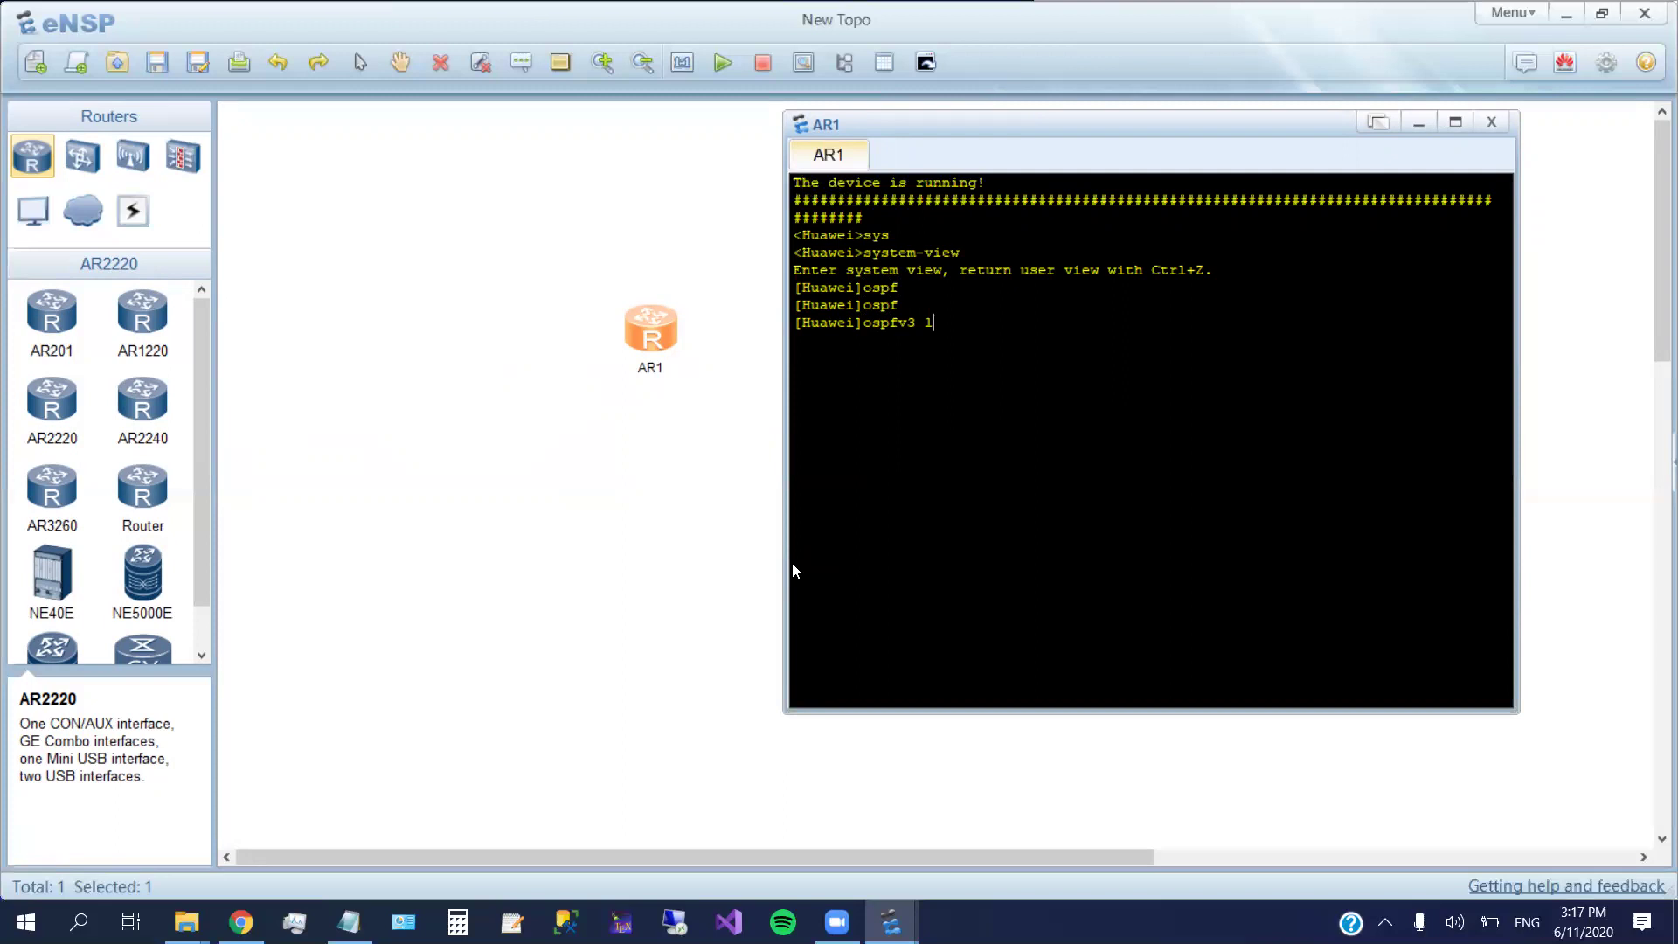
key(Return)
click(1494, 127)
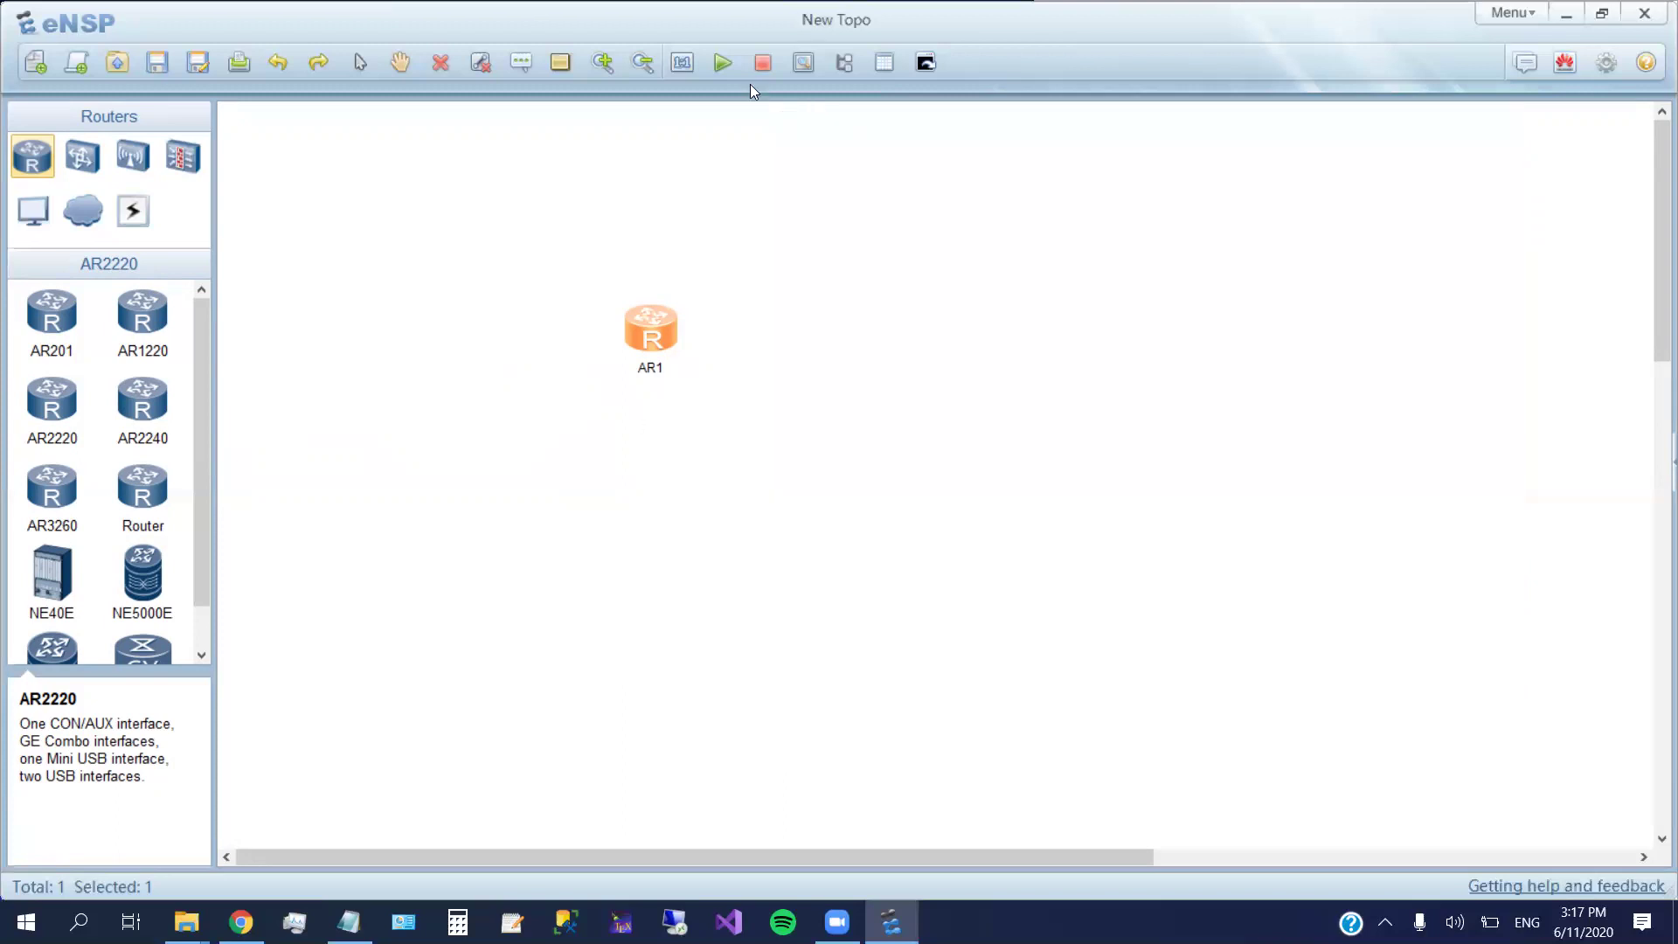
- Stop the AR1 router, then delete it and confirm the removal
click(763, 64)
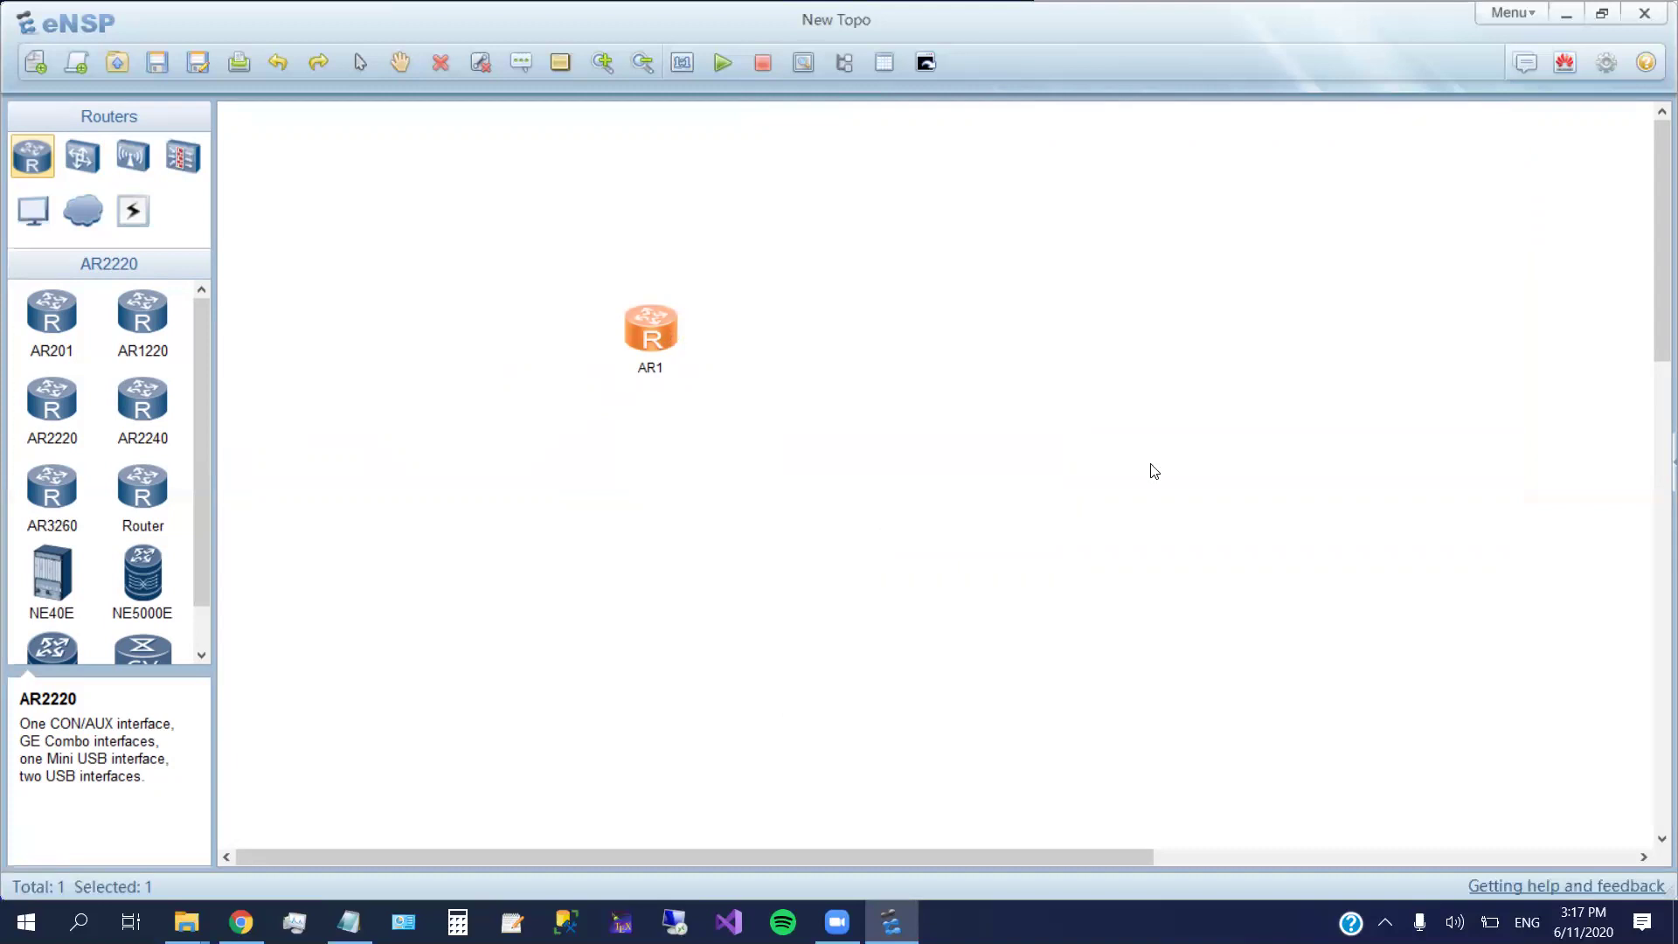
key(Delete)
key(Return)
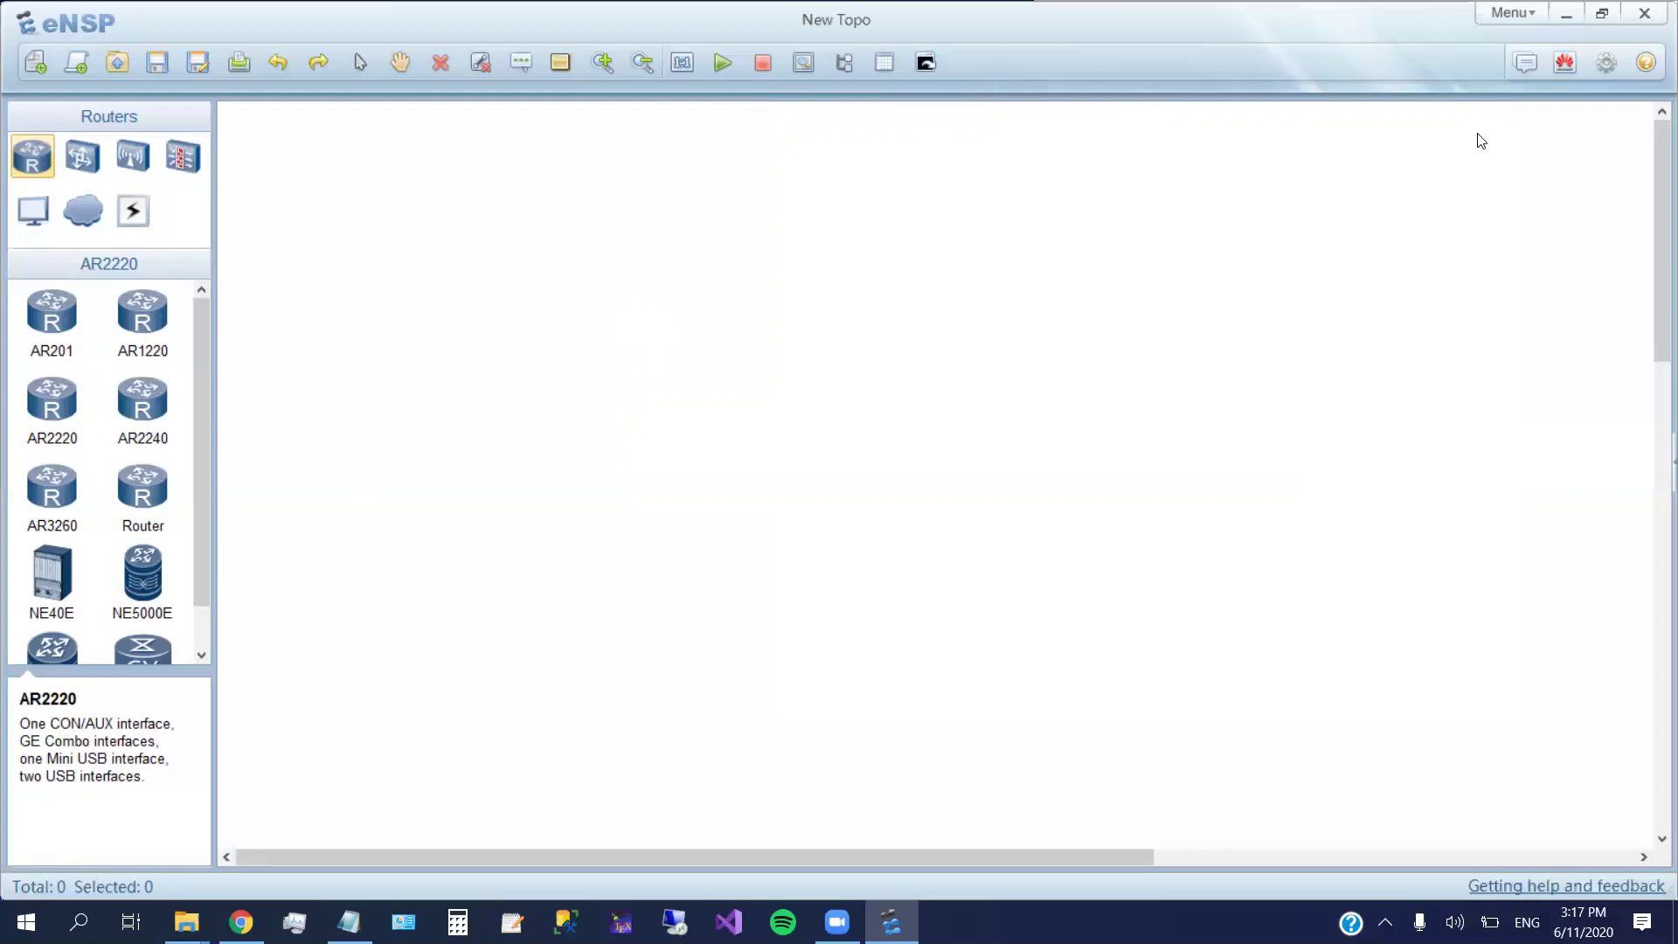
- Open Tools > Register Device and select the AR, AC, AP, AD and SAP bases
click(1527, 13)
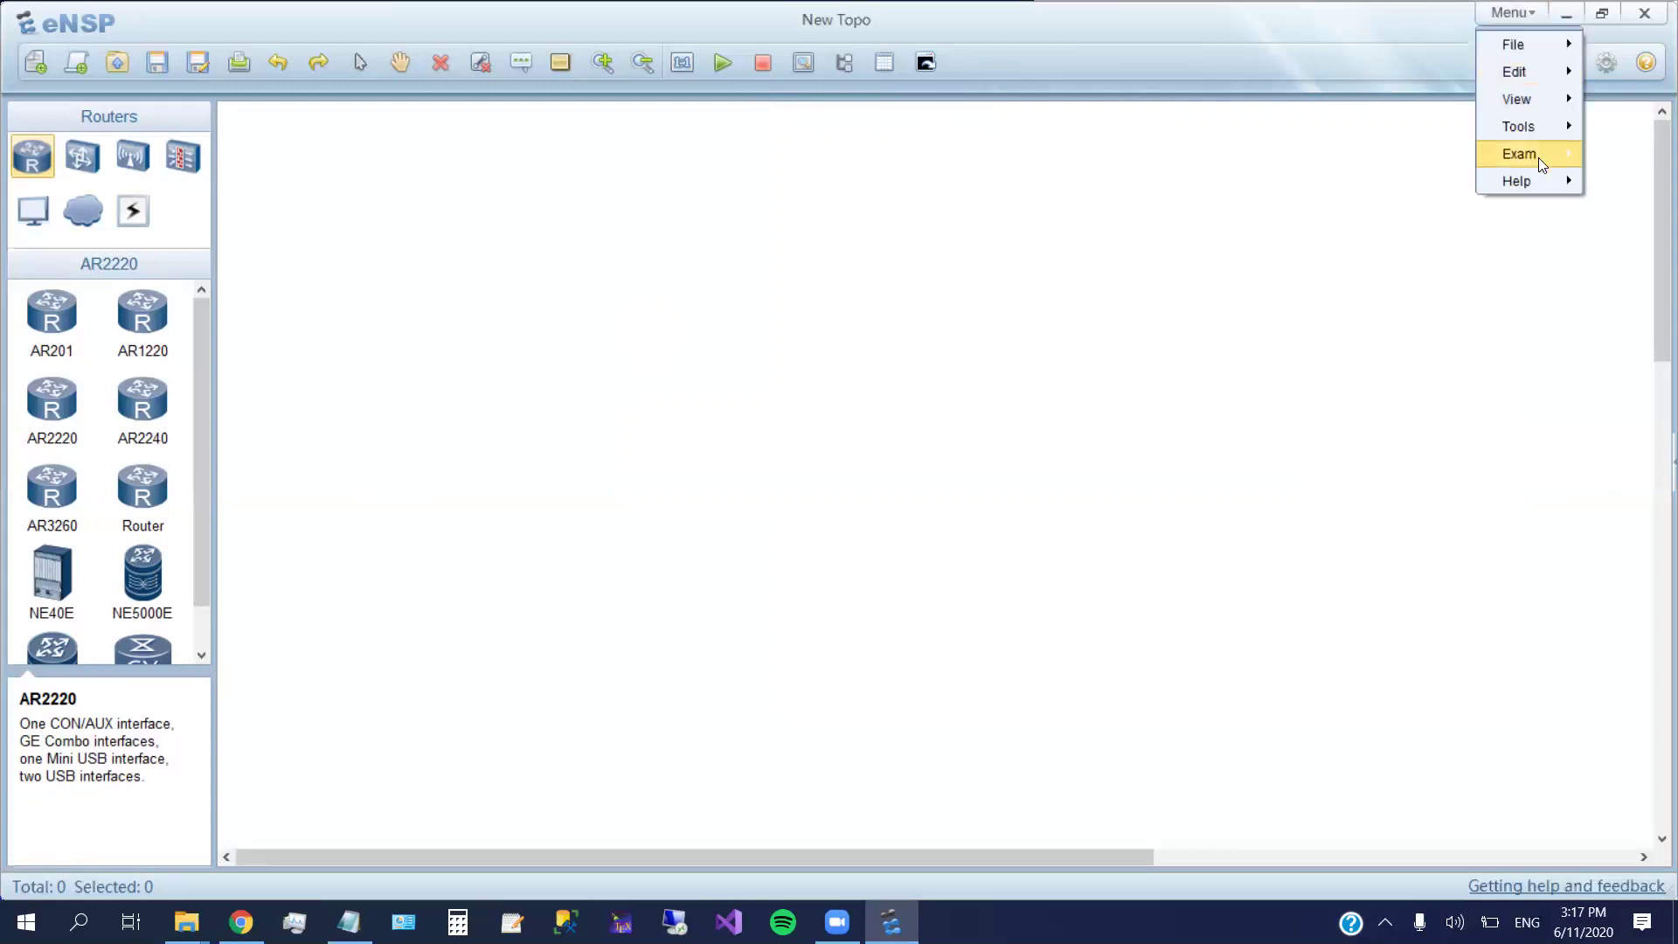
mouse_move(1534, 126)
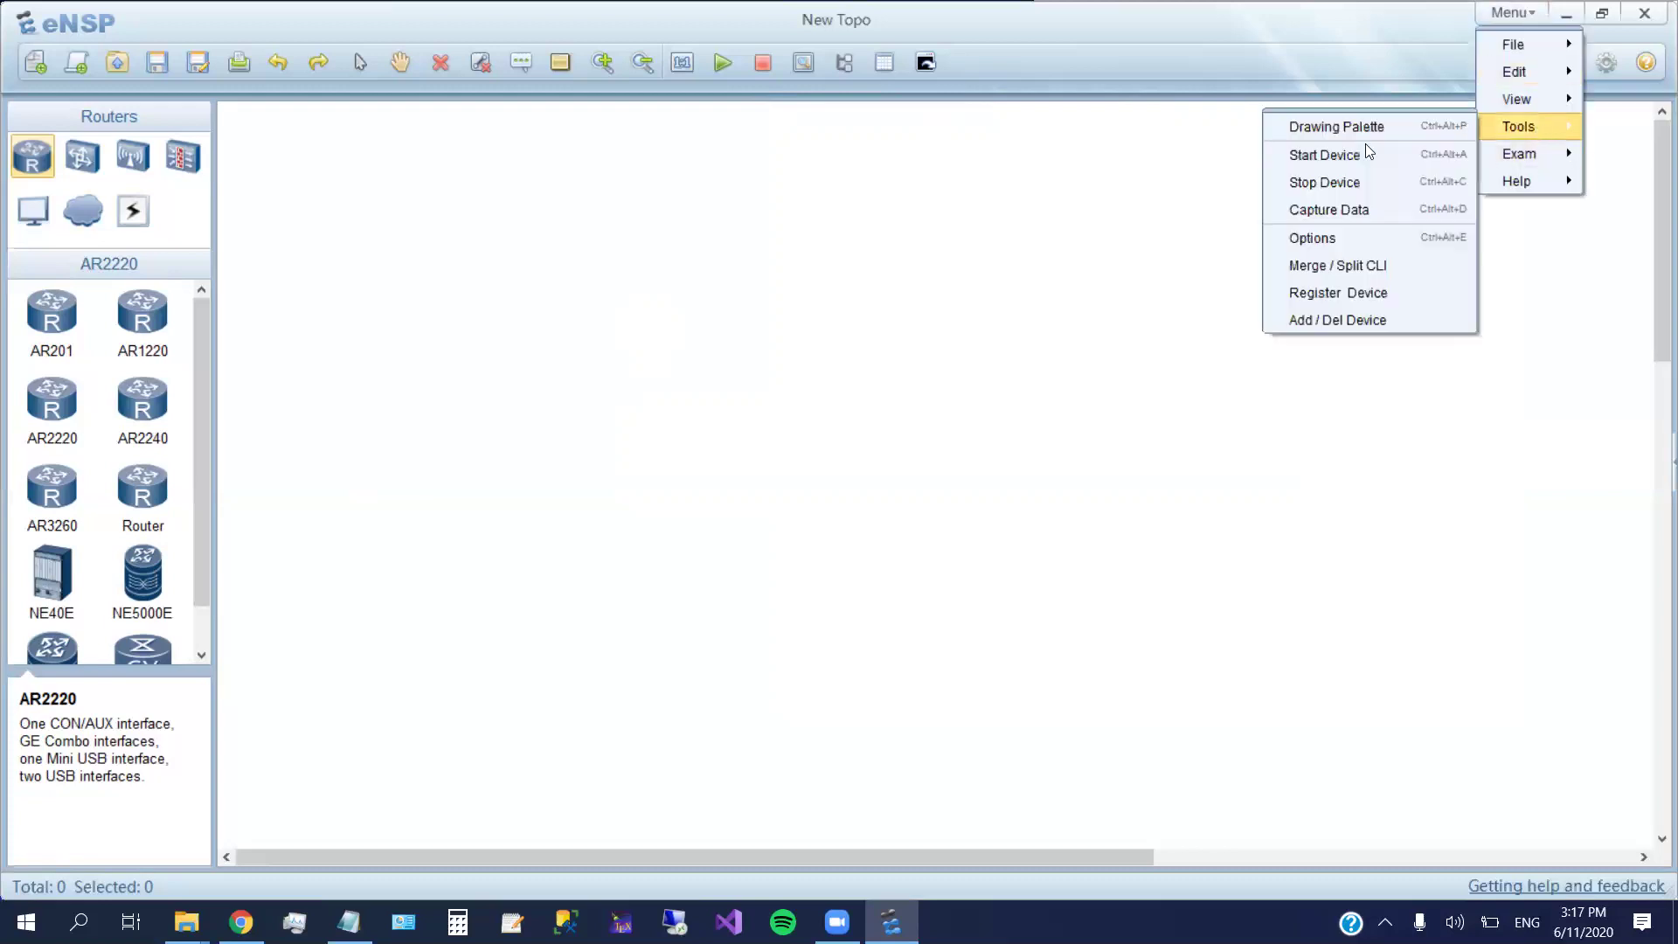
click(1307, 297)
click(1148, 377)
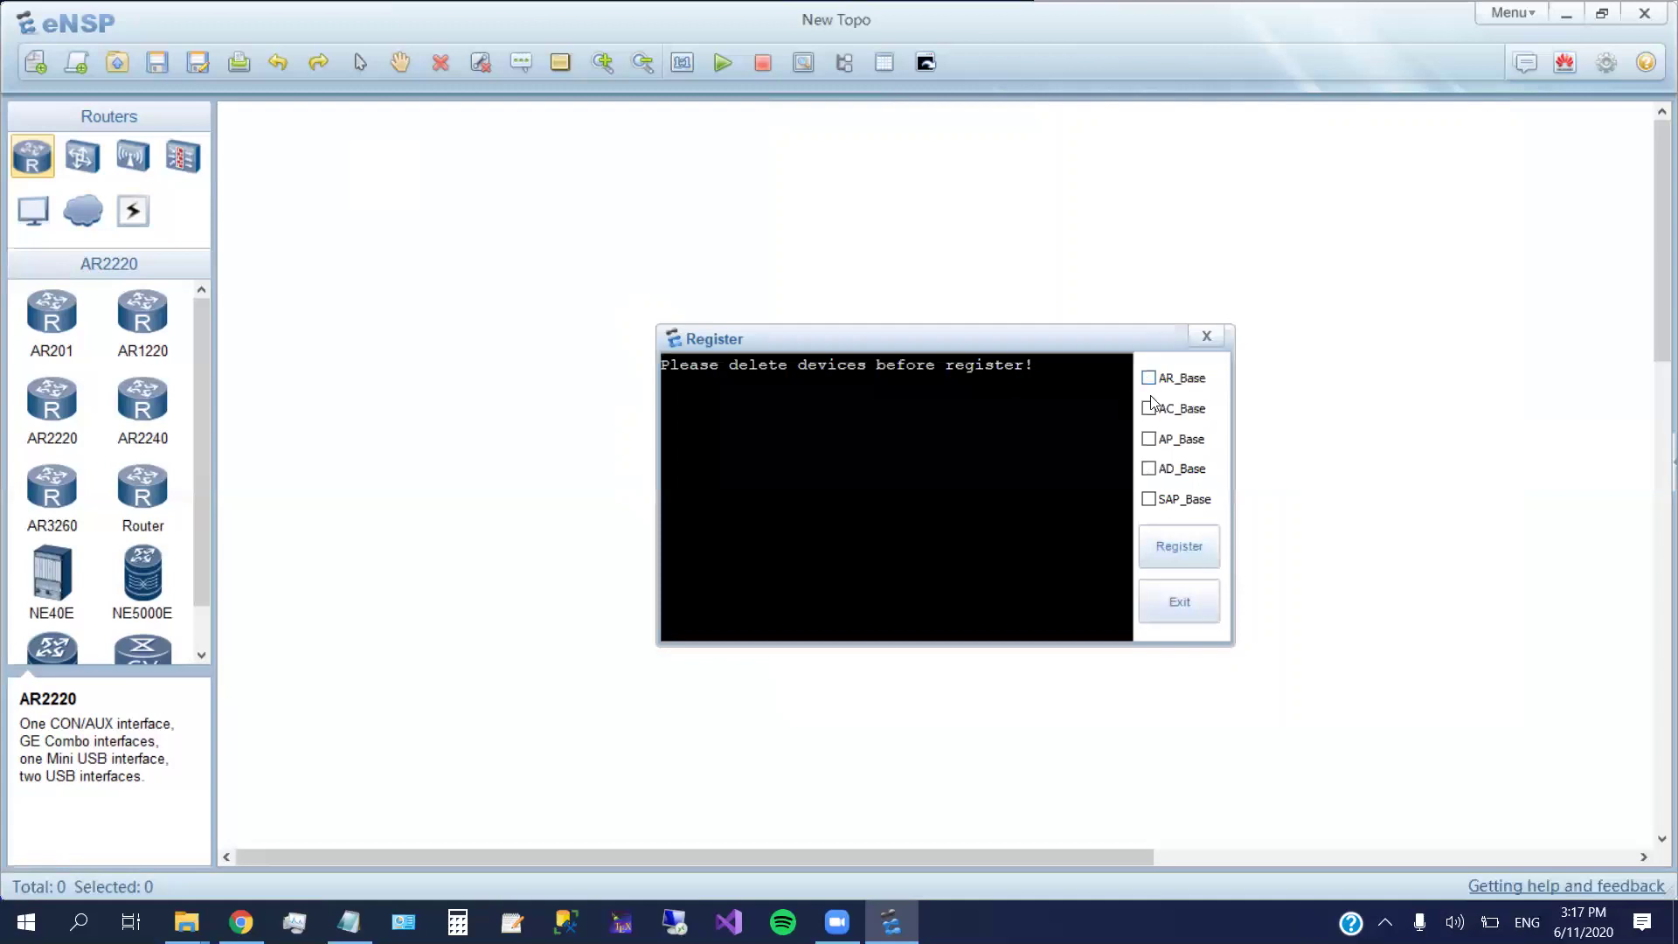
click(1149, 408)
click(1149, 439)
click(1148, 470)
click(1149, 499)
- Register the selected bases, run the registration again, then exit the tool
click(1181, 552)
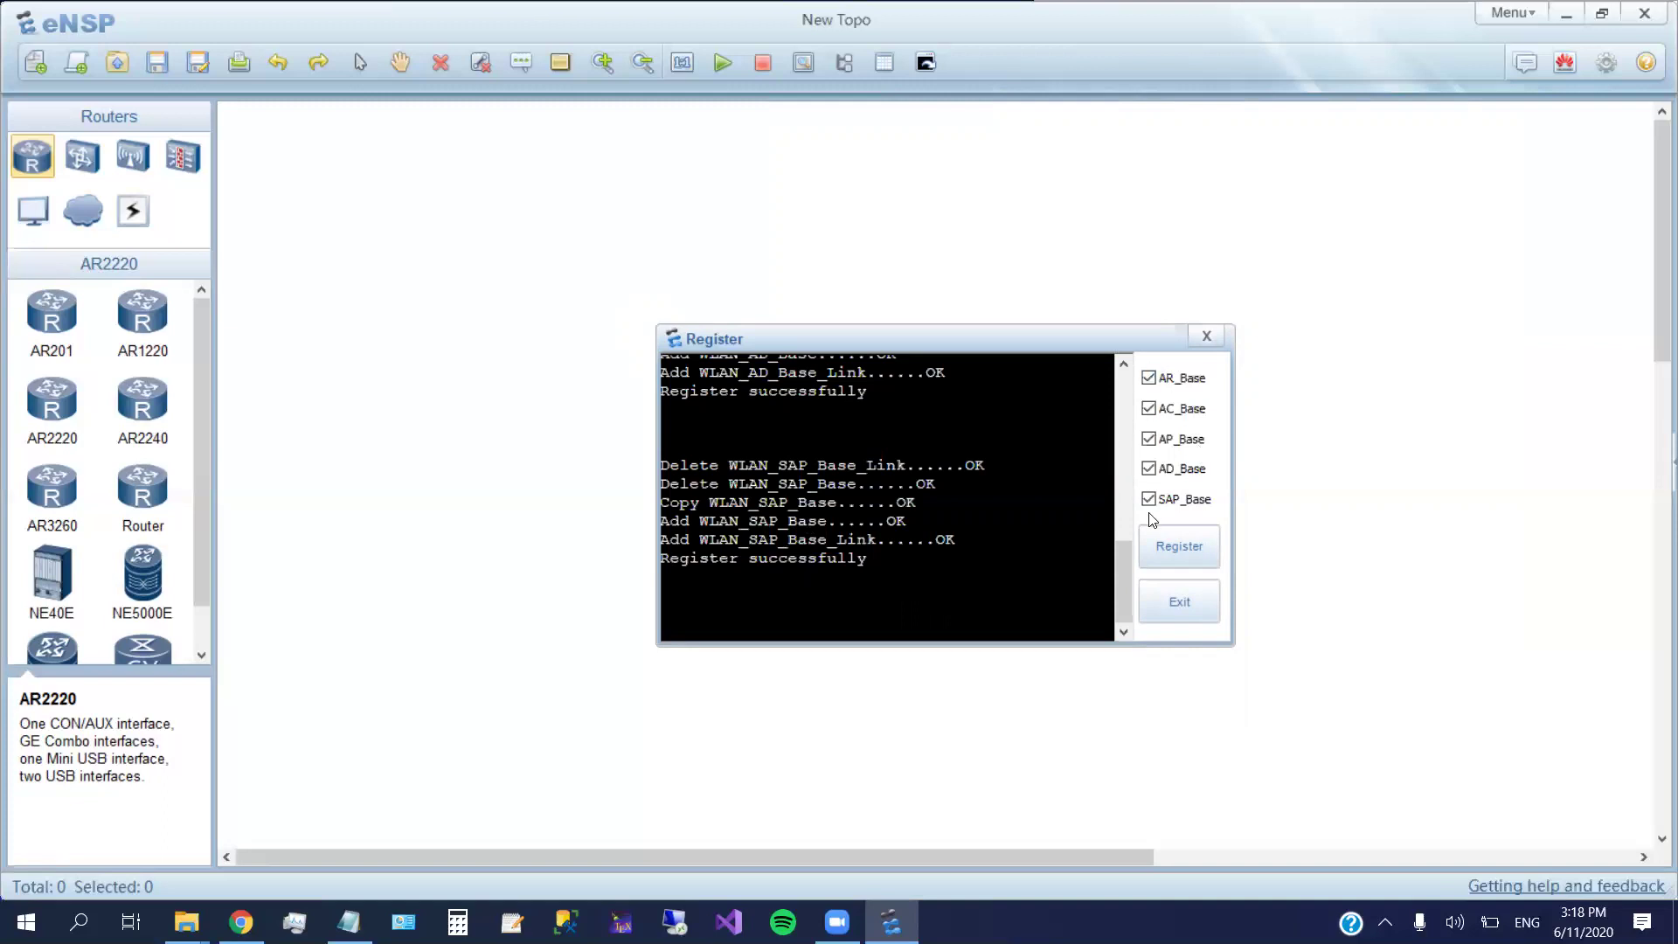
click(1181, 550)
click(1181, 602)
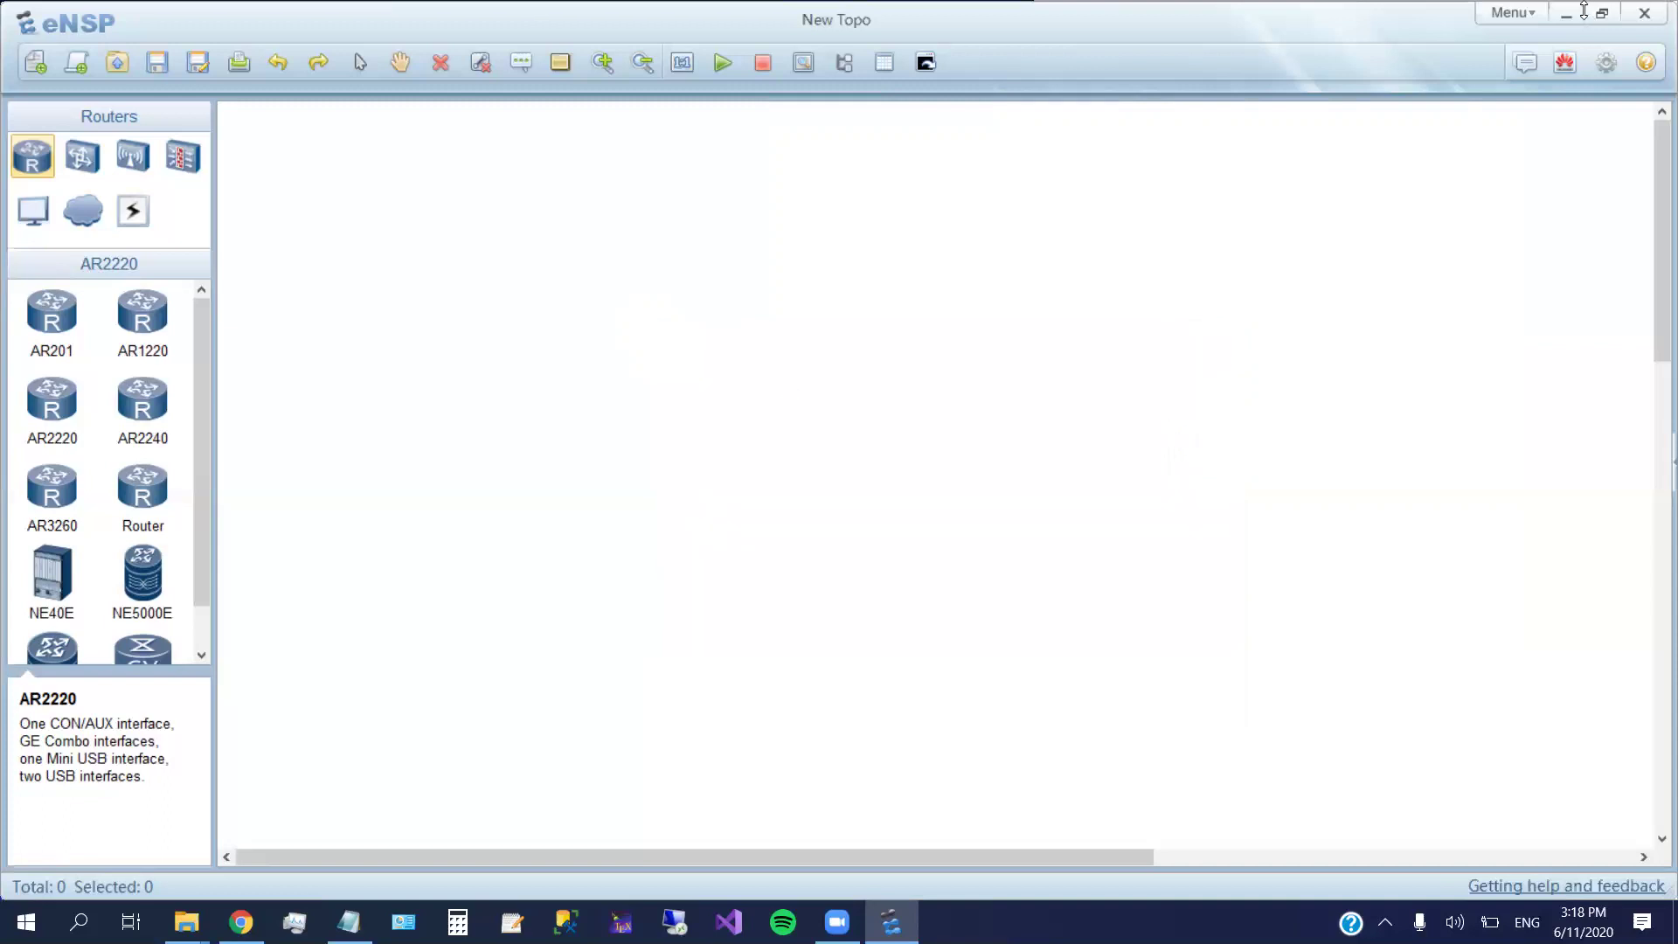
- Close the eNSP window
click(1644, 13)
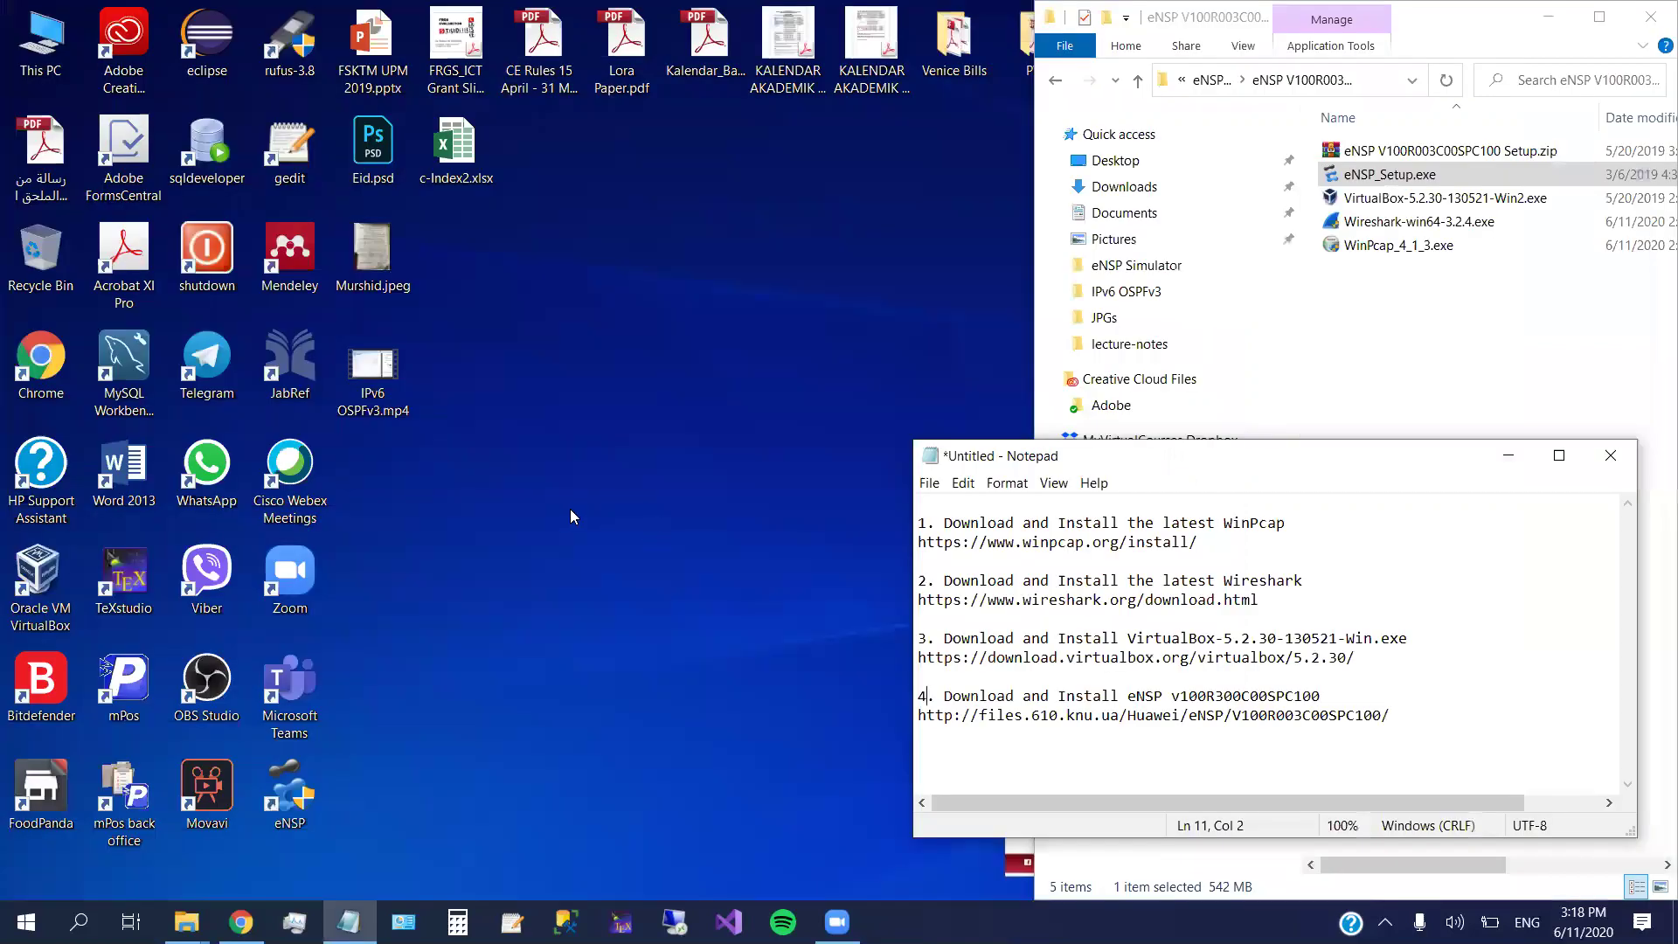